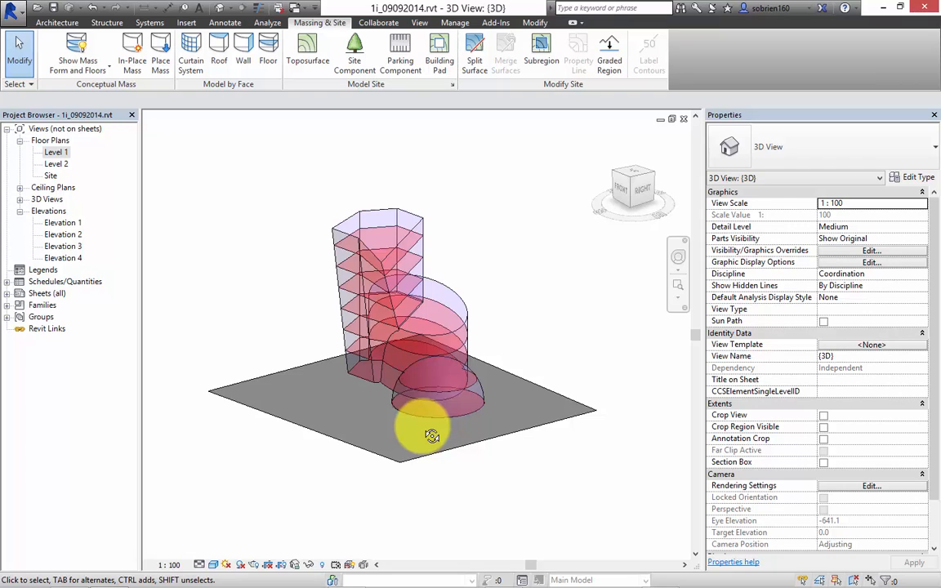
Examine the 3D mass model and its mass floors from several angles and check the existing schedules.
left_click(545, 318)
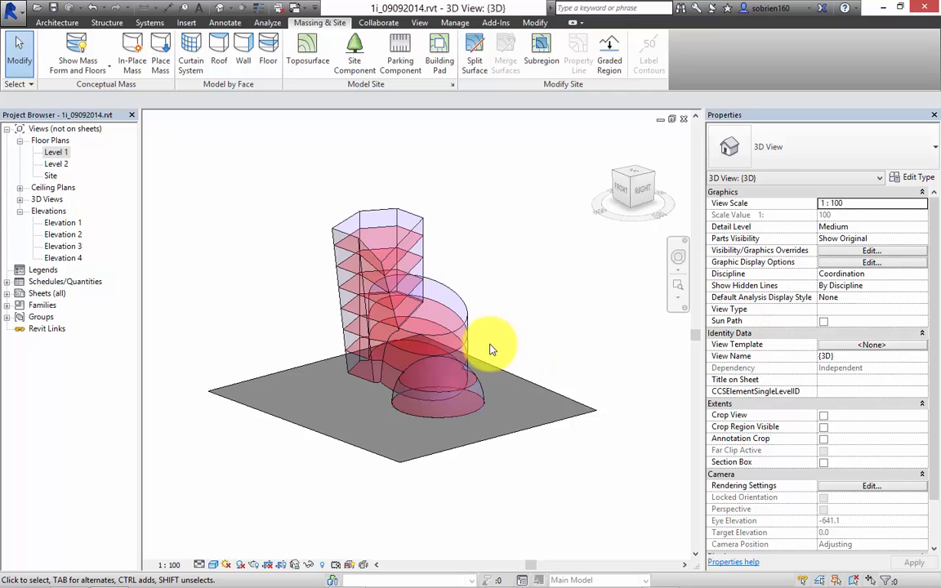
middle_click_drag(489, 340, 521, 372, "shift")
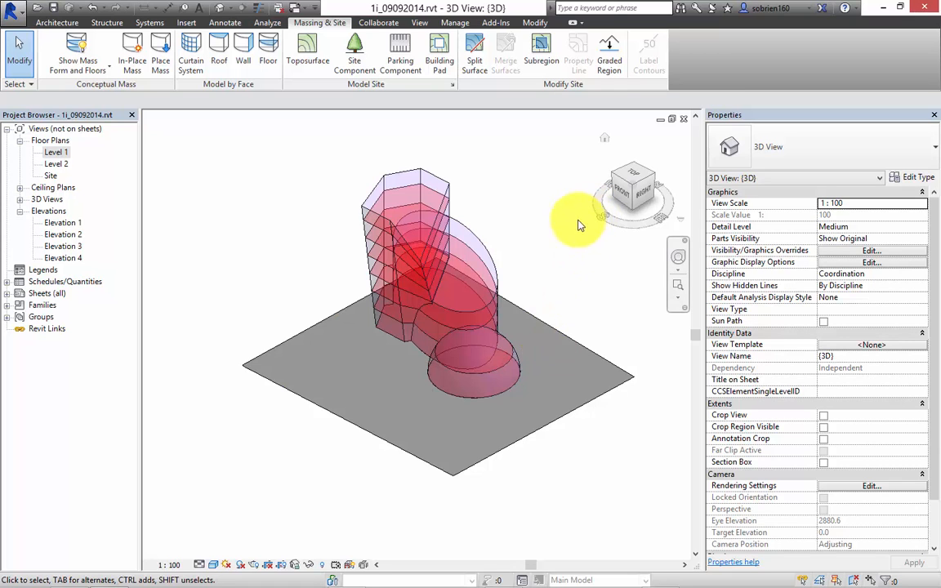
middle_click_drag(535, 372, 515, 315, "shift")
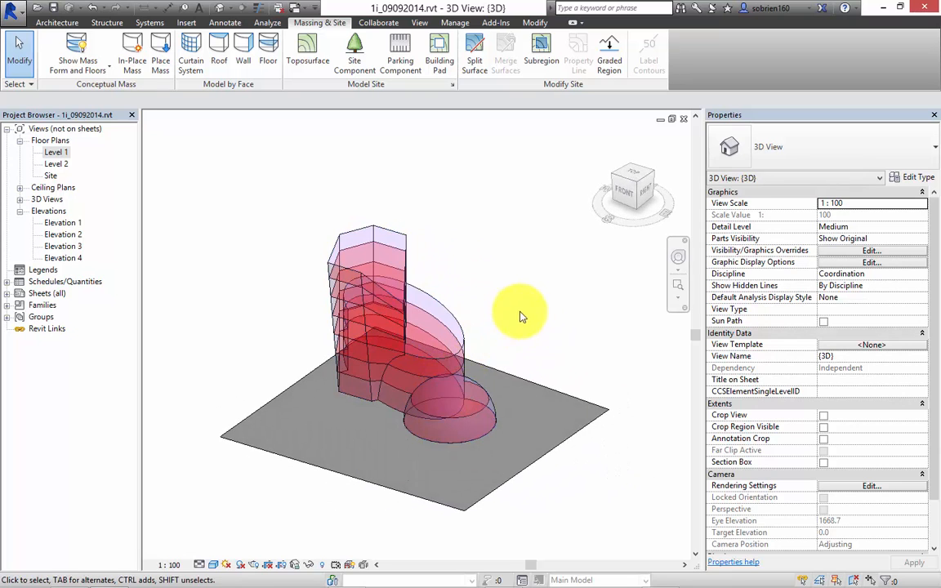
middle_click_drag(347, 403, 448, 358, "shift")
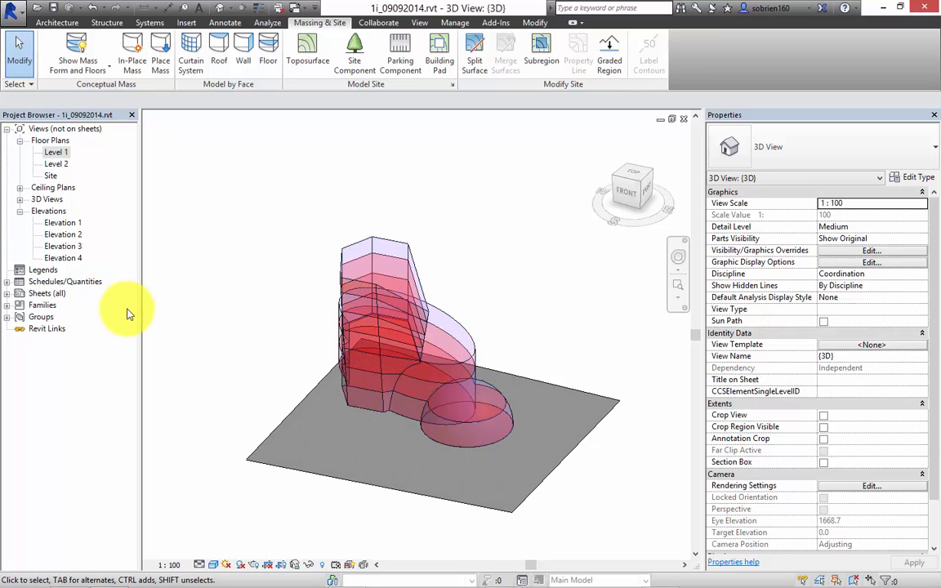
left_click(6, 281)
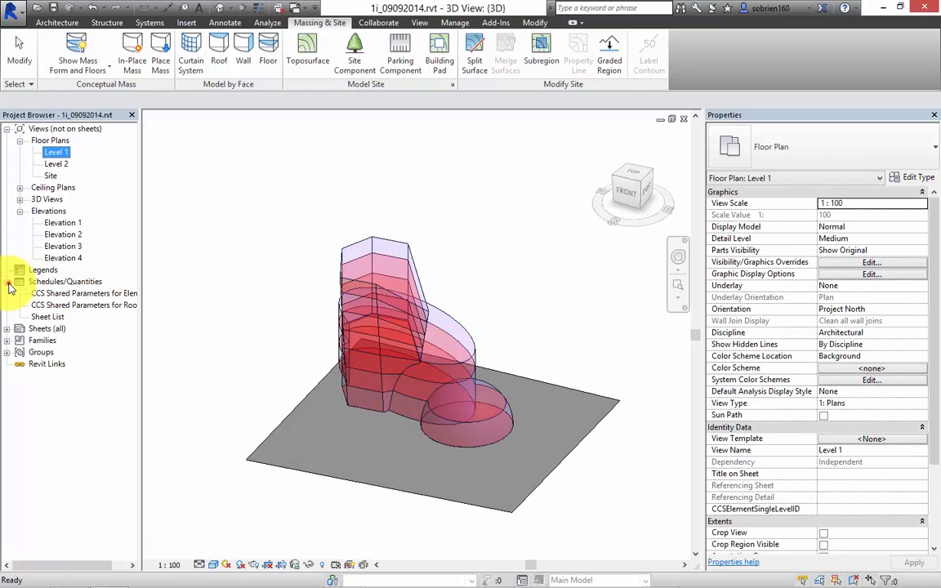
left_click(7, 281)
left_click(544, 271)
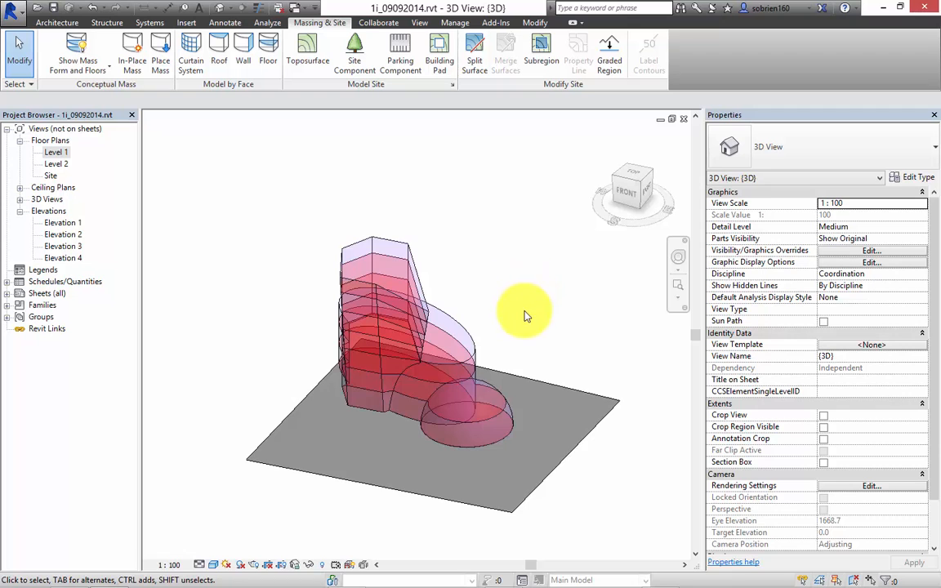
middle_click_drag(525, 316, 136, 244, "shift")
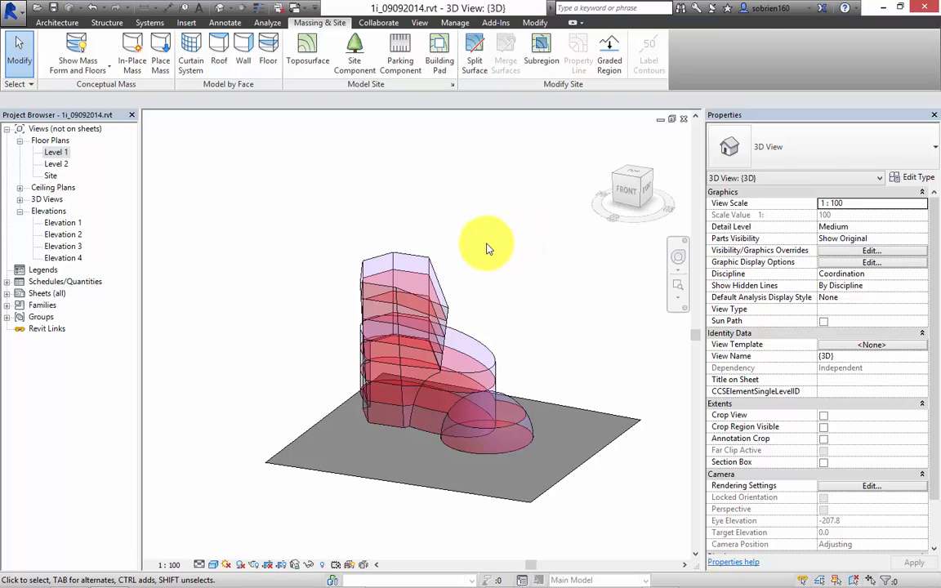
middle_click_drag(482, 251, 464, 238)
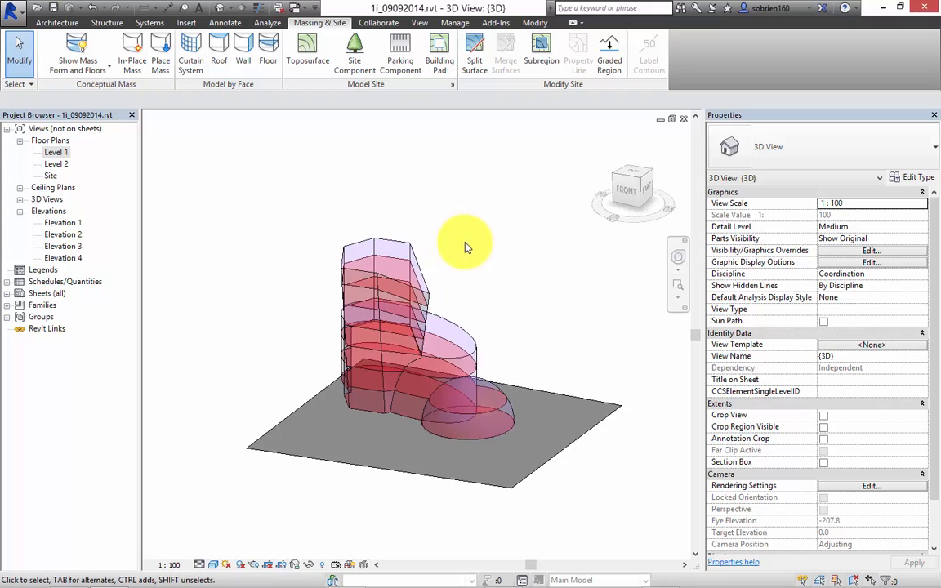
mouse_move(336, 168)
middle_mouse_down()
mouse_move(347, 178)
mouse_move(347, 163)
middle_mouse_up()
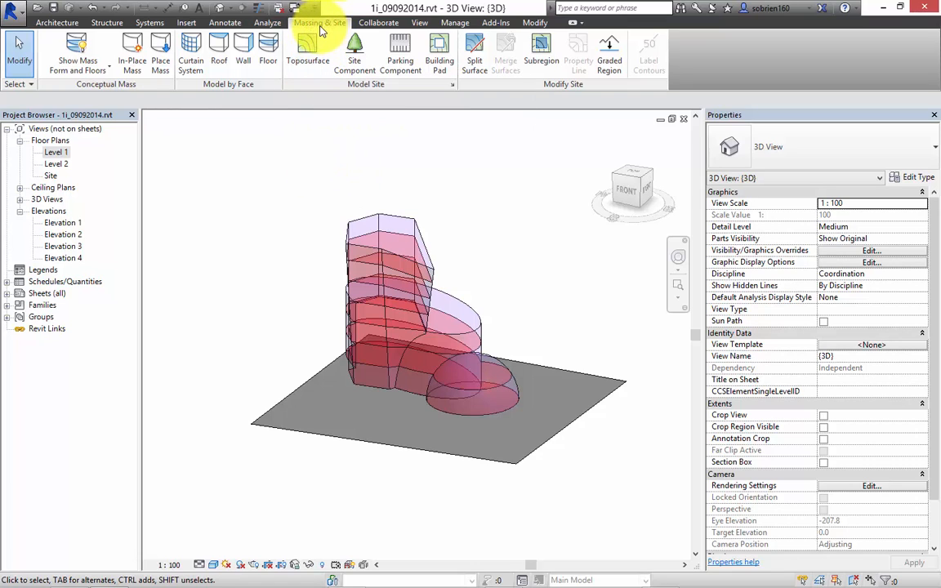
Set the mass display to Show Mass Form and Floors and view the model from the front.
left_click(70, 66)
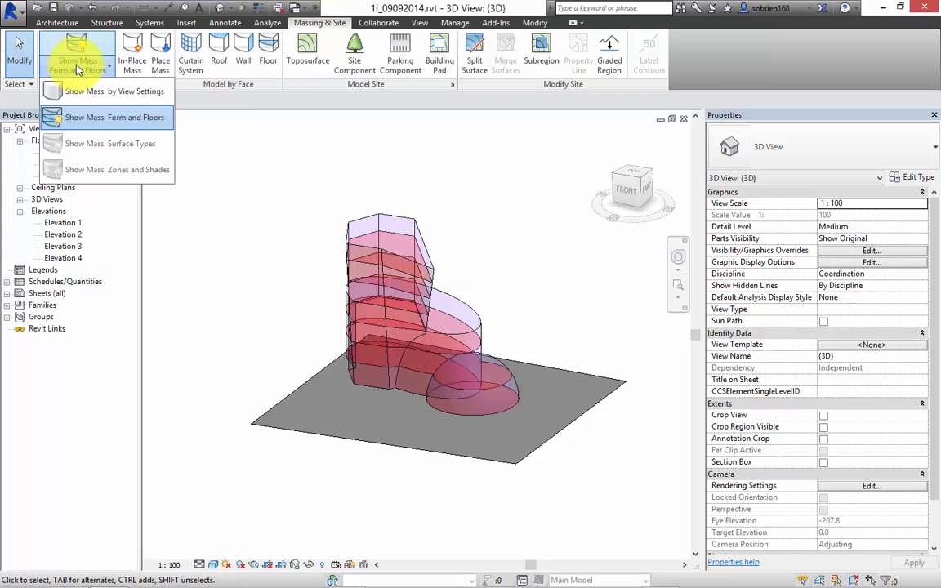
left_click(59, 119)
middle_click_drag(336, 174, 285, 181)
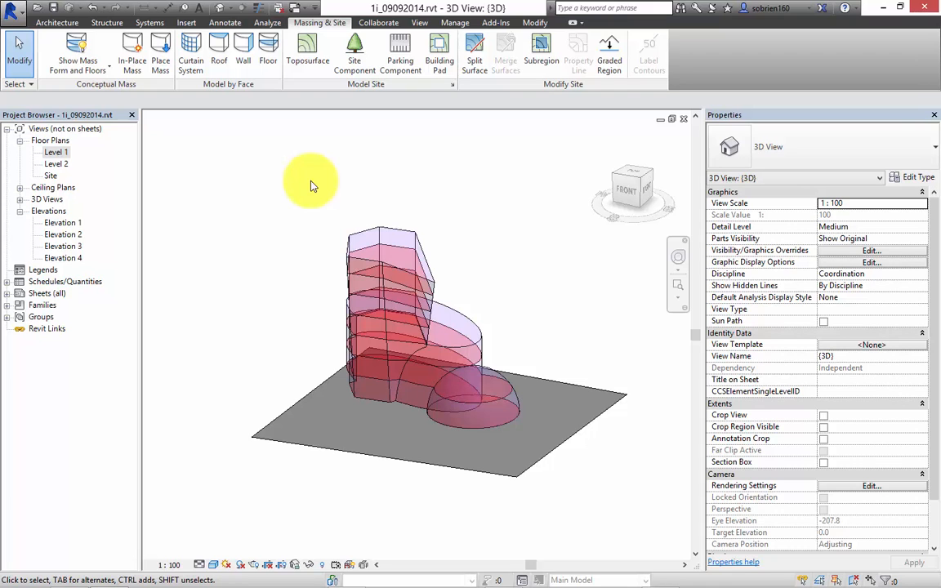
middle_click_drag(315, 168, 458, 339, "shift")
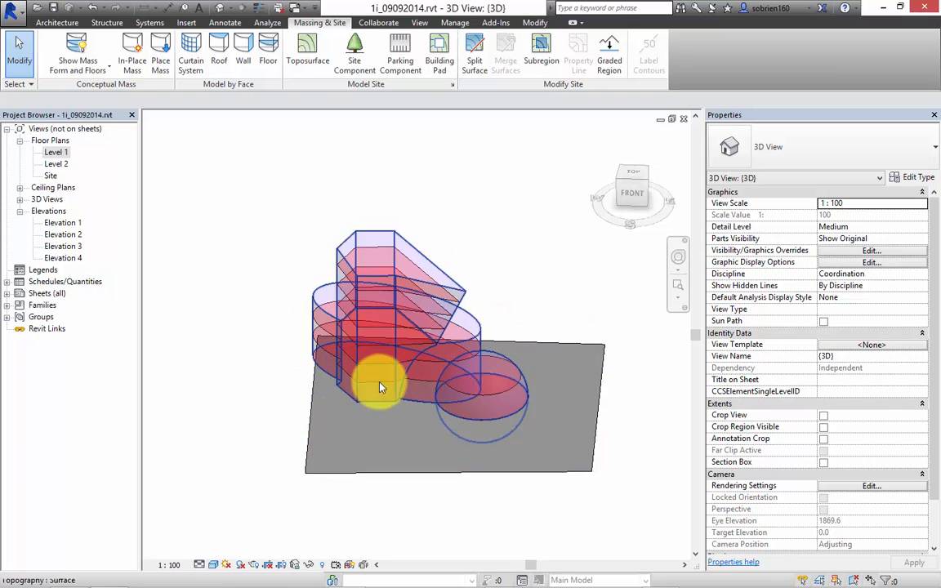
Open the Elevation 1 view and examine the mass against all the level lines.
double_click(63, 223)
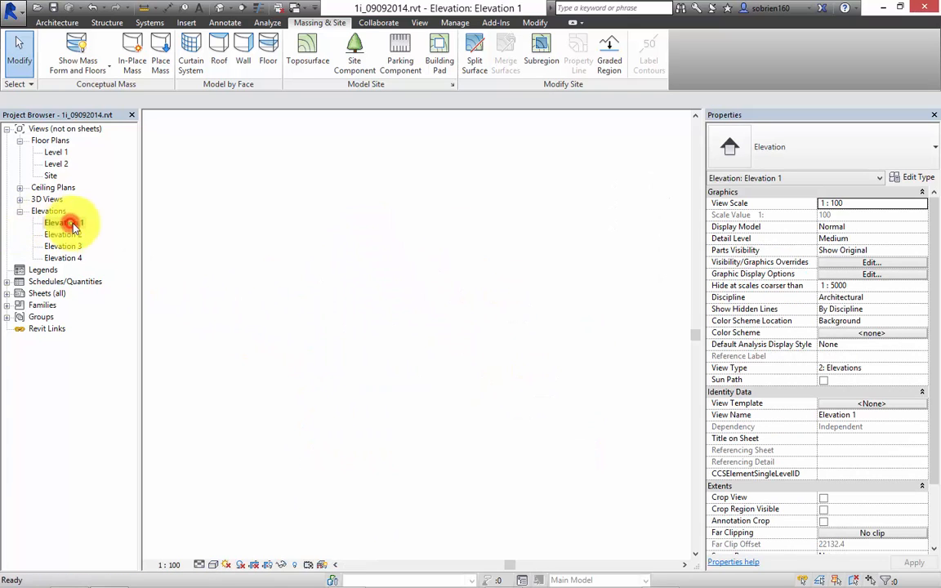
scroll(657, 301, "up", 8)
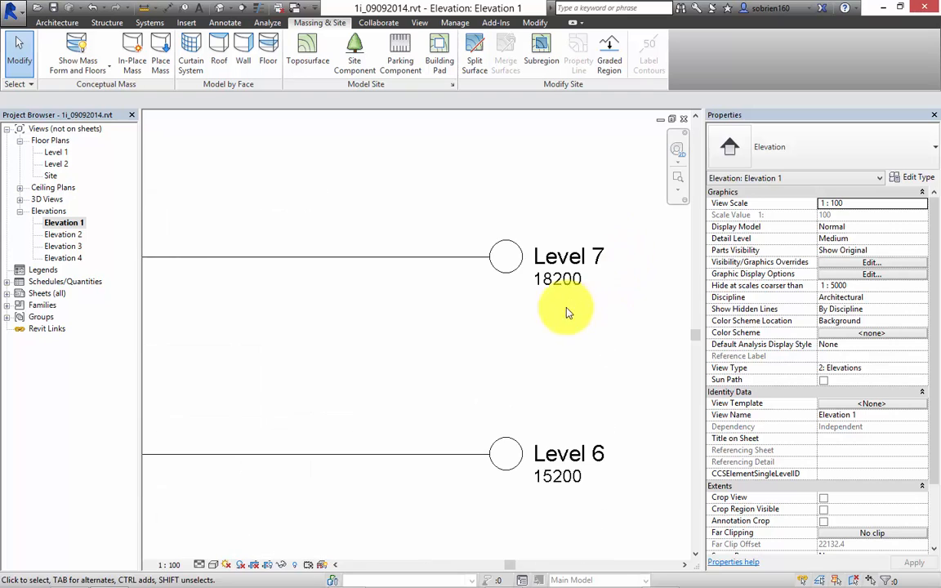
scroll(523, 318, "down", 4)
scroll(508, 315, "down", 4)
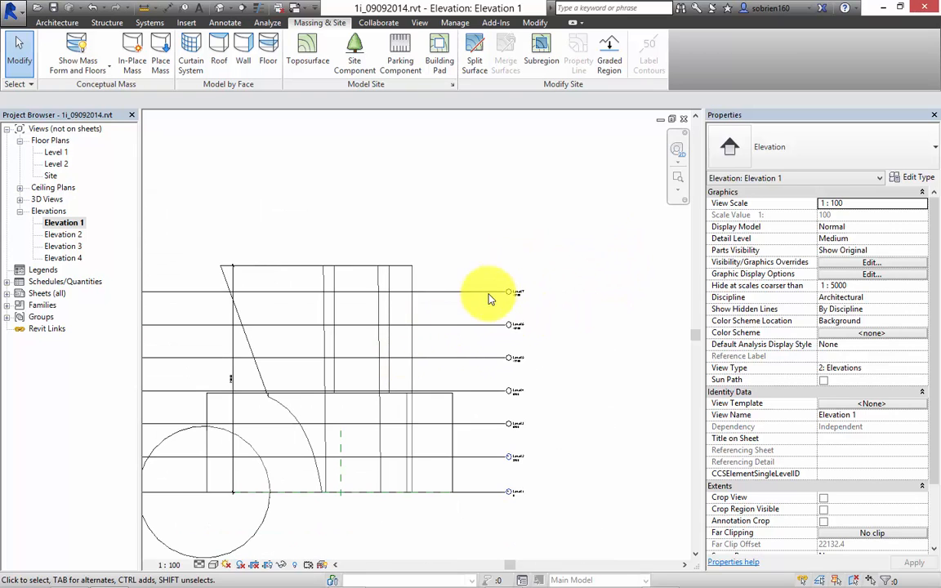
middle_click_drag(417, 327, 519, 301)
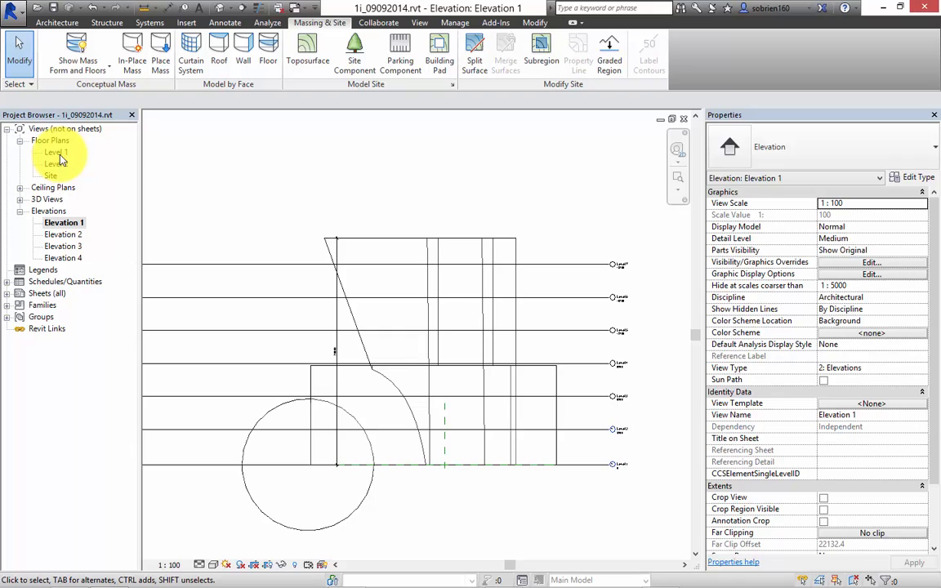
Create new floor plan views for Level 3 through Level 7.
left_click(420, 23)
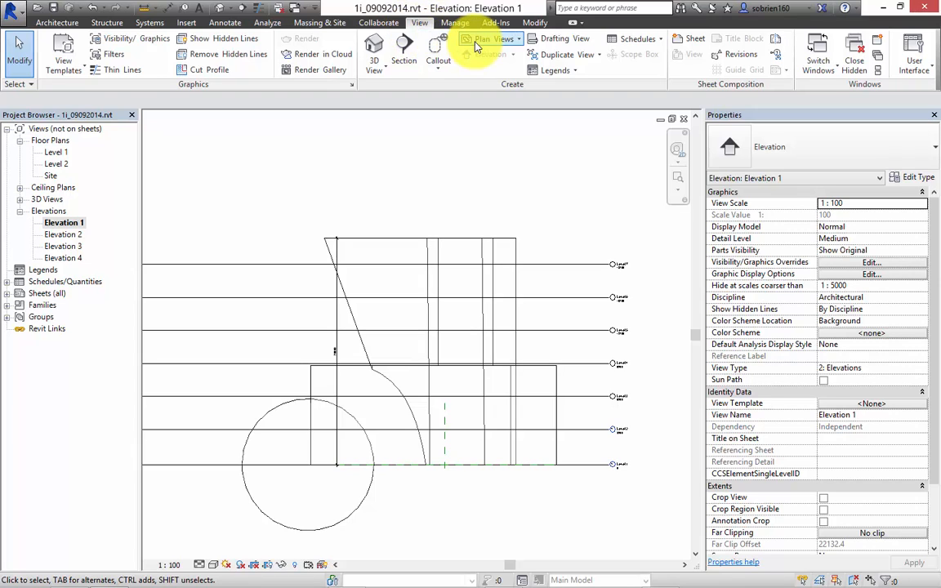
left_click(517, 42)
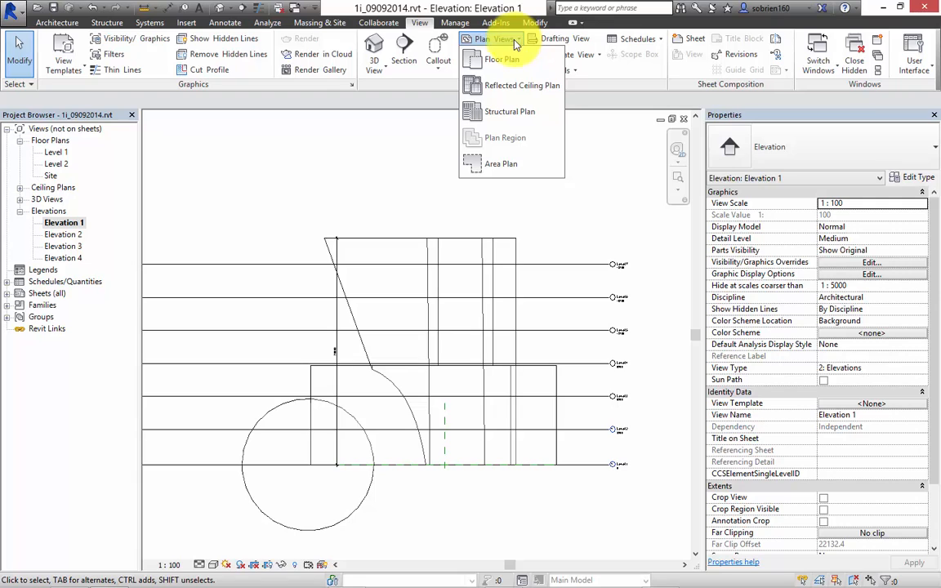
left_click(500, 58)
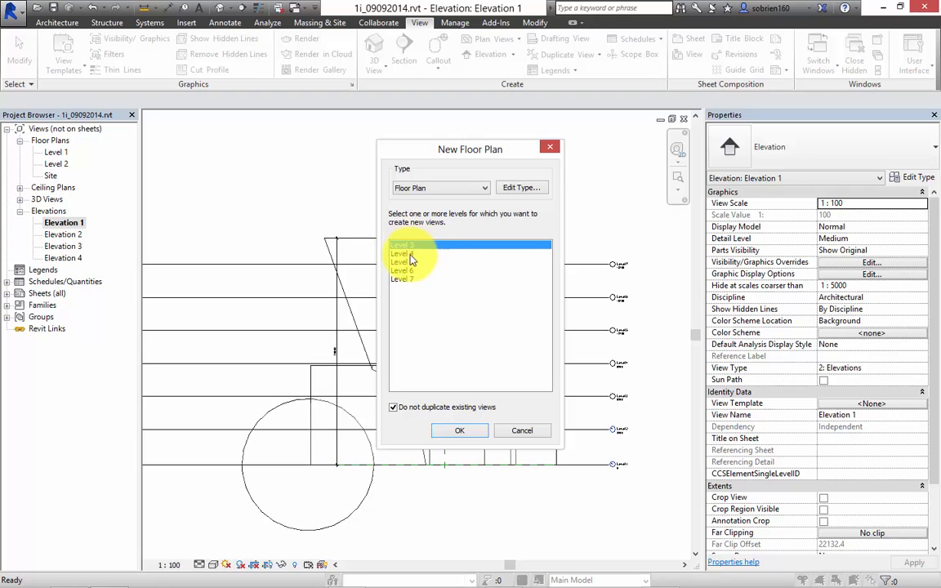
left_click(406, 279, "shift")
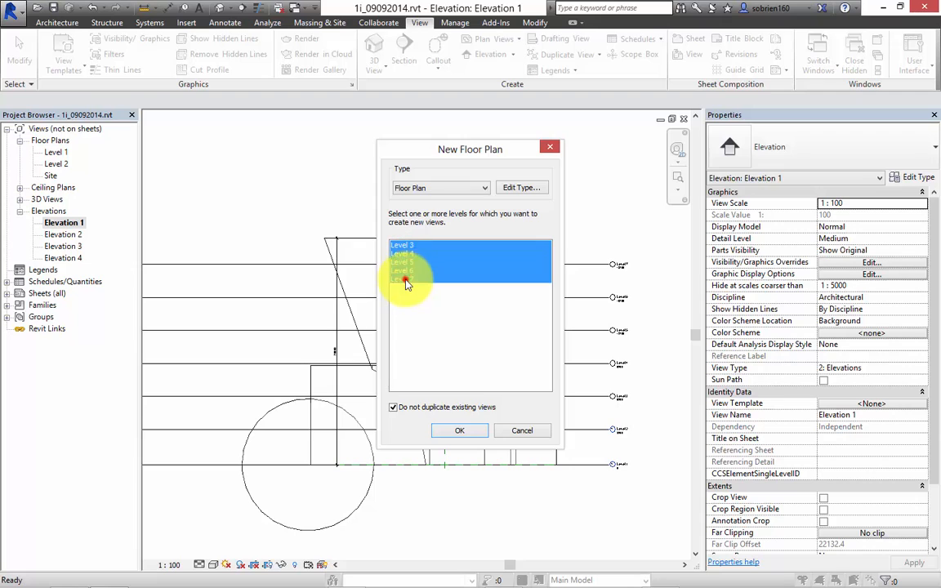
left_click(455, 433)
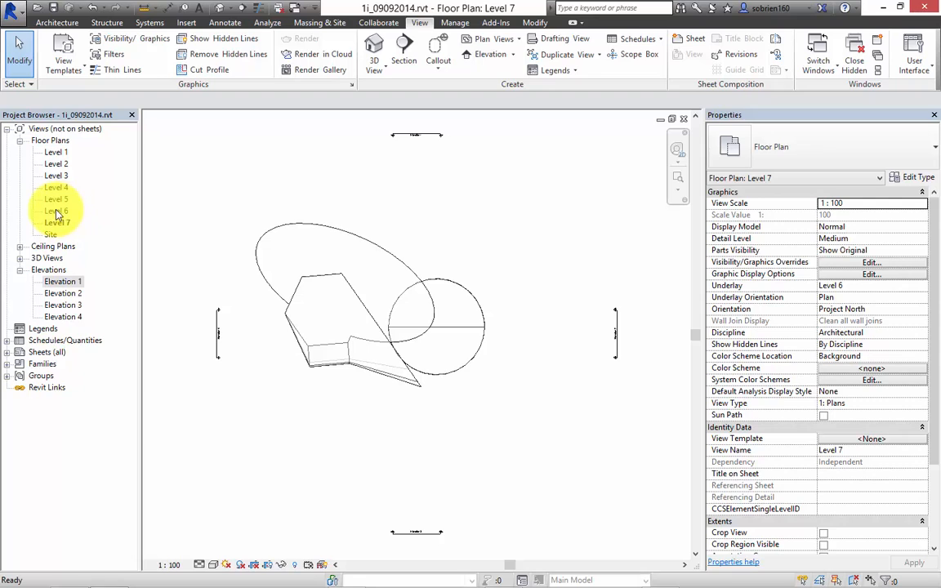
Review the floor plans one by one from Level 6 down to Level 1.
double_click(55, 211)
double_click(55, 199)
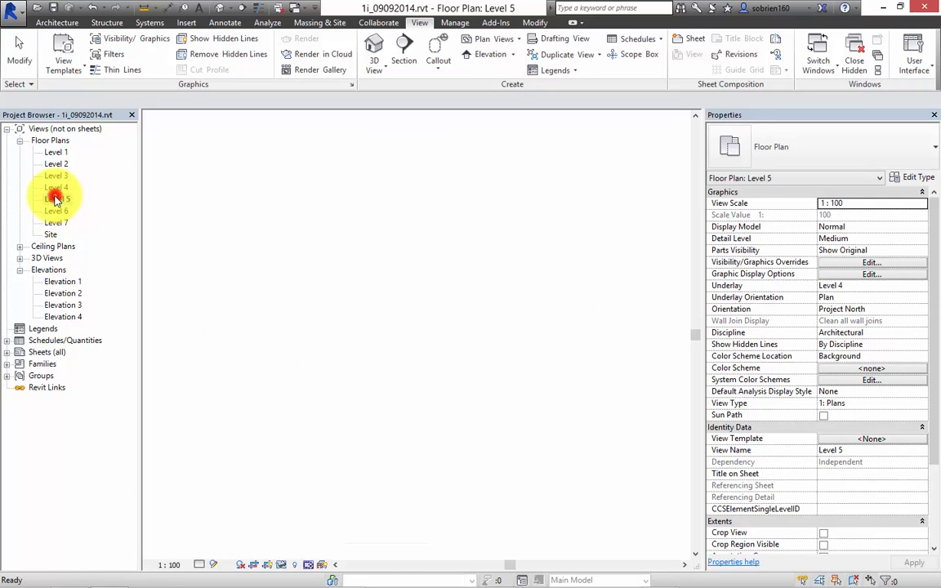
double_click(56, 187)
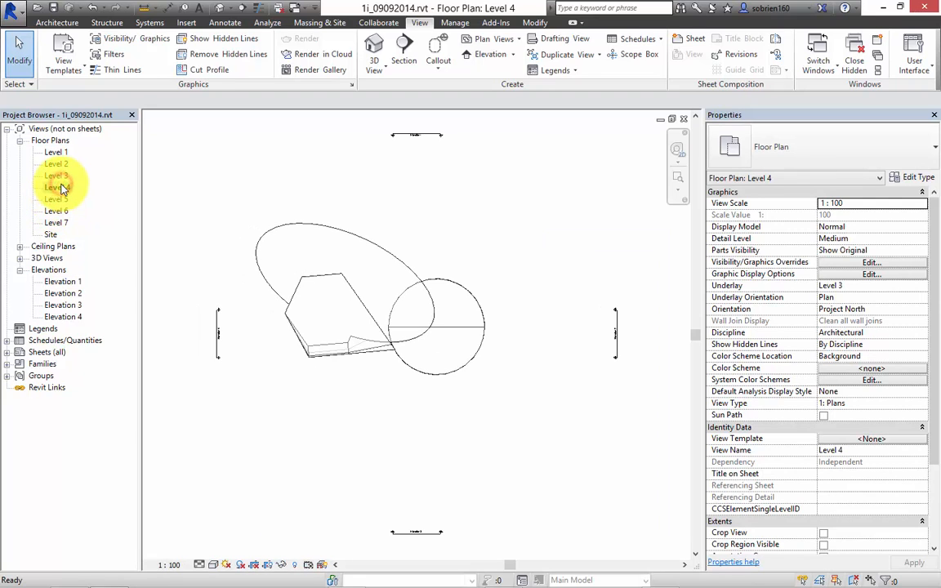
double_click(60, 176)
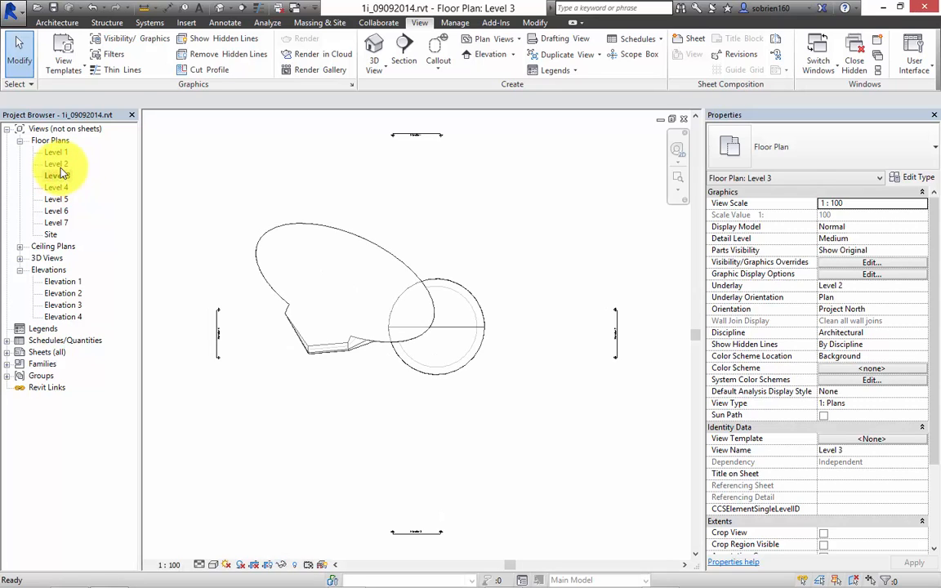
double_click(57, 164)
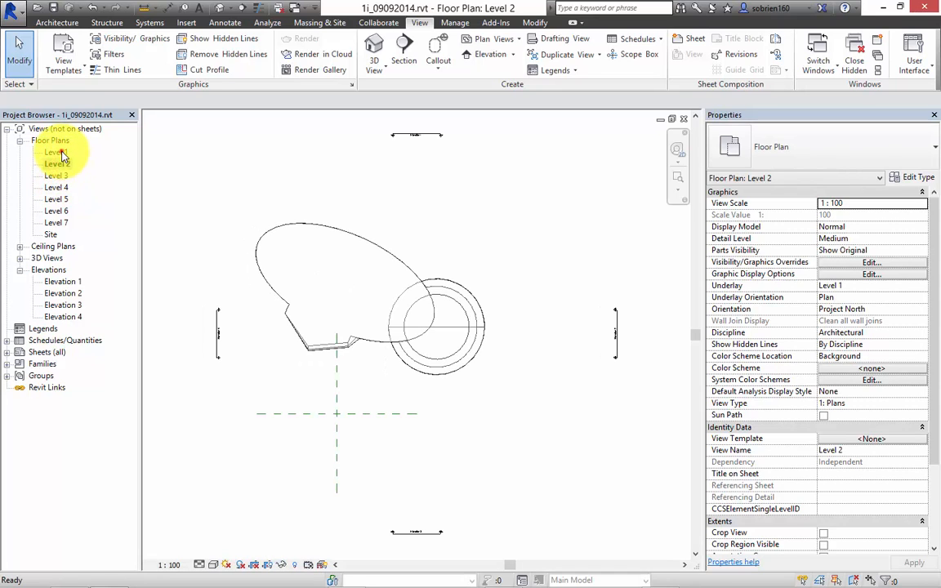
double_click(57, 153)
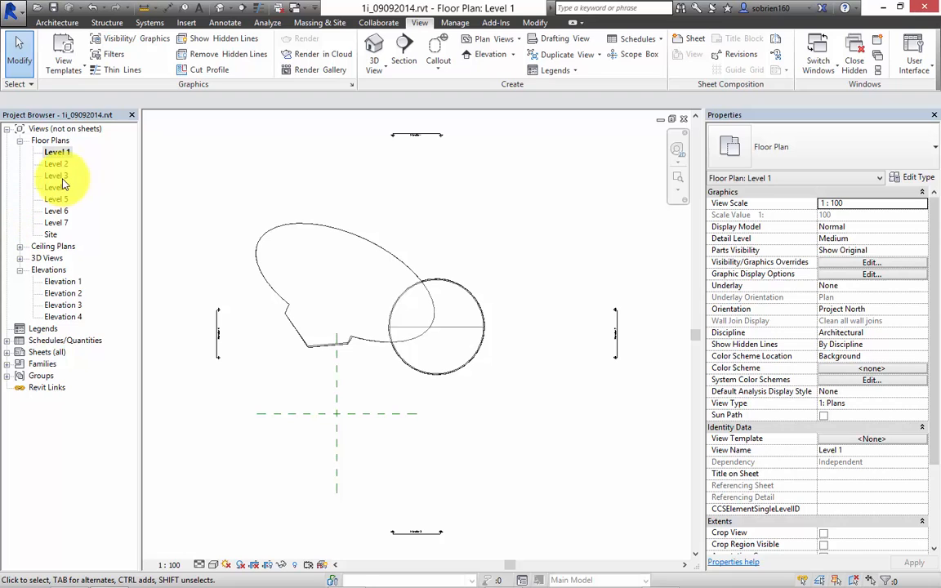
Select the mass in the Level 1 plan to inspect its outline, and clear the selection.
scroll(428, 255, "up", 5)
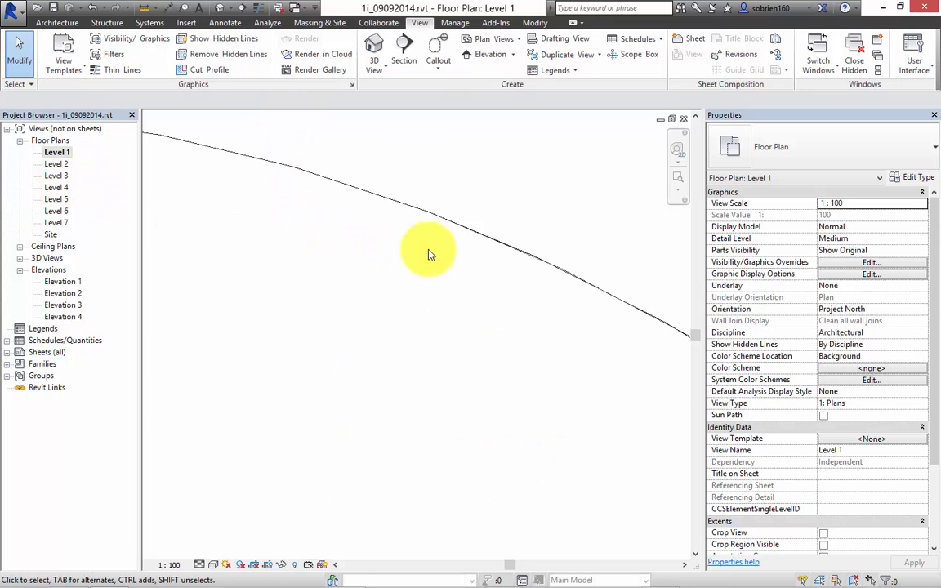
left_click(448, 228)
scroll(413, 260, "down", 6)
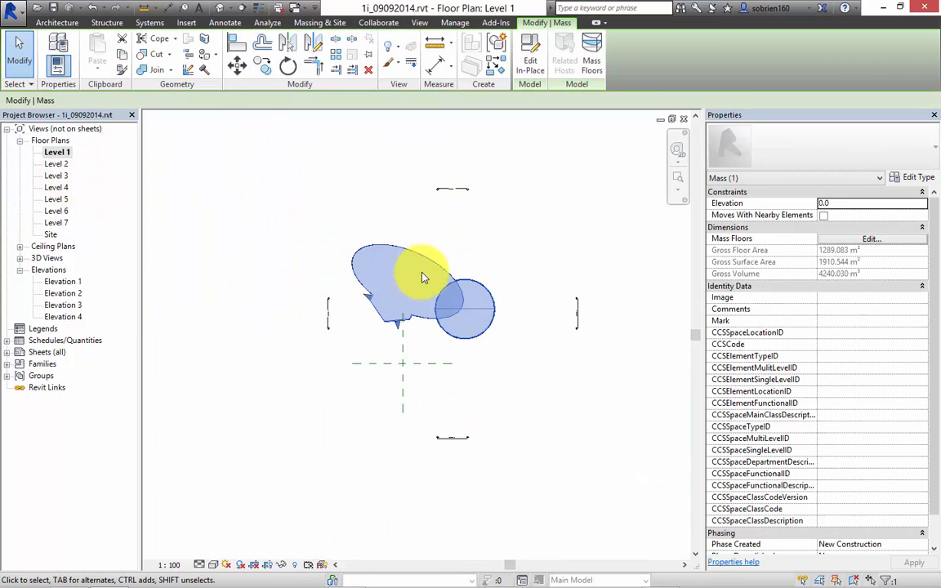
scroll(423, 278, "up", 5)
left_click(508, 198)
scroll(257, 151, "down", 3)
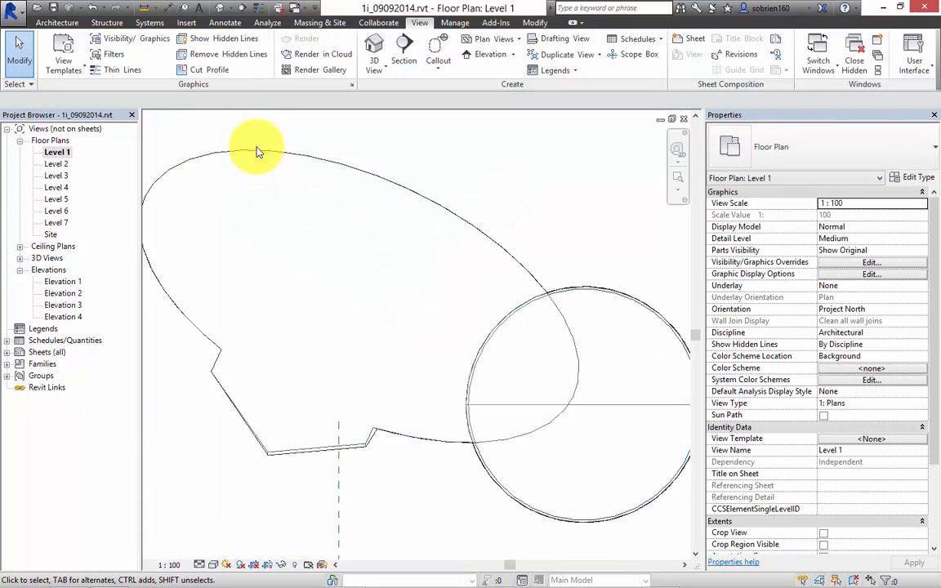
Return to the default 3D view and inspect the properties of the topmost mass floor in the tower.
left_click(219, 8)
middle_click_drag(335, 203, 273, 194, "shift")
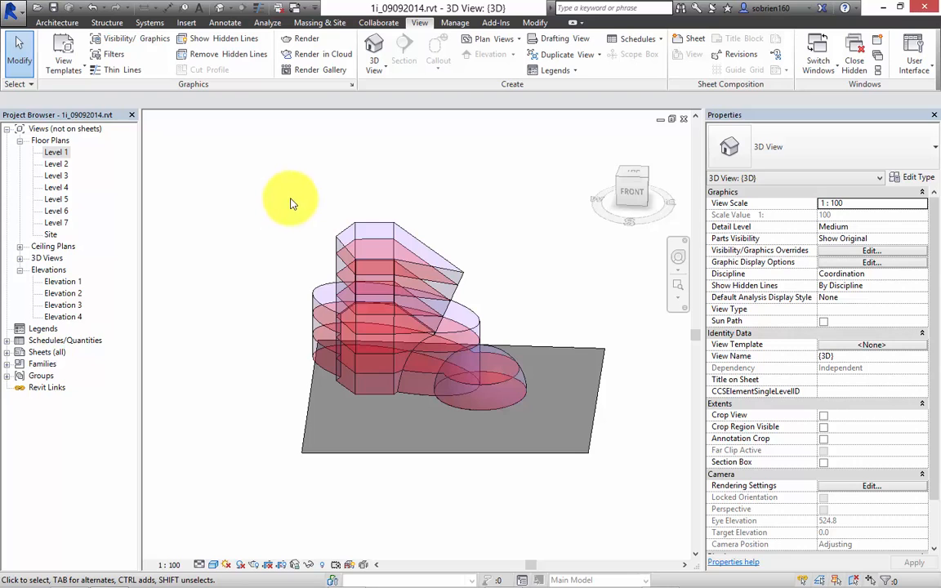
mouse_move(290, 203)
middle_mouse_down()
mouse_move(299, 191)
mouse_move(286, 183)
middle_mouse_up()
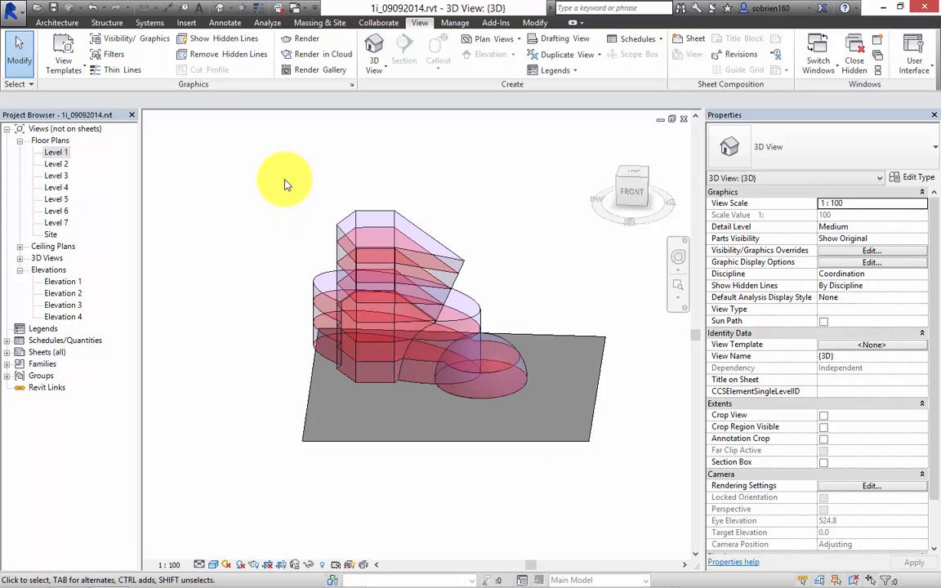
left_click(343, 249)
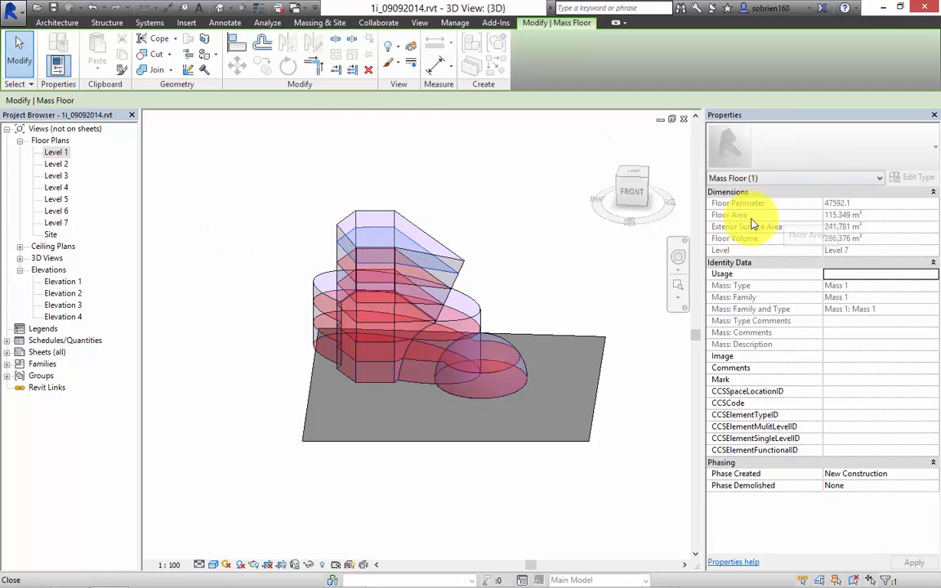
left_click(497, 235)
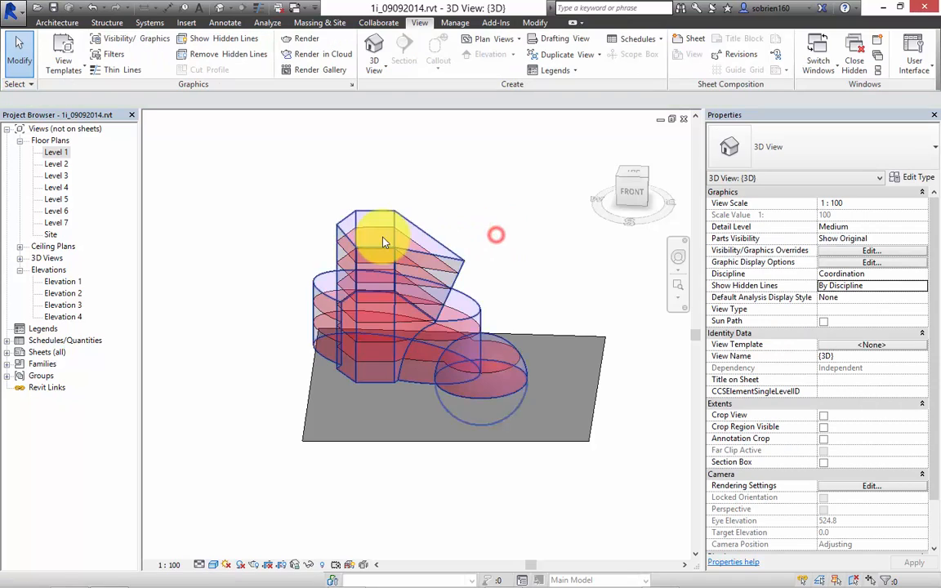
mouse_move(375, 244)
middle_mouse_down()
mouse_move(420, 260)
mouse_move(392, 246)
middle_mouse_up()
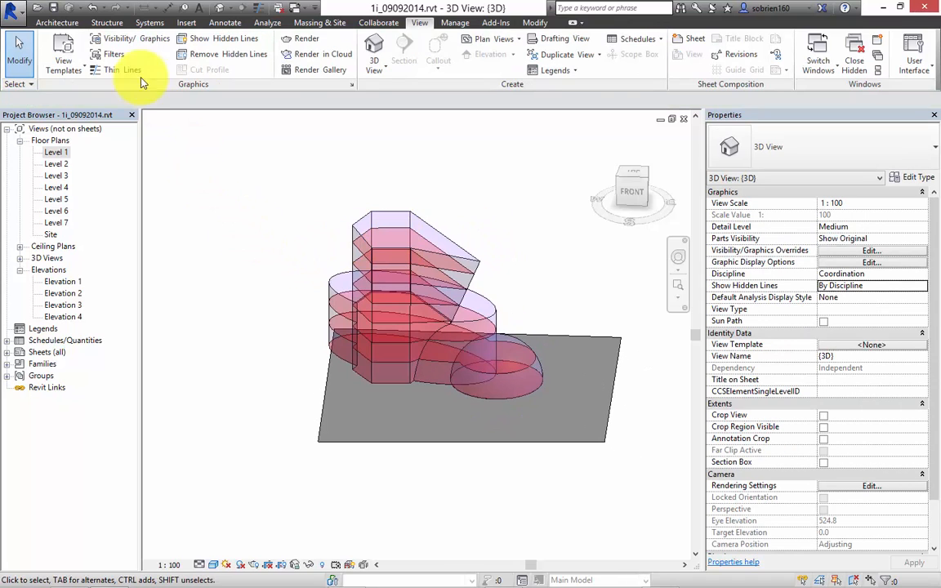
Start creating floors by face with the floor type Suspended - 300mm Concrete.
left_click(61, 26)
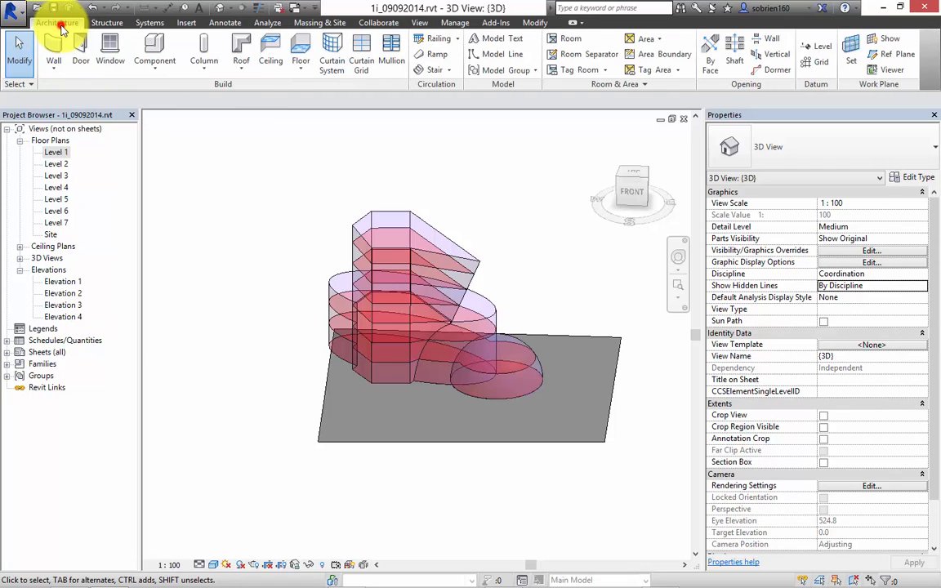
left_click(304, 71)
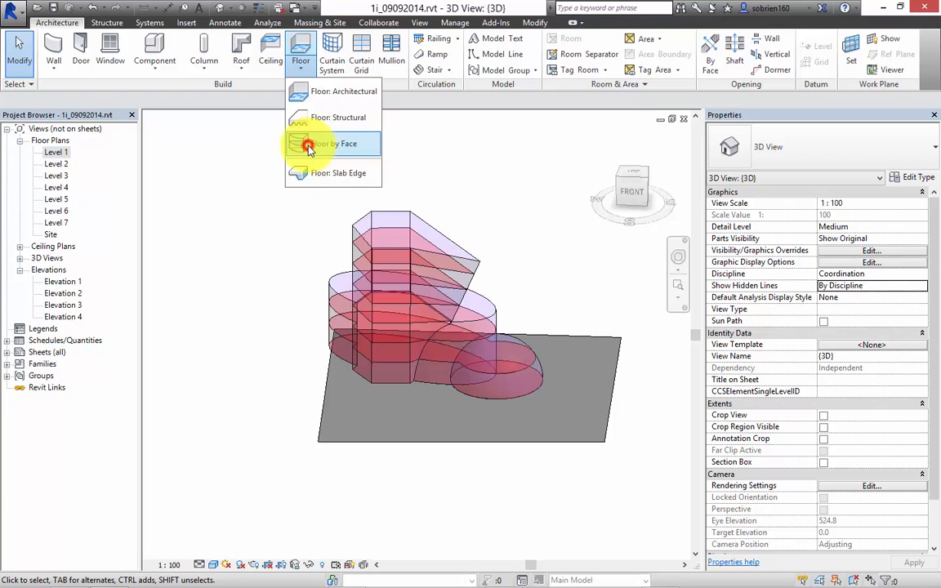
left_click(311, 146)
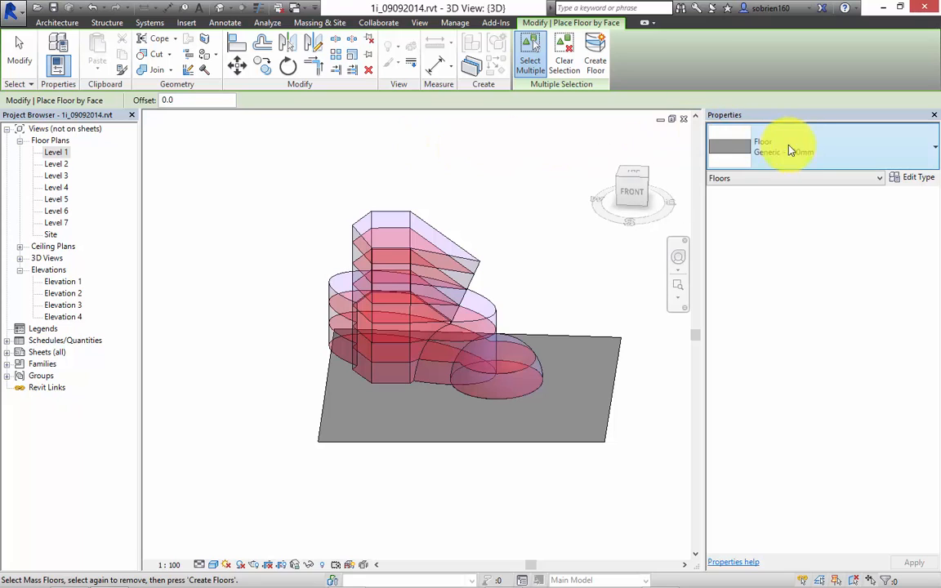
left_click(811, 151)
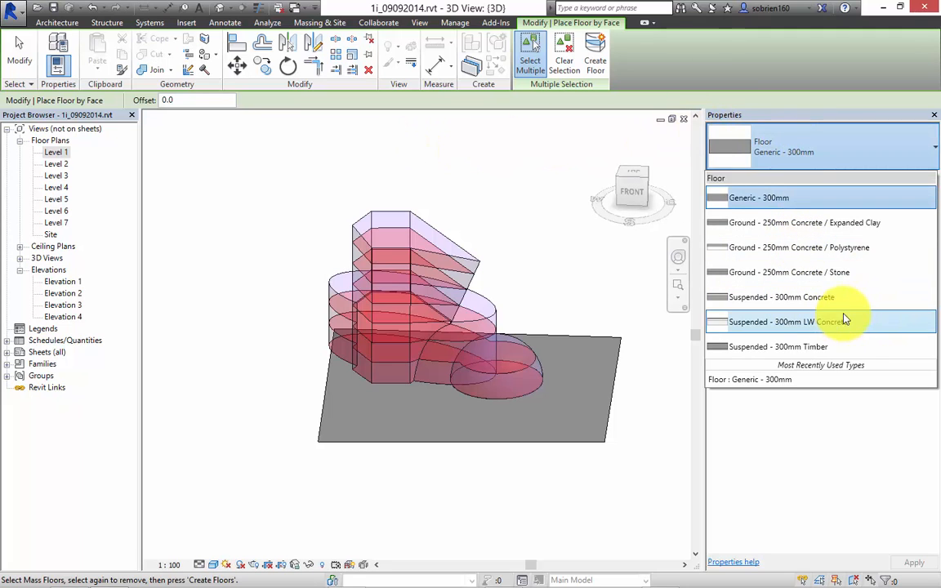
left_click(775, 298)
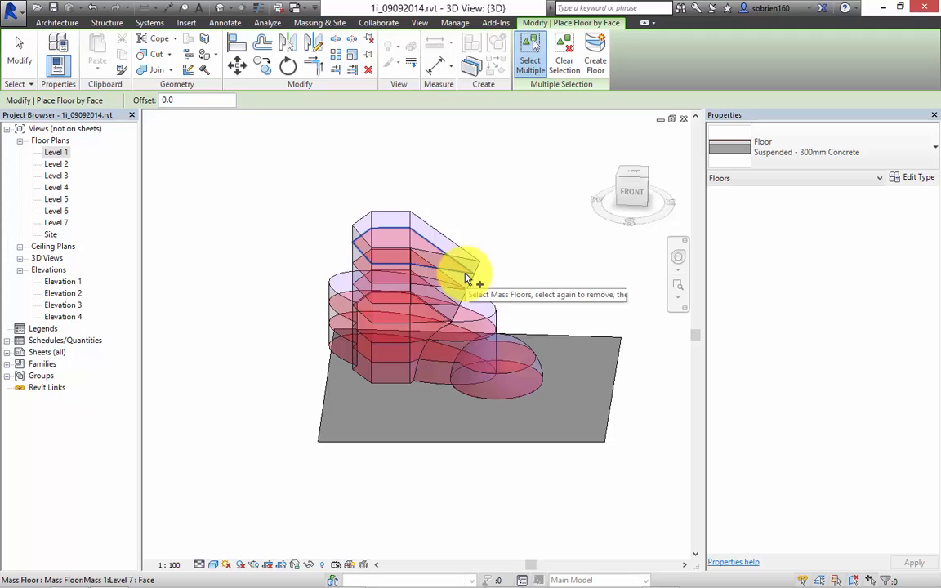
Select all the mass floors from Level 7 down to Level 1 and create real floors from them.
scroll(447, 299, "up", 3)
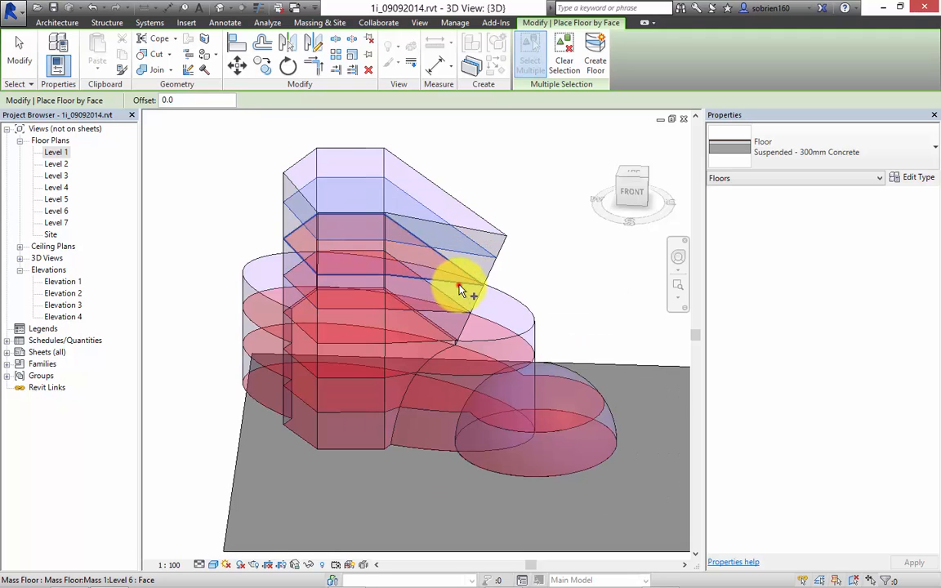
left_click(441, 327)
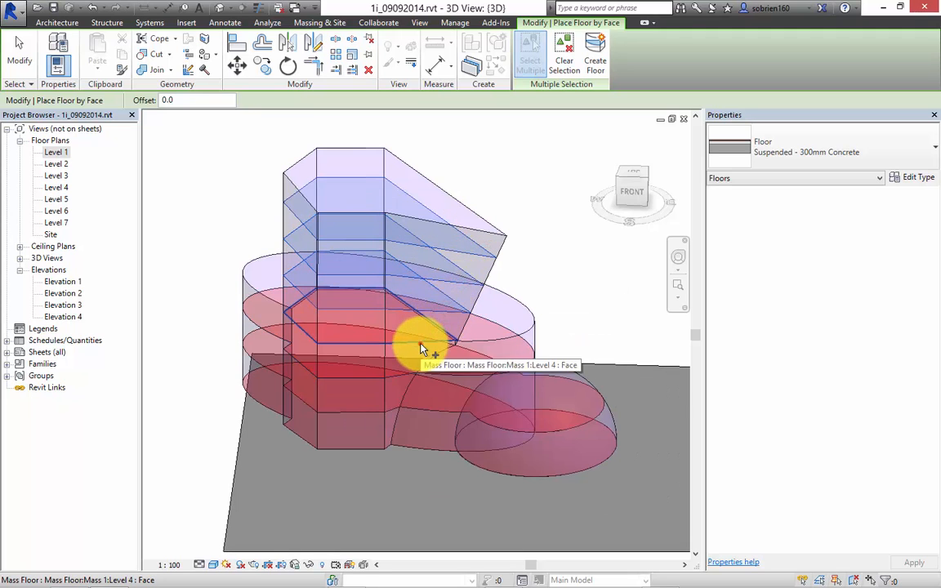
left_click(422, 350)
left_click(448, 376)
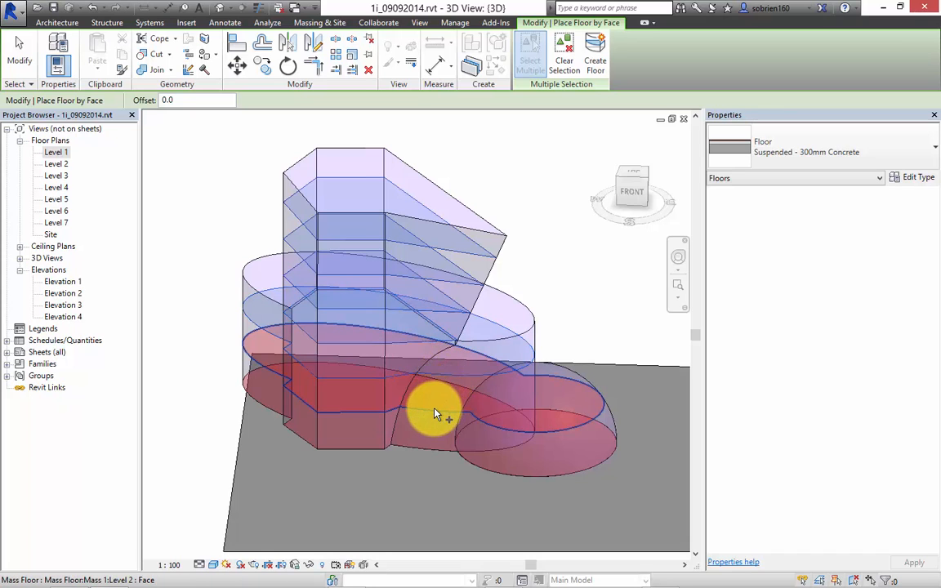
left_click(434, 406)
left_click(426, 446)
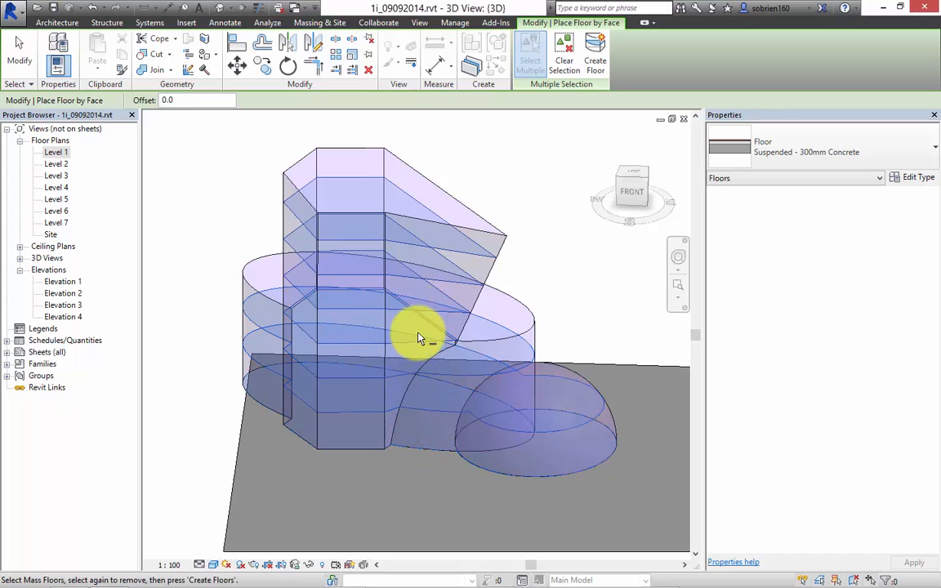
left_click(596, 62)
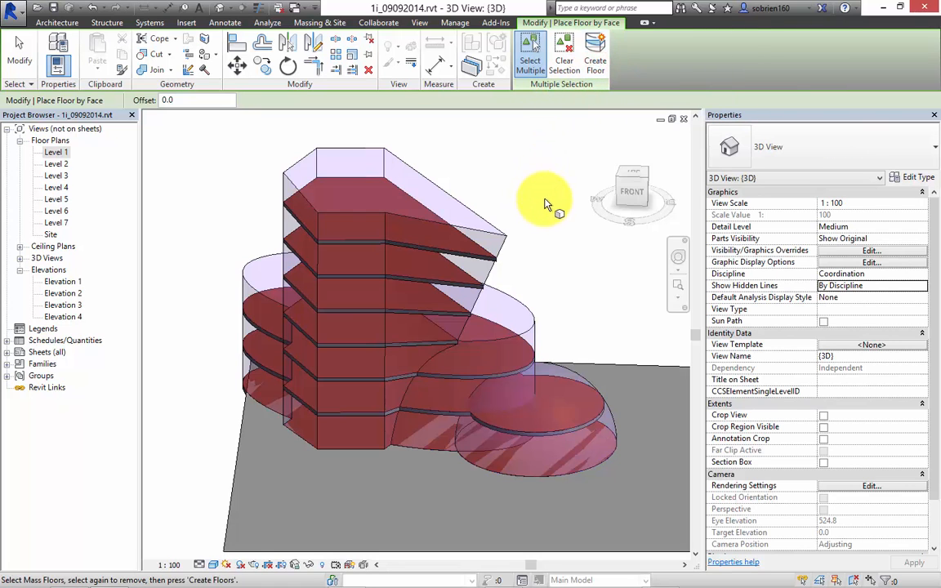
key("Escape")
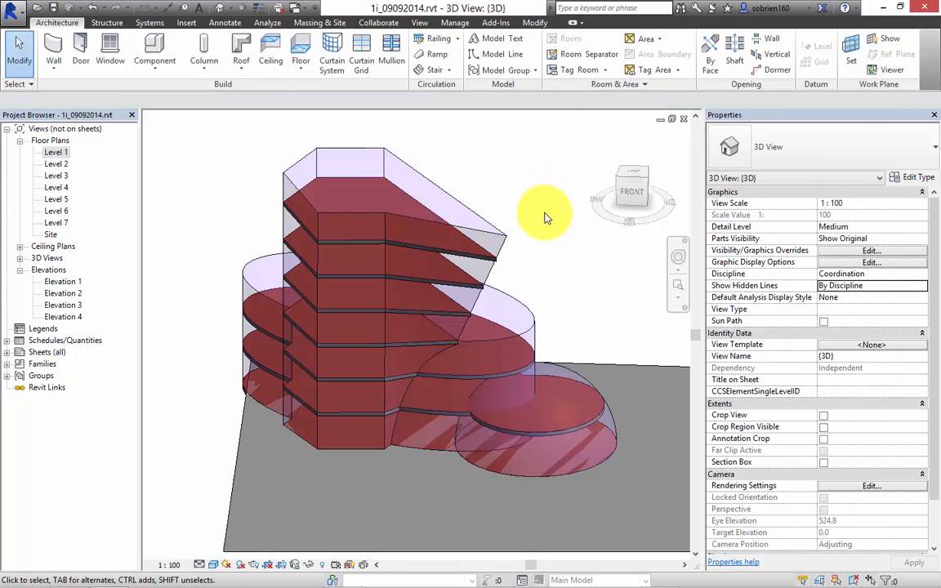
Select the Level 4 floor and inspect its type properties and layer structure, then clear the selection.
middle_click_drag(542, 248, 377, 348, "shift")
scroll(410, 216, "up", 6)
scroll(416, 222, "down", 6)
scroll(378, 347, "up", 4)
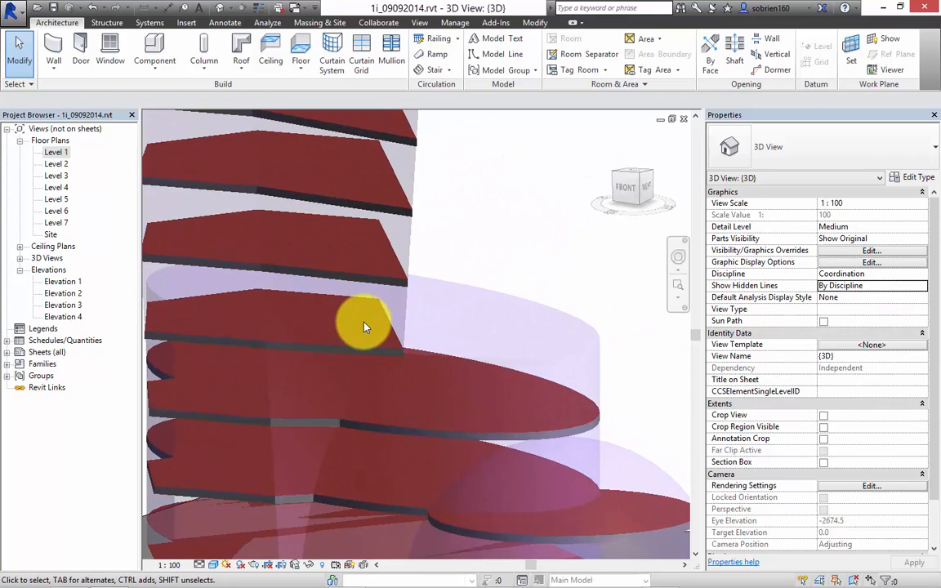
left_click(331, 357)
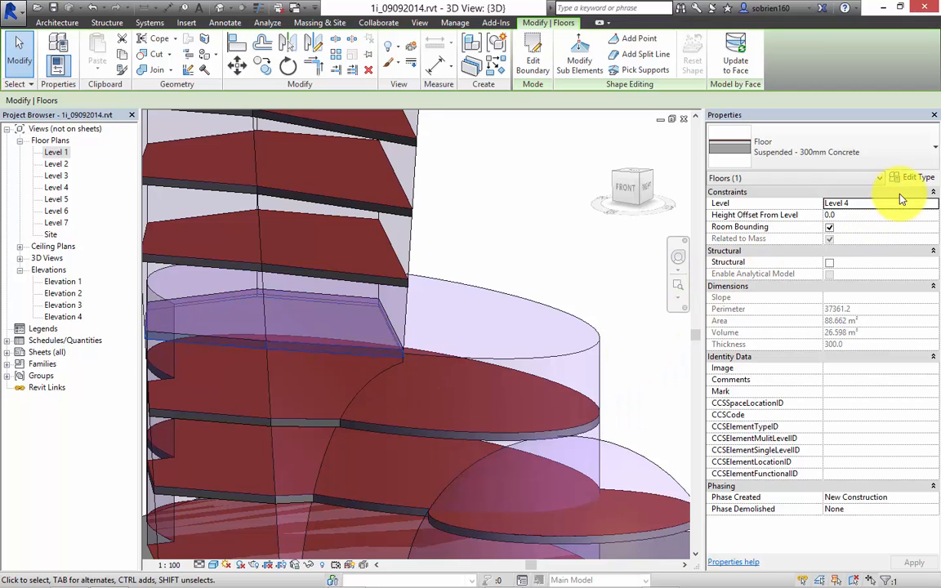
left_click(909, 180)
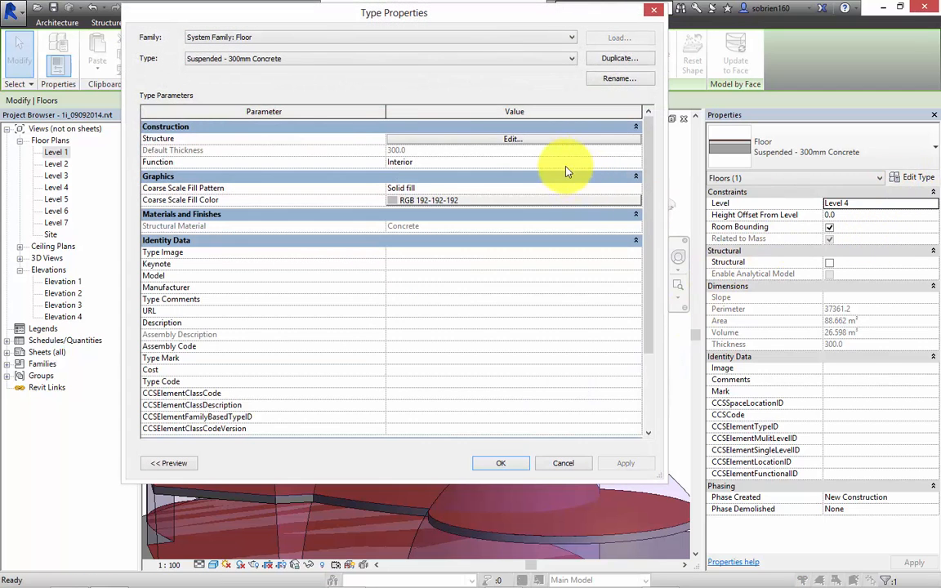
left_click(512, 139)
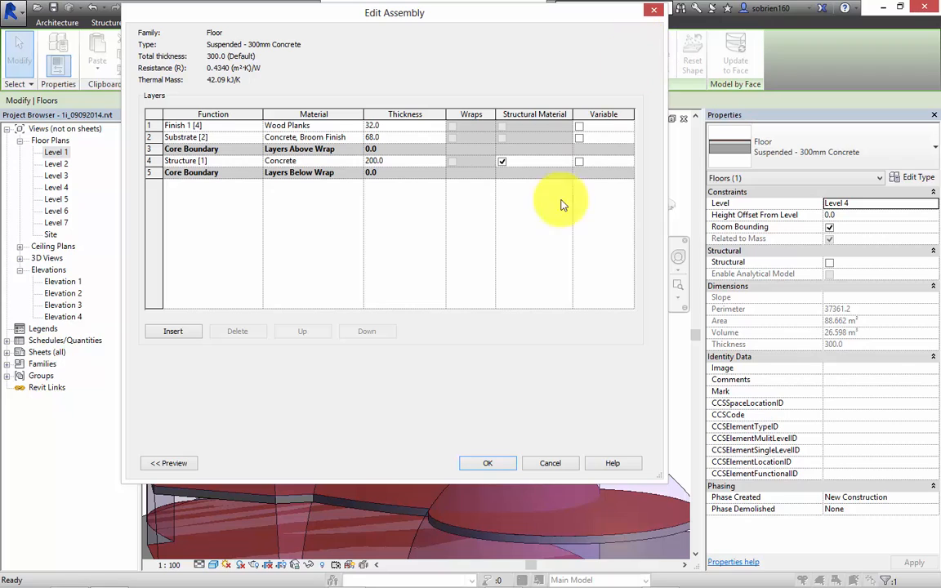
left_click(496, 464)
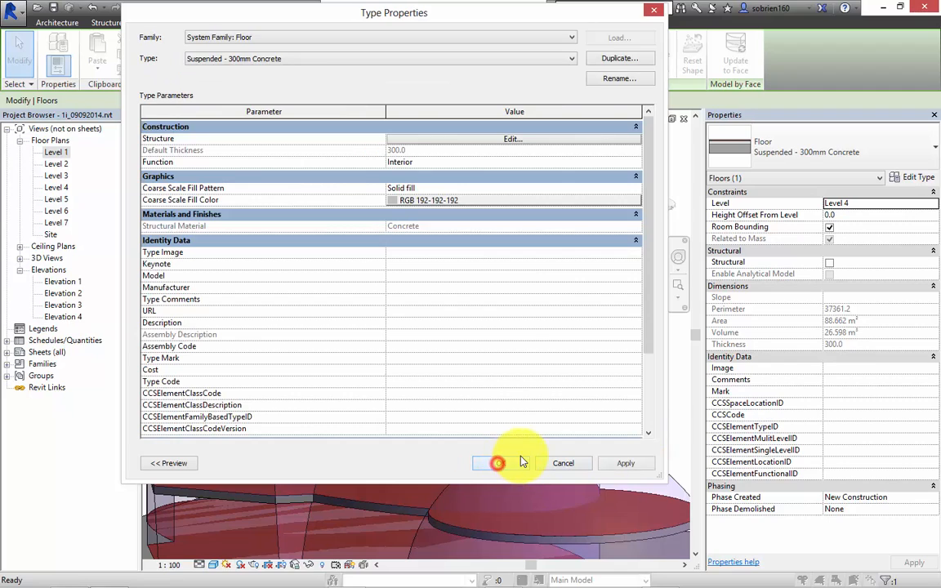
left_click(505, 462)
left_click(619, 297)
Place Generic - 400mm (Exterior) walls by face on the tower's two adjoining front faces, unjoining the conflicting elements.
middle_click_drag(580, 337, 505, 357, "shift")
scroll(504, 357, "down", 5)
middle_click_drag(425, 334, 483, 387, "shift")
scroll(515, 367, "up", 5)
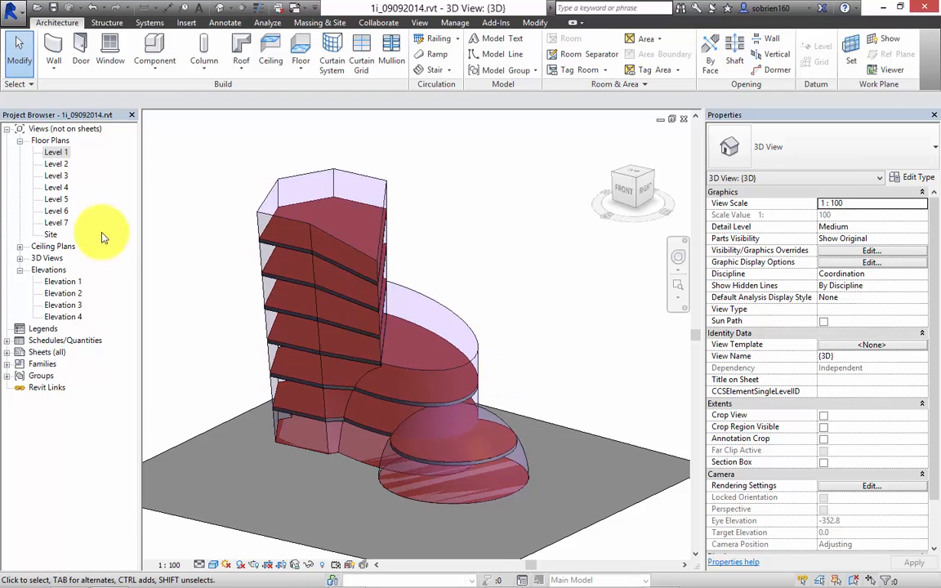
left_click(54, 71)
left_click(69, 143)
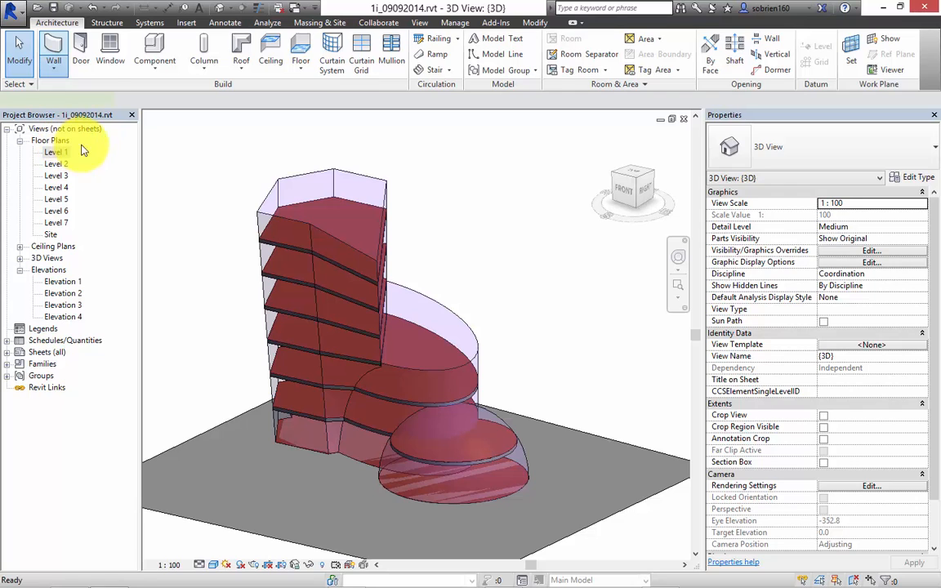
left_click(268, 221)
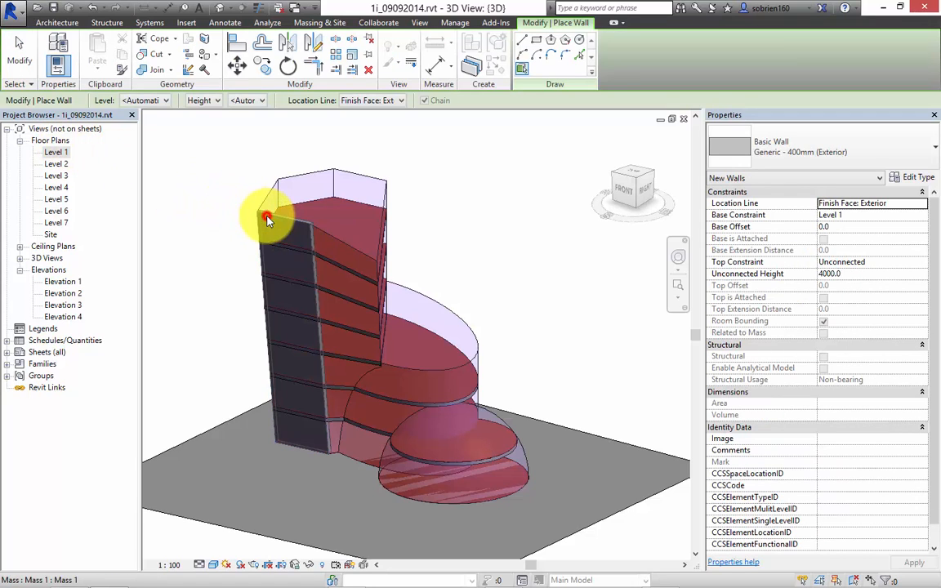
left_click(326, 236)
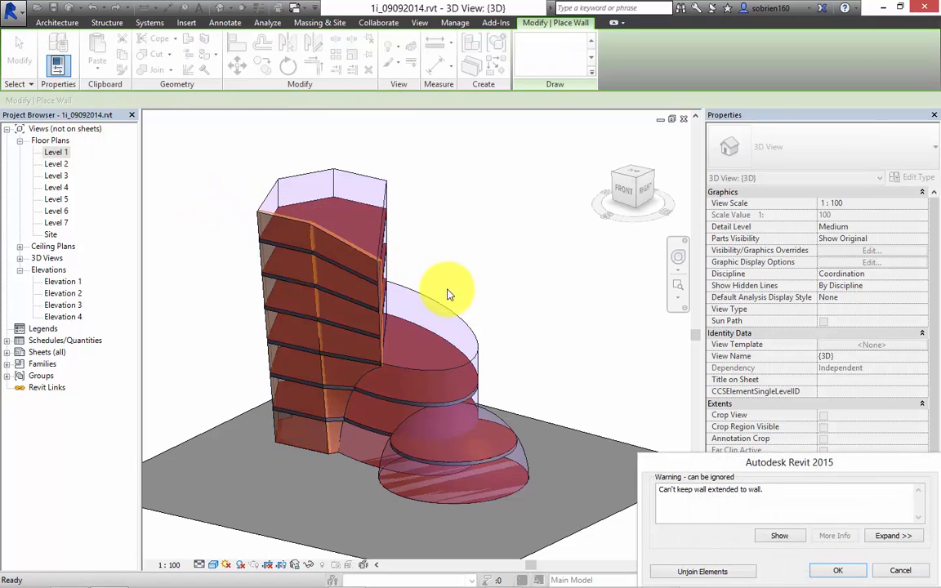
left_click(709, 571)
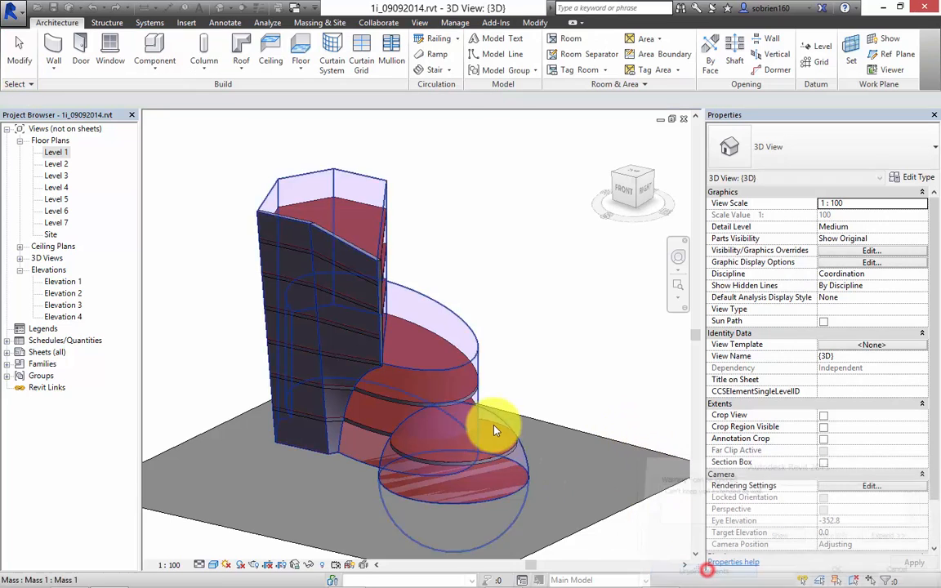
Place a wall by face on the tower's overhanging right side above the elliptical base.
middle_click_drag(385, 374, 354, 345, "shift")
middle_click_drag(291, 266, 345, 185, "shift")
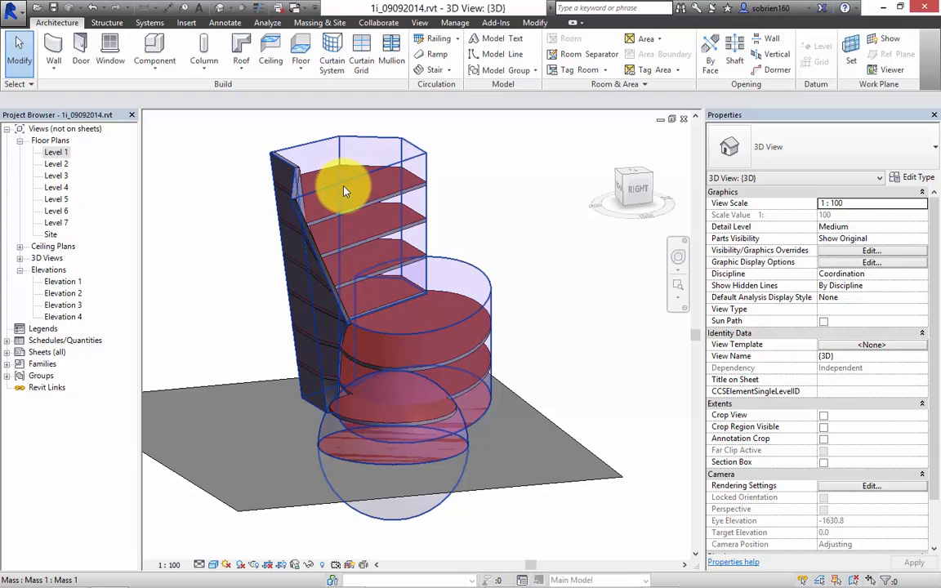
left_click(54, 51)
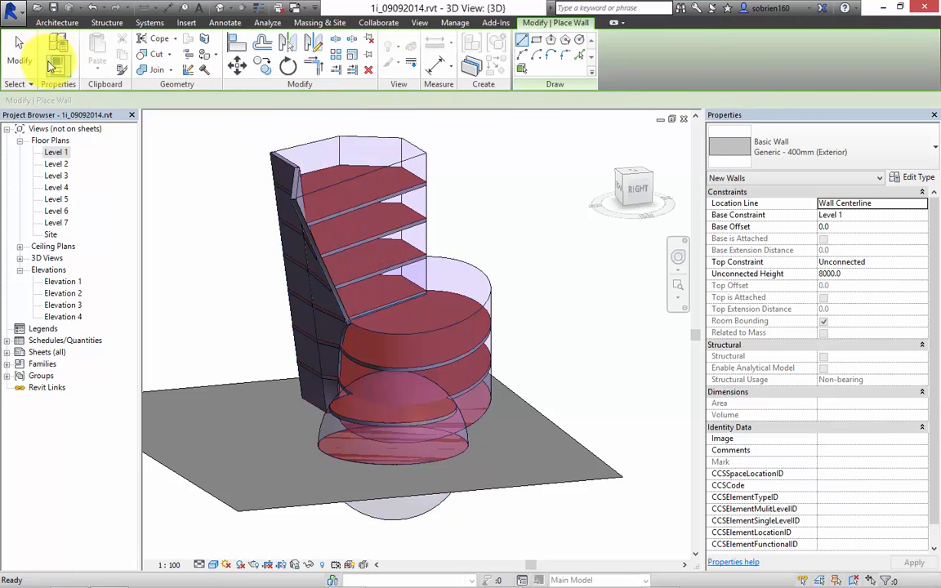
key("Escape")
left_click(54, 71)
left_click(73, 145)
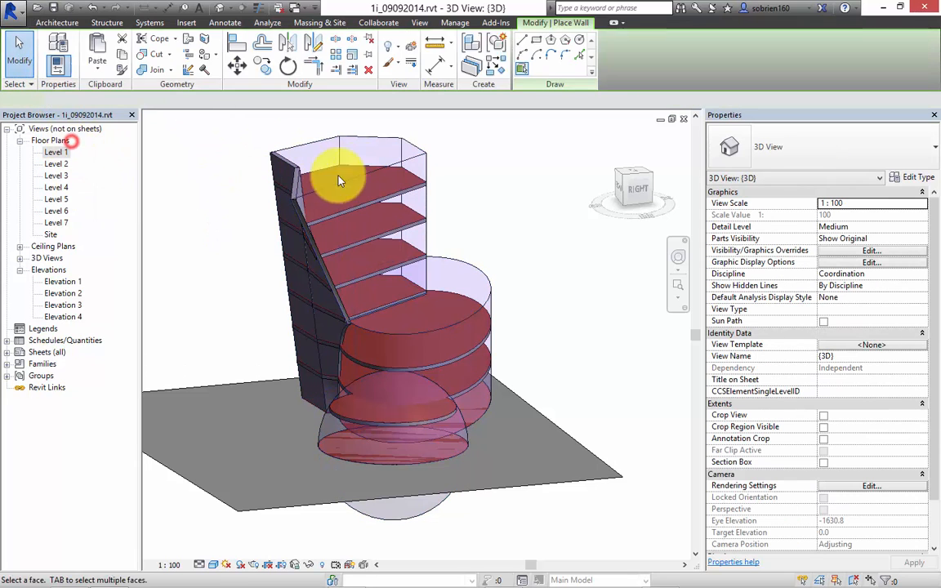
left_click(393, 168)
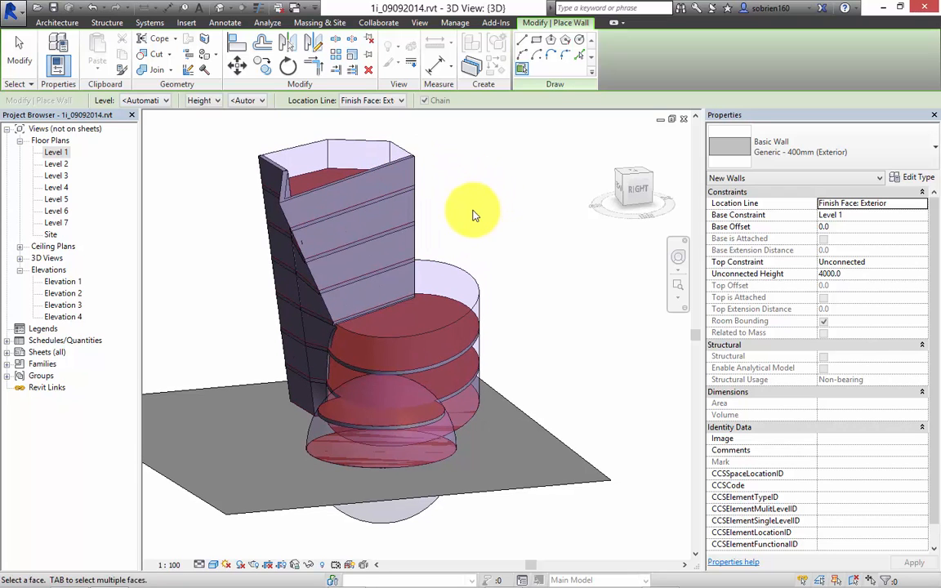
Place walls by face on the tower's remaining back and left faces to enclose it.
middle_click_drag(474, 219, 490, 169, "shift")
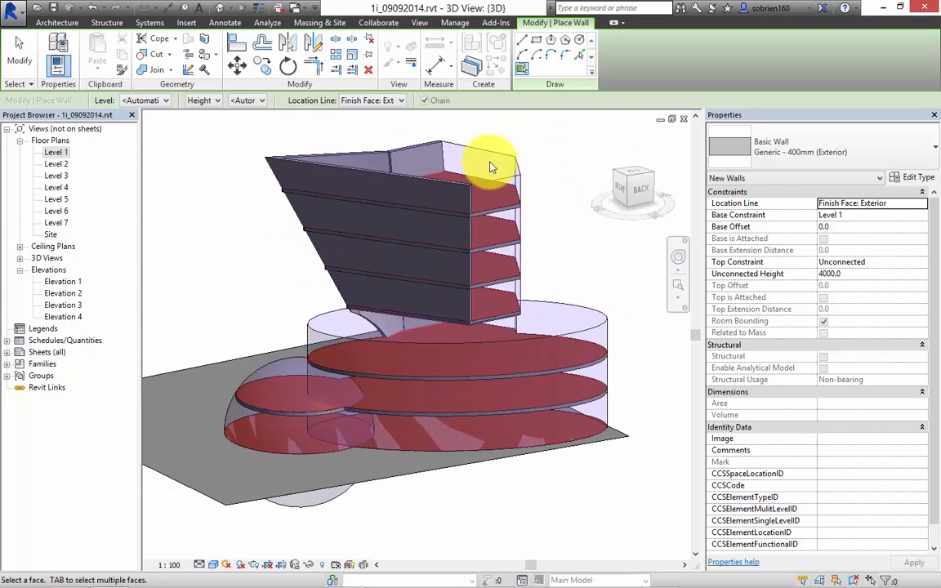
mouse_move(522, 199)
middle_mouse_down("shift")
mouse_move(420, 252)
mouse_move(509, 207)
middle_mouse_up("shift")
middle_click_drag(525, 312, 506, 294, "shift")
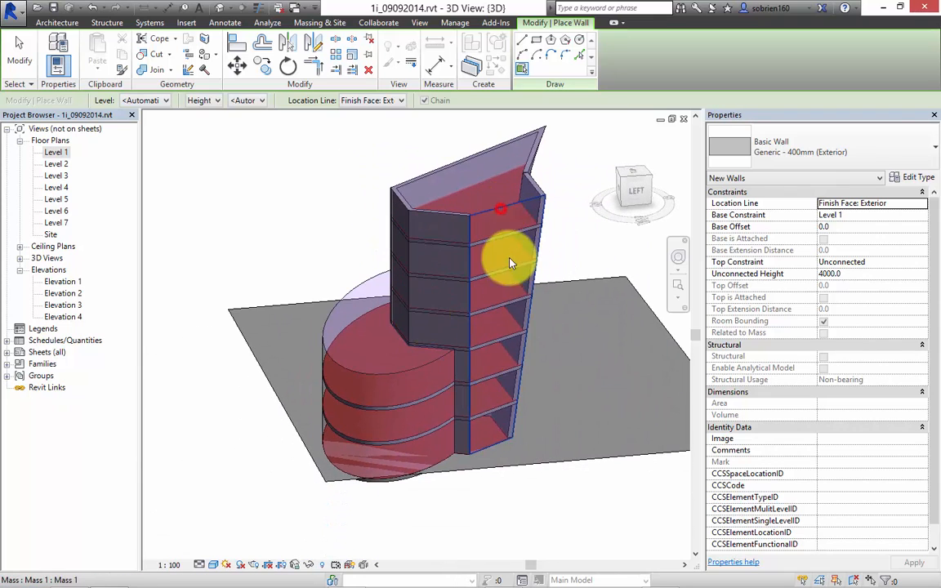
middle_click_drag(487, 365, 426, 330)
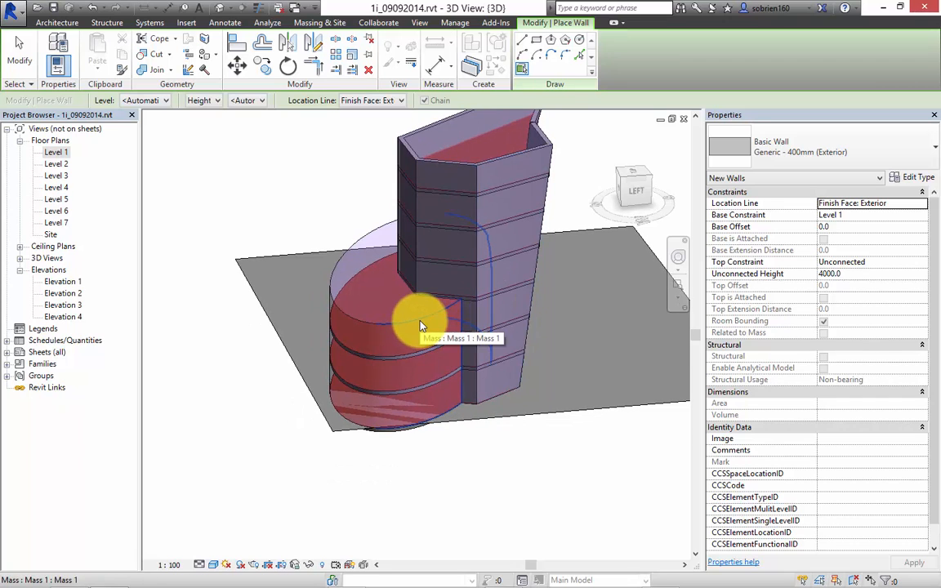
Place walls by face around the elliptical base volume and over the dome, and end the wall command.
left_click(420, 336)
middle_click_drag(402, 366, 349, 340, "shift")
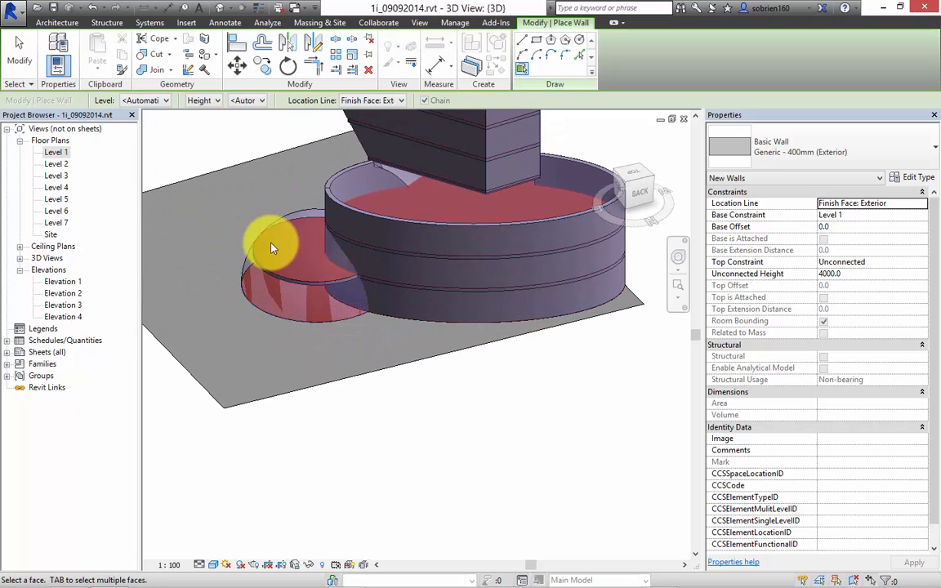
middle_click_drag(273, 273, 325, 298, "shift")
middle_click_drag(449, 337, 525, 263, "shift")
key("Escape")
middle_click_drag(529, 343, 404, 344, "shift")
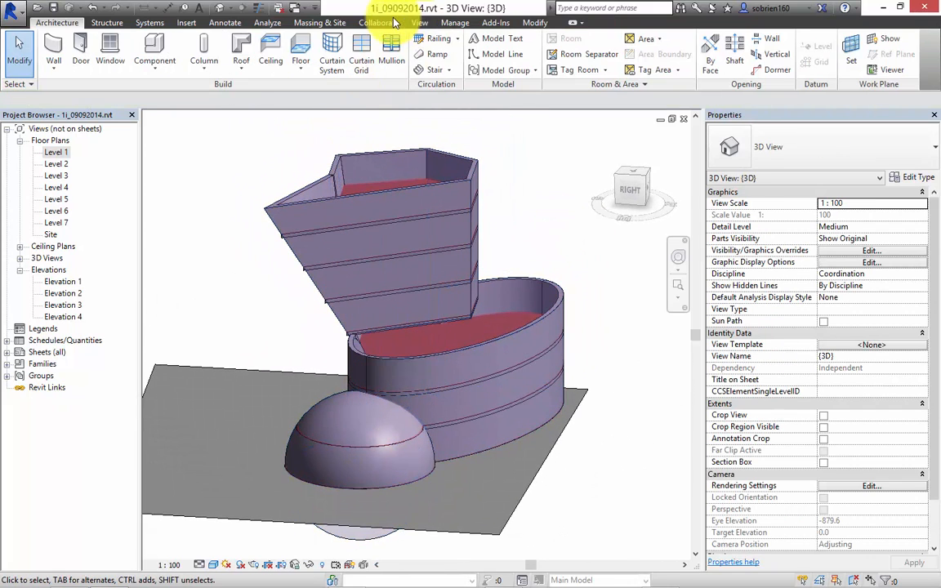
Hide the mass forms and floors by switching the mass display to Show Mass by View Settings.
left_click(324, 25)
left_click(85, 72)
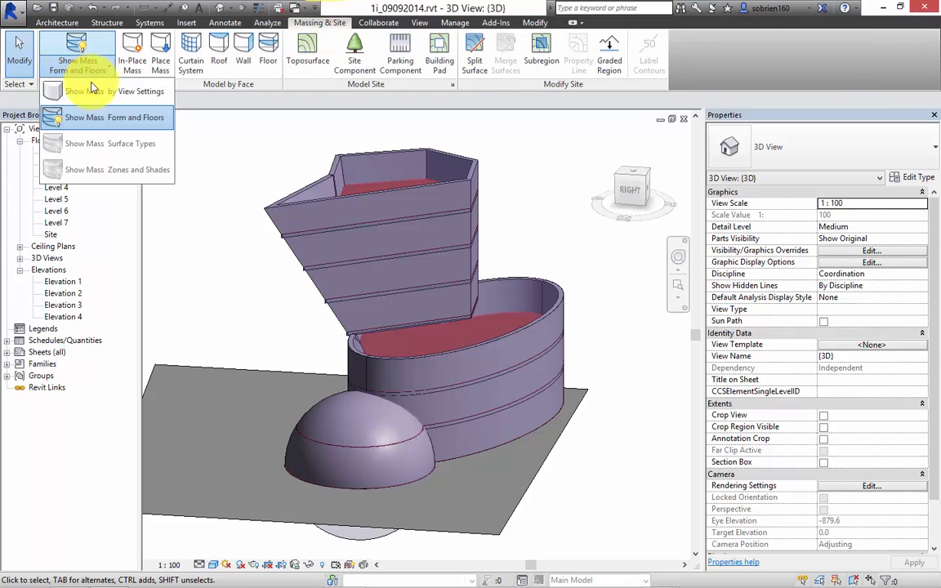
left_click(91, 90)
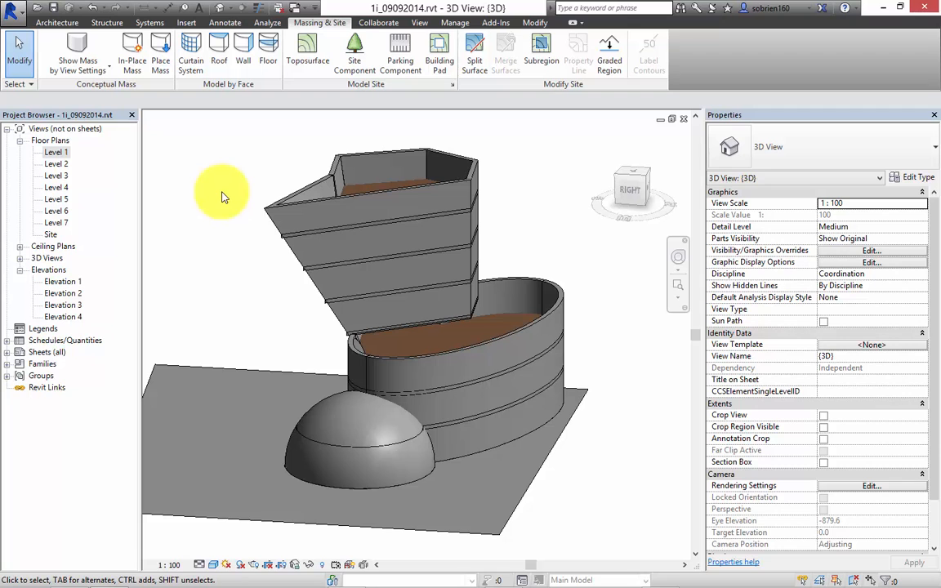
middle_click_drag(224, 196, 327, 311, "shift")
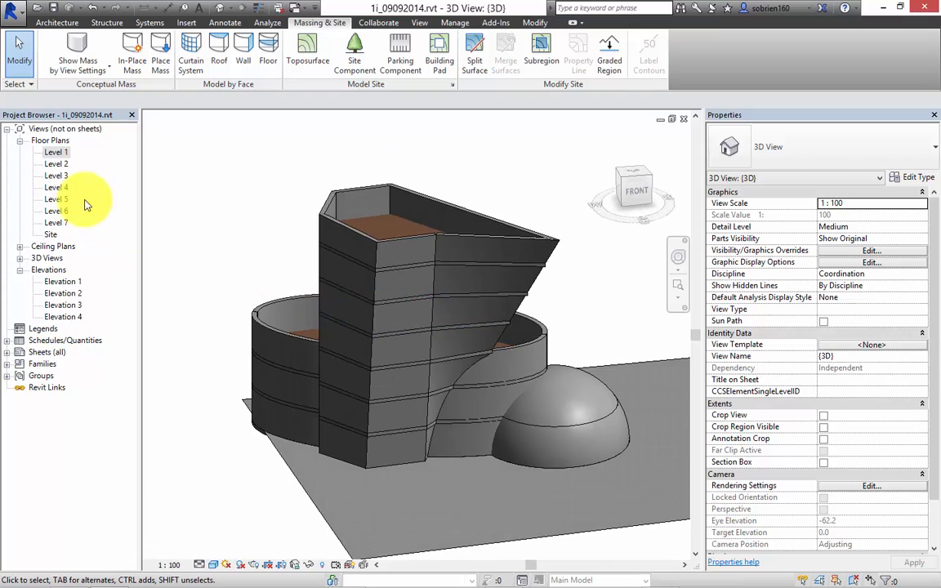
Open the Level 2 floor plan and set its detail level to Fine and its view scale to 1:50.
double_click(56, 165)
scroll(435, 374, "up", 5)
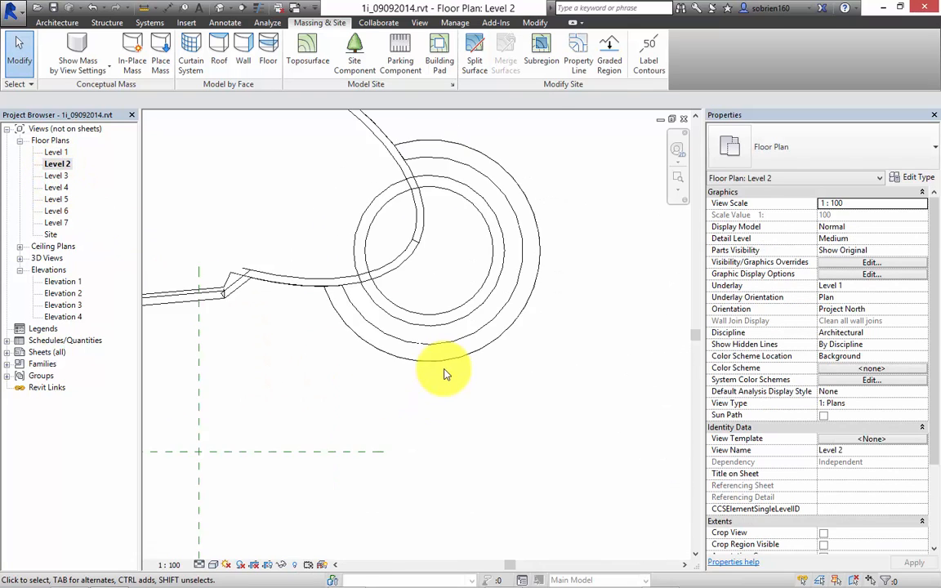
left_click(211, 564)
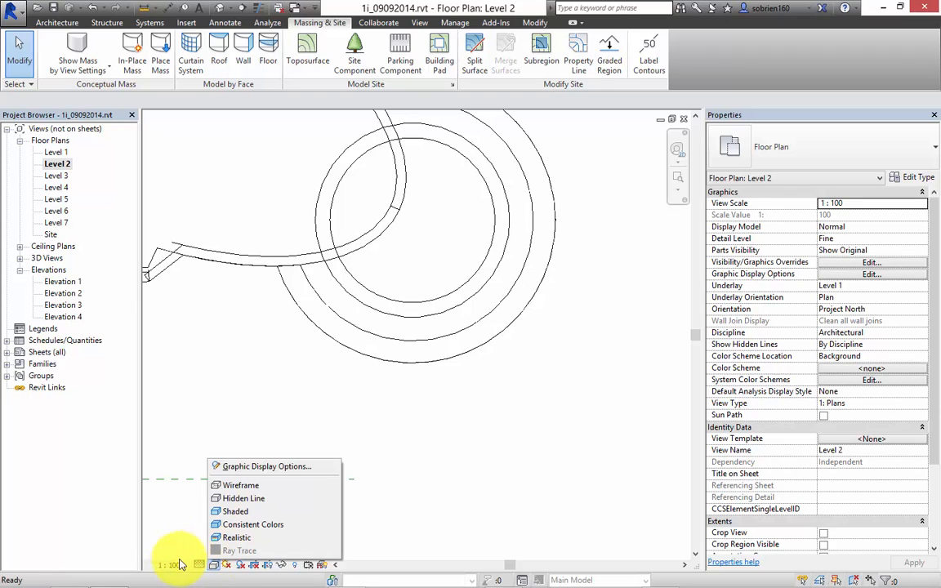
left_click(173, 563)
left_click(188, 464)
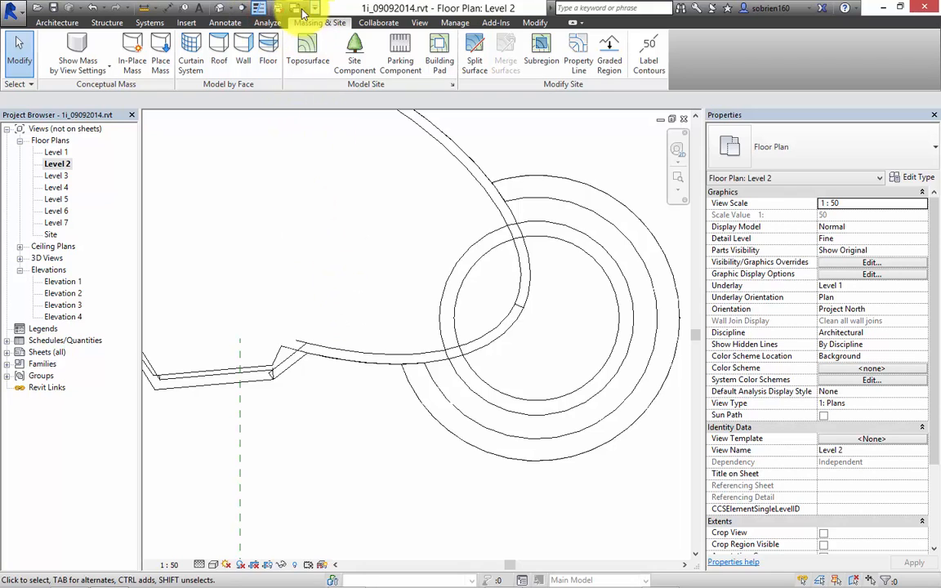
Examine the wall joins in the Level 2 plan where the tower corner, elliptical wall and dome meet.
scroll(336, 368, "up", 5)
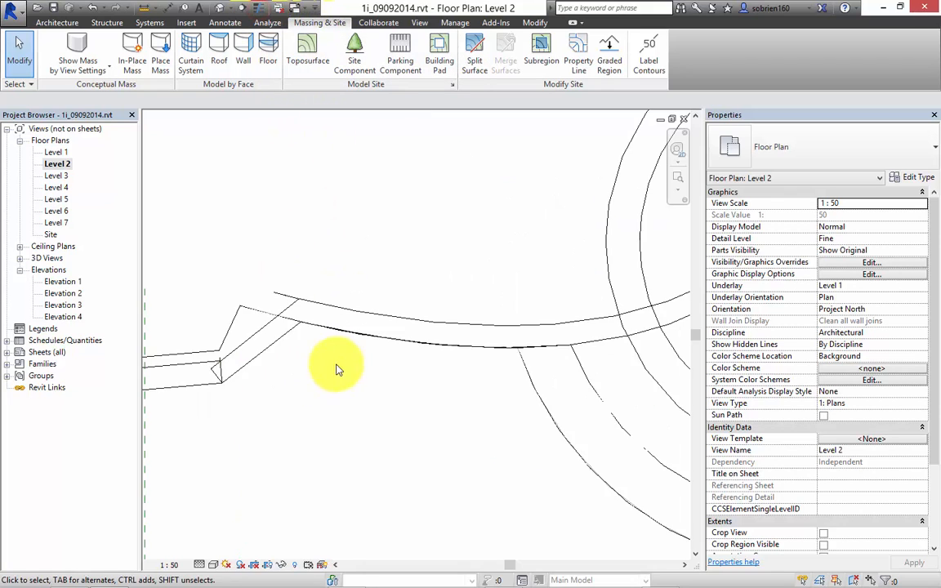
middle_click_drag(366, 347, 400, 390)
middle_click_drag(328, 391, 459, 356)
scroll(412, 353, "down", 1)
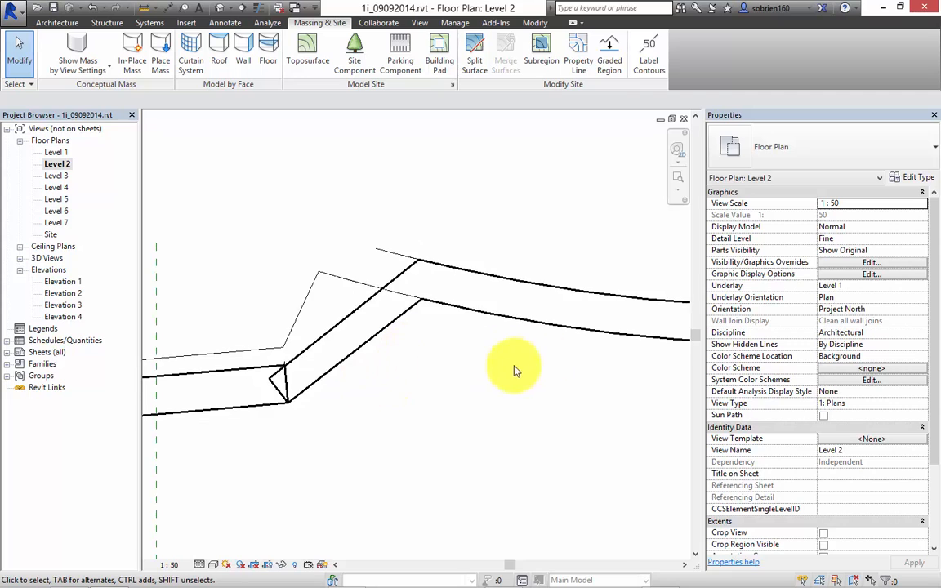
scroll(515, 366, "down", 6)
middle_click_drag(498, 206, 315, 278)
scroll(450, 311, "up", 5)
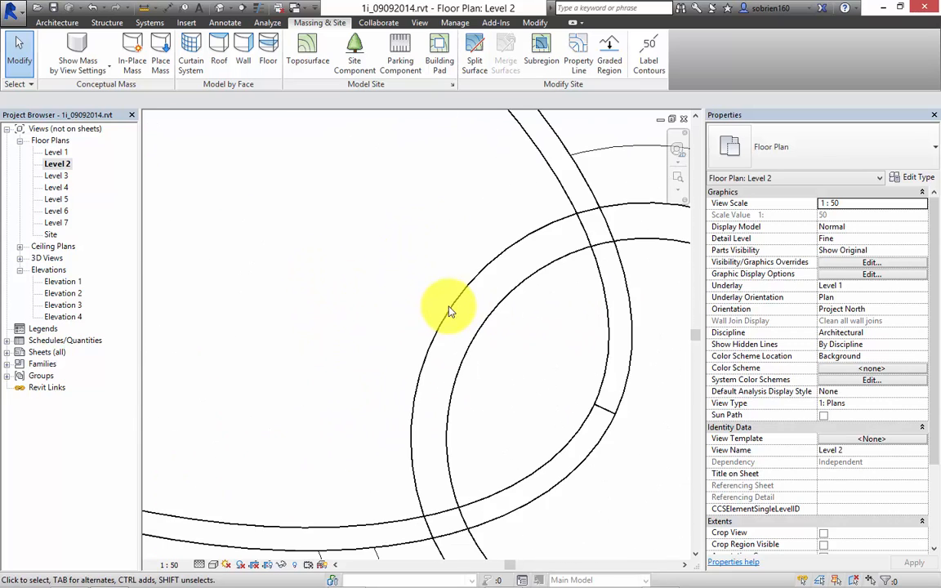
scroll(439, 315, "down", 1)
scroll(429, 327, "down", 5)
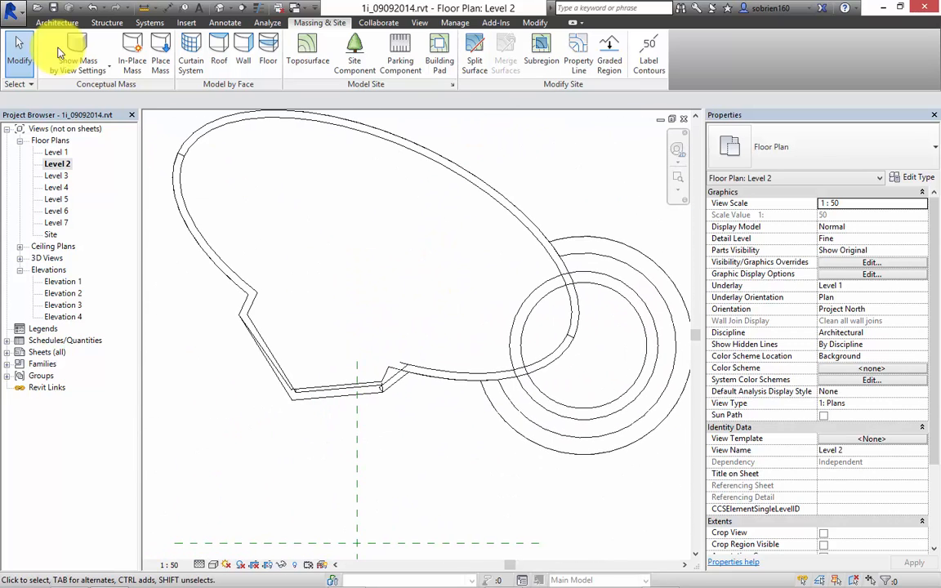
Select the long curved wall of the ellipse to inspect its type and properties, and deselect it.
left_click(73, 68)
middle_click_drag(368, 260, 359, 286)
left_click(435, 222)
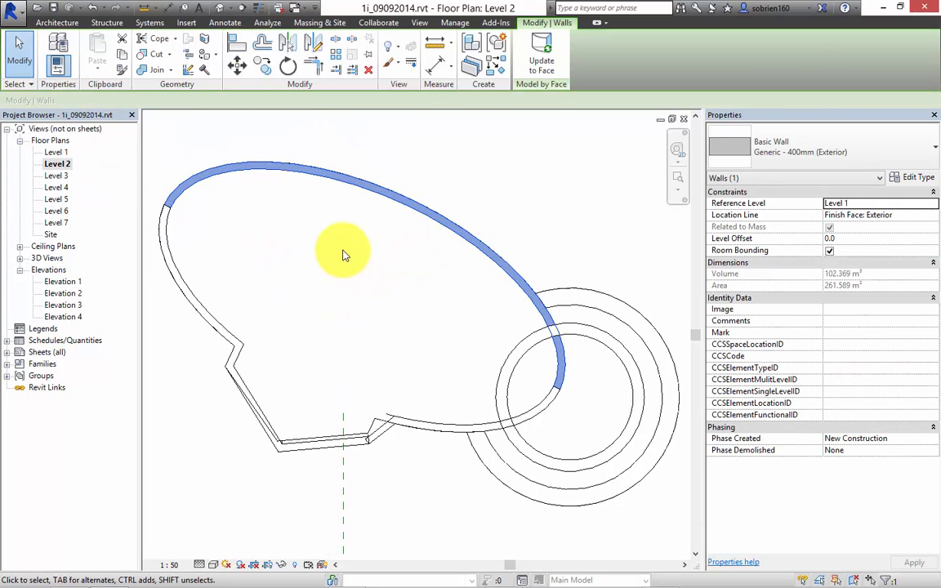
left_click(276, 188)
Place three 9x9M Window Assembly windows, spaced apart, along the long curved wall in the Level 2 plan.
left_click(56, 23)
left_click(108, 48)
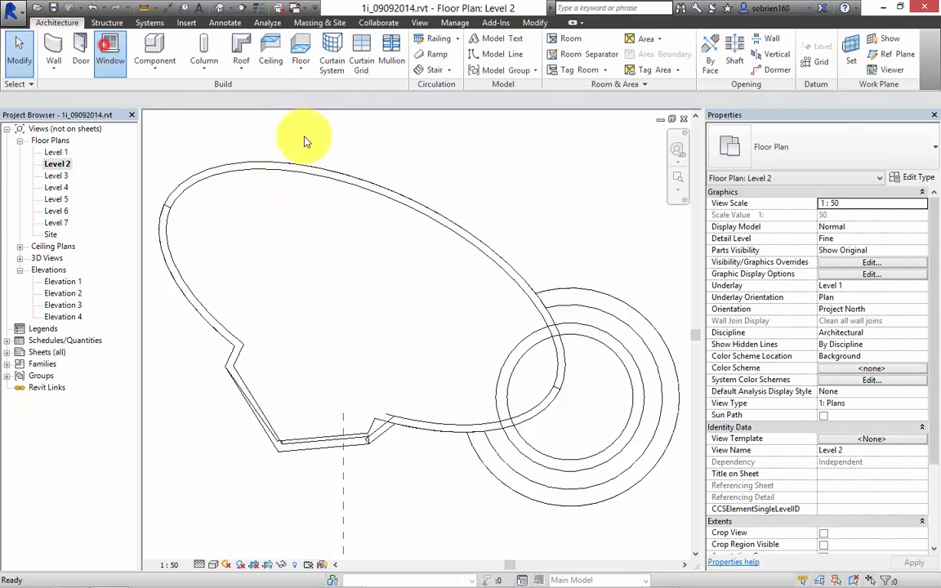
left_click(315, 169)
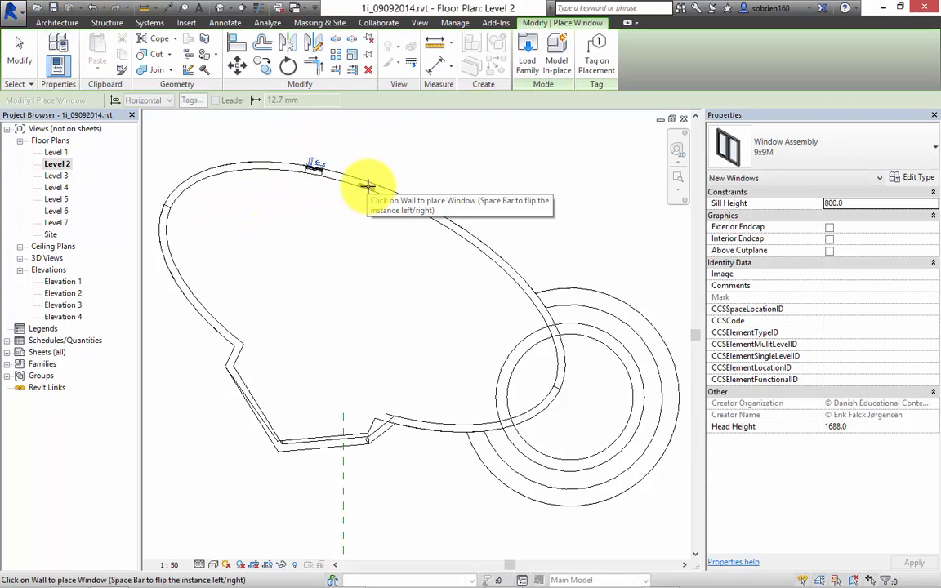
left_click(429, 210)
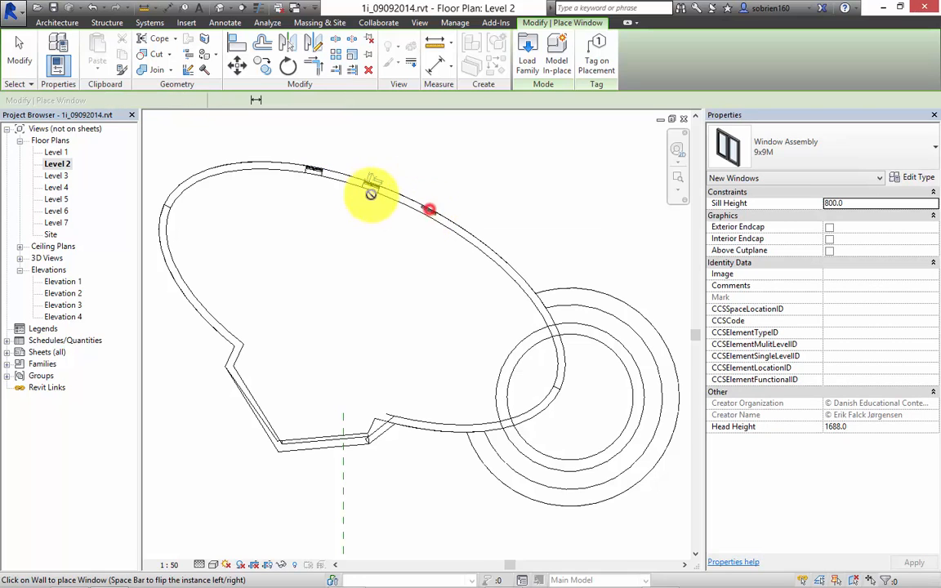
key("Escape")
key("Escape")
Inspect how the windows sit in the curved wall, close up in the plan and from outside in the 3D view.
scroll(406, 200, "up", 10)
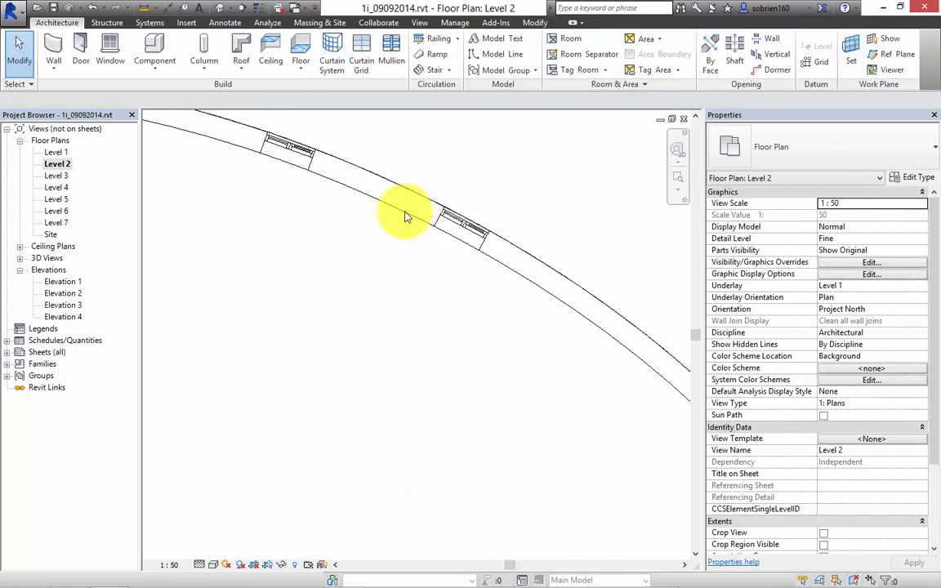
scroll(494, 224, "down", 8)
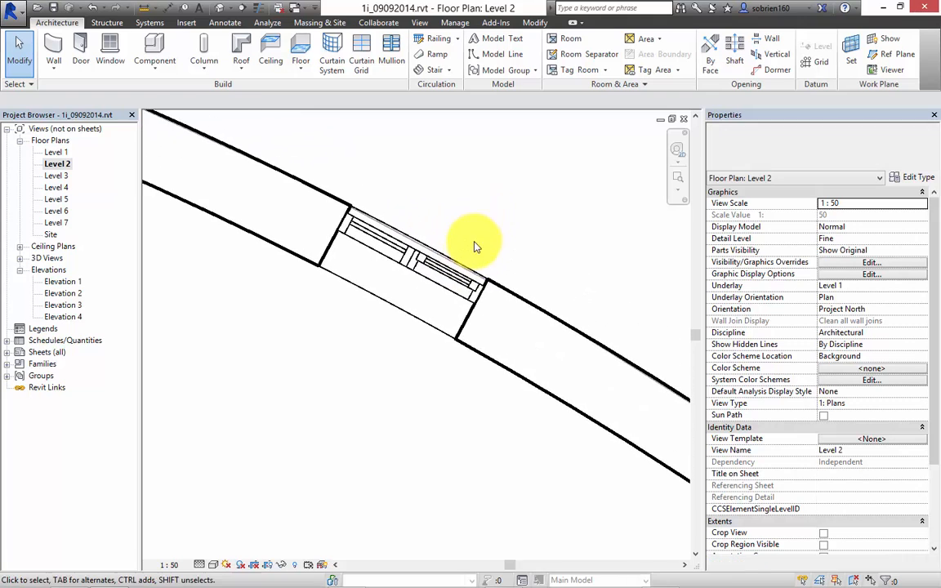
scroll(386, 296, "down", 2)
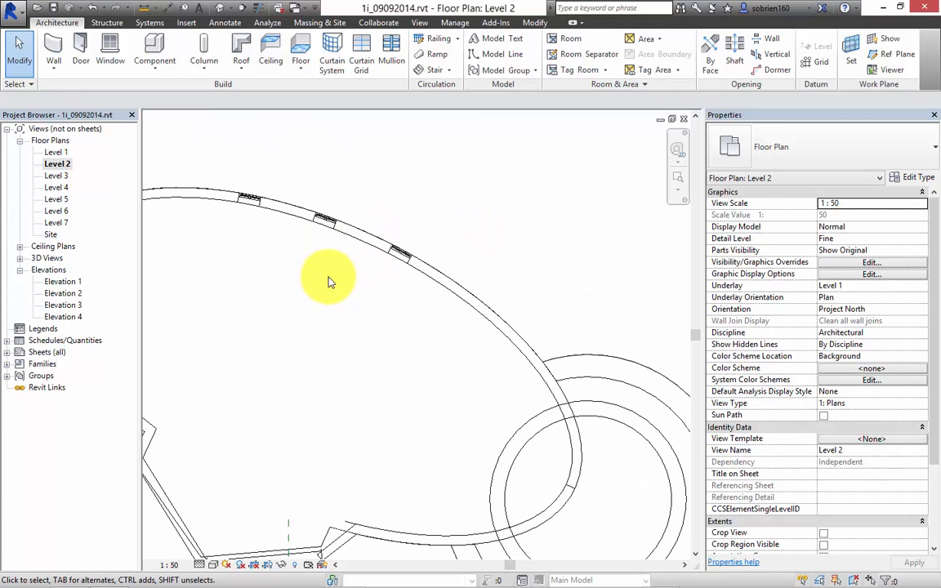
left_click(223, 12)
middle_click_drag(301, 143, 502, 269, "shift")
scroll(498, 271, "up", 8)
scroll(460, 306, "down", 5)
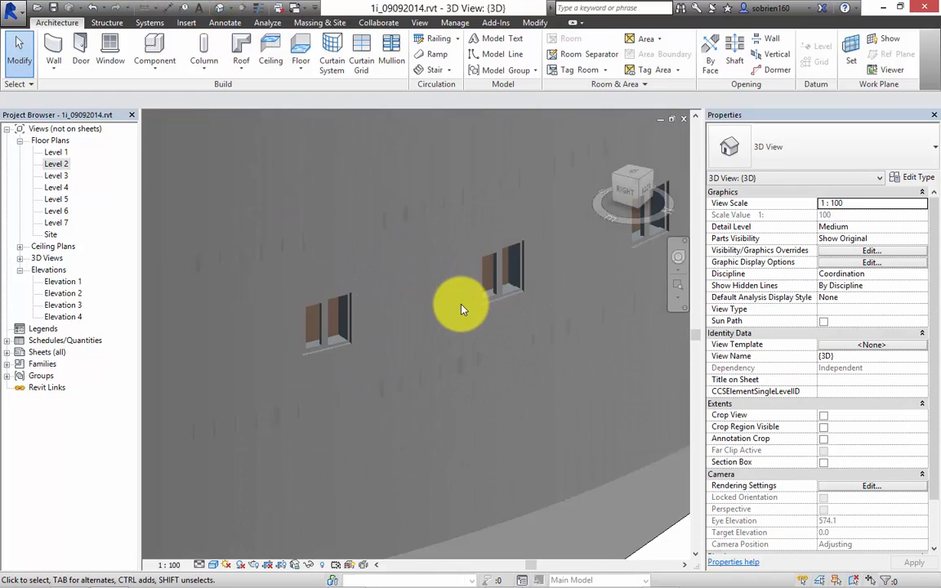
middle_click_drag(416, 267, 393, 319, "shift")
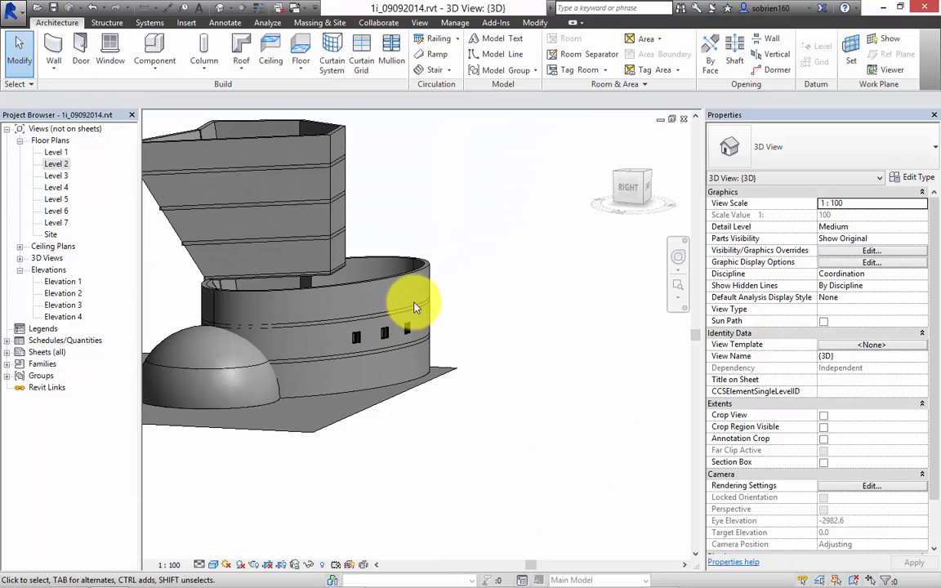
middle_click_drag(398, 305, 344, 317, "shift")
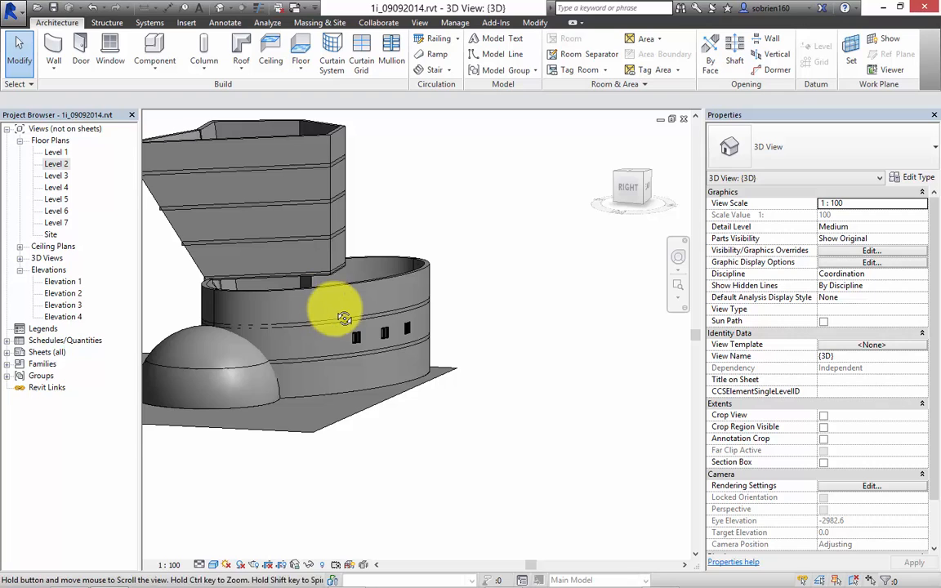
Draw a section line on the Level 1 floor plan at about 25°, running diagonally through the ellipse and the dome.
double_click(54, 152)
scroll(336, 280, "down", 3)
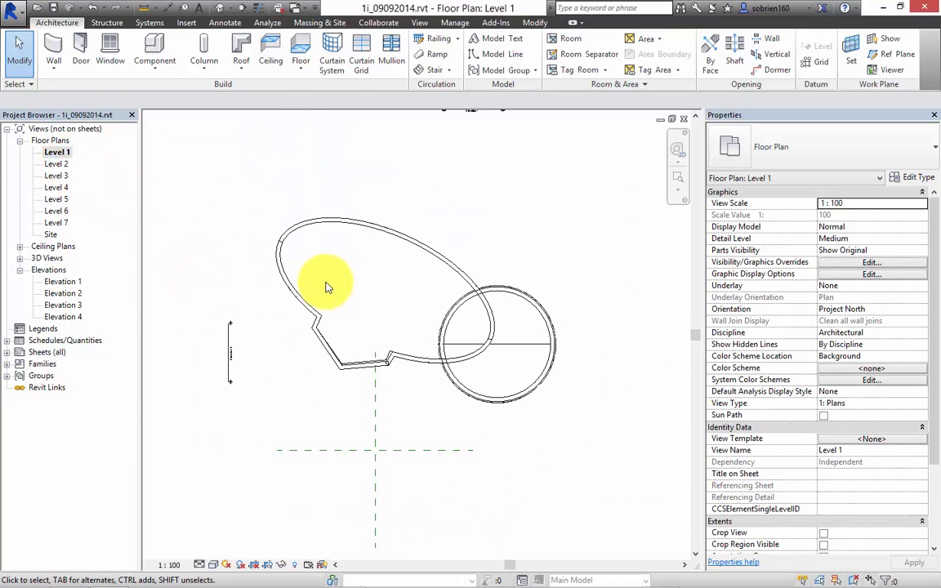
left_click(420, 22)
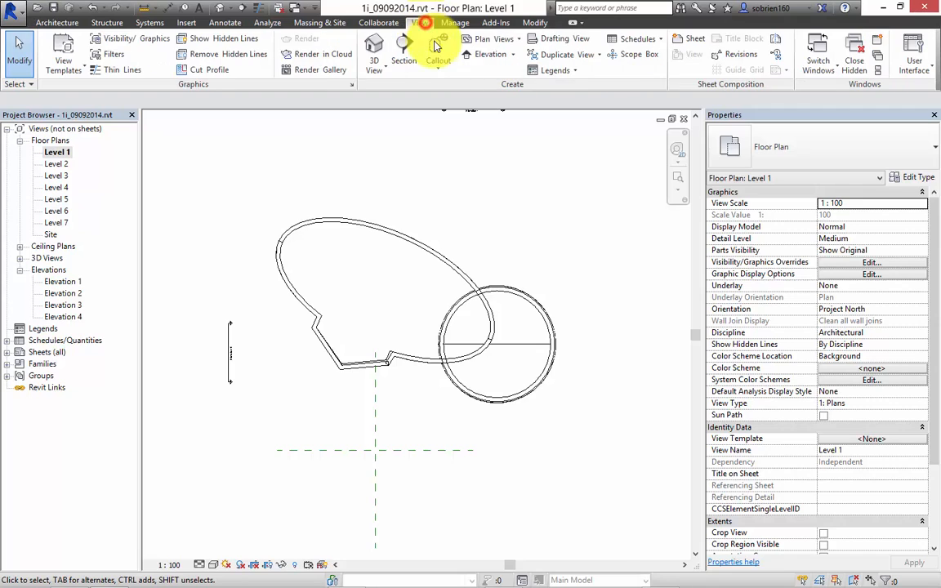
left_click(405, 46)
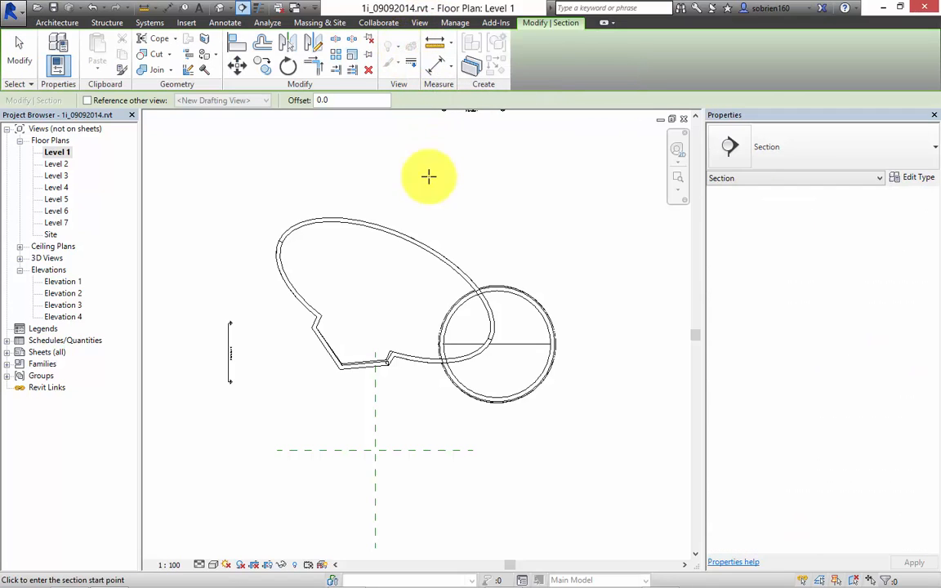
left_click(248, 224)
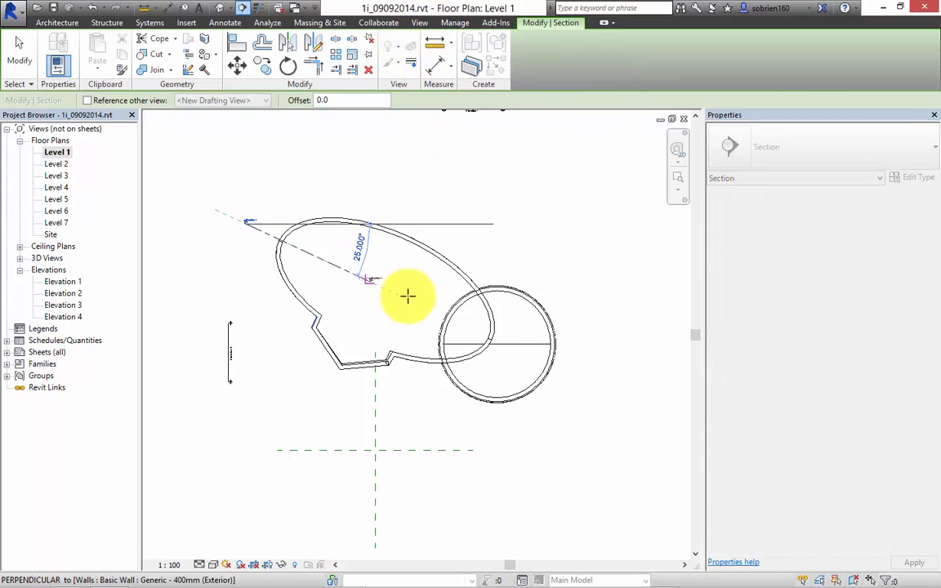
left_click(570, 382)
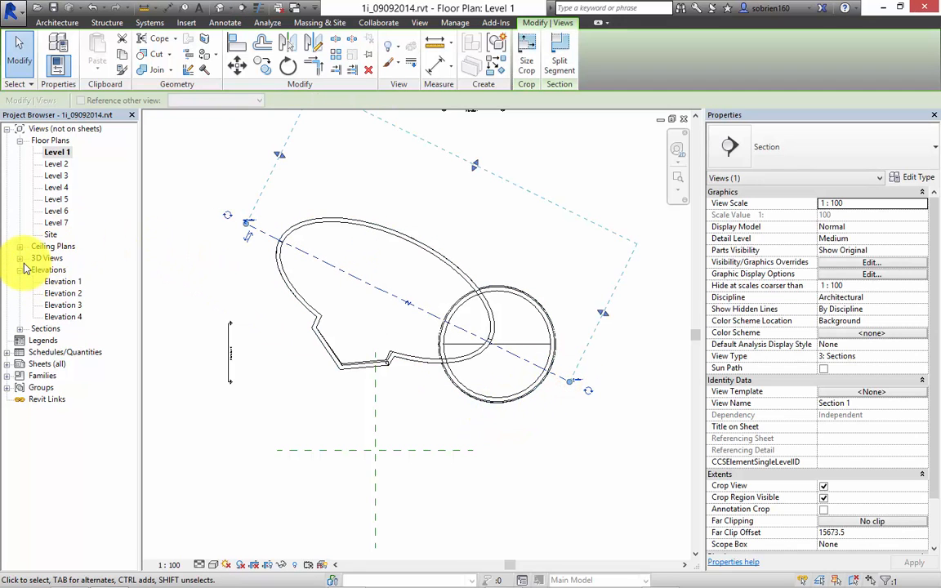
Open the Section 1 view and examine the cut floors, walls, windows and dome.
left_click(19, 329)
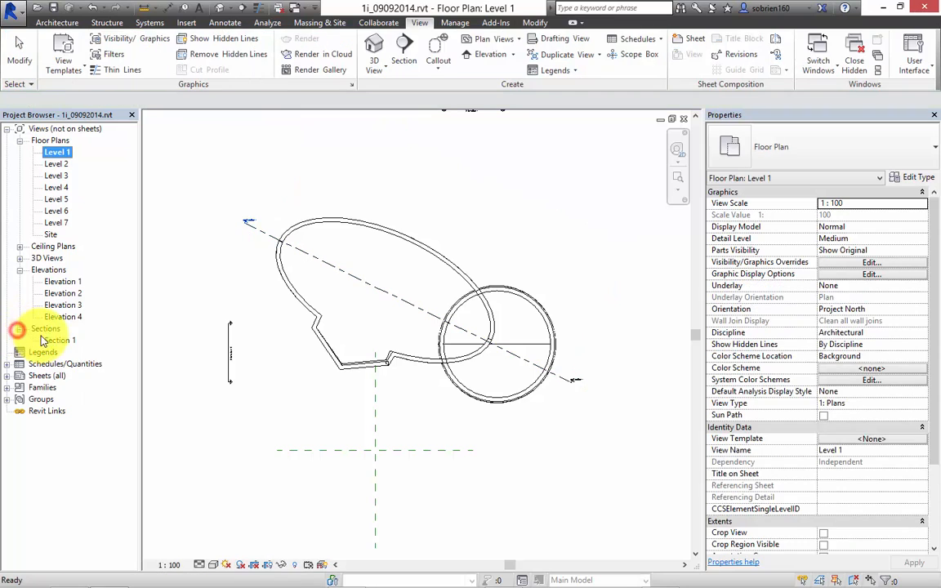
double_click(59, 340)
left_click(494, 481)
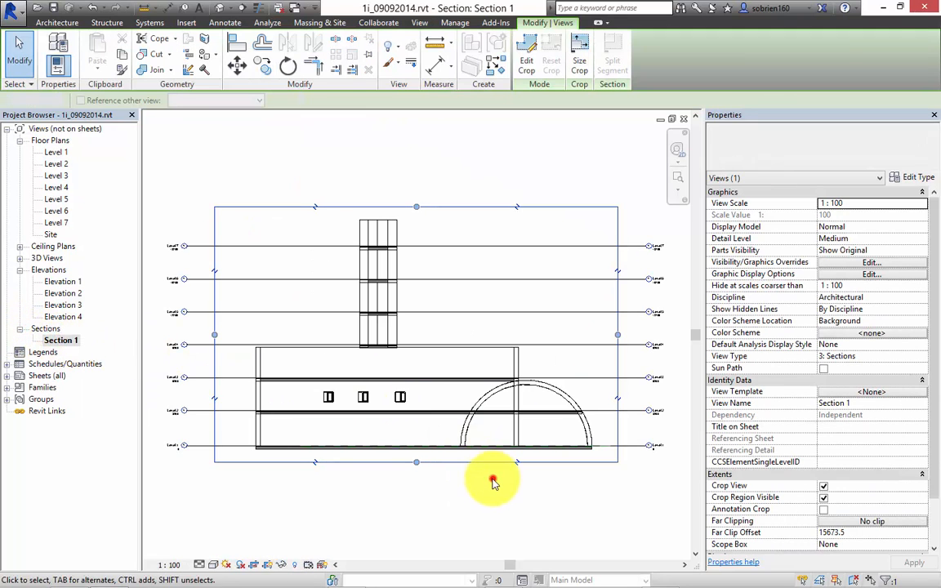
scroll(473, 379, "up", 6)
middle_click_drag(511, 326, 605, 308)
middle_click_drag(431, 390, 572, 433)
middle_click_drag(427, 343, 541, 450)
scroll(507, 433, "down", 4)
middle_click_drag(460, 375, 295, 299)
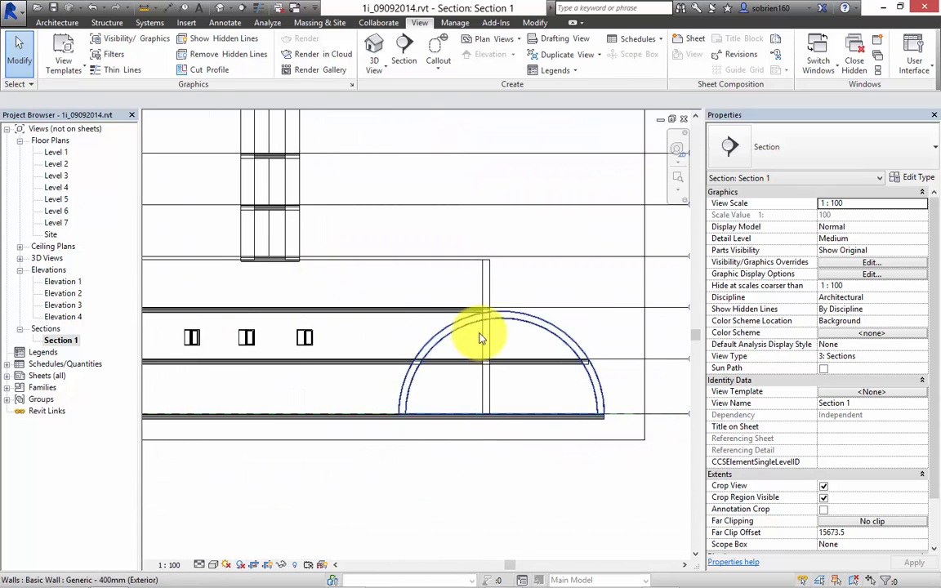
scroll(480, 335, "up", 5)
scroll(506, 318, "down", 6)
scroll(482, 343, "up", 6)
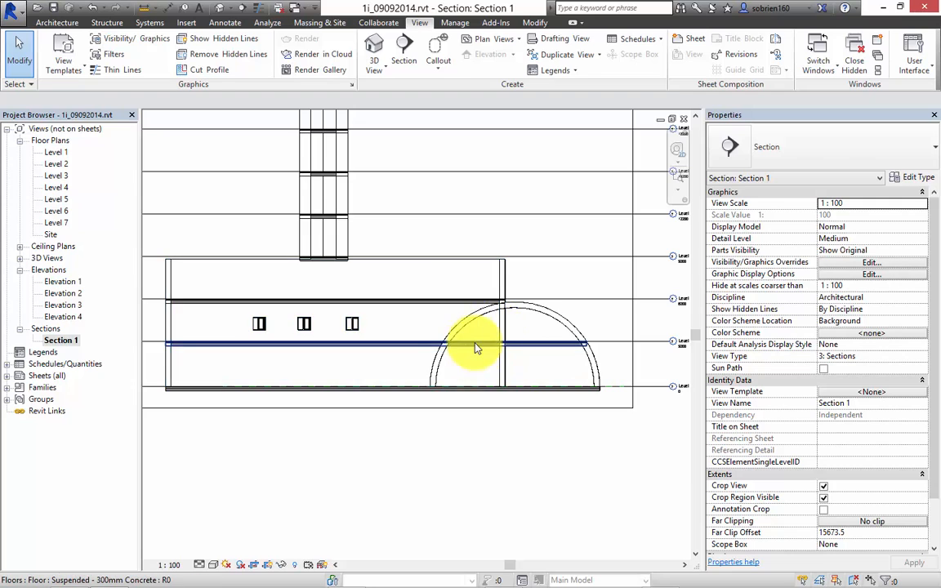
Examine closely in the section where the elliptical wall and floors intersect the dome.
middle_click_drag(536, 384, 438, 384)
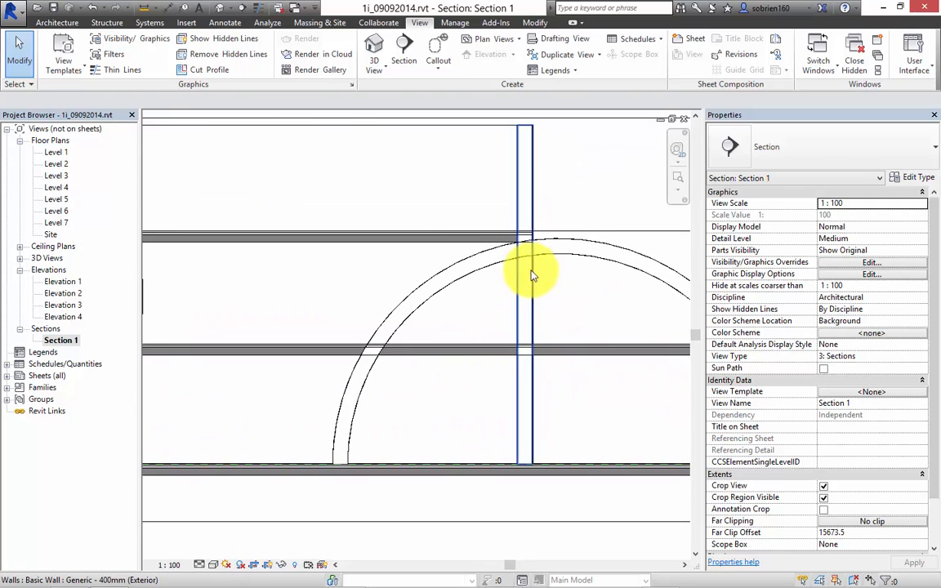
scroll(531, 277, "up", 1)
middle_click_drag(388, 313, 352, 344)
scroll(352, 344, "down", 1)
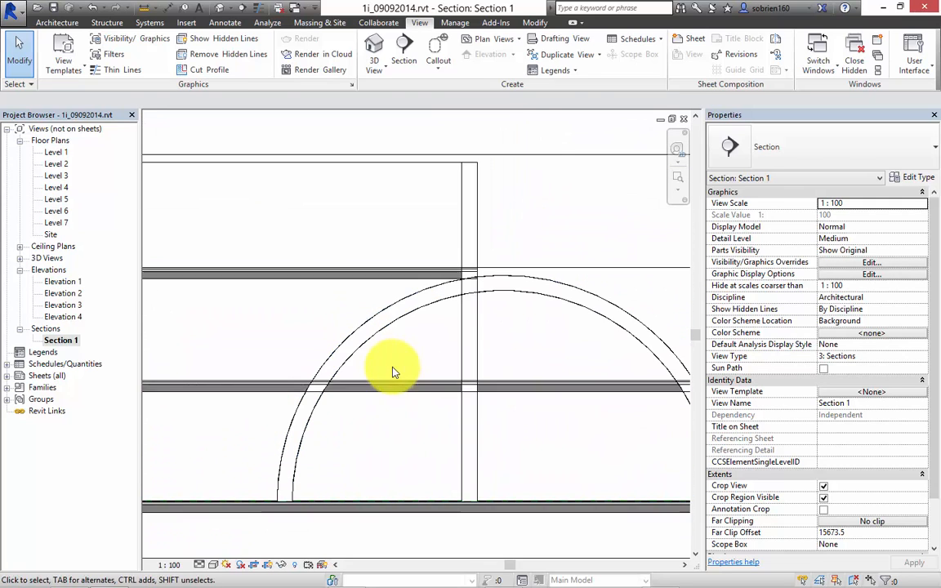
middle_click_drag(482, 431, 454, 433)
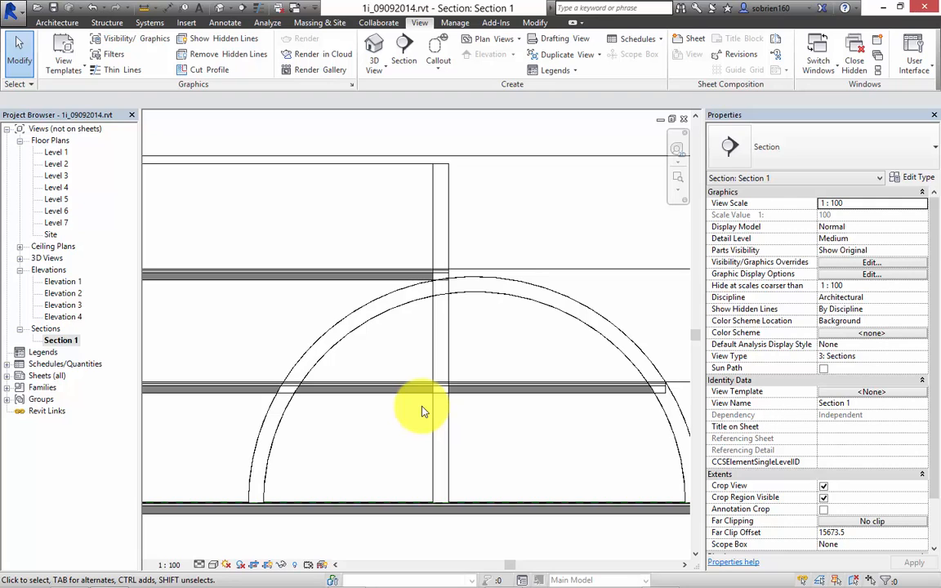
scroll(434, 343, "down", 2)
middle_click_drag(447, 336, 527, 350)
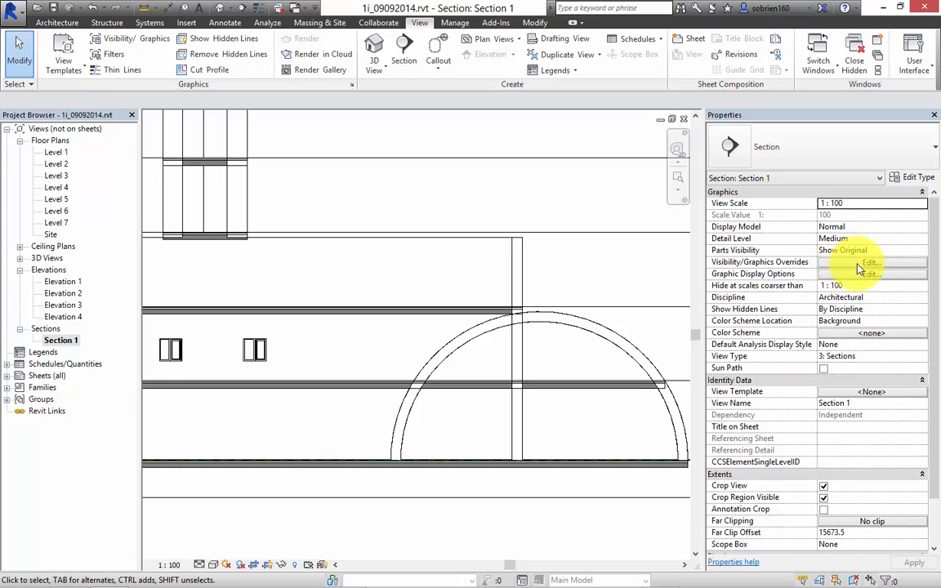
Override the cut pattern colour of all listed model categories, Areas through Windows, with black in the Section 1 view.
left_click(868, 263)
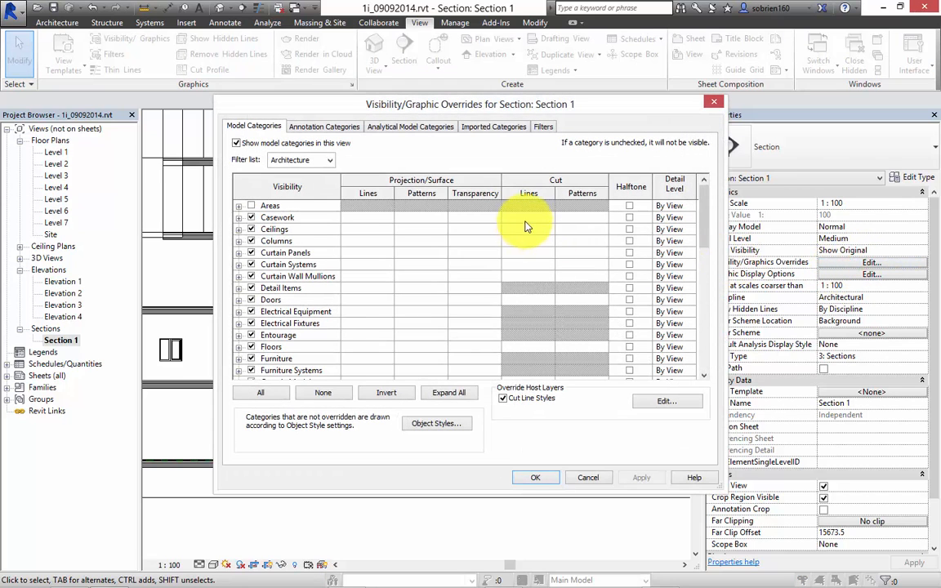
left_click(316, 206)
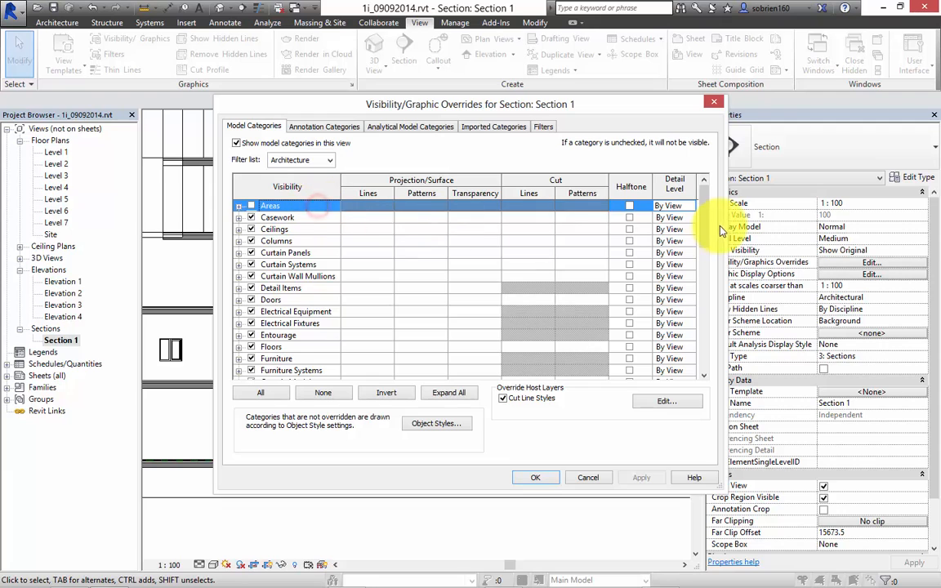
scroll(704, 270, "down", 9)
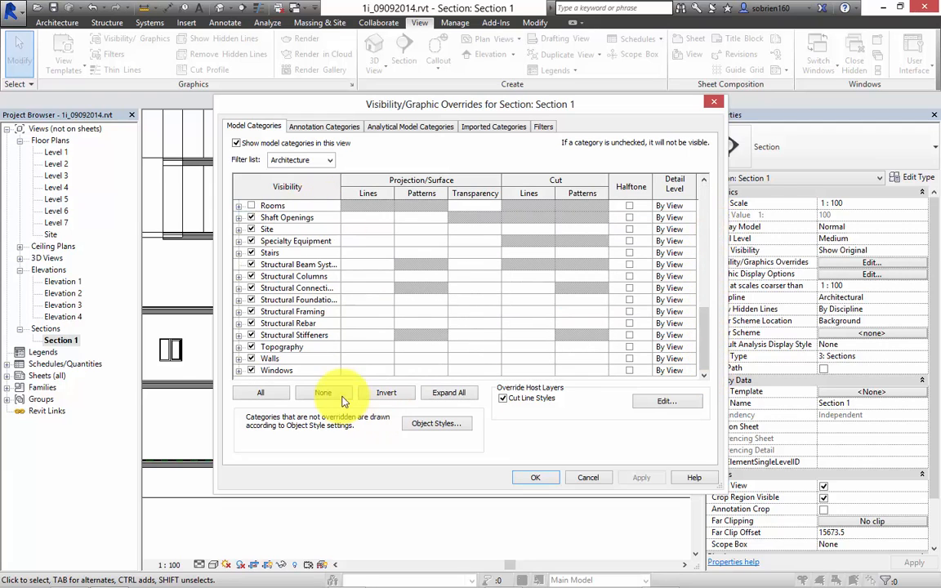
left_click(319, 371, "shift")
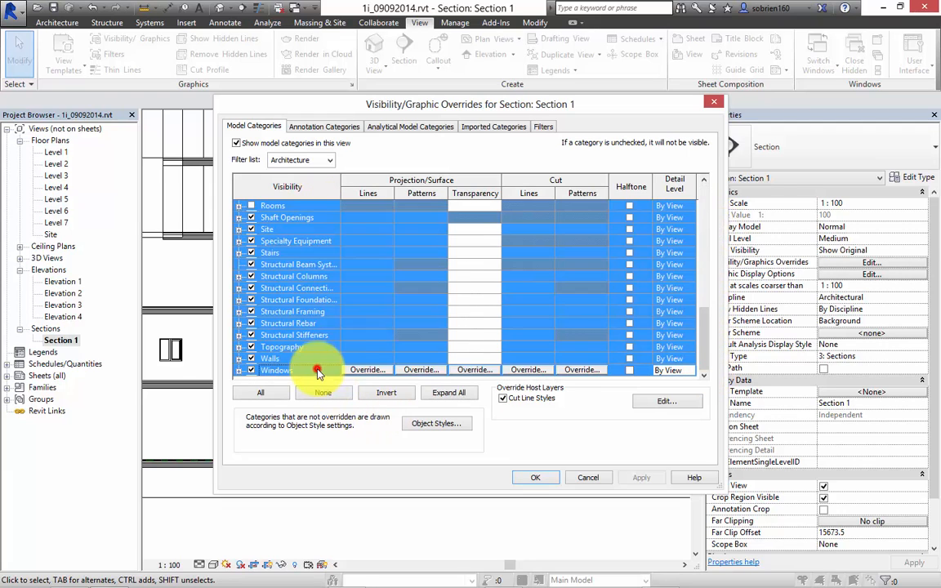
left_click(579, 371)
left_click(413, 268)
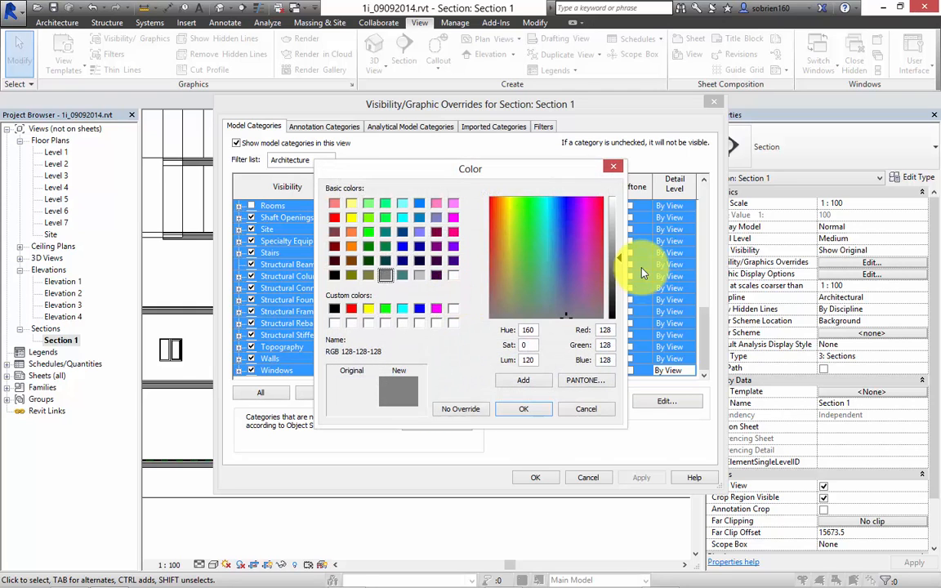
left_click(334, 308)
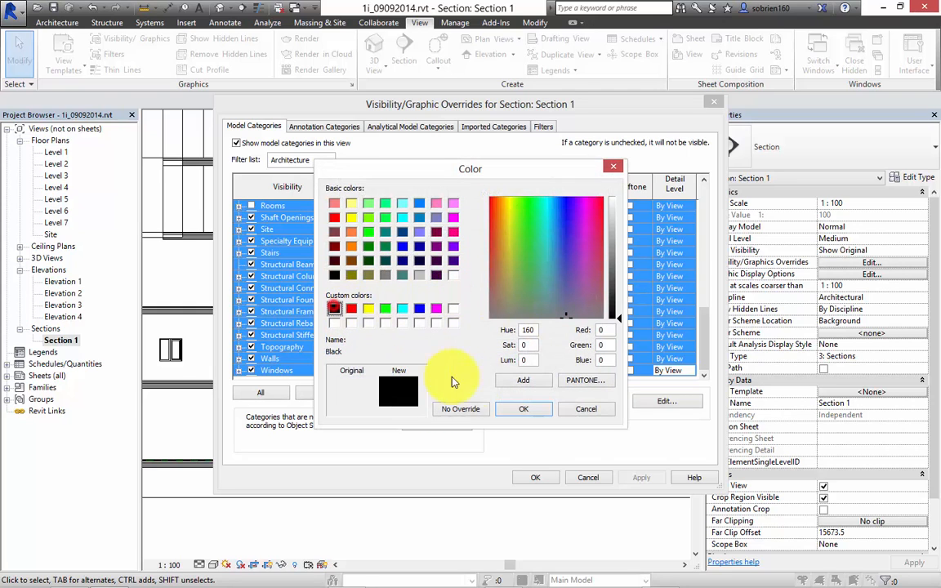
left_click(527, 410)
Set the cut pattern override to Solid fill for the selected categories and apply the overrides to Section 1.
left_click(544, 314)
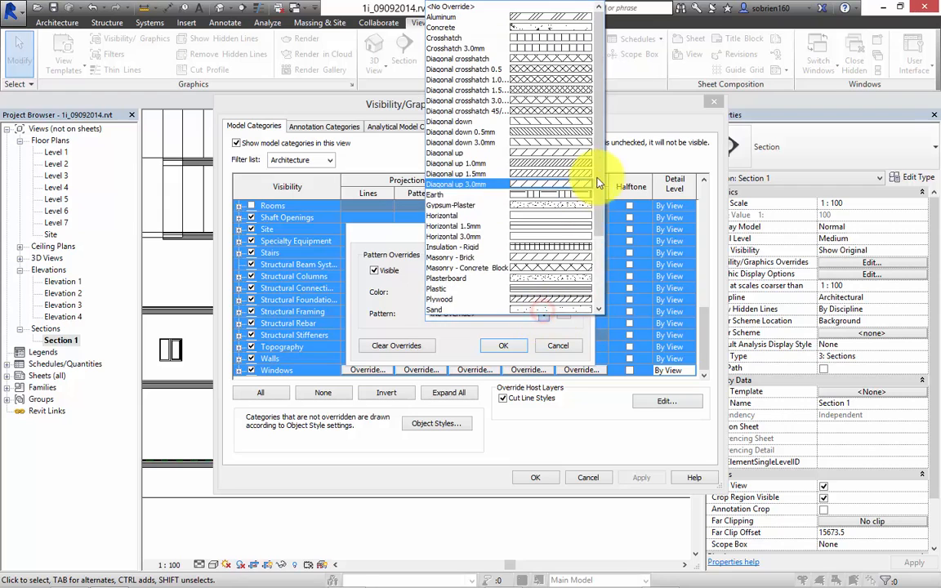
scroll(597, 183, "down", 3)
left_click(574, 232)
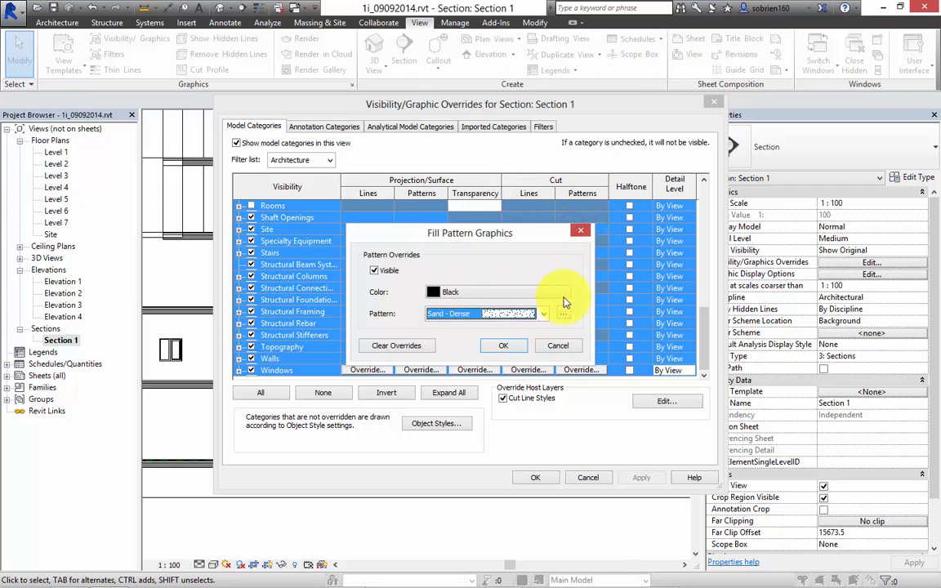
left_click(543, 315)
left_click(558, 251)
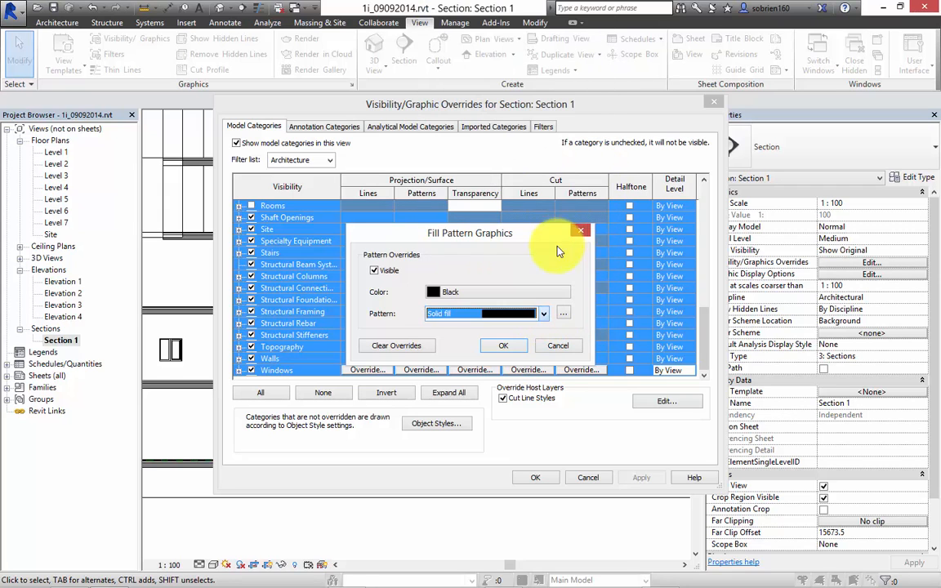
left_click(504, 346)
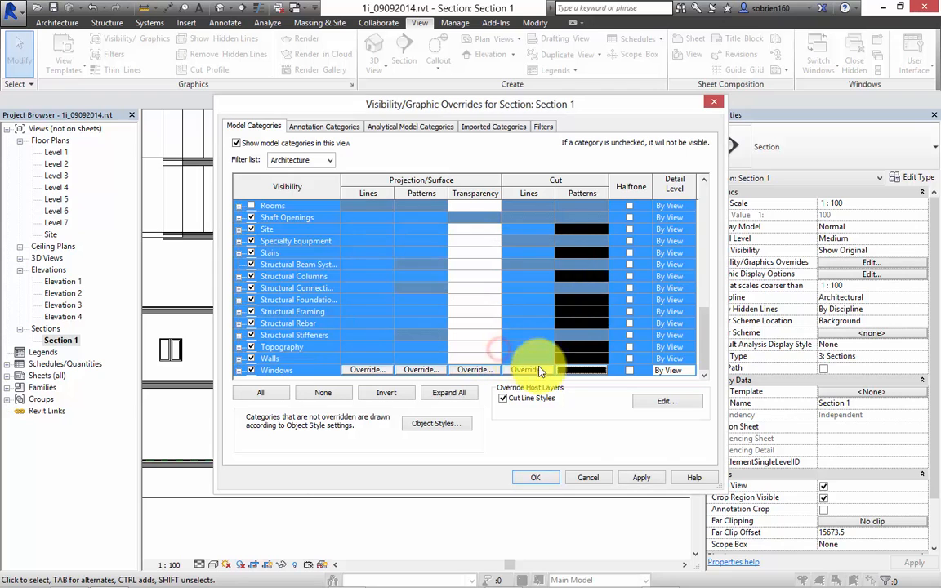
left_click(641, 478)
left_click(538, 478)
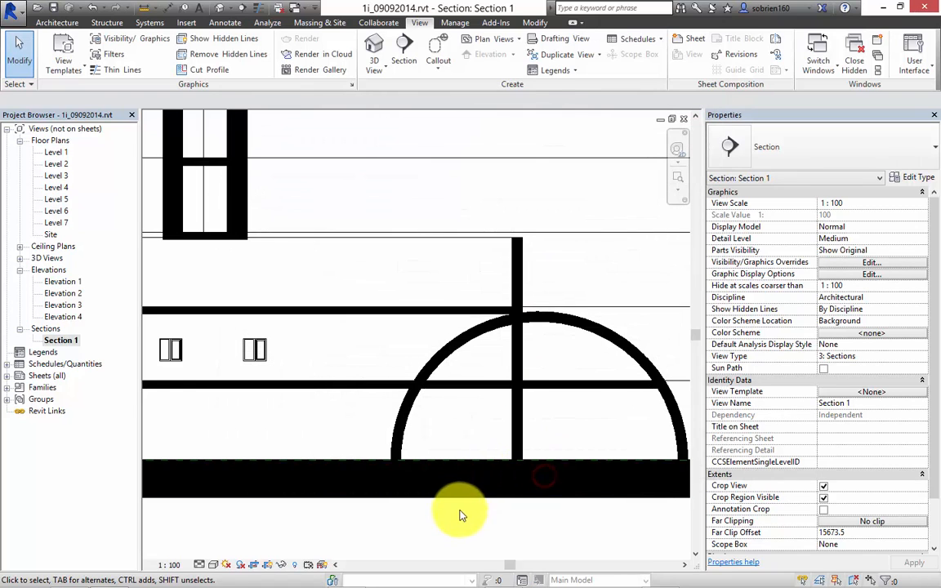
Draw a second section line on the Level 1 floor plan at about 112°, crossing the ellipse from above to below its angular corner.
scroll(490, 478, "up", 4)
scroll(449, 453, "down", 2)
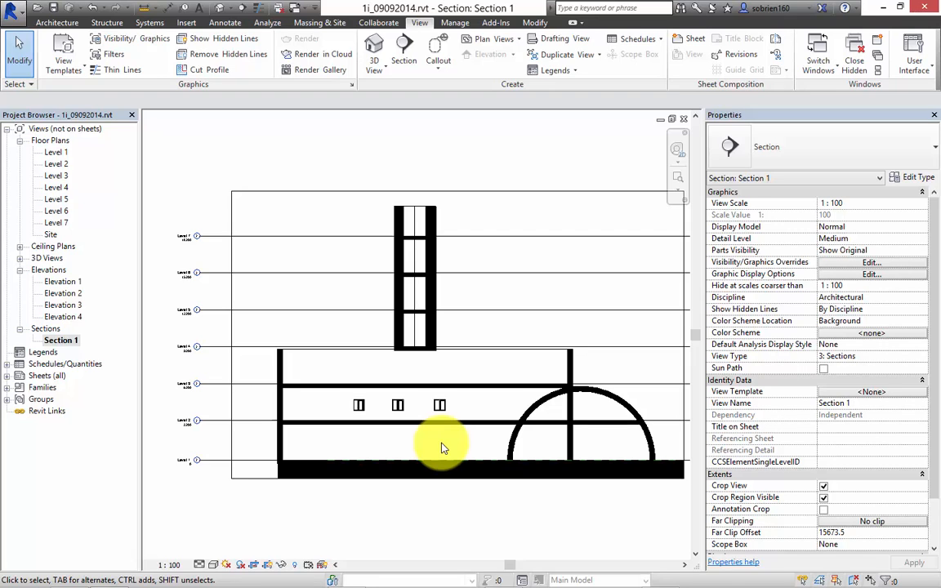
middle_click_drag(403, 301, 369, 304)
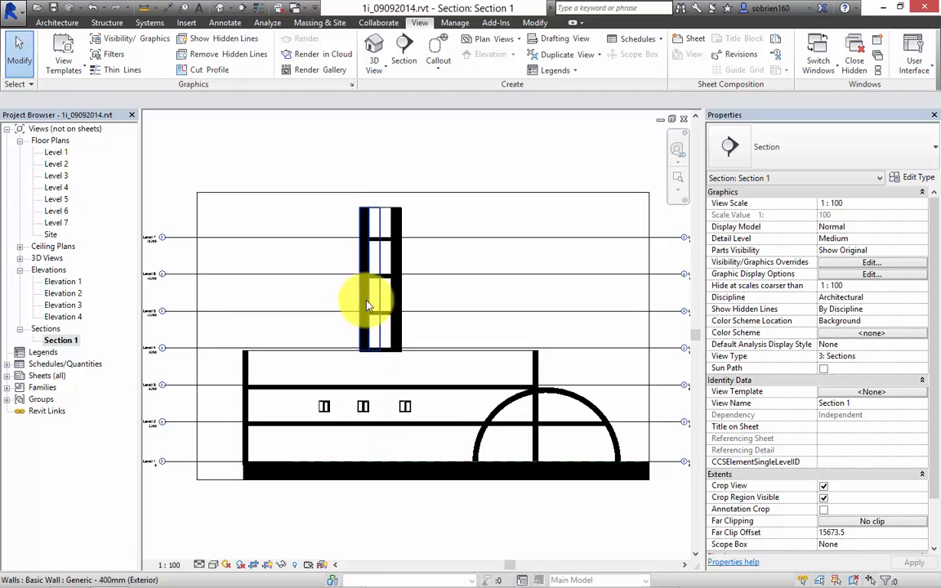
double_click(55, 152)
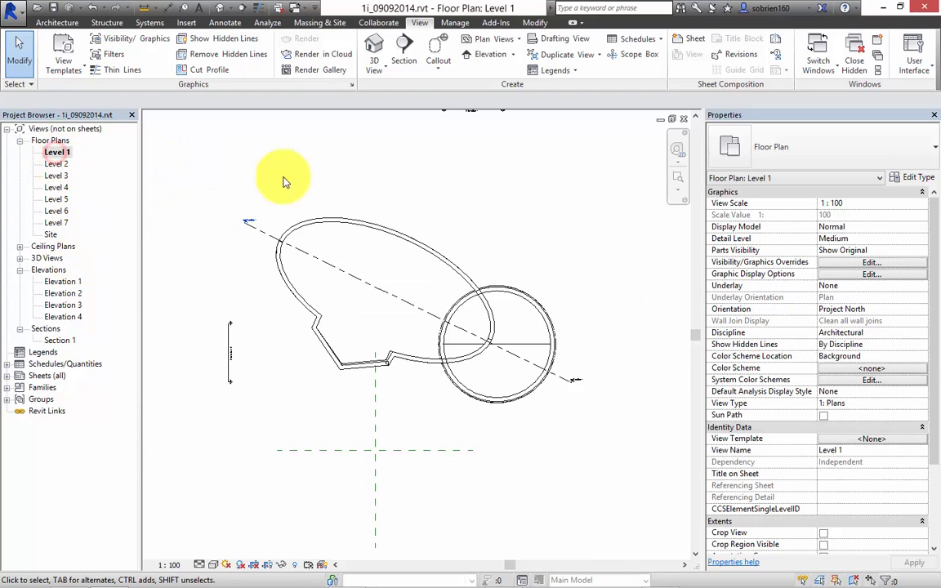
left_click(402, 48)
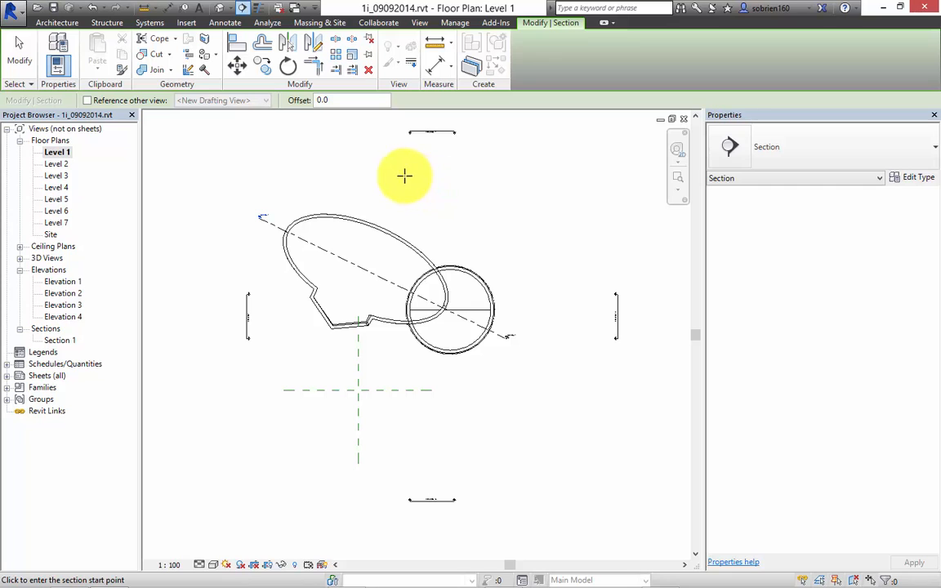
left_click(396, 168)
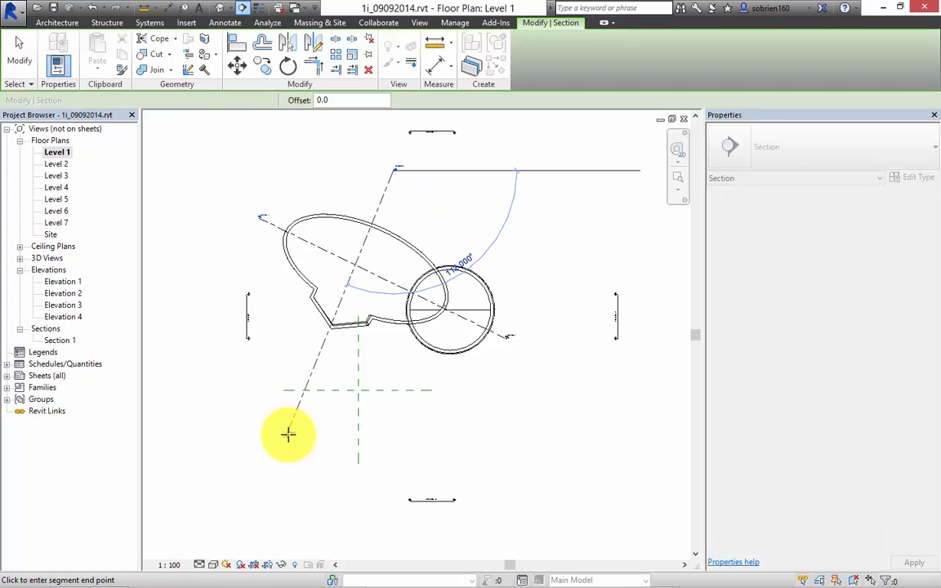
left_click(311, 365)
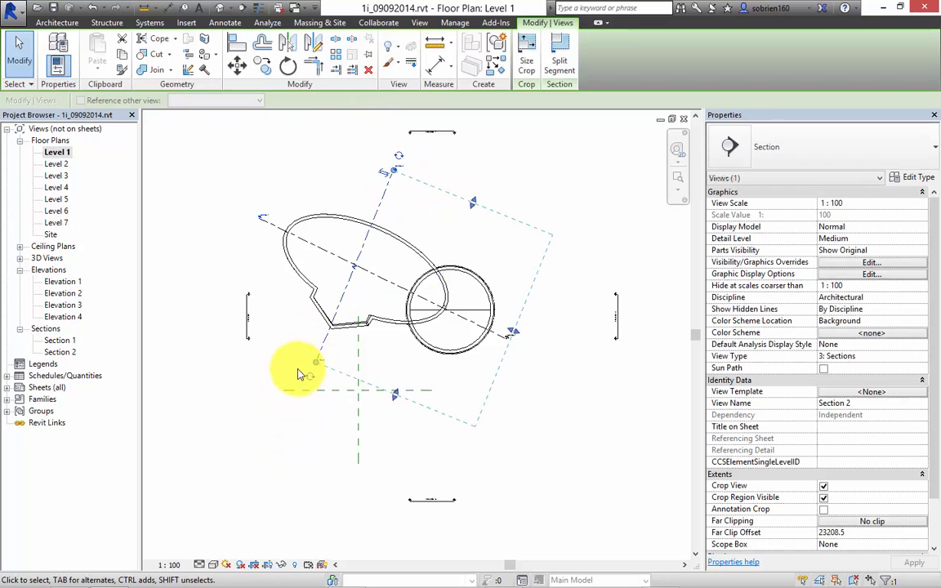
key("Escape")
key("Escape")
Open the Section 2 view and override the cut pattern colour of the model categories, Casework through Windows, with black.
double_click(61, 352)
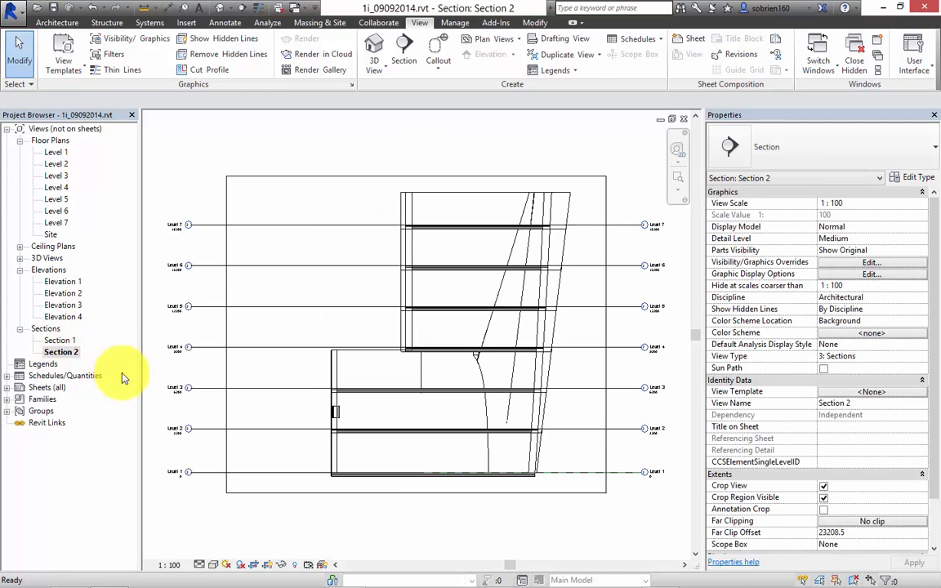
left_click(873, 262)
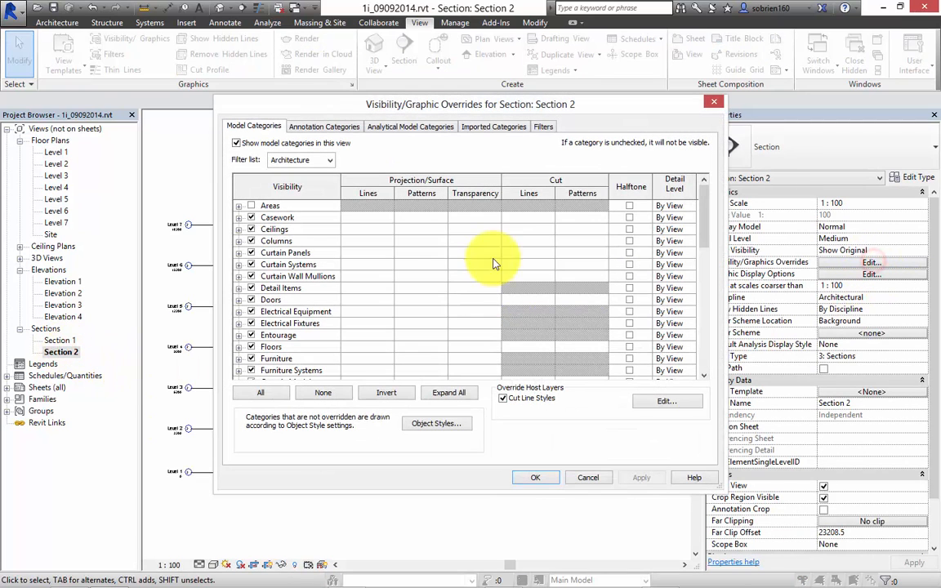
left_click(278, 217)
left_click_drag(710, 267, 706, 372)
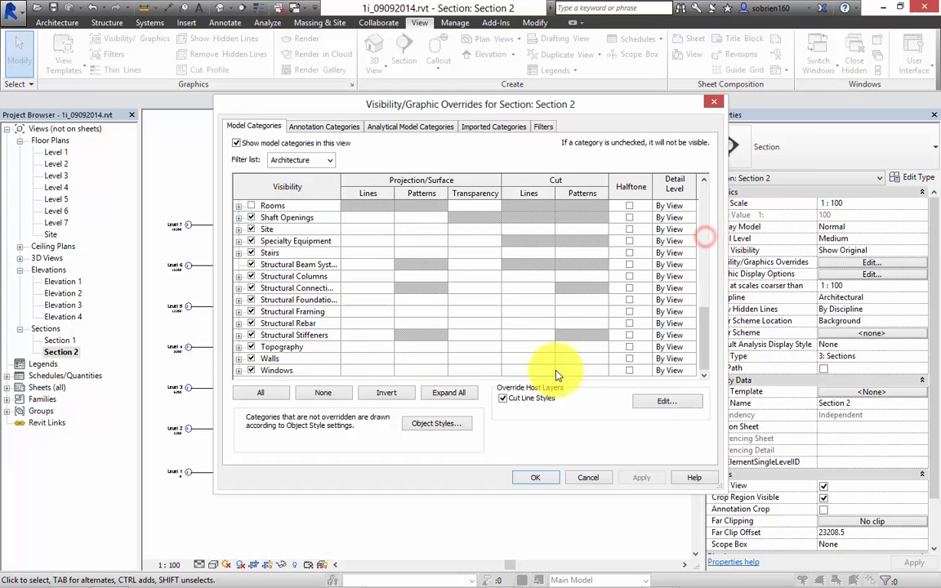
left_click(276, 370, "shift")
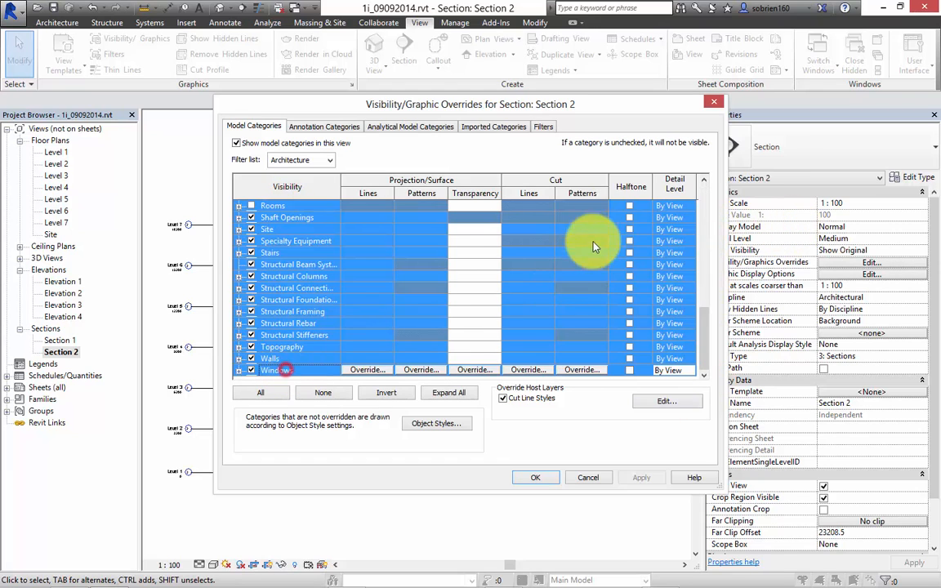
left_click(582, 370)
left_click(468, 292)
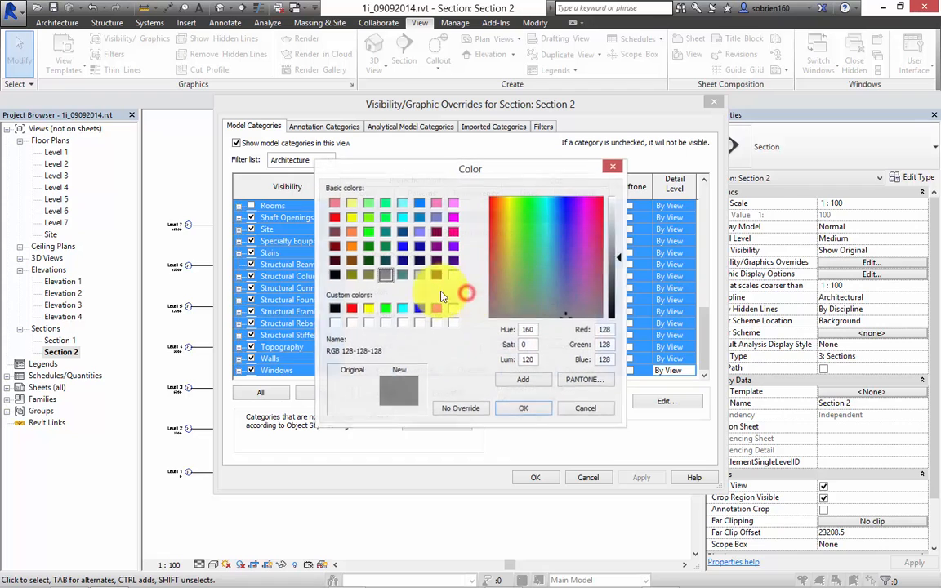
left_click(334, 308)
left_click(523, 408)
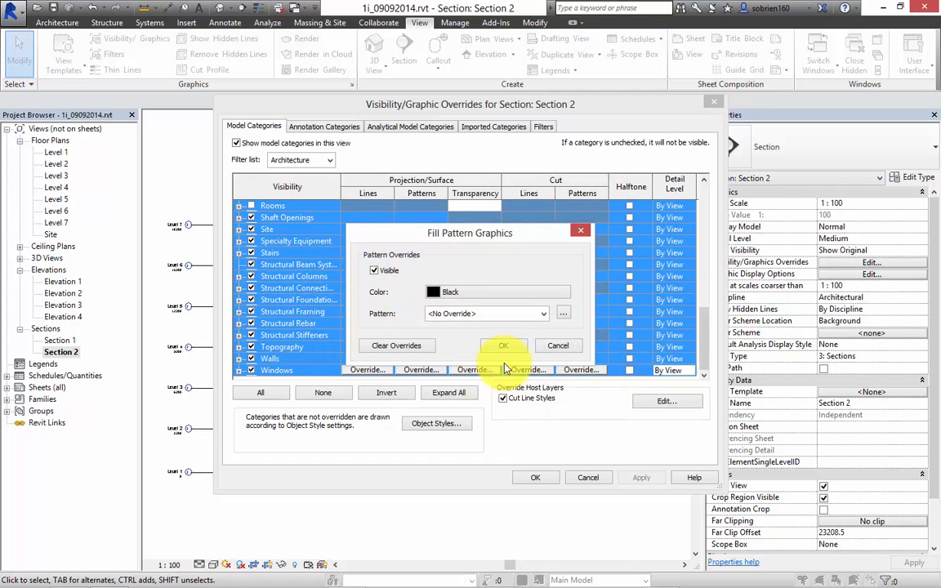
Choose Solid fill as the overriding cut pattern for the selected categories and apply the overrides to Section 2.
left_click(546, 315)
scroll(584, 270, "down", 3)
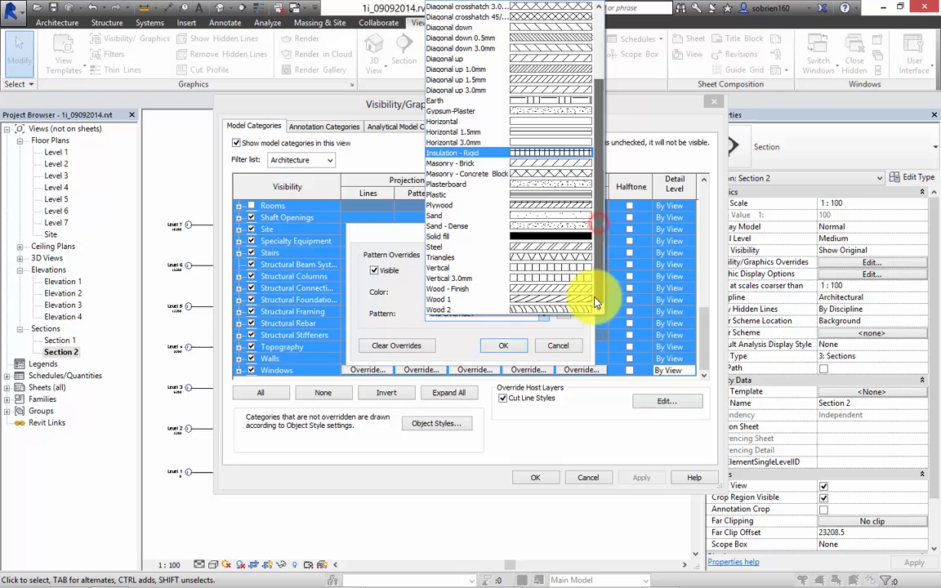
left_click(572, 237)
left_click(504, 346)
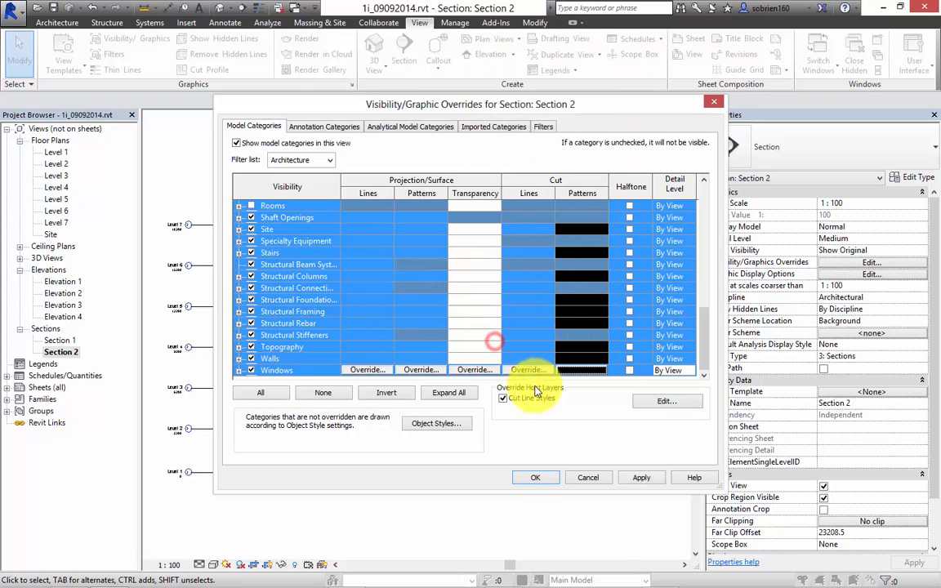
left_click(642, 478)
left_click(536, 478)
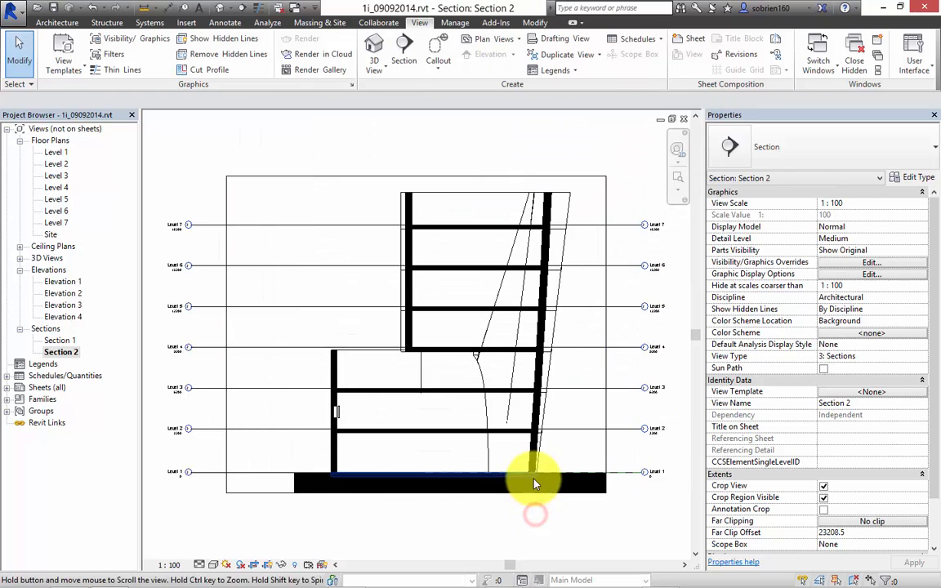
Return to the default 3D view and turn on the display of mass form and floors.
scroll(481, 369, "up", 3)
middle_click_drag(503, 381, 506, 406)
scroll(502, 402, "down", 2)
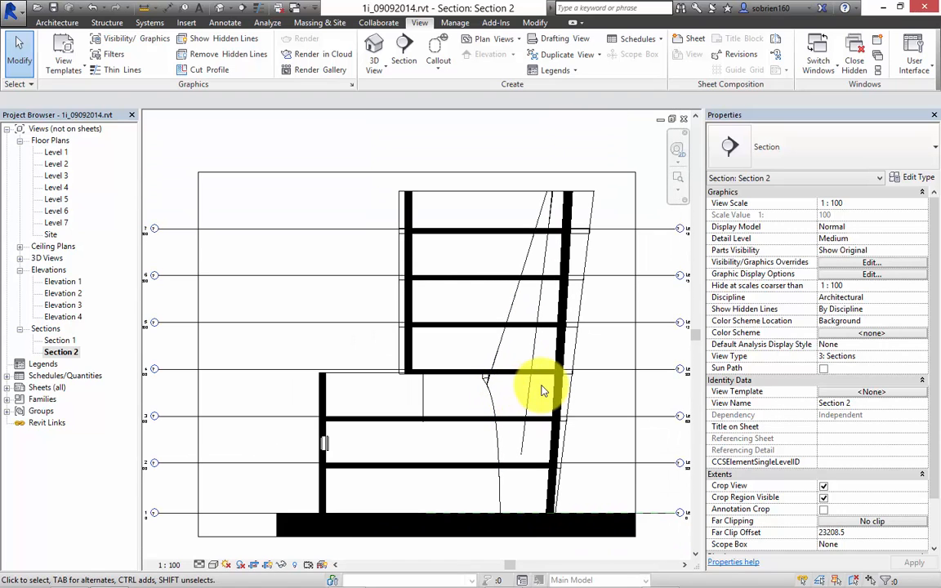
middle_click_drag(504, 357, 471, 339)
scroll(448, 359, "up", 1)
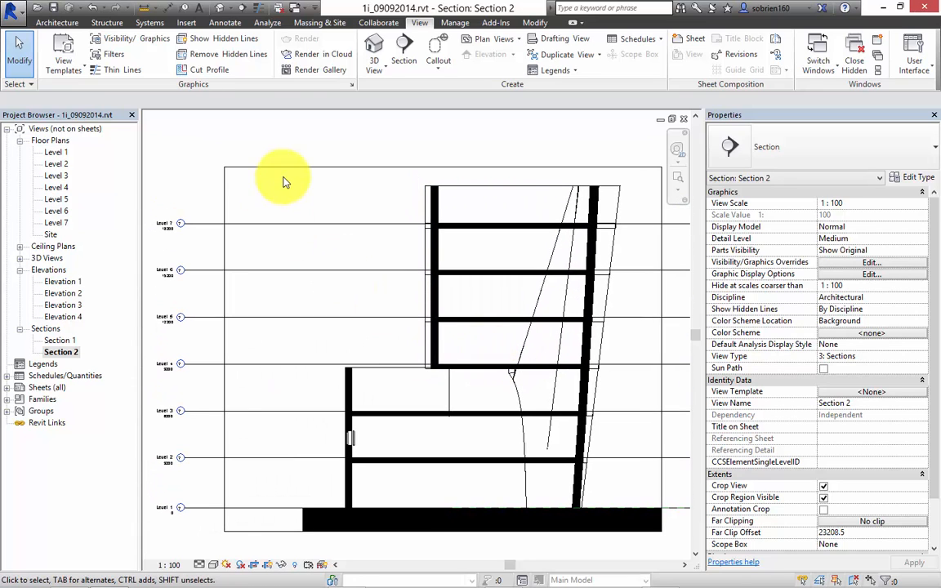
left_click(221, 7)
middle_click_drag(395, 284, 374, 145, "shift")
left_click(317, 22)
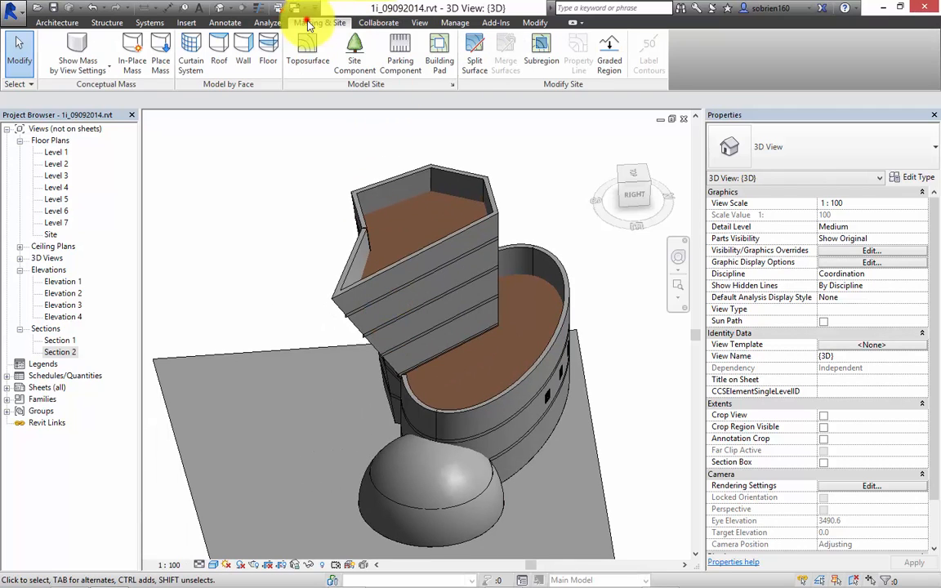
left_click(74, 69)
left_click(98, 117)
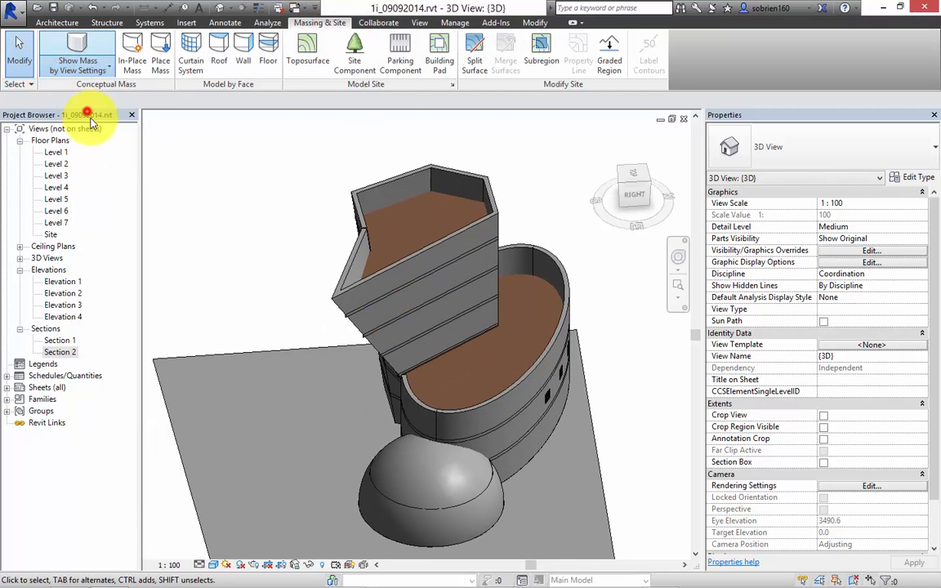
Create Generic - 400mm roofs by face at Level 7 on the top faces of the angular tower and the elliptical block.
middle_click_drag(440, 259, 466, 199, "shift")
left_click(465, 167)
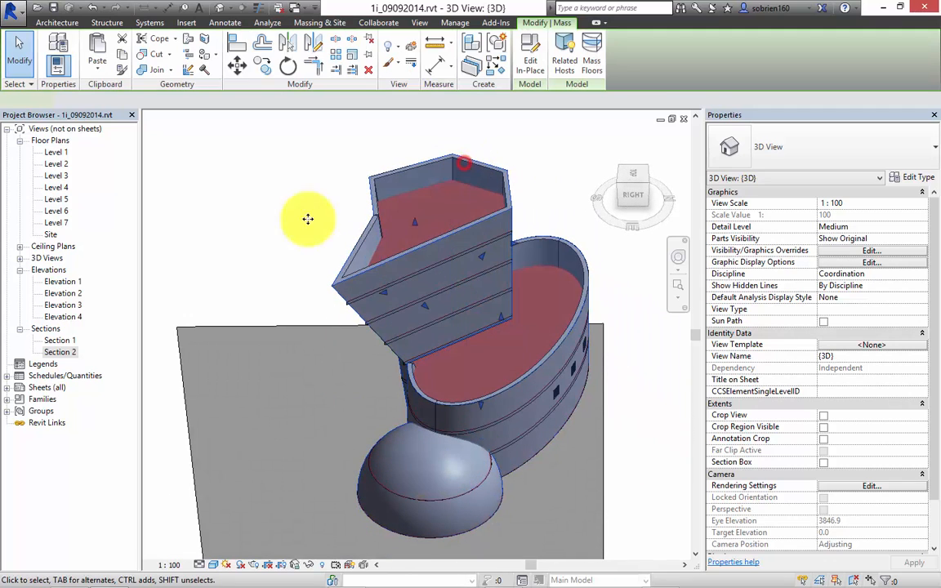
left_click(172, 143)
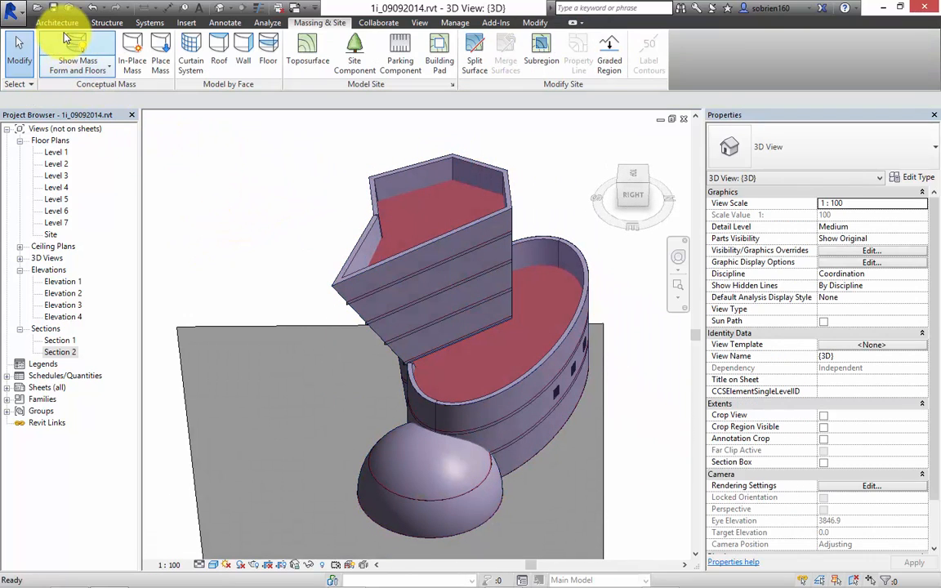
left_click(56, 22)
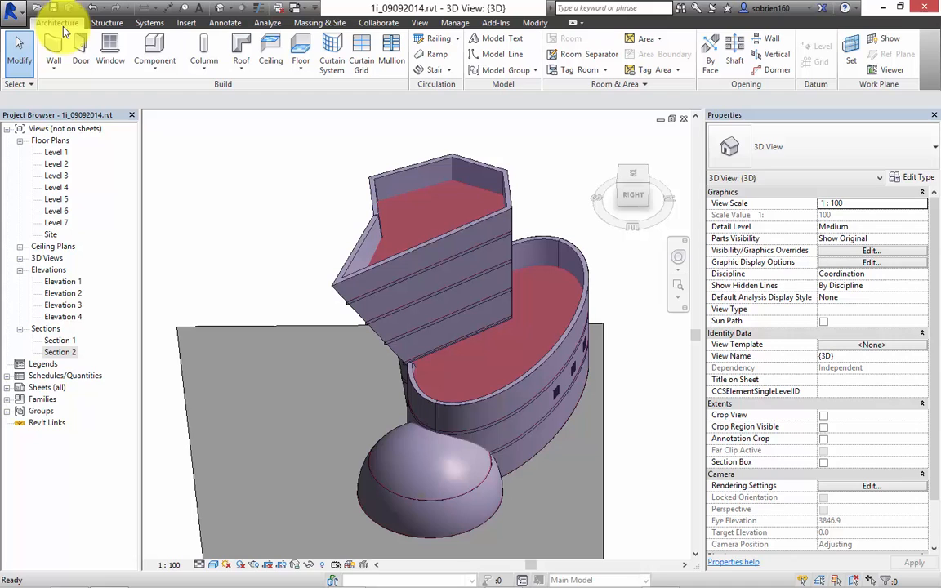
left_click(243, 67)
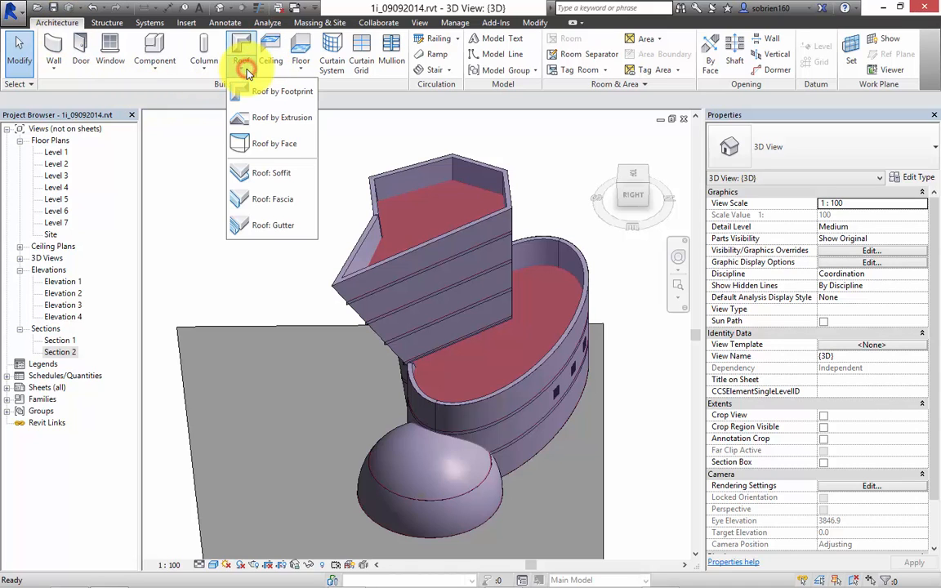
left_click(267, 147)
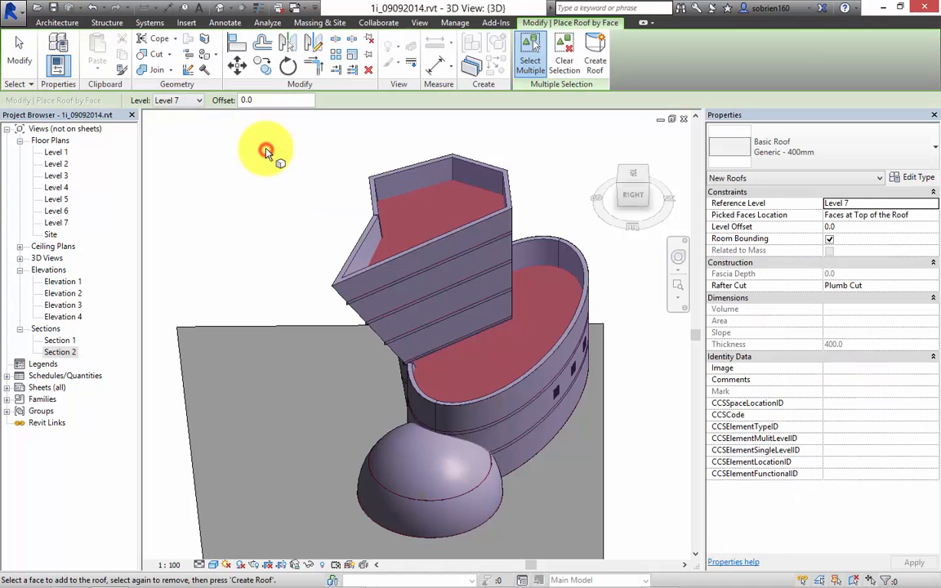
left_click(387, 181)
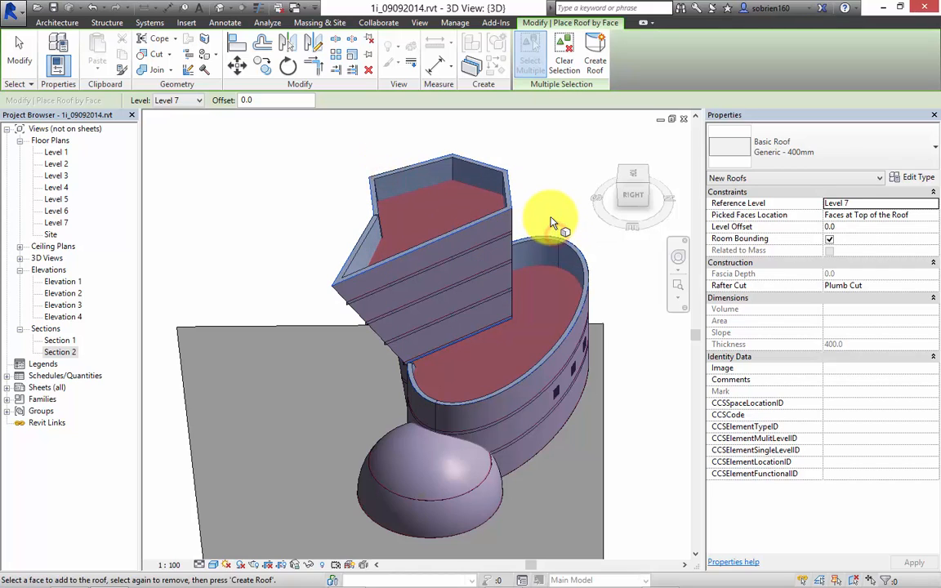
left_click(595, 62)
left_click(546, 148)
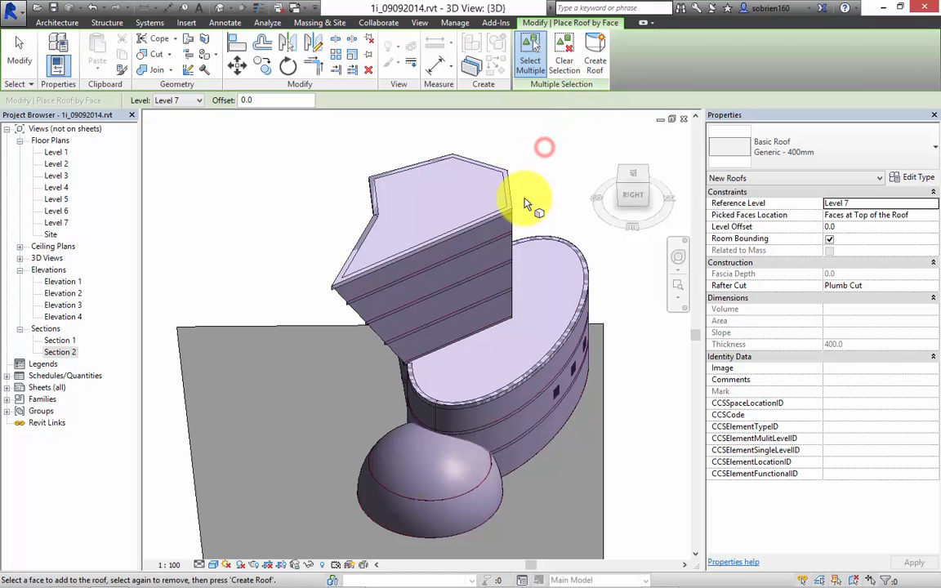
Open the Section 2 view and examine the new roofs over the tower and the lower block.
double_click(59, 352)
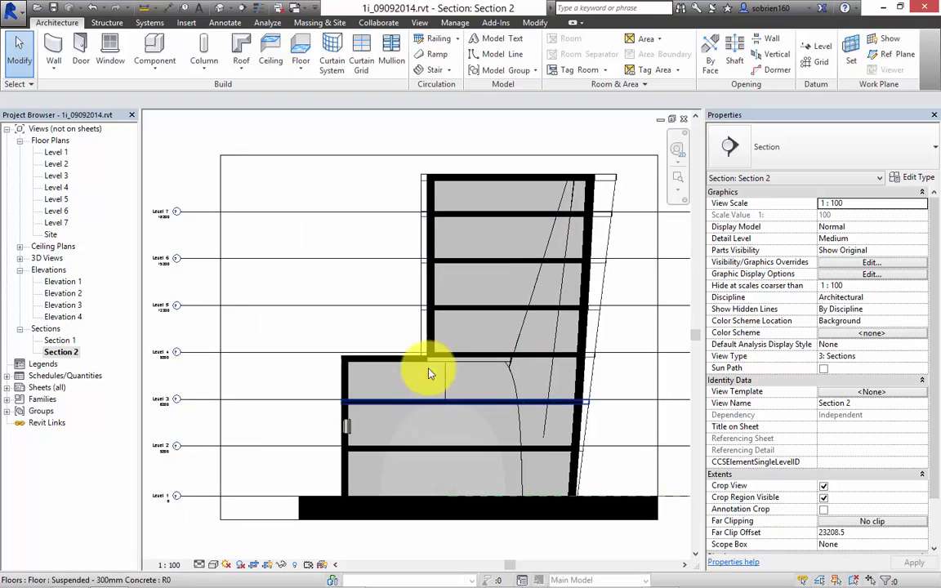
scroll(431, 374, "up", 3)
scroll(420, 311, "down", 5)
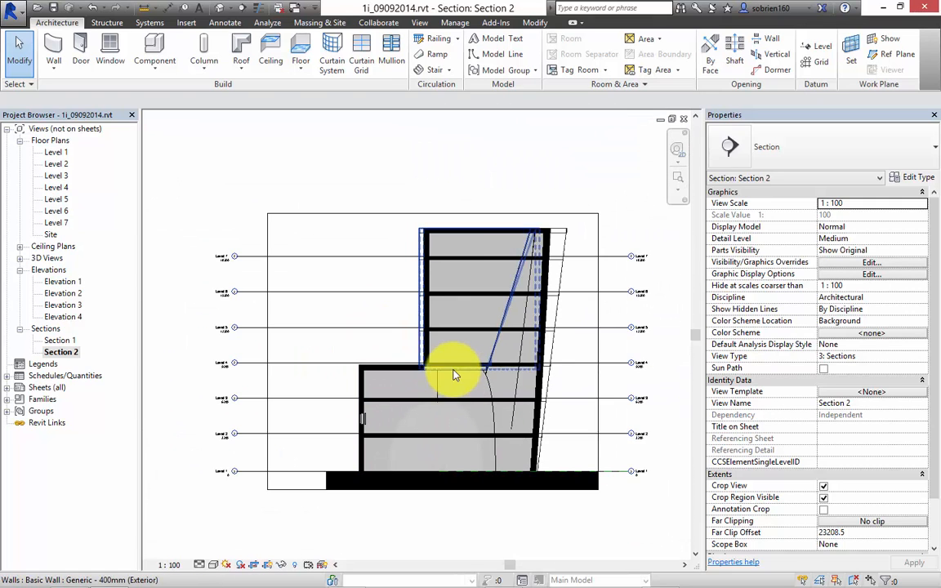
scroll(441, 384, "up", 2)
scroll(435, 384, "down", 2)
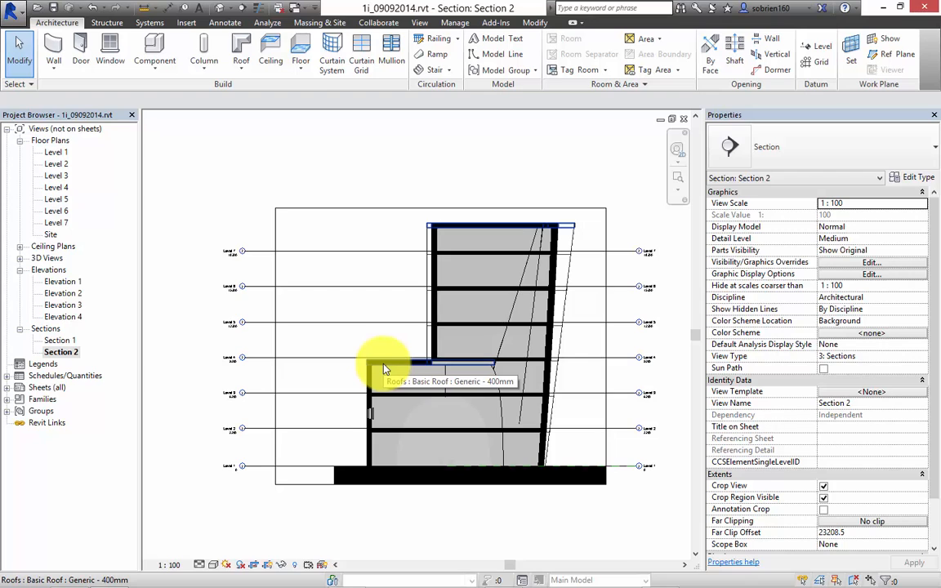
mouse_move(589, 579)
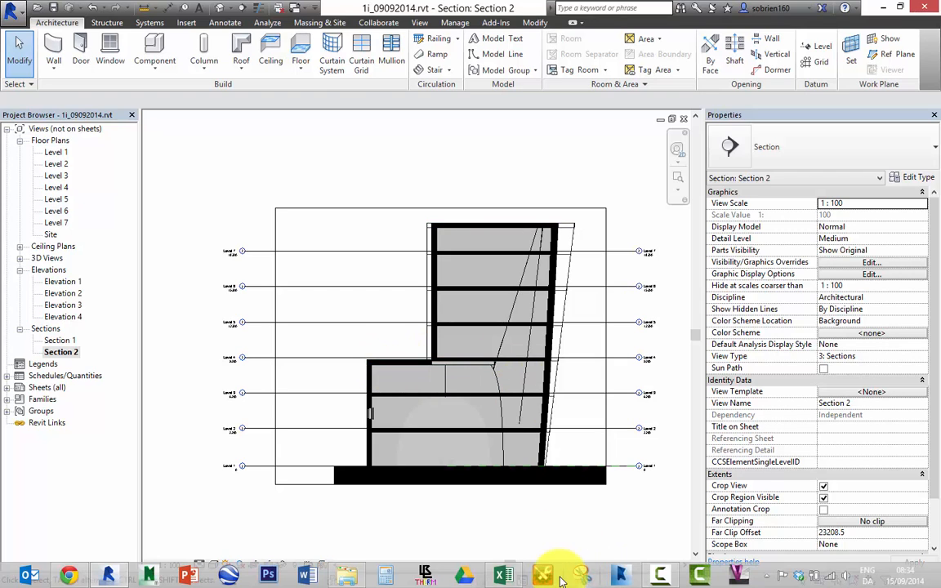
left_click(662, 579)
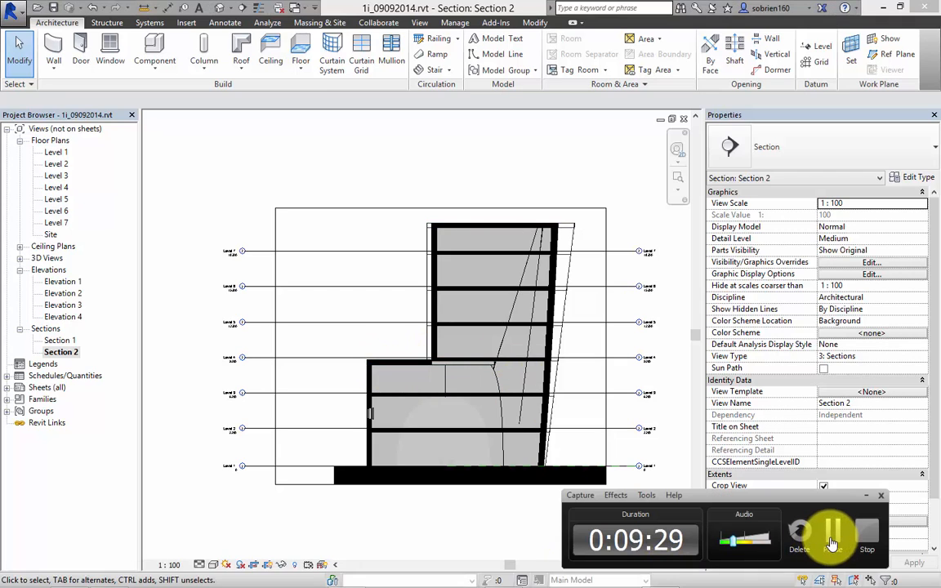
left_click(830, 537)
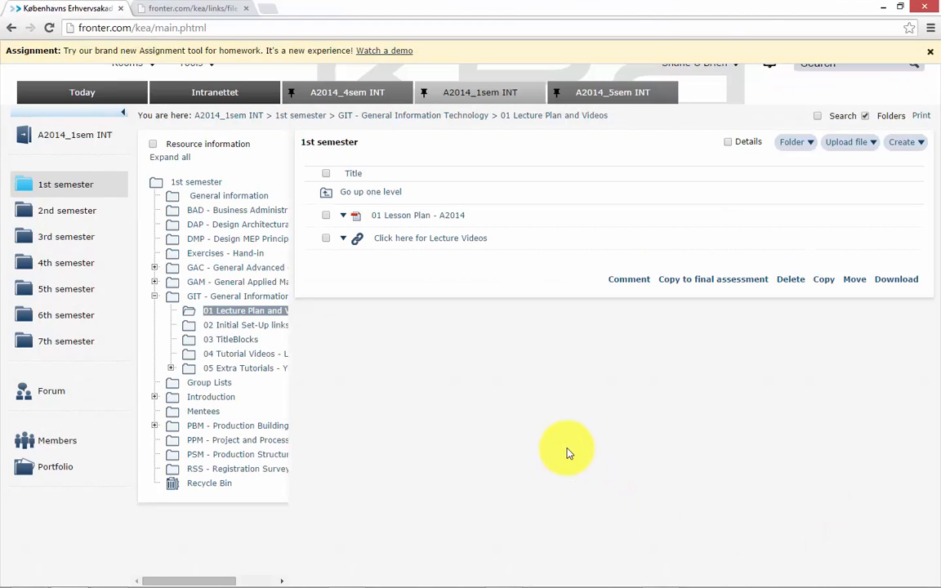
Switch to the Fronter site in the browser, download A3 metric_KEA_2014.rfa from the 03 TitleBlocks folder and open it in Revit.
left_click(931, 56)
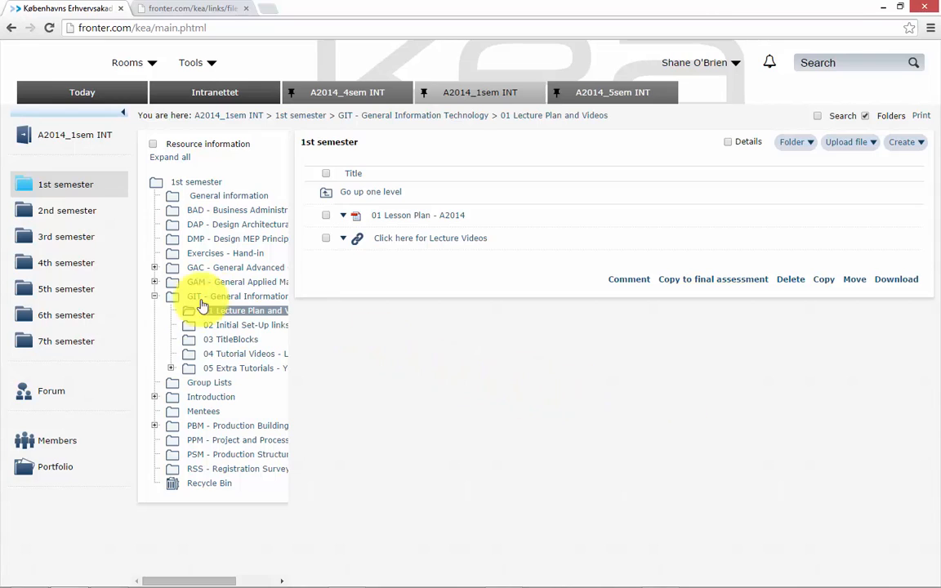
left_click(226, 341)
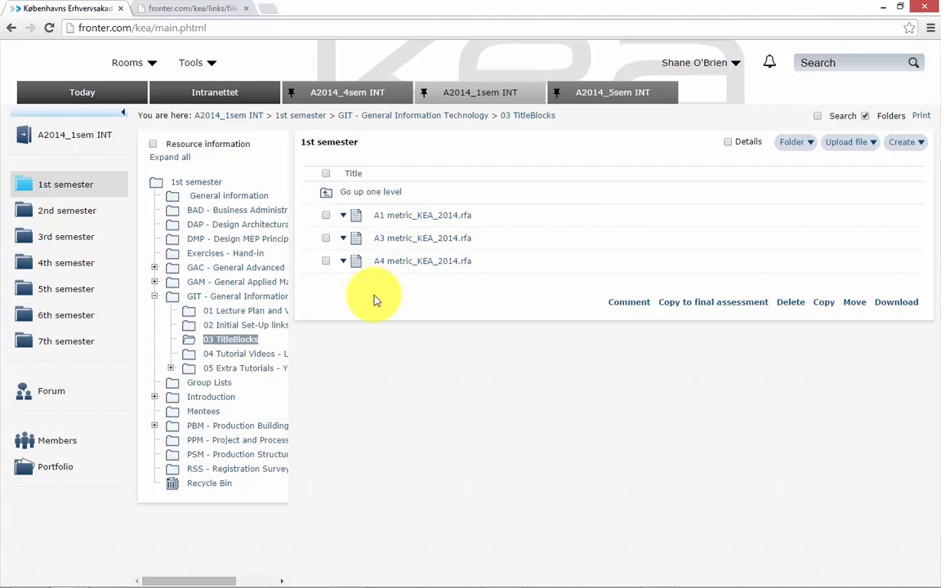
left_click(419, 238)
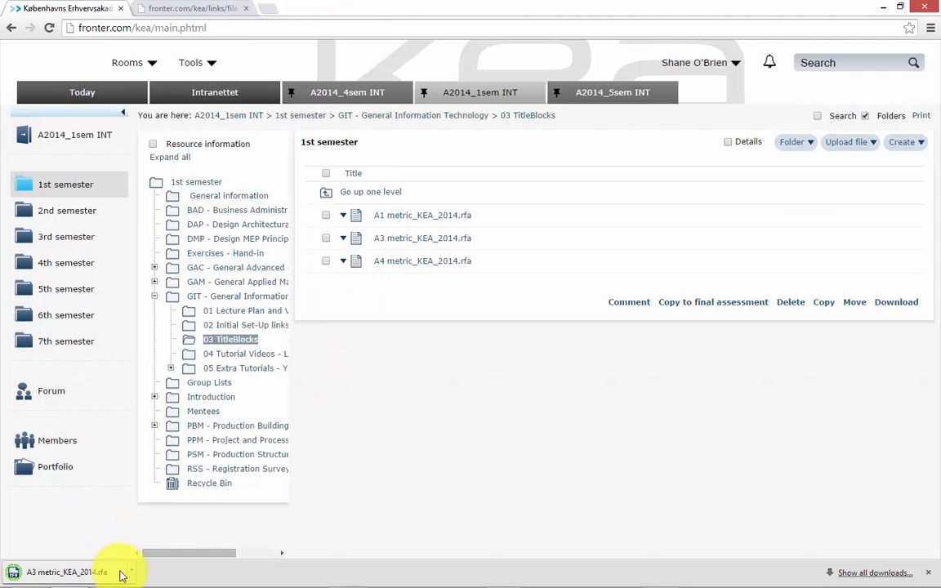
left_click(102, 574)
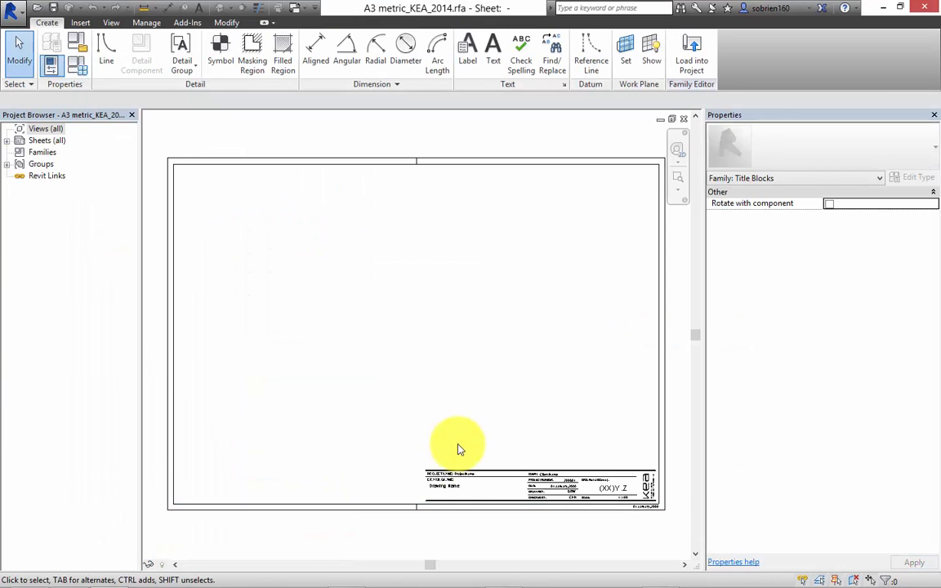
Examine the A3 title block's label fields, from project and drawing name across to the drawing number and logo.
middle_click_drag(459, 445, 388, 415)
scroll(388, 414, "up", 3)
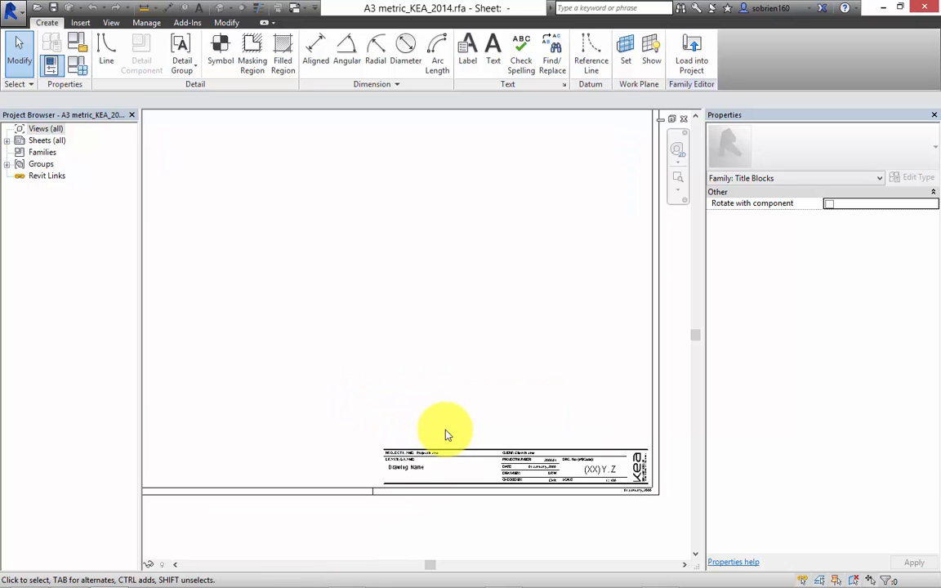
middle_click_drag(548, 452, 366, 402)
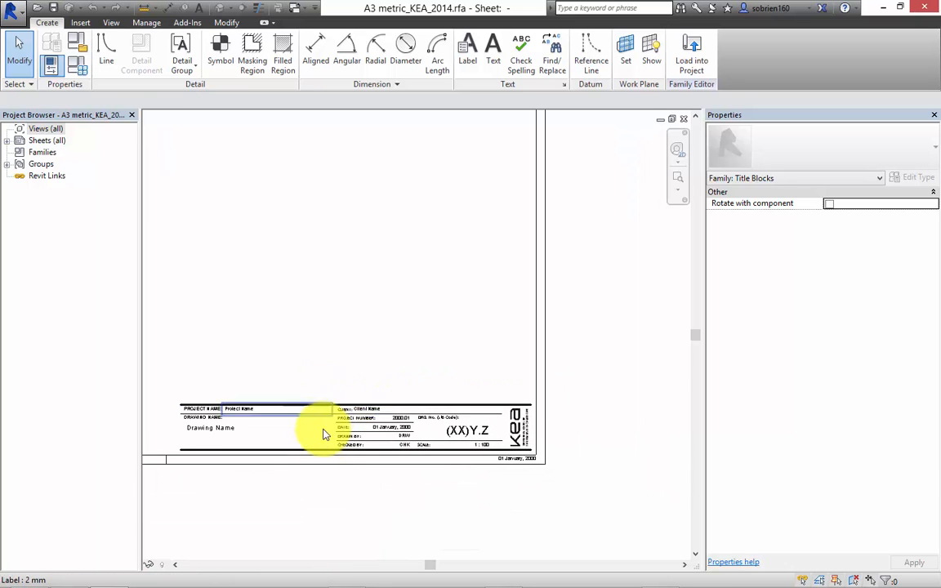
scroll(322, 436, "up", 3)
mouse_move(343, 457)
middle_mouse_down()
mouse_move(455, 451)
mouse_move(377, 436)
middle_mouse_up()
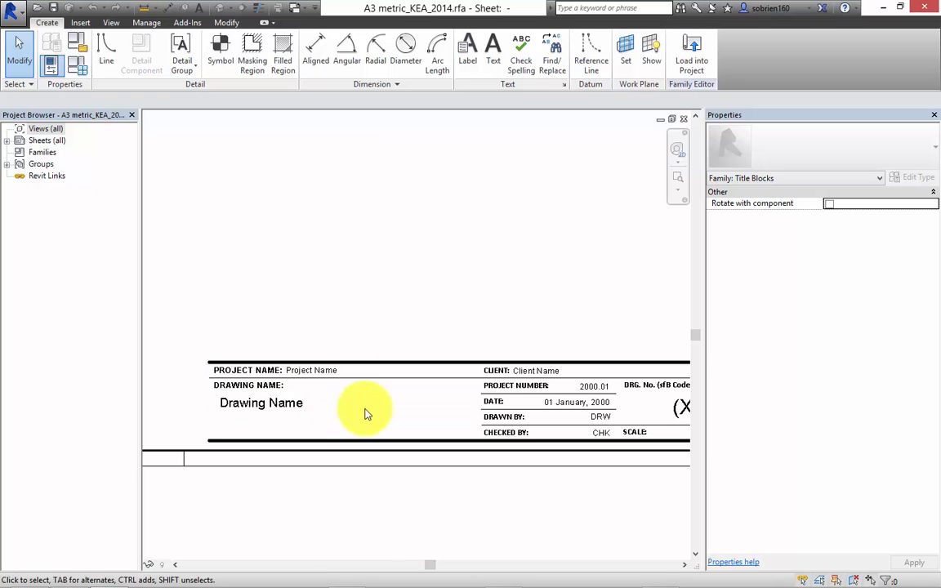
middle_click_drag(441, 417, 266, 411)
middle_click_drag(417, 407, 348, 405)
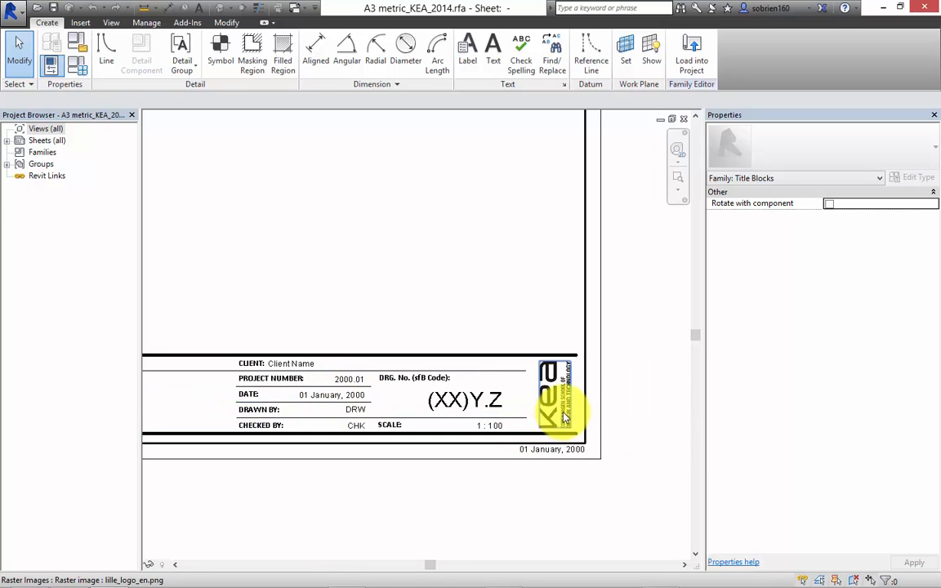
middle_click_drag(563, 426, 500, 424)
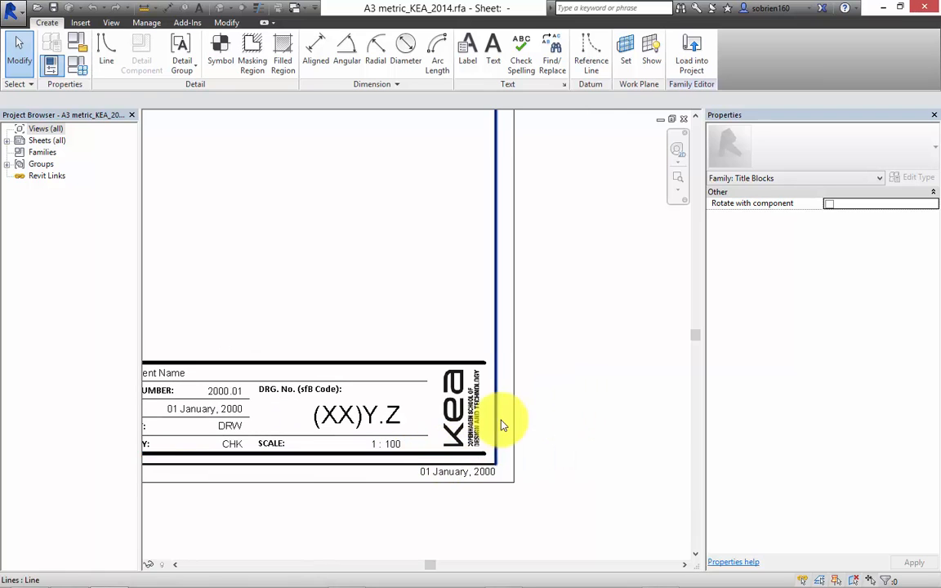
Nudge the KEA logo image slightly to the left inside the A3 title block.
left_click(481, 402)
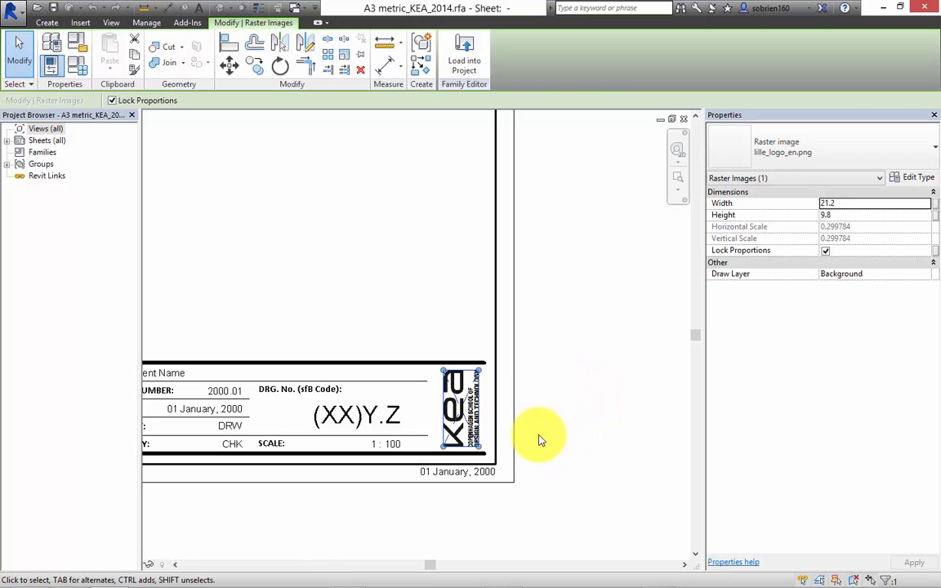
mouse_move(476, 402)
left_mouse_down()
mouse_move(591, 387)
mouse_move(462, 412)
left_mouse_up()
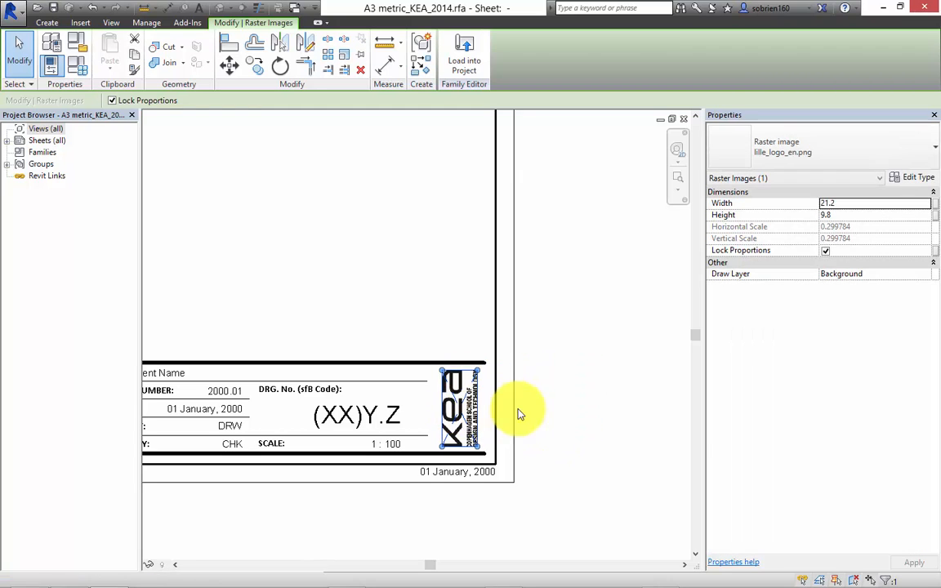
left_click(572, 413)
Review the whole A3 sheet layout, including its border, title strip and date label below the frame.
middle_click_drag(571, 409, 613, 421)
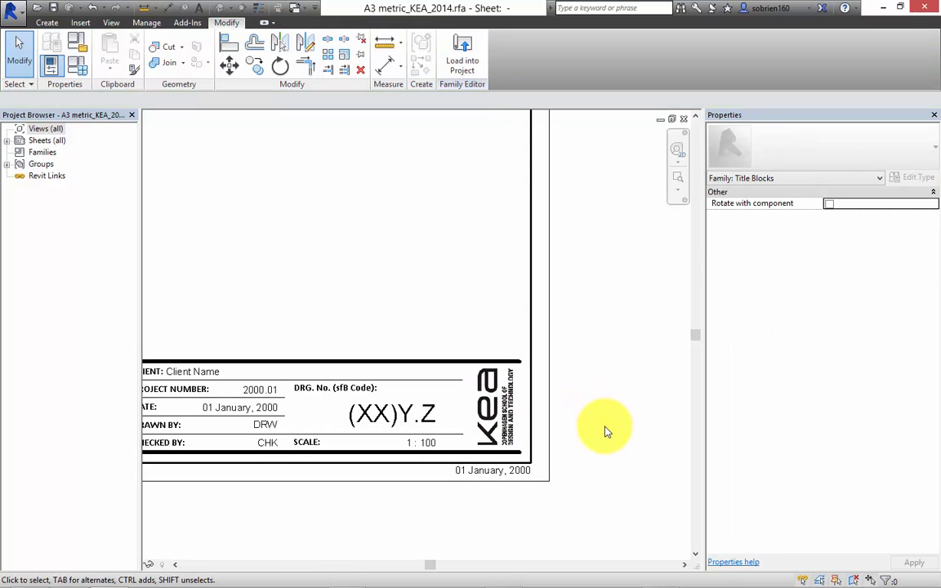
middle_click_drag(529, 412, 614, 398)
scroll(582, 451, "down", 3)
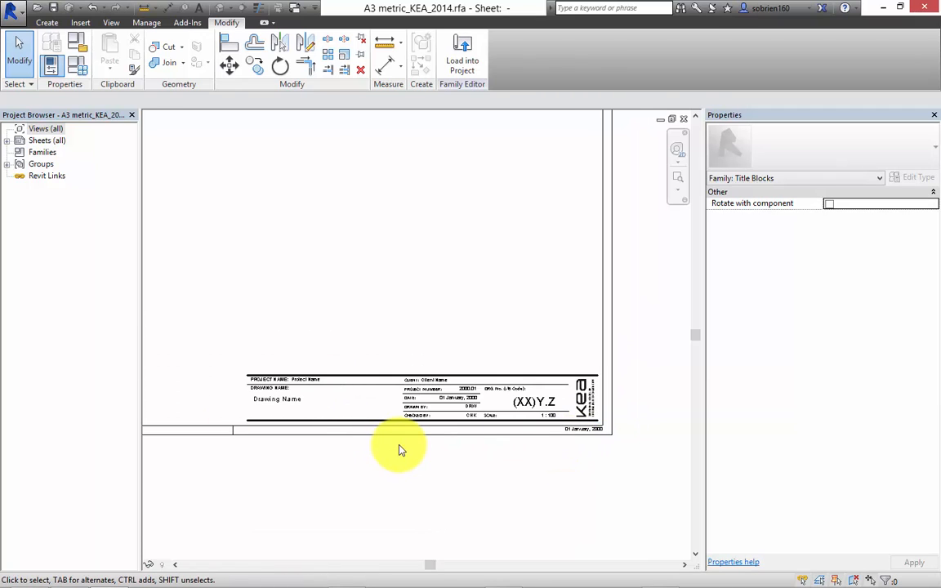
scroll(400, 448, "down", 3)
middle_click_drag(420, 462, 524, 483)
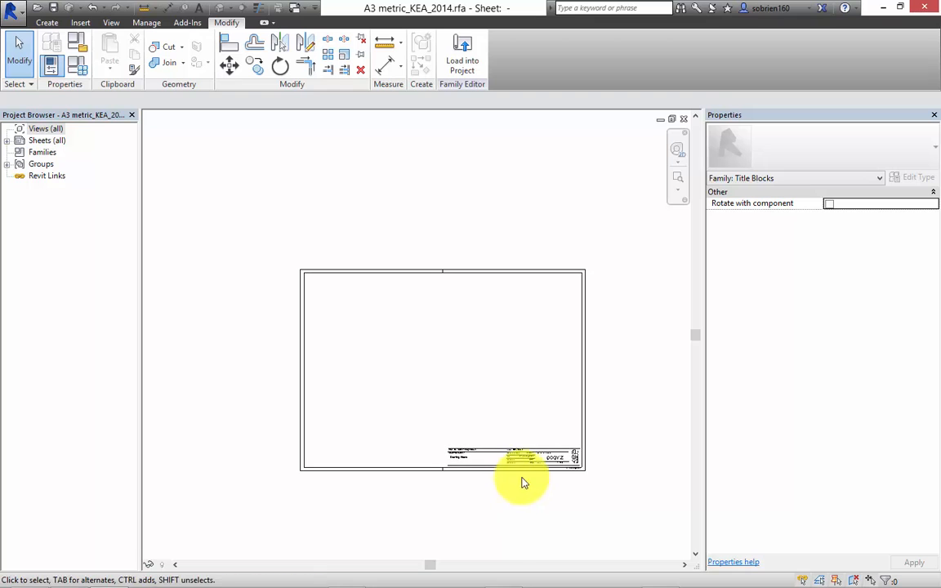
middle_click_drag(461, 361, 432, 337)
scroll(527, 401, "up", 5)
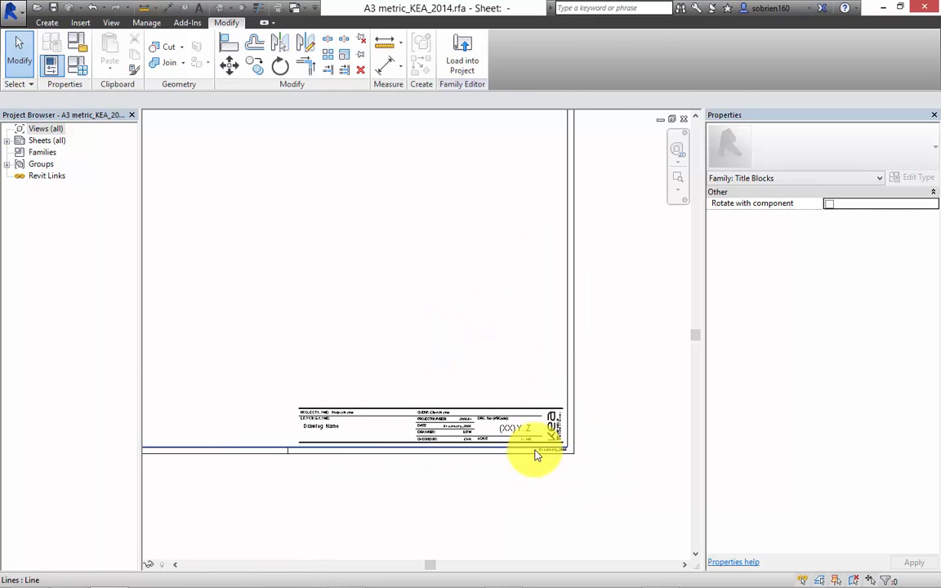
scroll(588, 370, "down", 1)
middle_click_drag(478, 233, 508, 255)
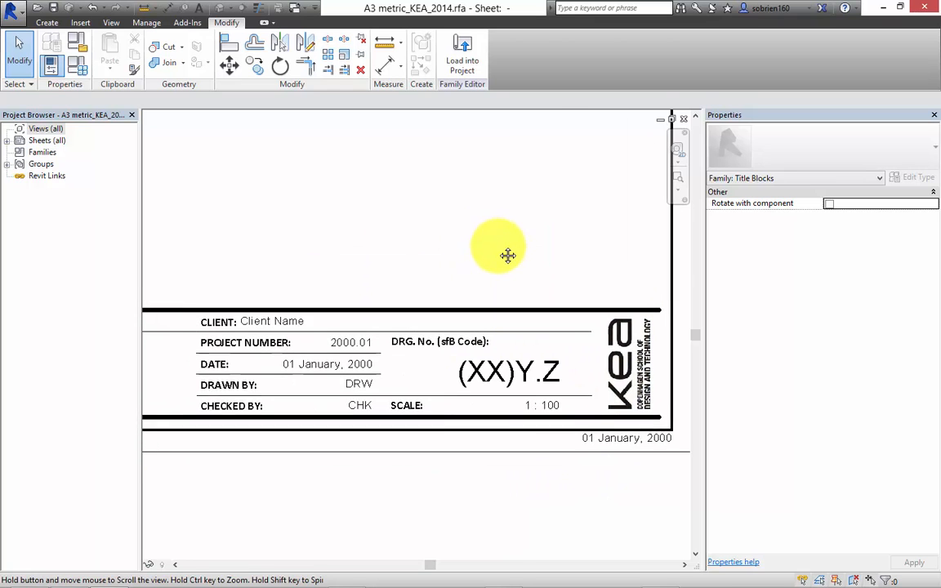
left_click(80, 22)
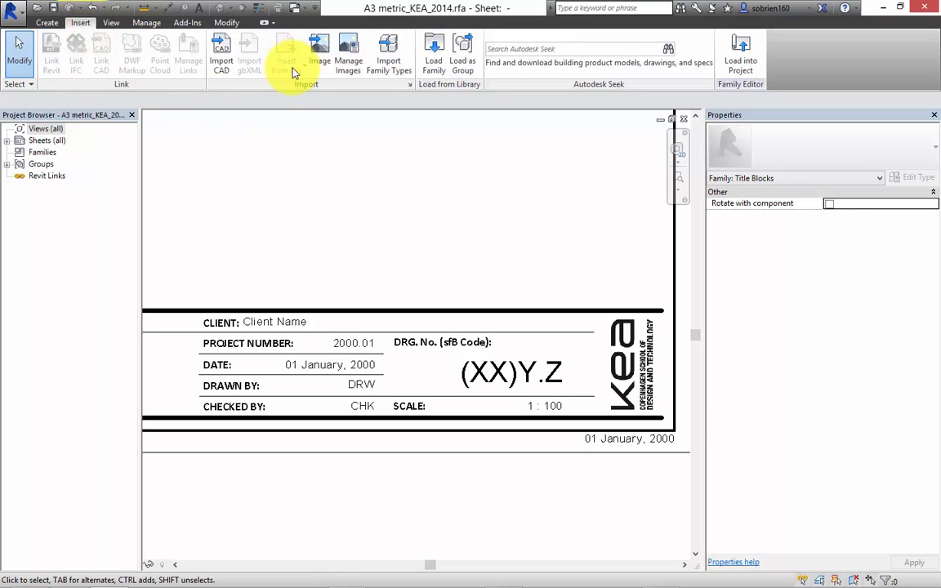
left_click(319, 54)
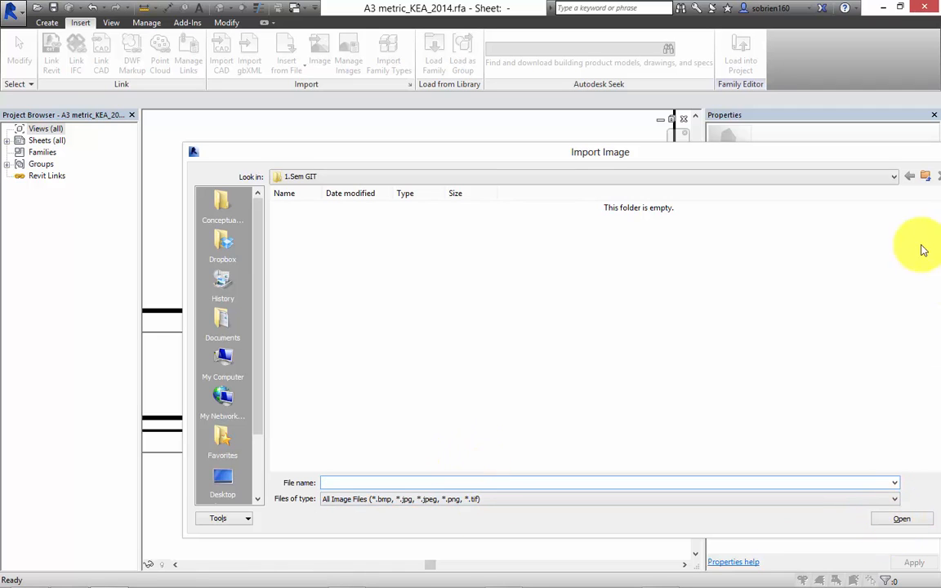
left_click_drag(827, 153, 672, 151)
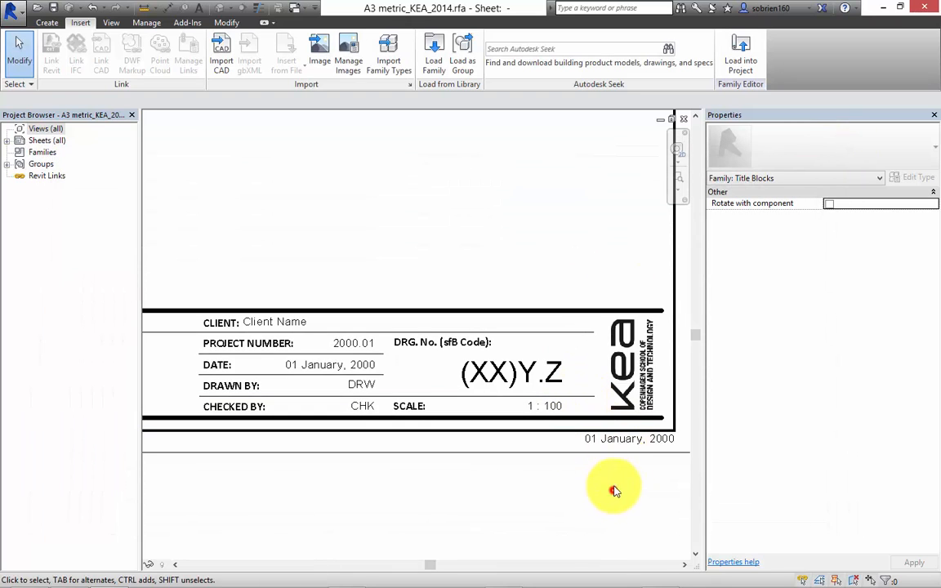
Adjust the KEA logo's size very slightly from its upper inner corner, keeping the proportions locked.
left_click(649, 371)
mouse_move(610, 320)
left_mouse_down()
mouse_move(547, 273)
mouse_move(574, 243)
mouse_move(630, 322)
mouse_move(611, 321)
left_mouse_up()
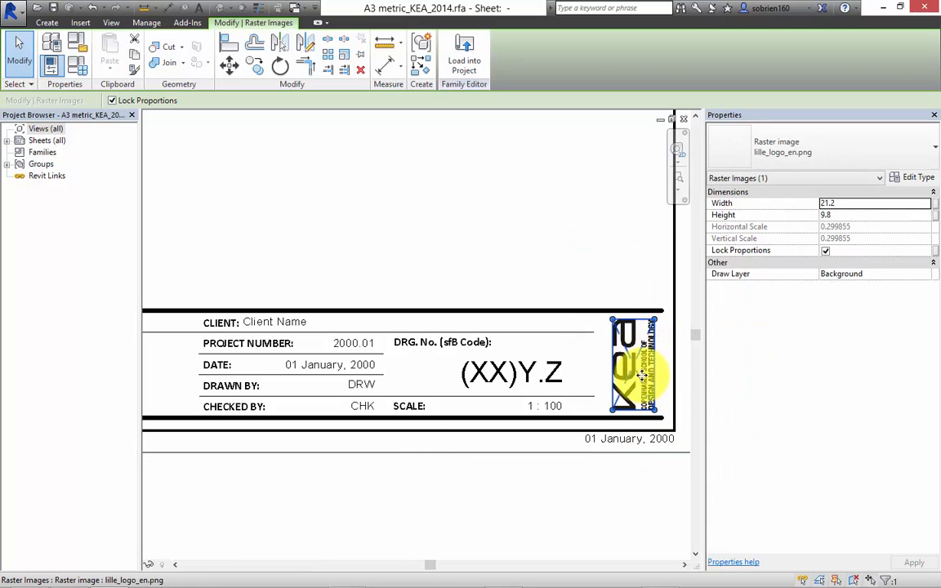
left_click(633, 500)
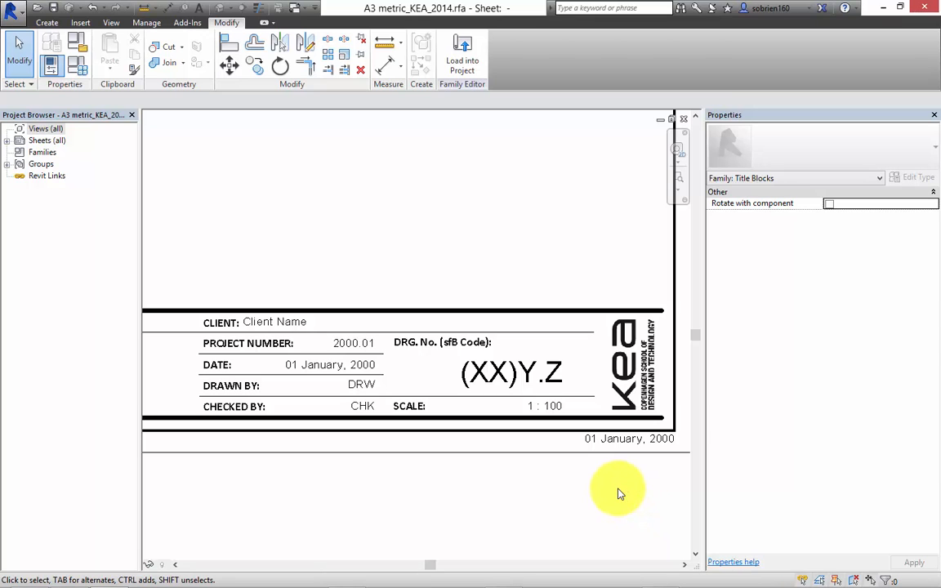
scroll(491, 421, "down", 5)
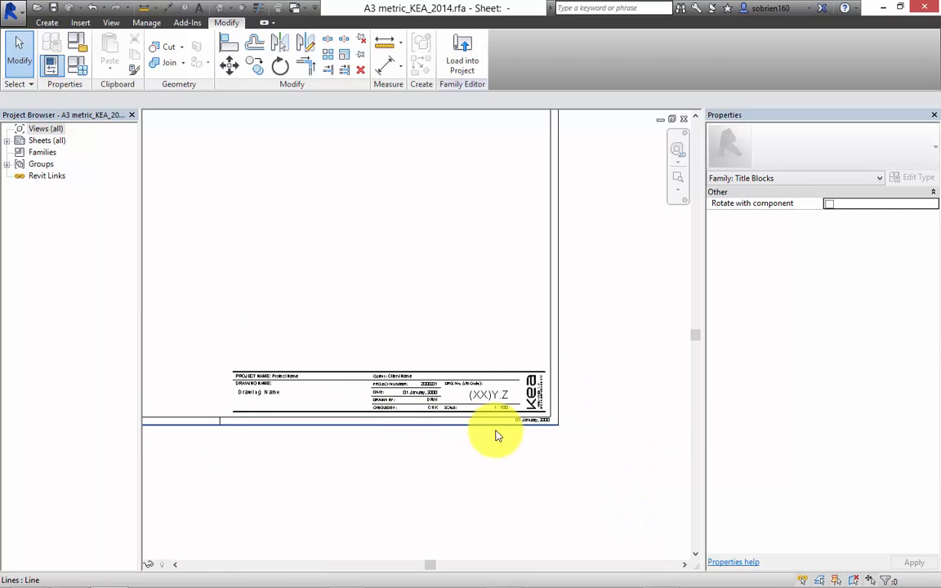
Create a new project from the Architectural Template.
middle_click_drag(509, 374, 580, 415)
scroll(517, 385, "down", 2)
middle_click_drag(528, 384, 564, 445)
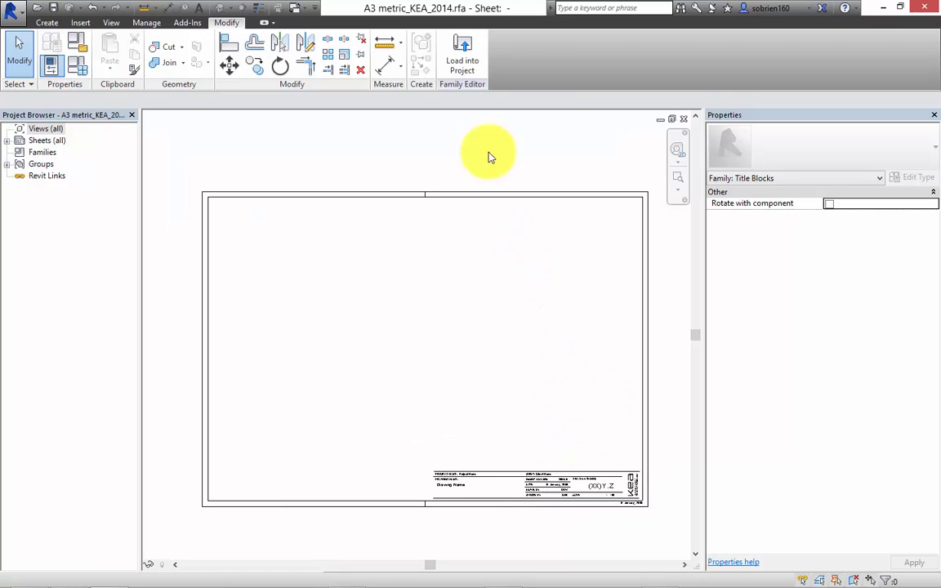
left_click(18, 22)
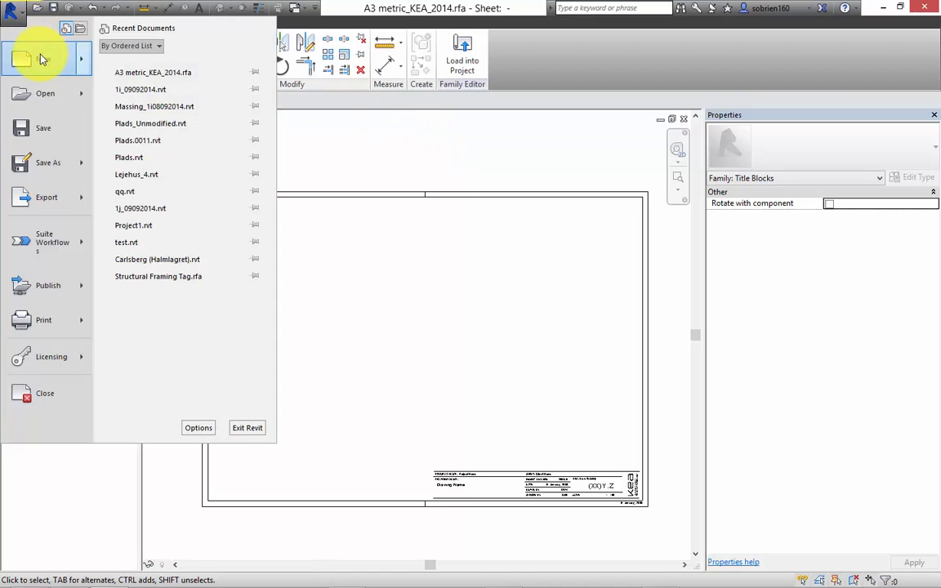
mouse_move(37, 48)
left_click(134, 59)
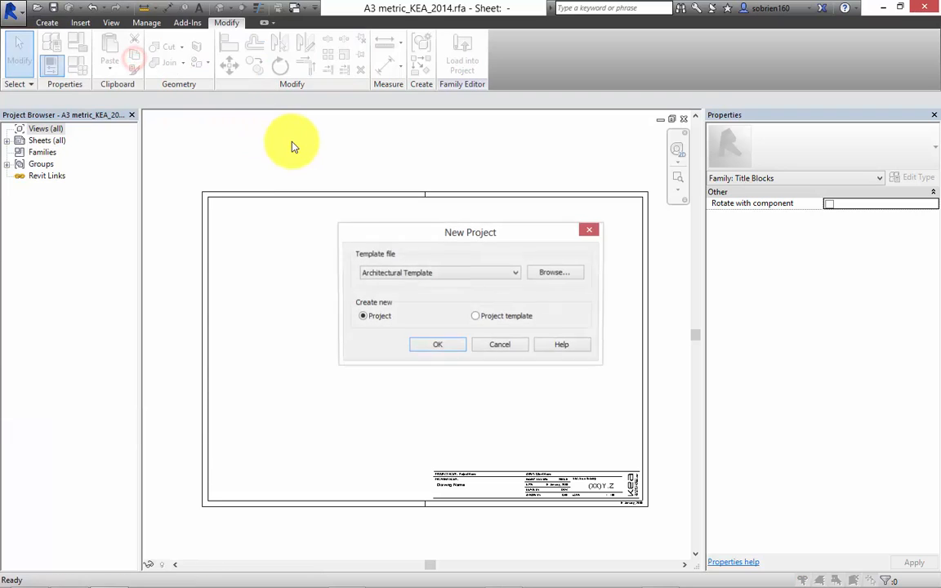
left_click(439, 346)
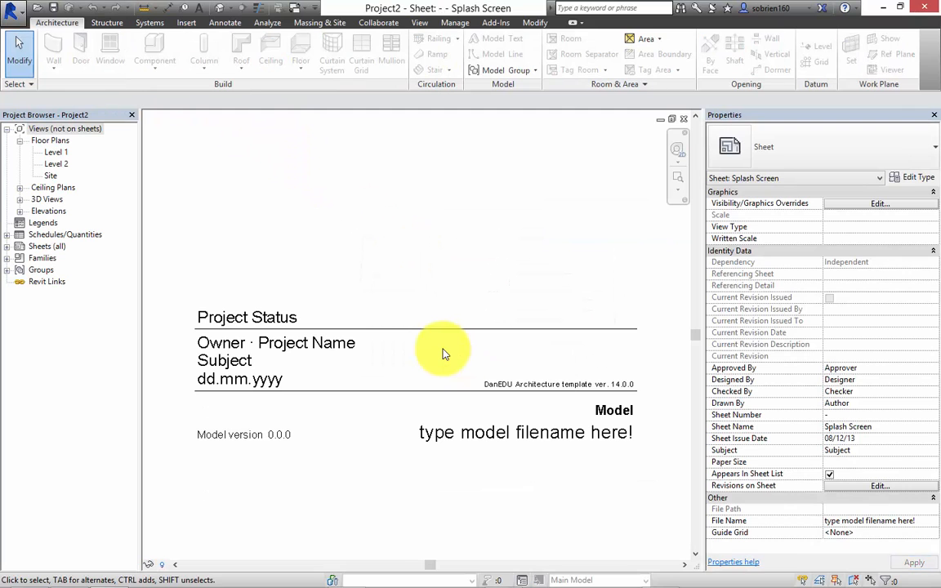
Load the A3 metric_KEA_2014 title block family into the new project and leave its placement on the Splash Screen sheet.
left_click(671, 119)
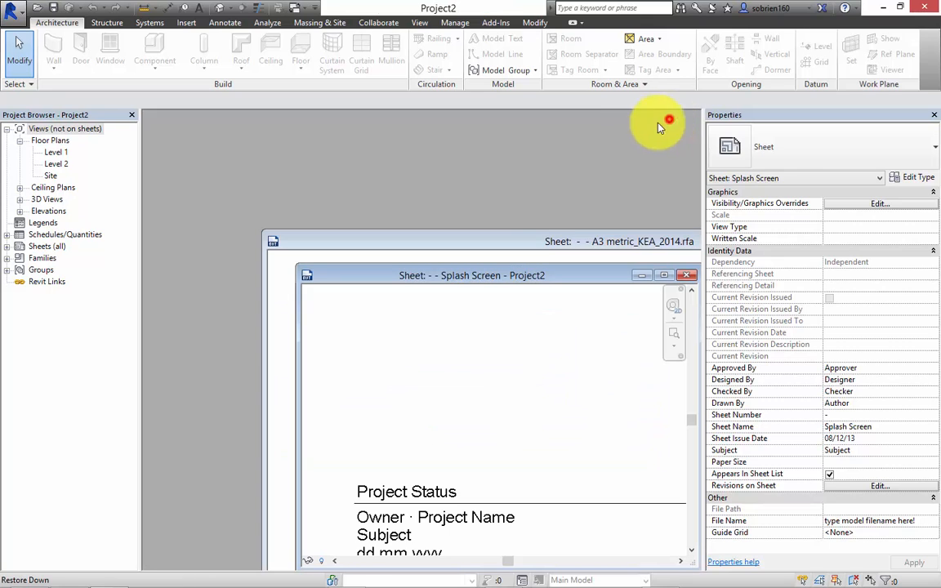
left_click(532, 243)
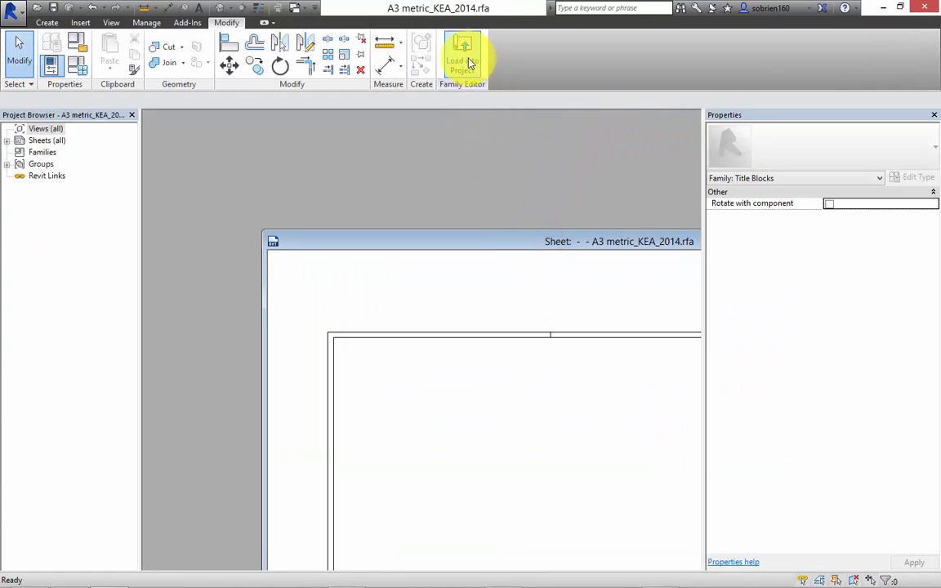
left_click(462, 57)
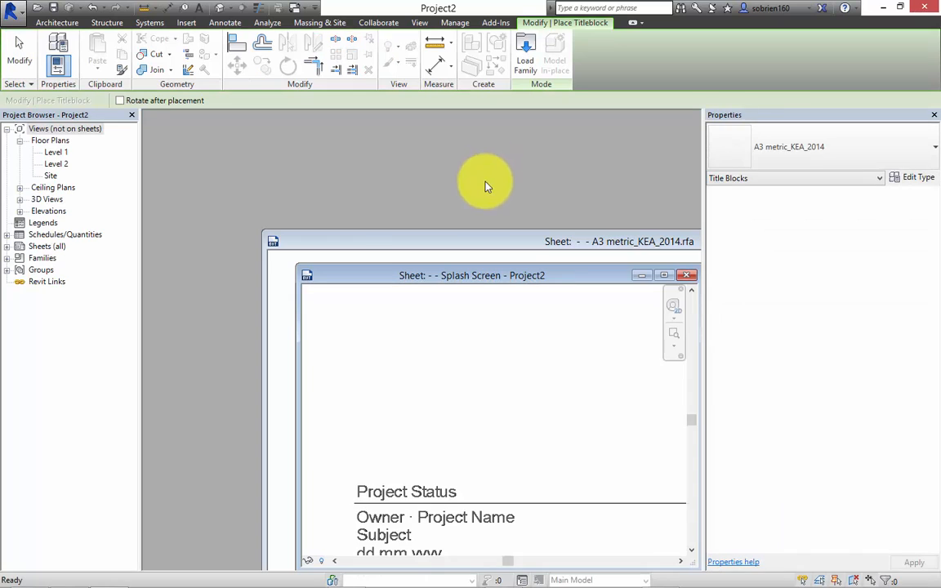
left_click_drag(546, 280, 437, 185)
left_click(557, 184)
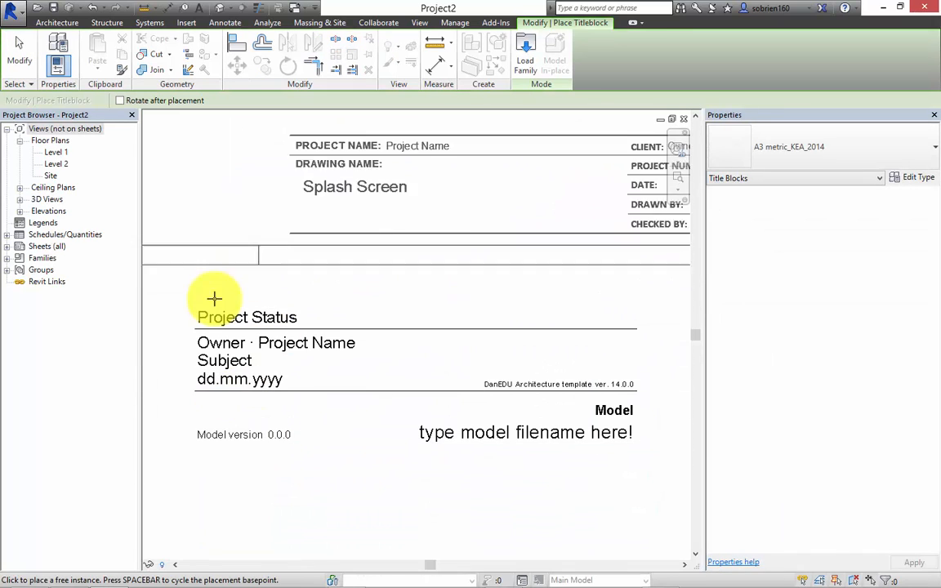
left_click(298, 370)
scroll(426, 424, "down", 1)
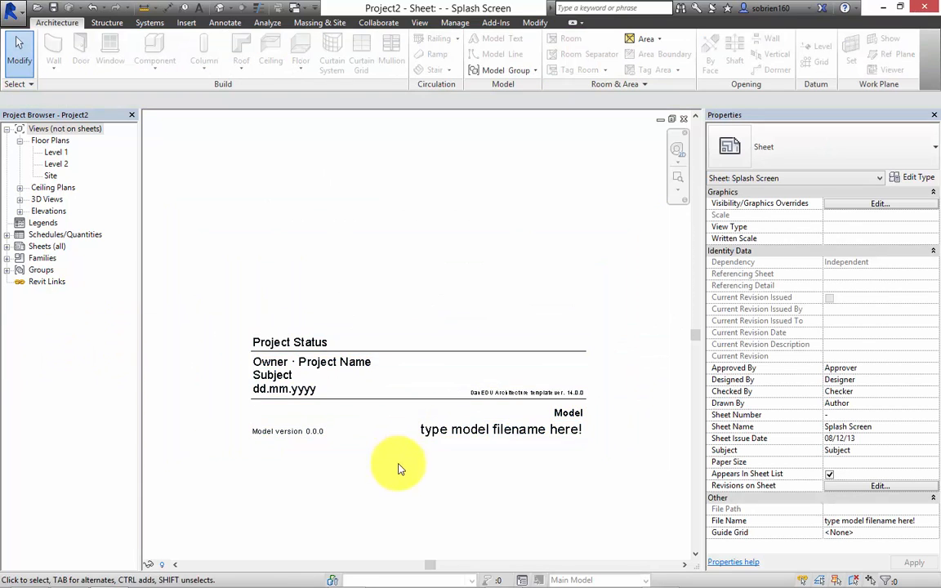
middle_click_drag(397, 463, 424, 442)
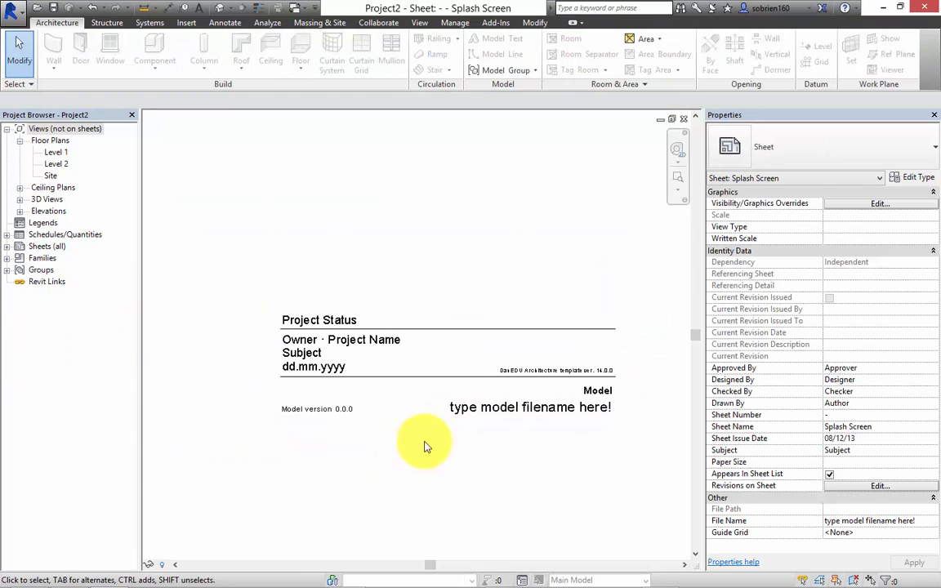
Create a new sheet in the project using the A3 metric_KEA_2014 title block.
left_click(7, 247)
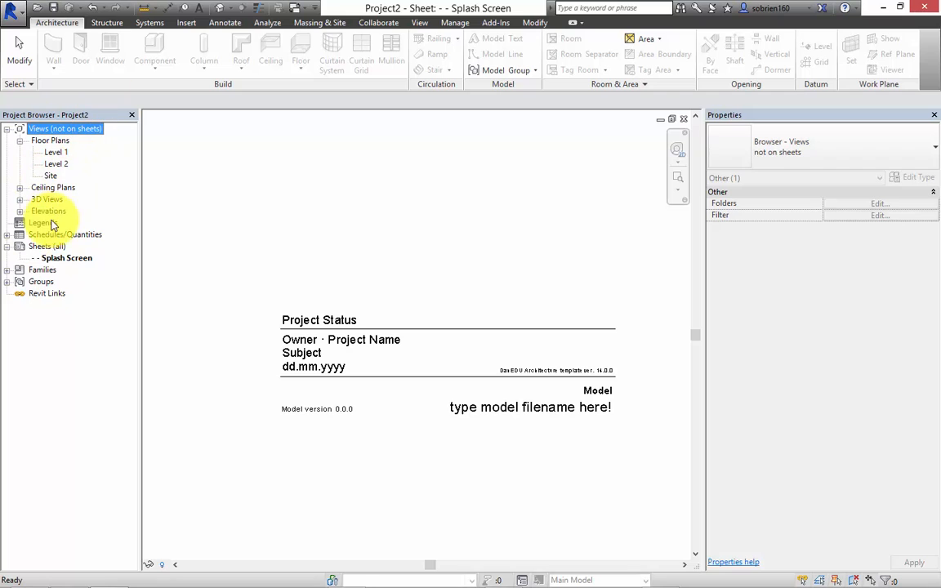
right_click(41, 247)
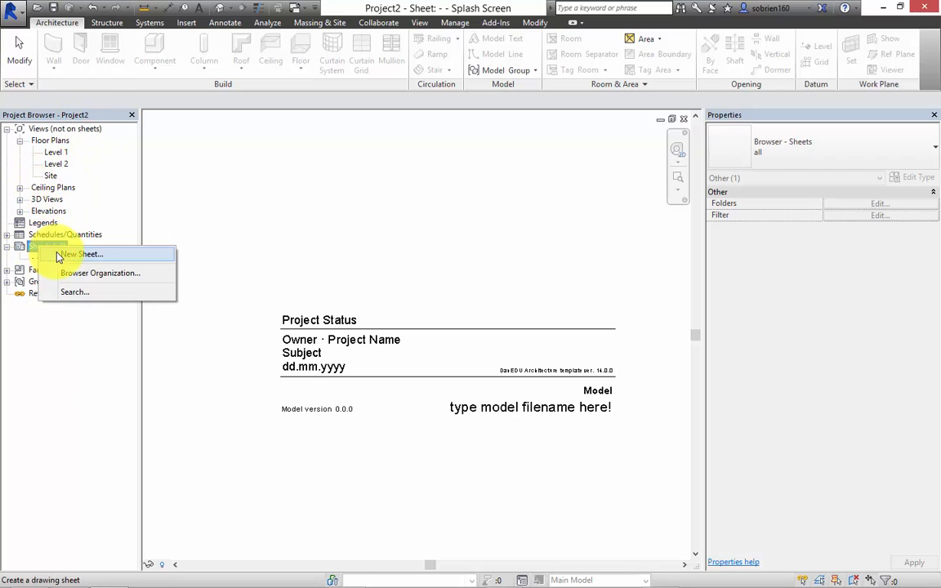
left_click(63, 256)
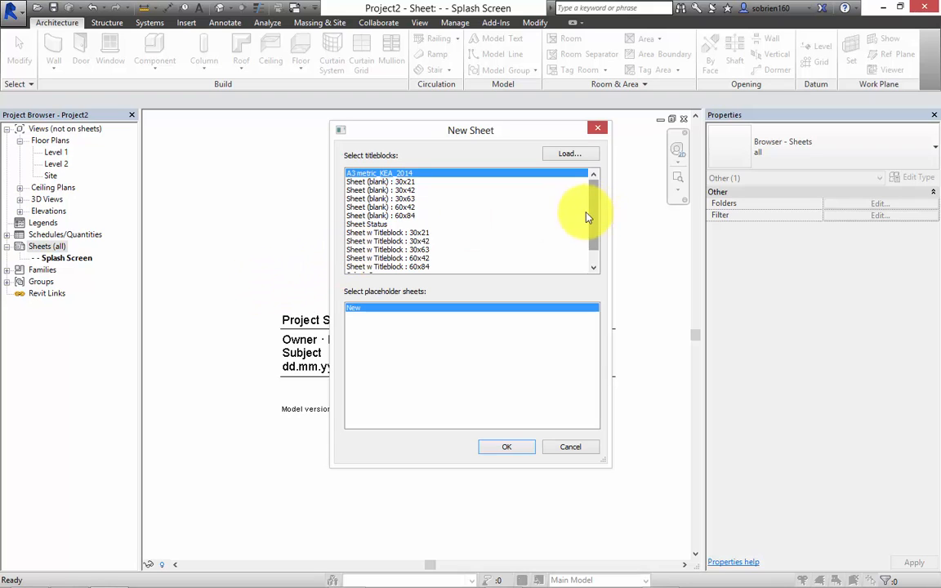
mouse_move(593, 214)
left_mouse_down()
mouse_move(595, 232)
mouse_move(595, 208)
left_mouse_up()
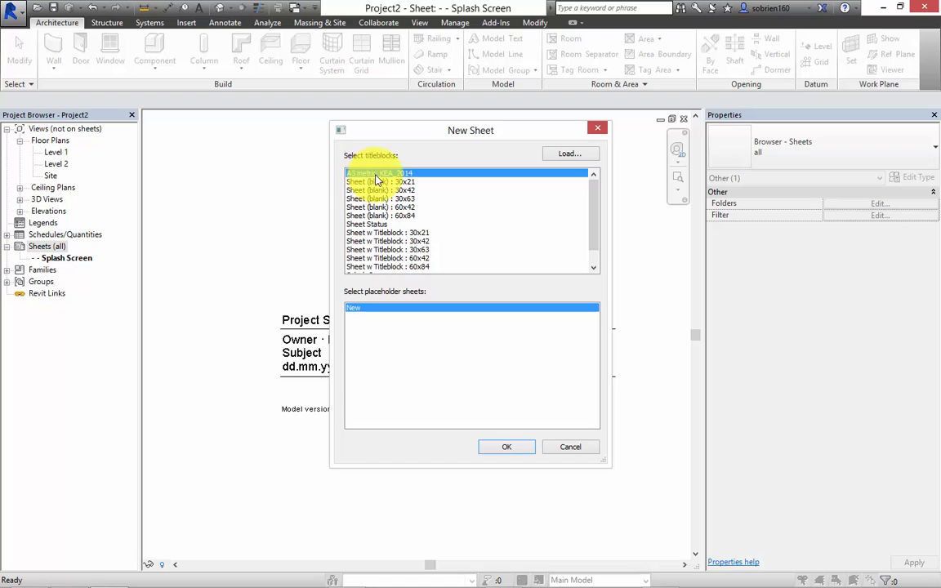
left_click(501, 448)
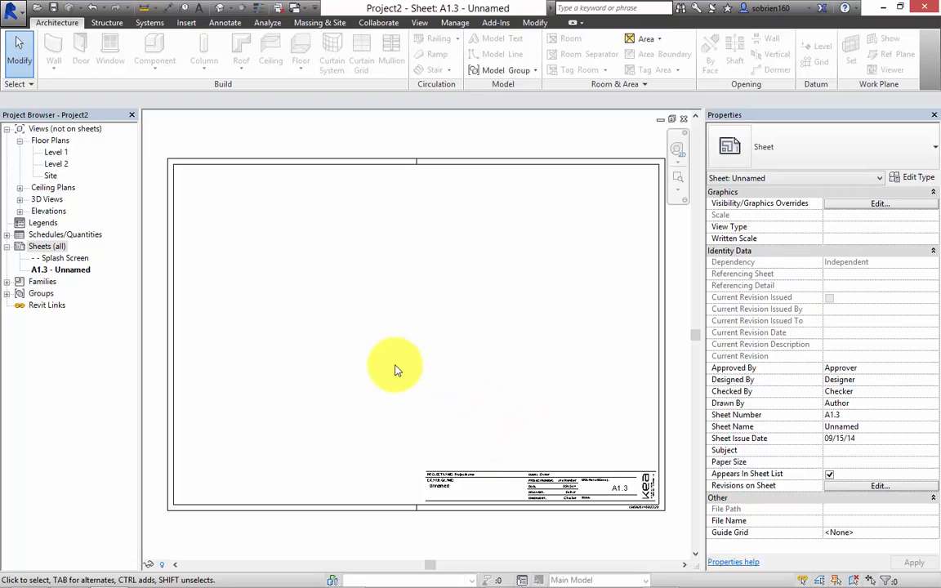
middle_click_drag(415, 407, 404, 412)
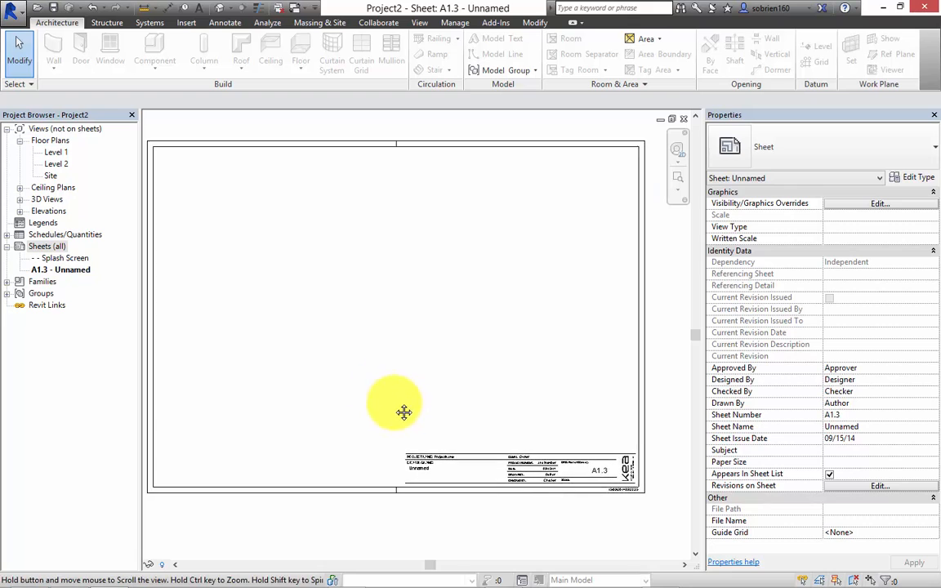
Set the project name in the new sheet's title block to "1st Semester Intro. Project".
scroll(458, 479, "up", 5)
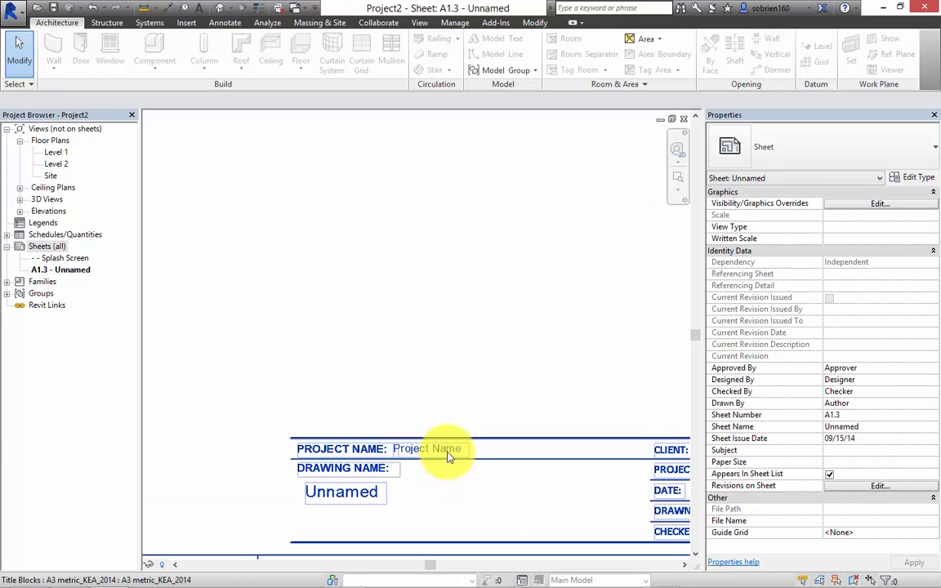
left_click(446, 456)
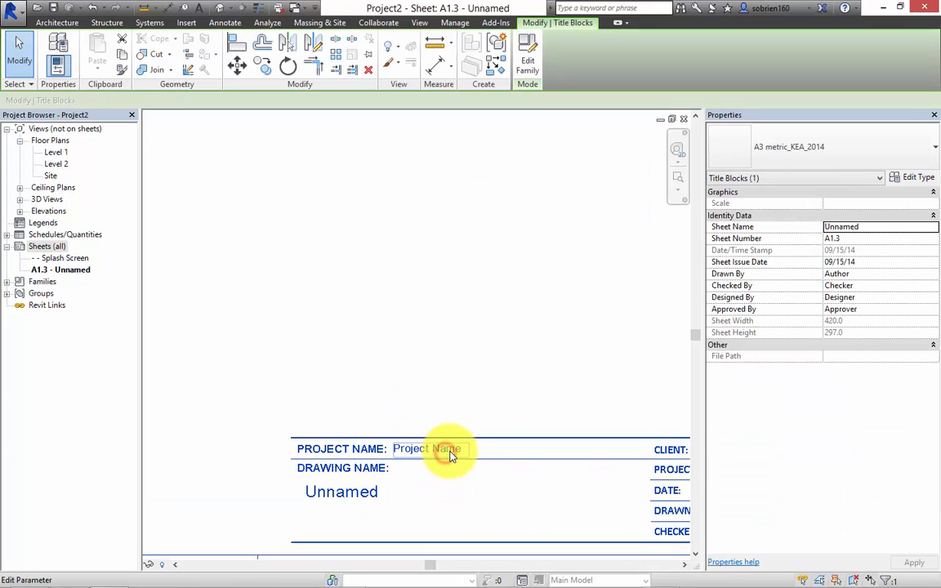
left_click(447, 450)
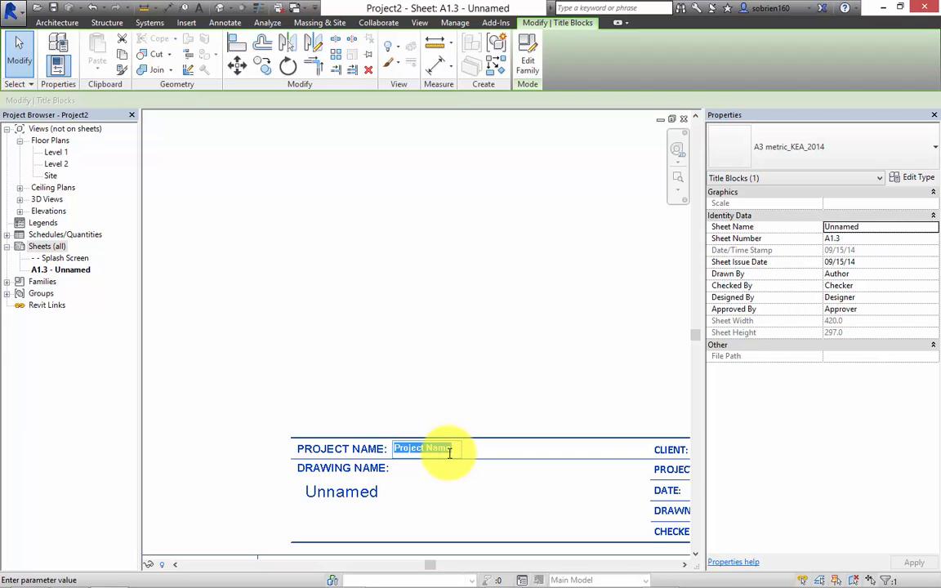
type("1")
type("r Intro.")
left_click(518, 482)
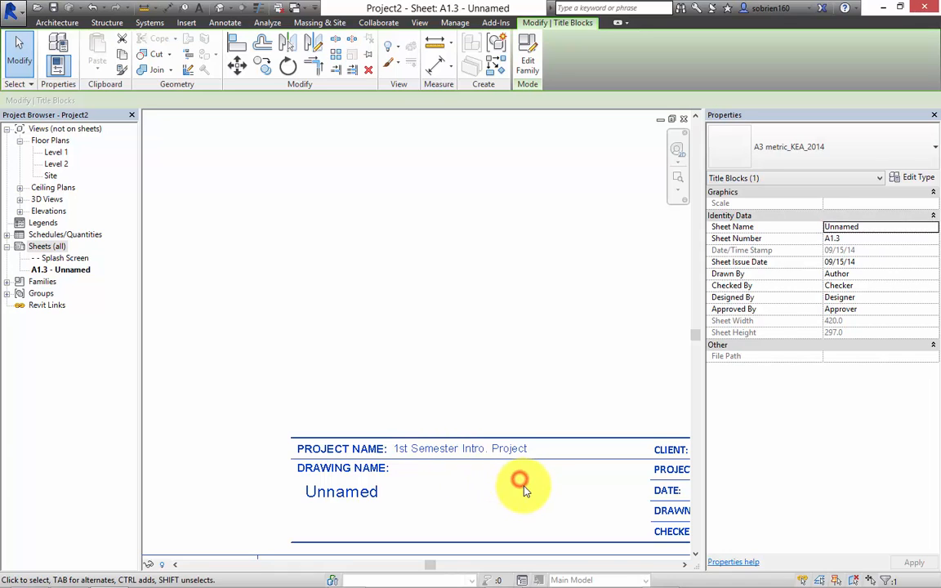
left_click(517, 377)
Set the project number to 2014_01 in the project information.
middle_click_drag(519, 397, 443, 381)
scroll(468, 380, "down", 1)
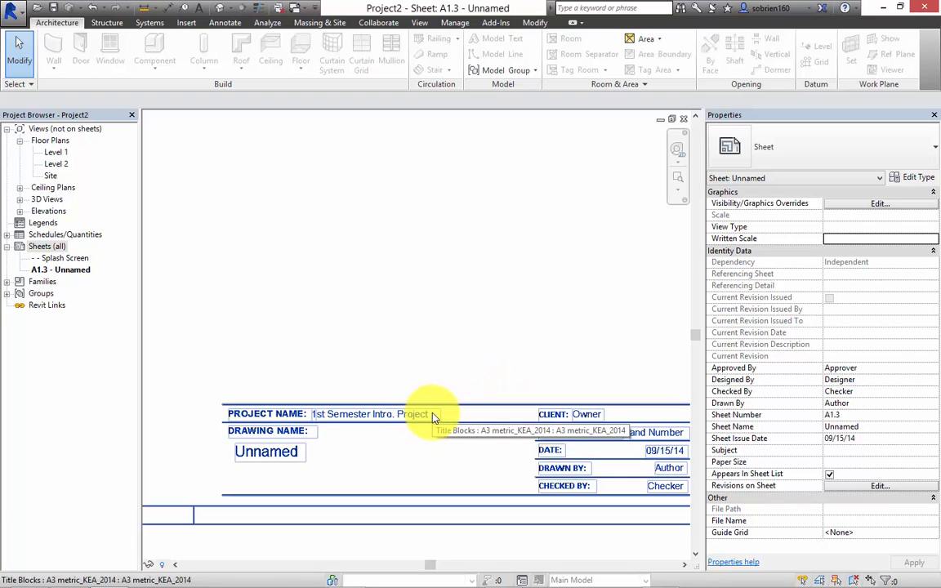
left_click(457, 23)
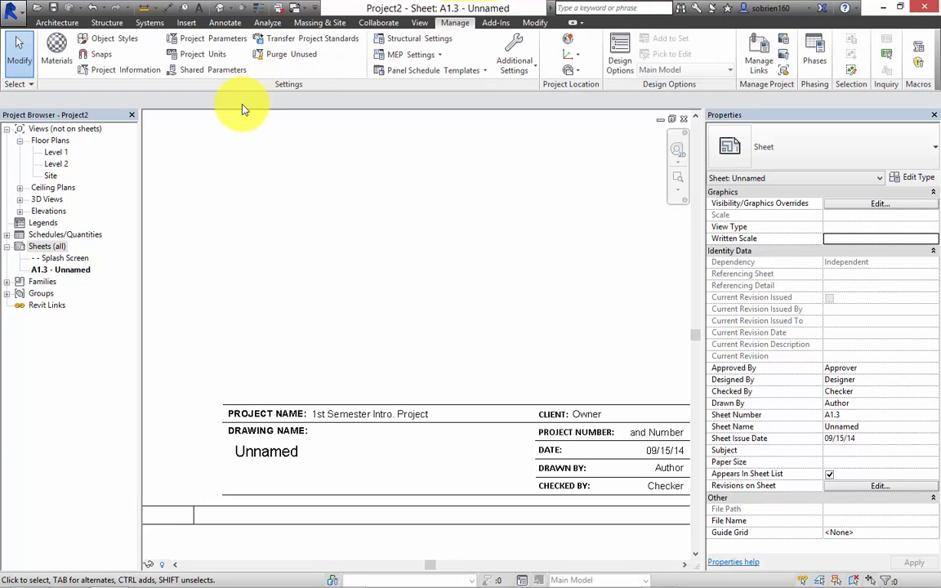
left_click(129, 73)
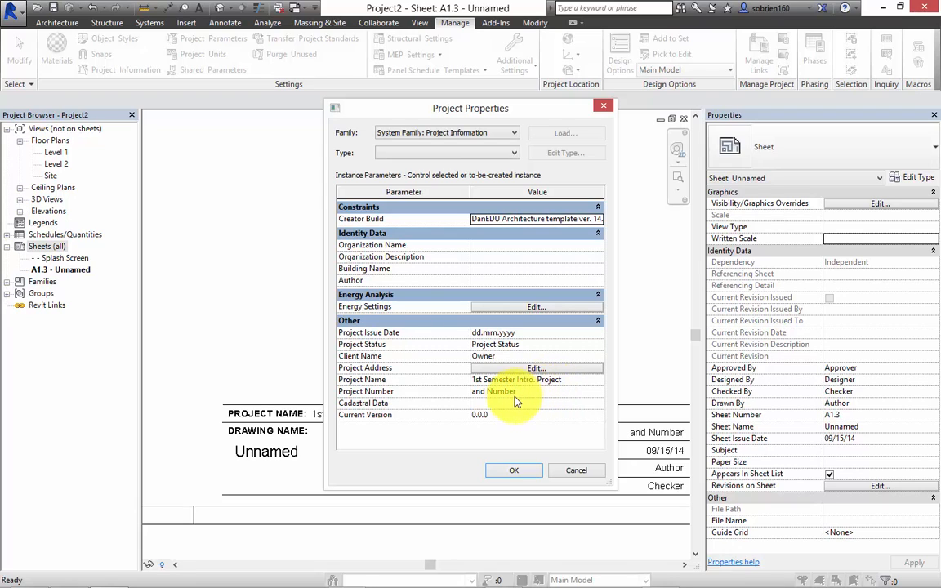
left_click(520, 393)
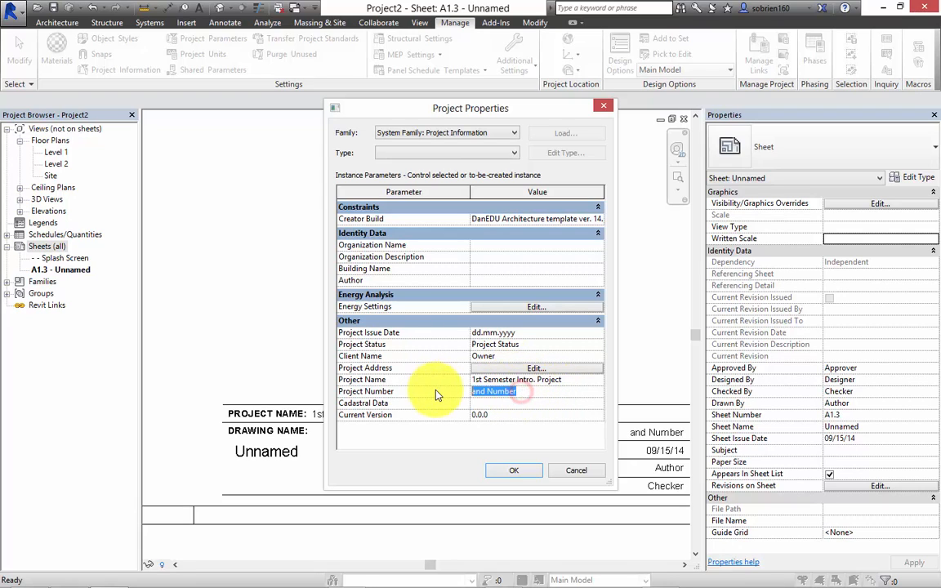
type("2014")
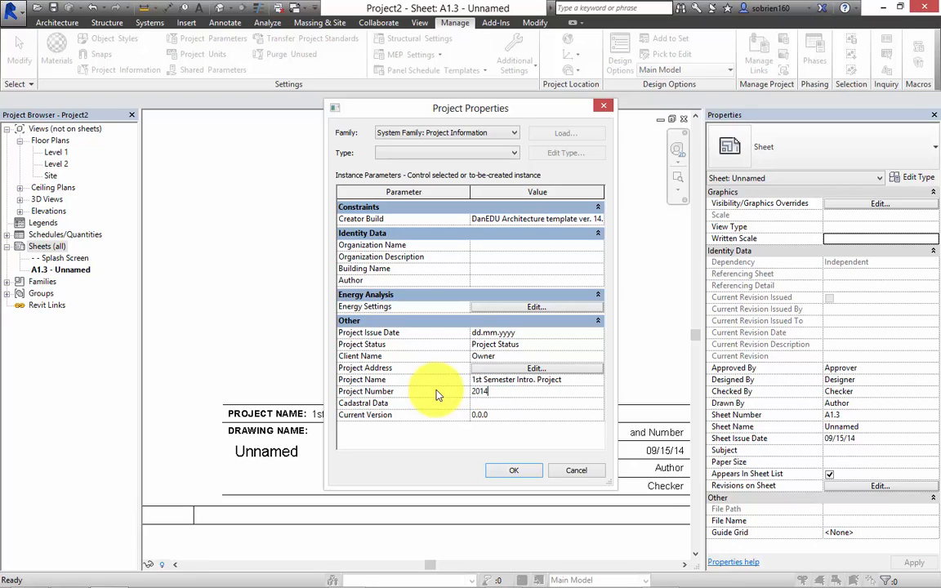
type("_01")
Enter the client's full name in the project information and apply the project properties.
left_click(497, 357)
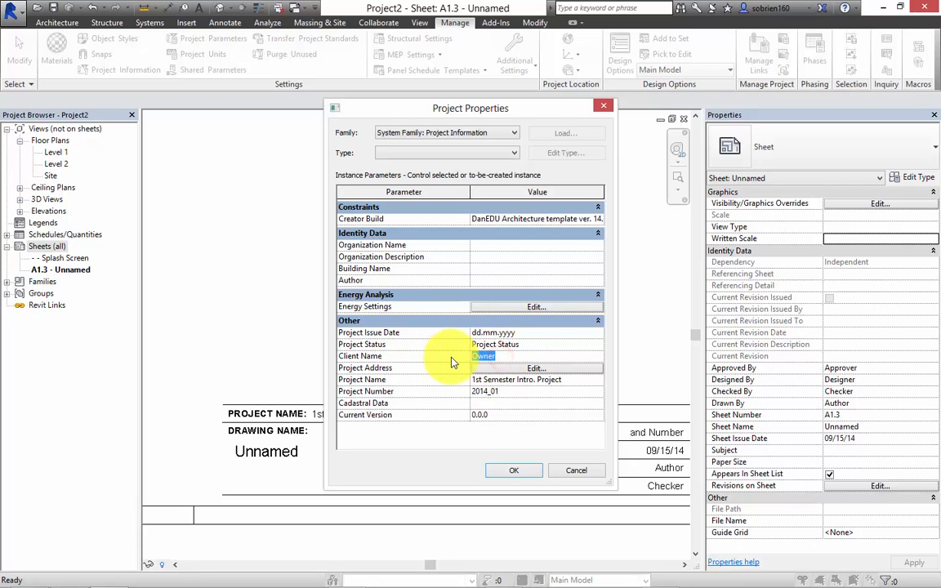
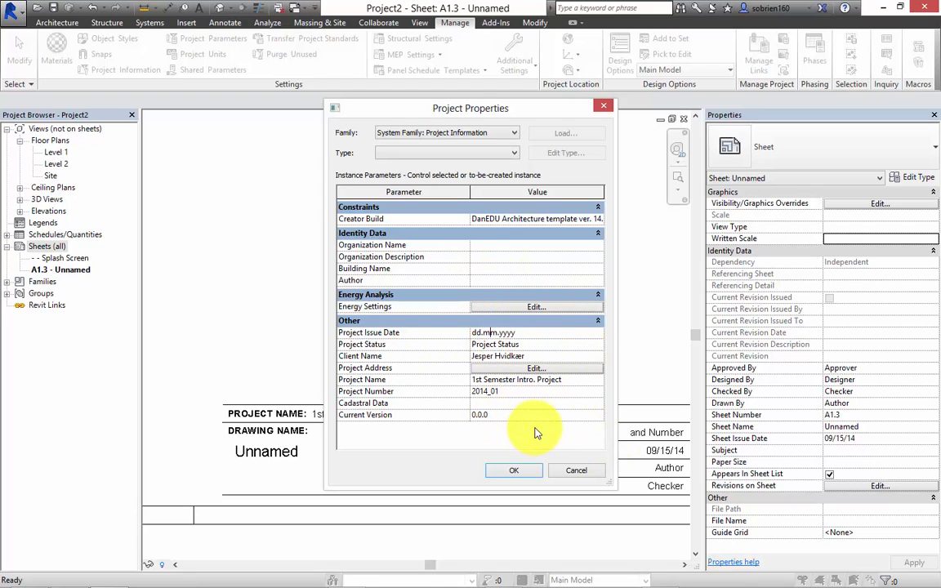
left_click(512, 470)
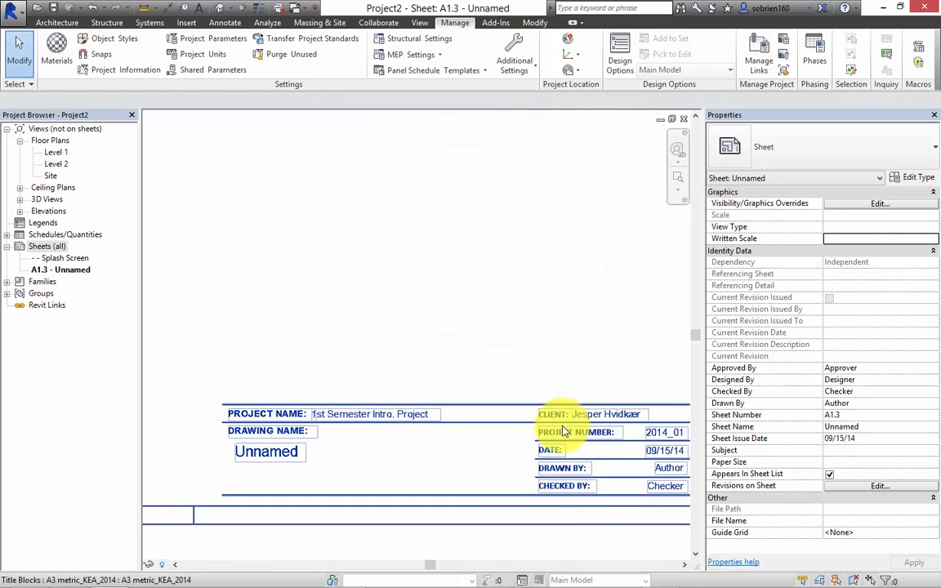
Enter the author's first name in the title block's Drawn By field.
middle_click_drag(552, 420, 468, 407)
middle_click_drag(565, 405, 478, 380)
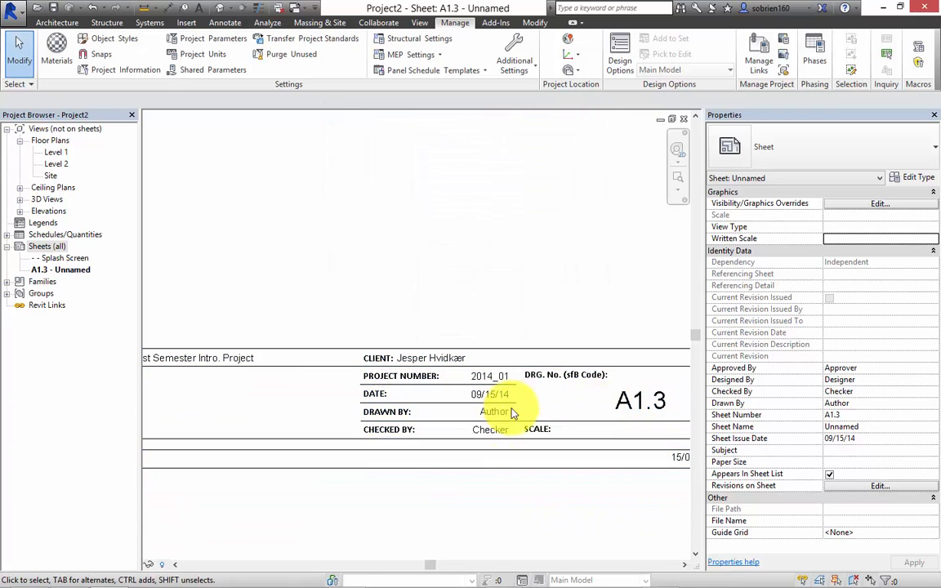
scroll(527, 476, "down", 1)
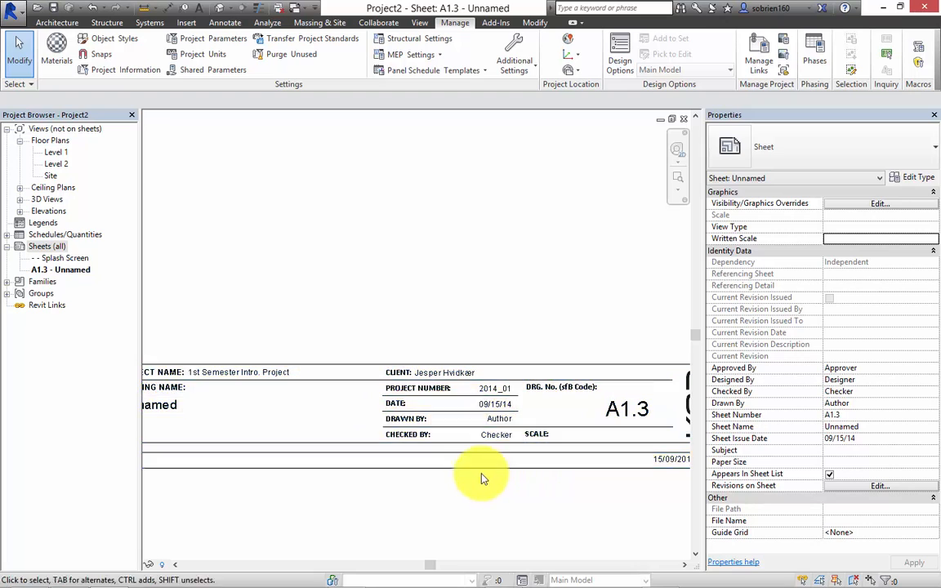
middle_click_drag(482, 479, 446, 483)
scroll(474, 485, "down", 1)
scroll(482, 441, "up", 5)
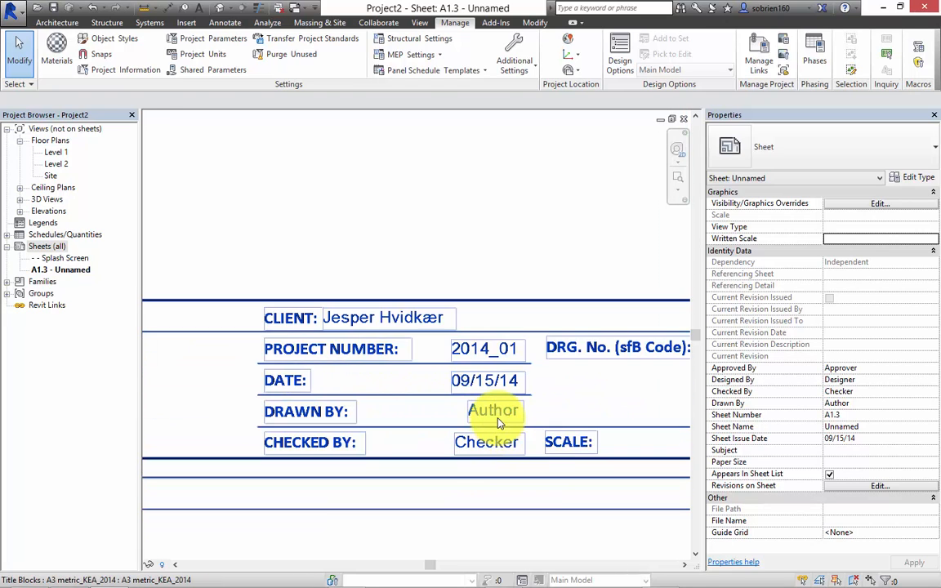
left_click(499, 418)
left_click(499, 419)
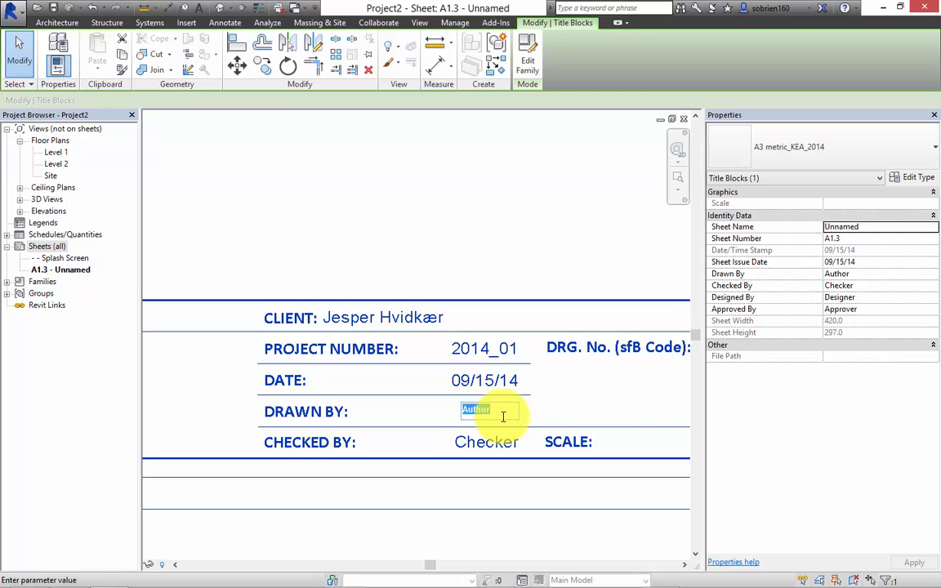
type("Shane")
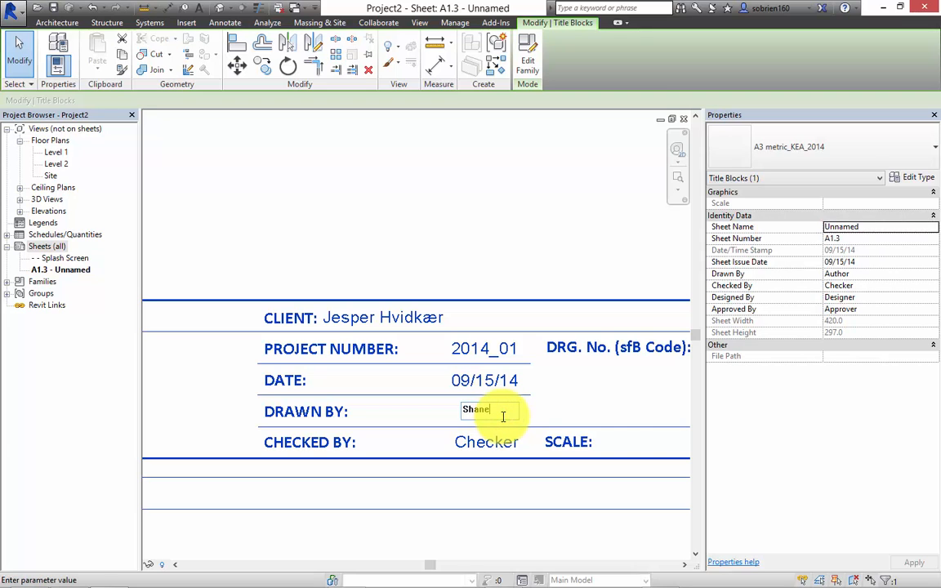
left_click(536, 528)
Review the filled-in title strip, from the project and drawing names across to the drawing number.
middle_click_drag(536, 528, 458, 432)
scroll(559, 462, "down", 2)
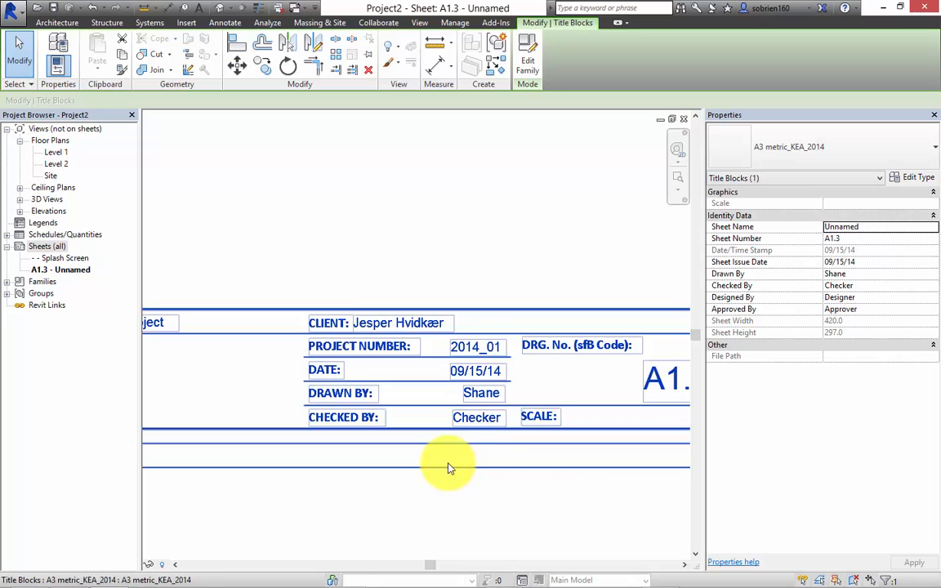
middle_click_drag(542, 461, 443, 462)
scroll(502, 458, "down", 4)
middle_click_drag(501, 458, 567, 471)
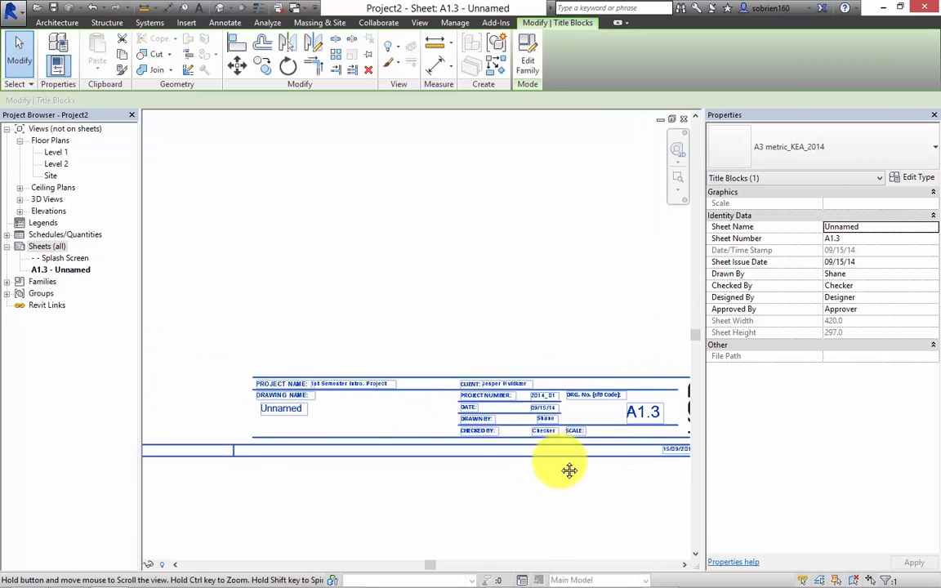
Change the drawing name in the sheet's title block to Ground Floor Plan.
left_click(512, 506)
scroll(433, 489, "up", 2)
middle_click_drag(368, 449, 406, 467)
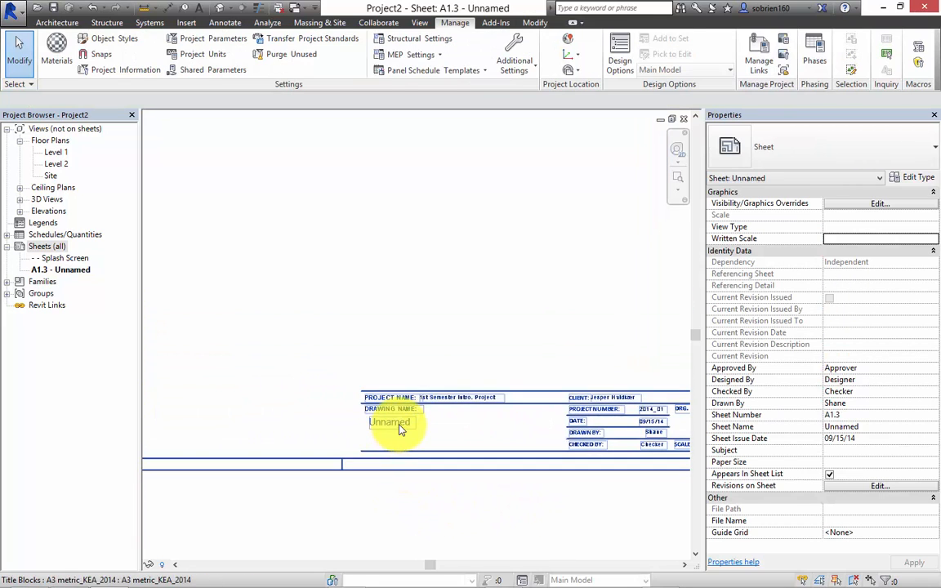
left_click(399, 423)
left_click(400, 424)
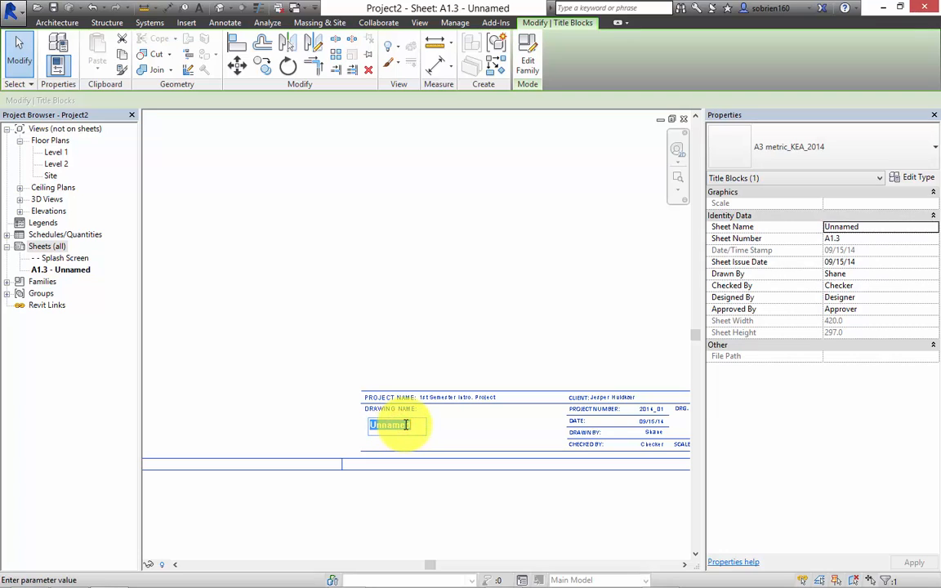
type("Gr")
type("ound Floor Plan")
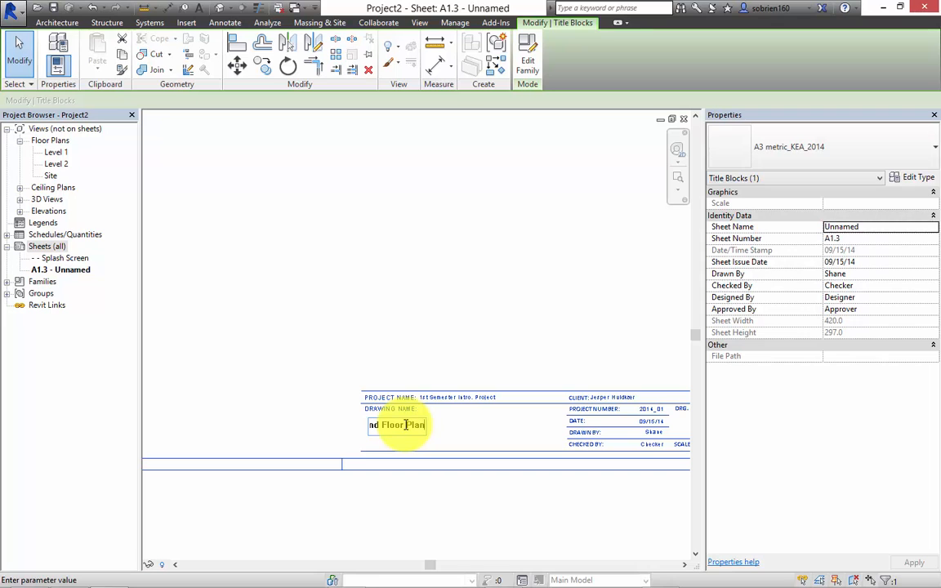
left_click(322, 372)
left_click(399, 311)
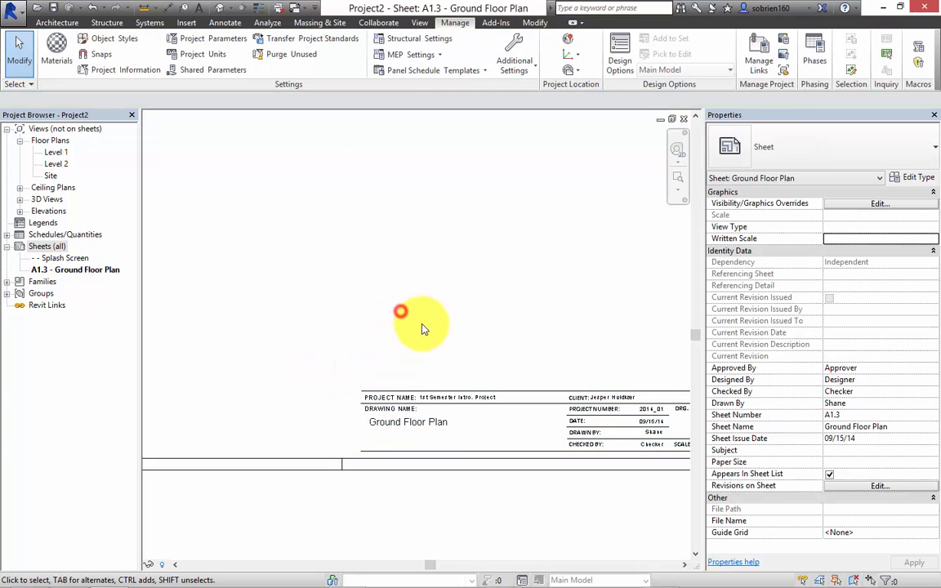
Set the drawing number in the title block to (99).3.01.
scroll(438, 353, "down", 4)
scroll(501, 402, "up", 5)
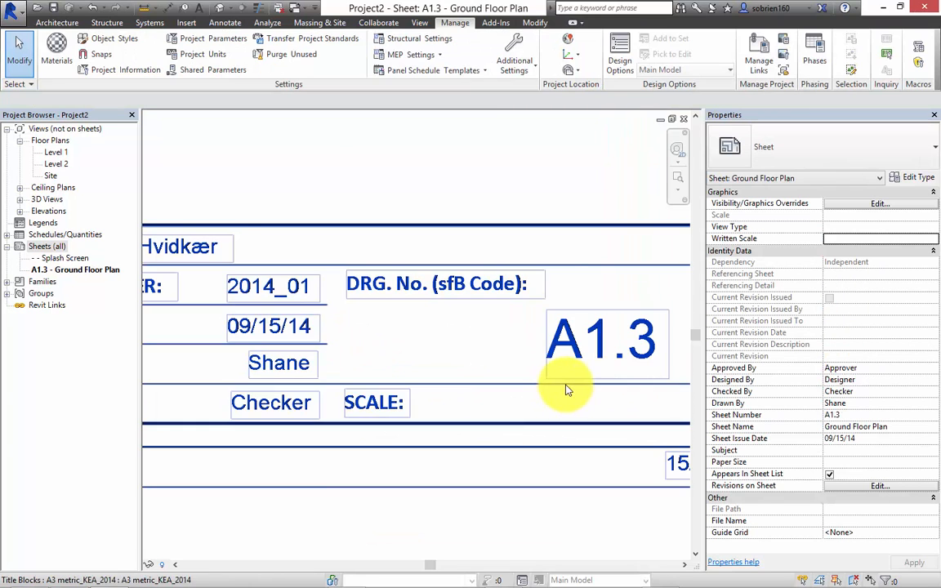
middle_click_drag(474, 378, 368, 336)
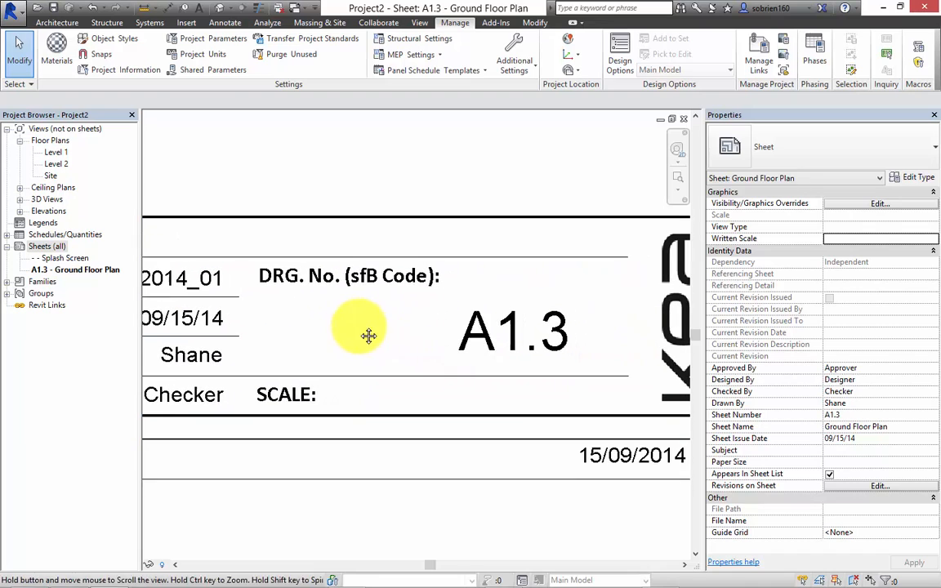
left_click(541, 335)
left_click(542, 336)
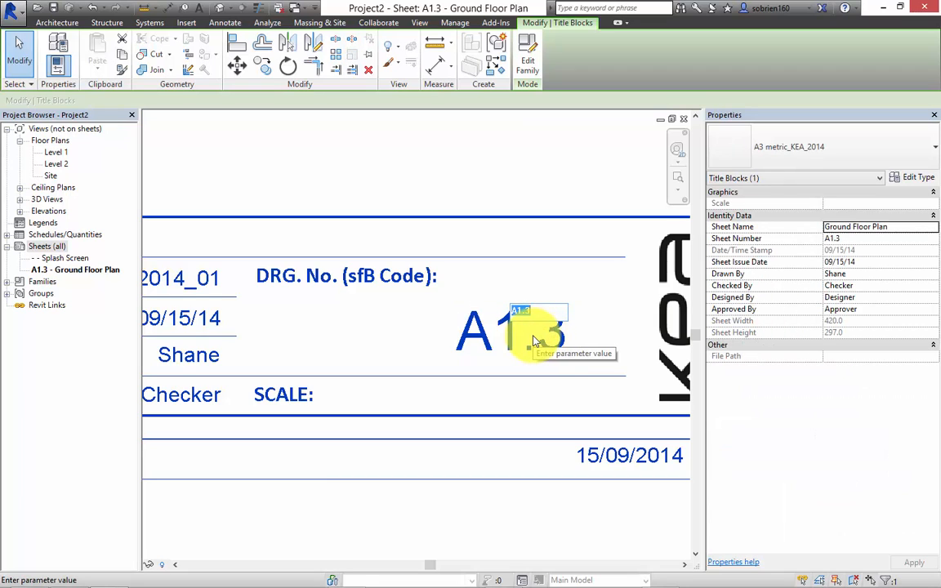
key("BackSpace")
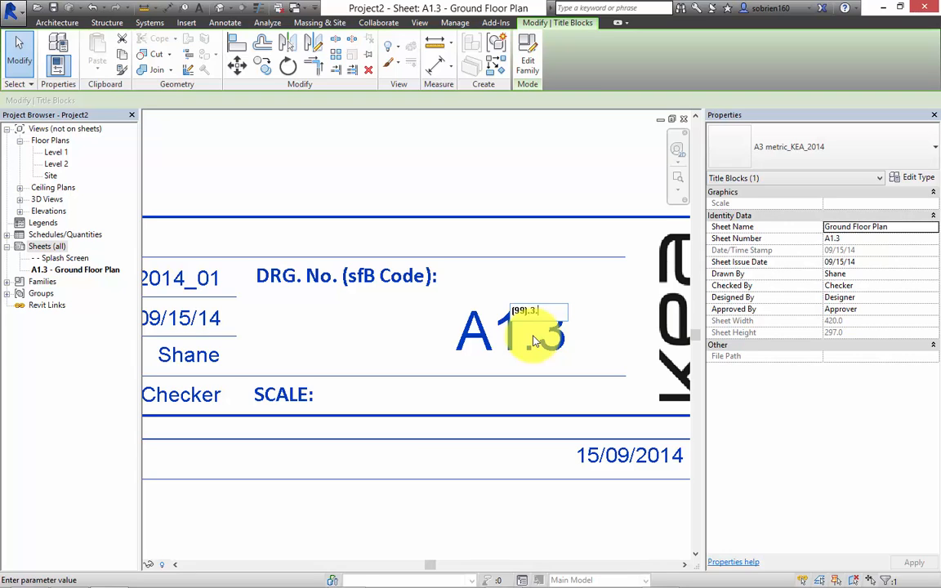
type("(99).3.01")
left_click(498, 381)
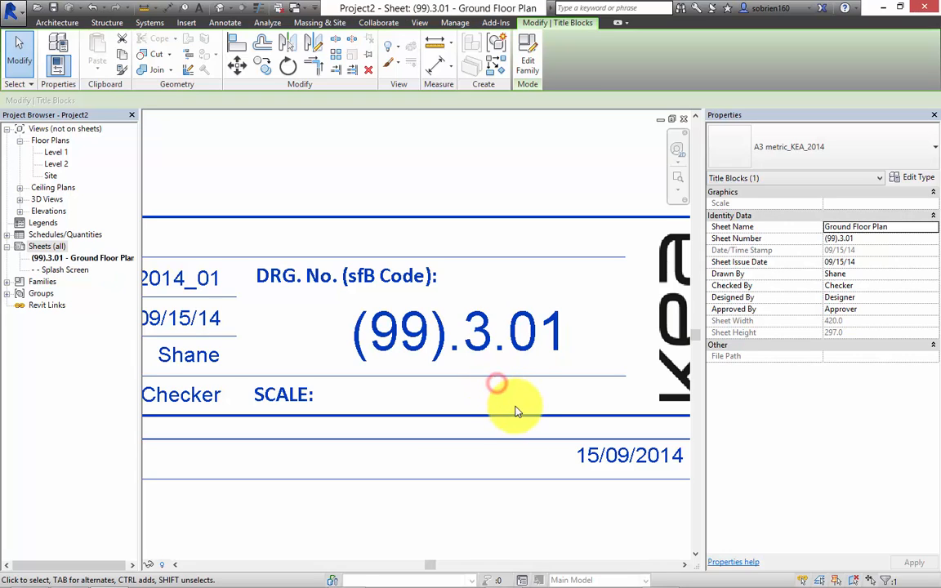
left_click(519, 516)
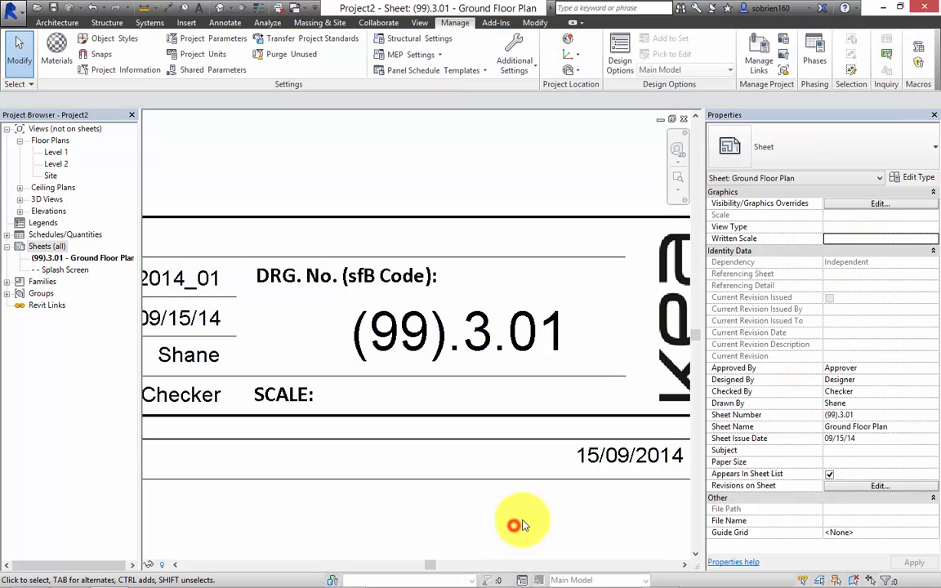
Save the project in the 1.Sem GIT folder as Sample Intro Project 1J.
scroll(579, 509, "down", 3)
scroll(575, 509, "down", 5)
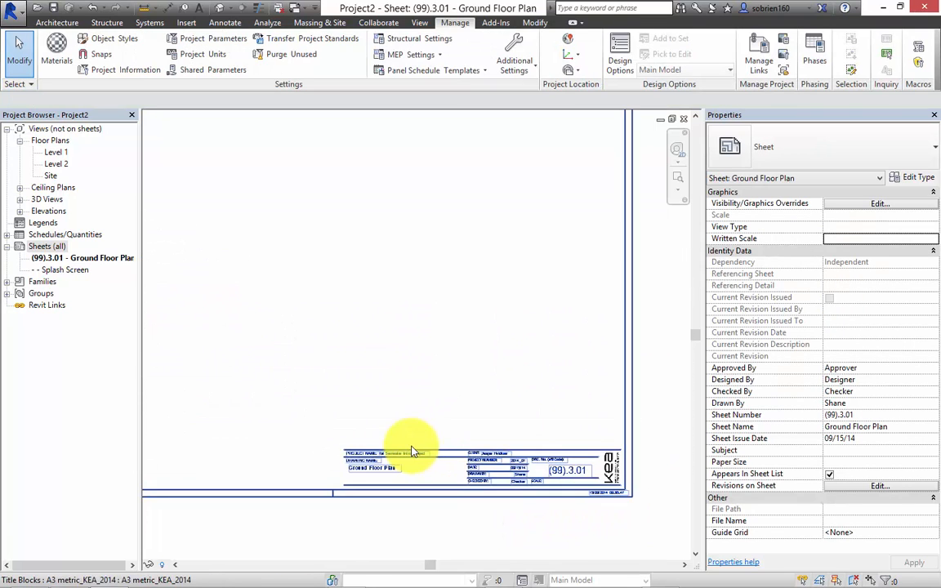
middle_click_drag(476, 468, 475, 430)
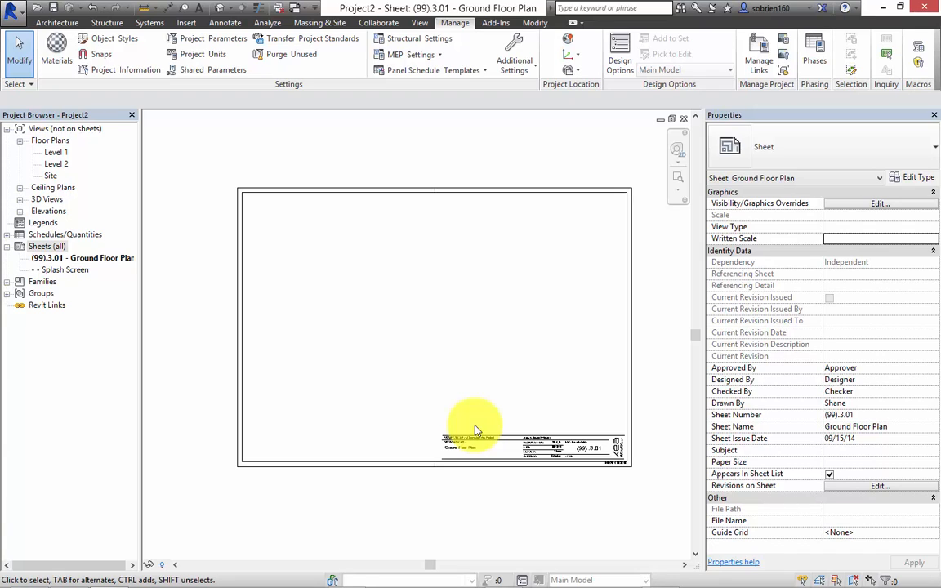
middle_click_drag(475, 420, 446, 390)
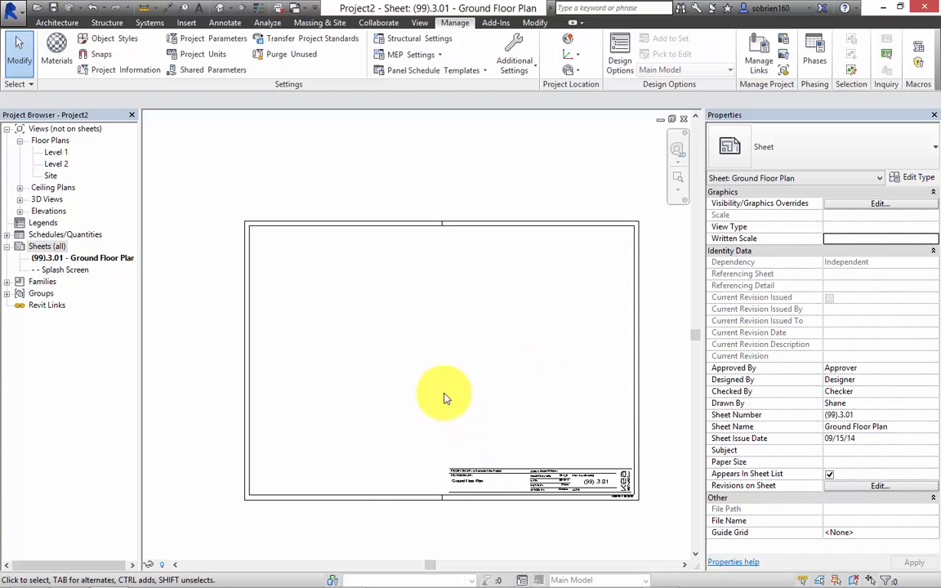
left_click(13, 10)
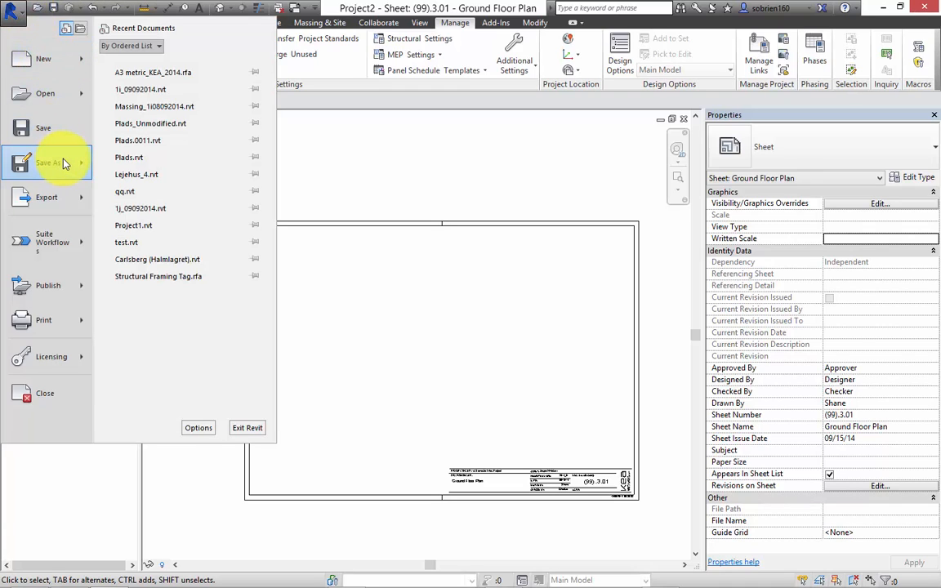
mouse_move(65, 163)
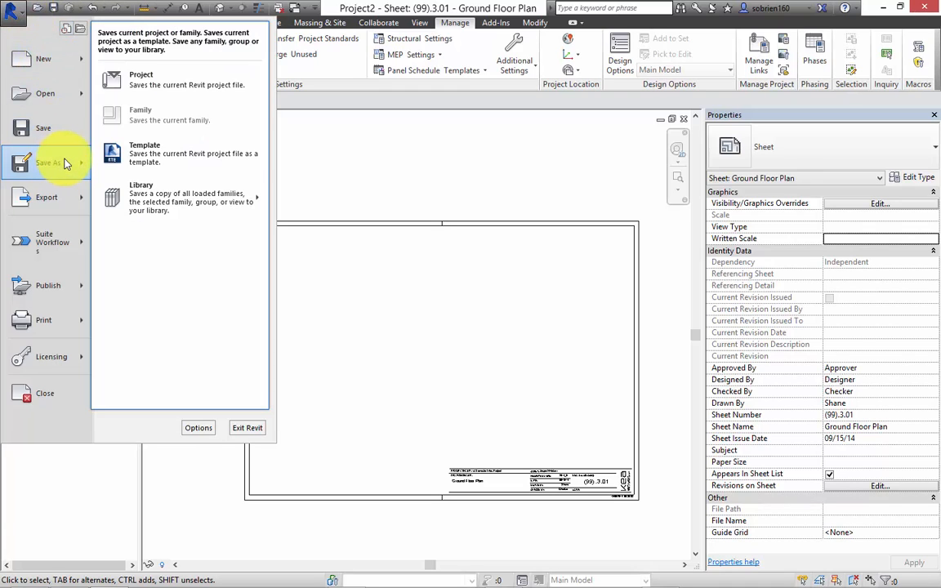
left_click(157, 85)
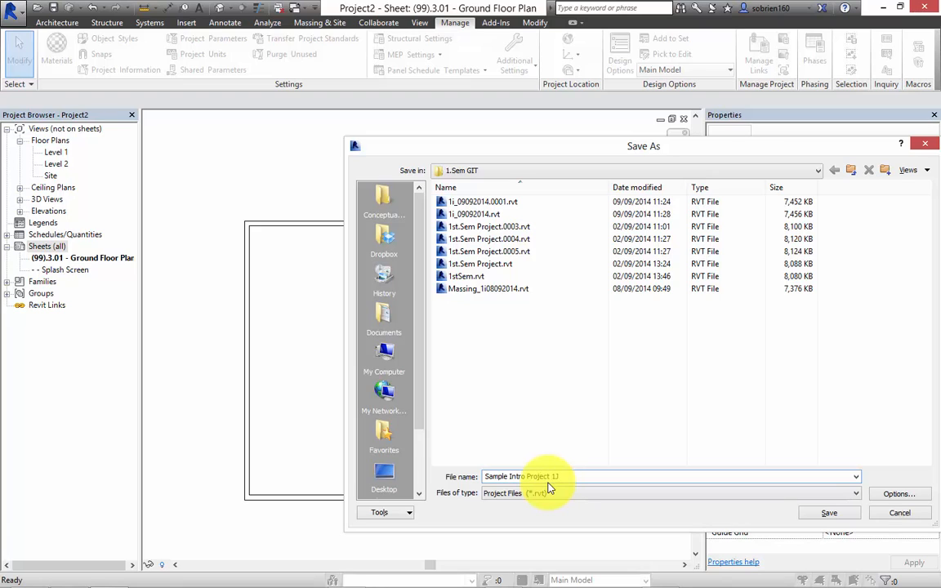
left_click(824, 512)
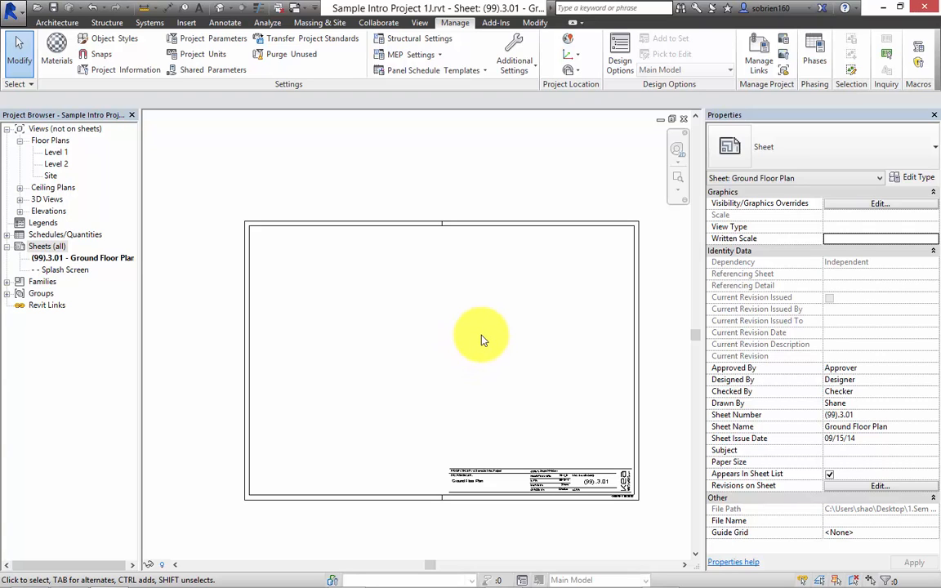
middle_click_drag(343, 299, 315, 283)
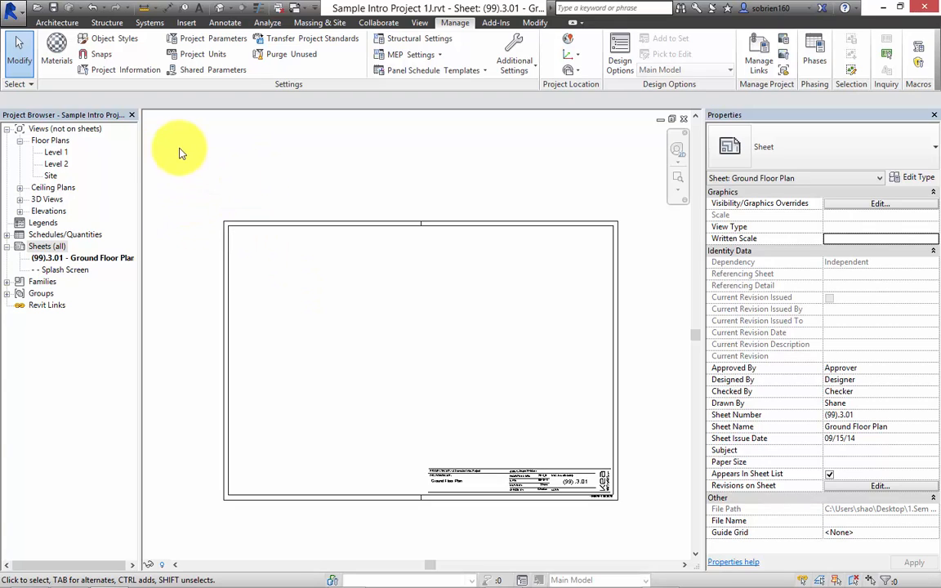
mouse_move(729, 586)
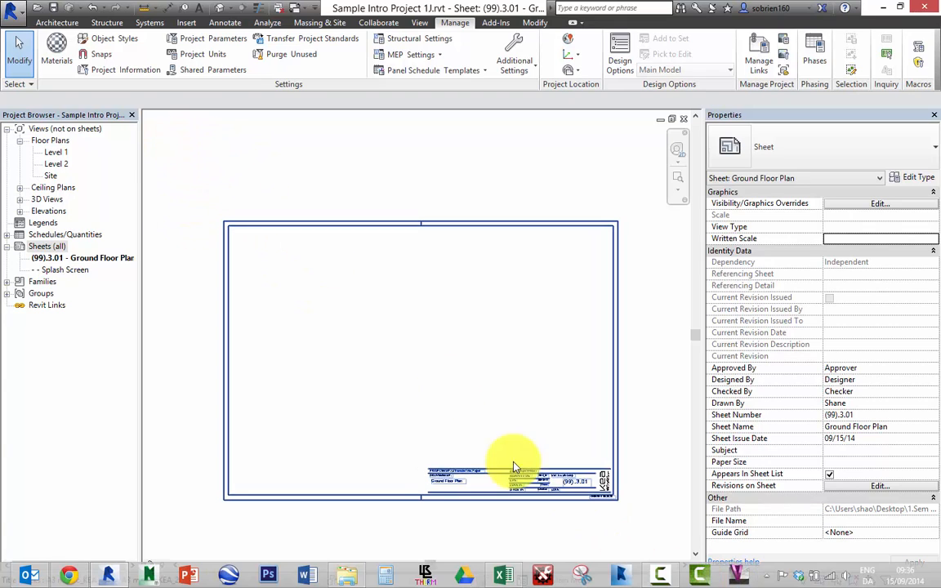
left_click(344, 188)
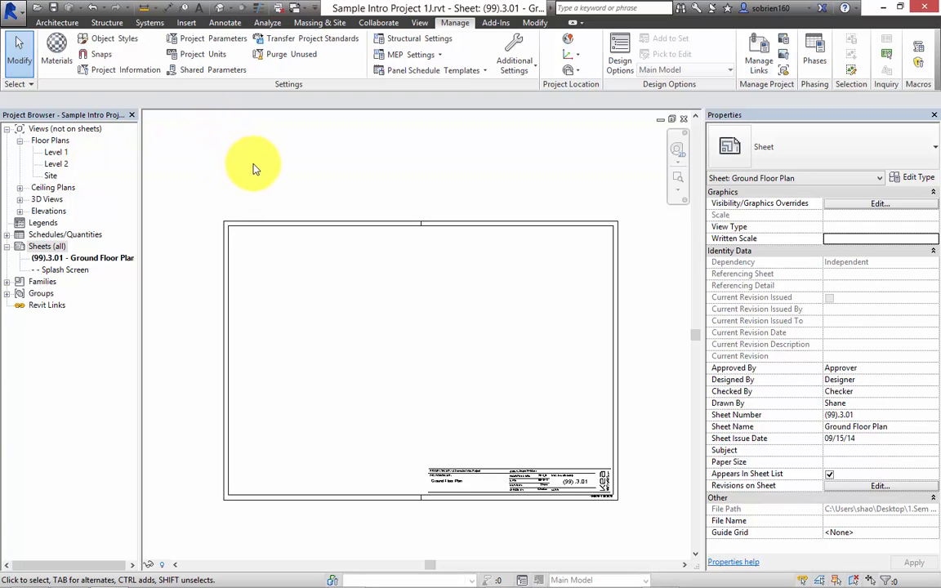
middle_click_drag(254, 168, 285, 163)
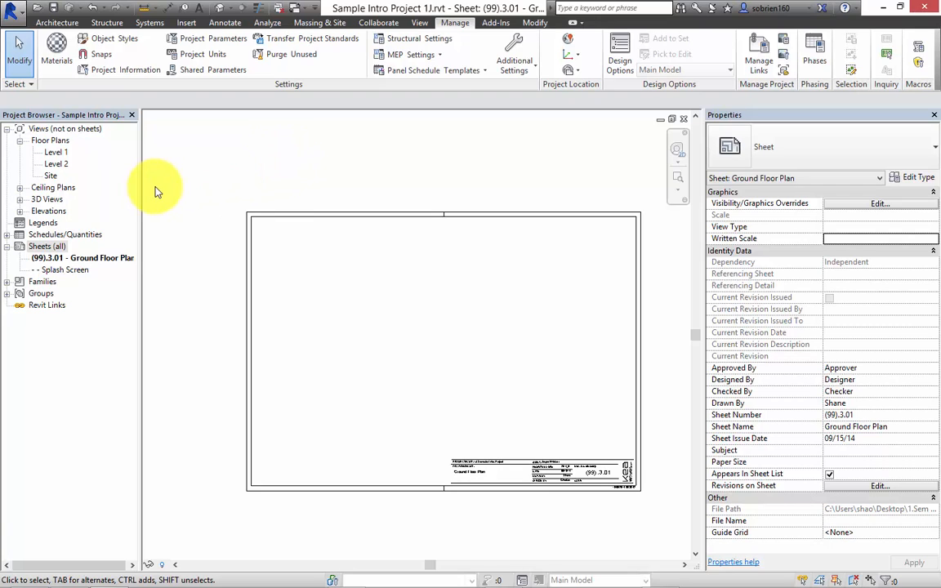
Link the CAD drawing 1 semester intro project.dwg into the Level 1 floor plan, positioned center to center.
double_click(55, 152)
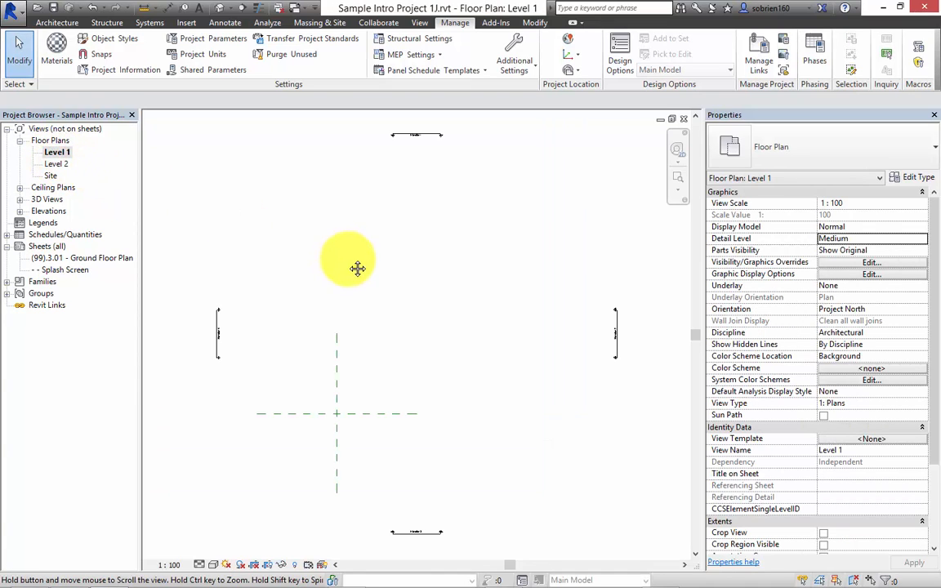
middle_click_drag(357, 269, 362, 266)
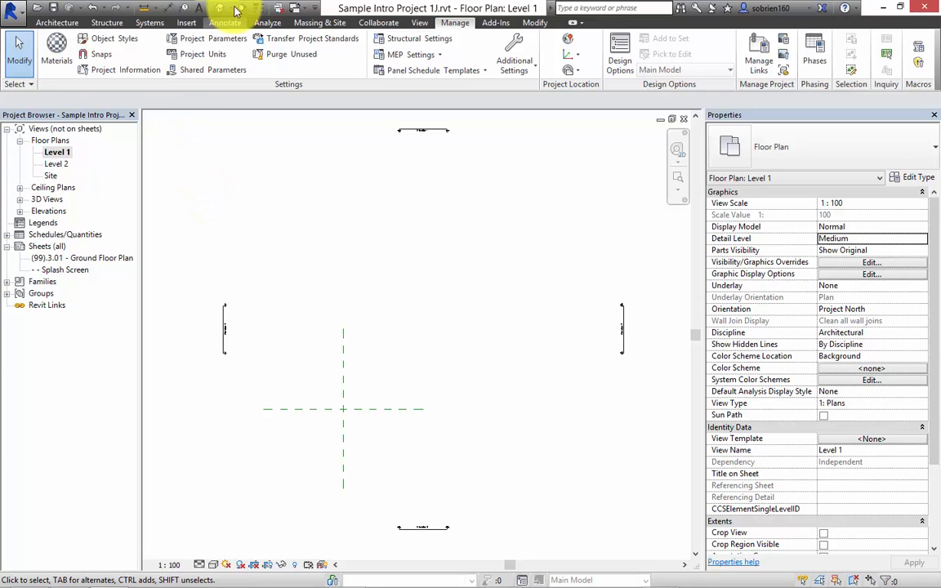
left_click(192, 23)
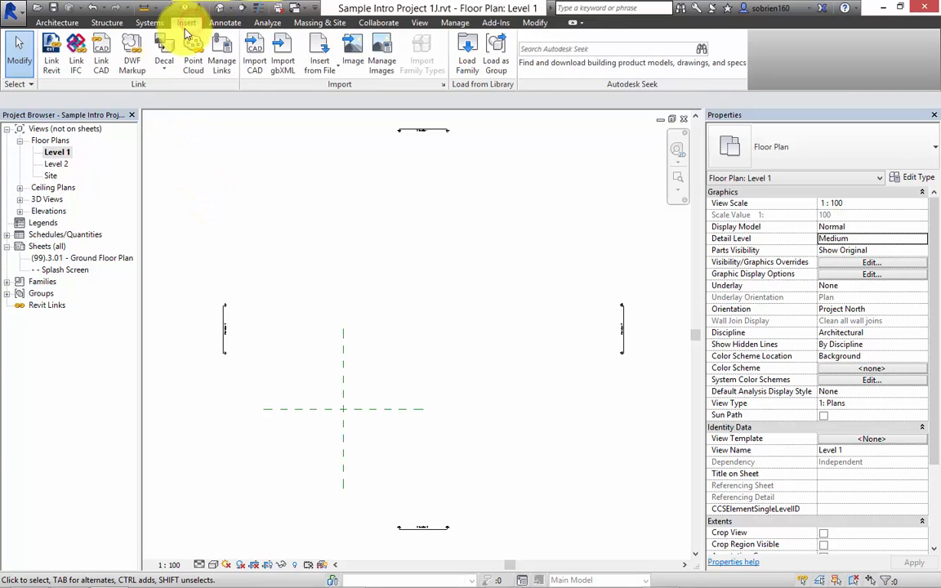
left_click(103, 64)
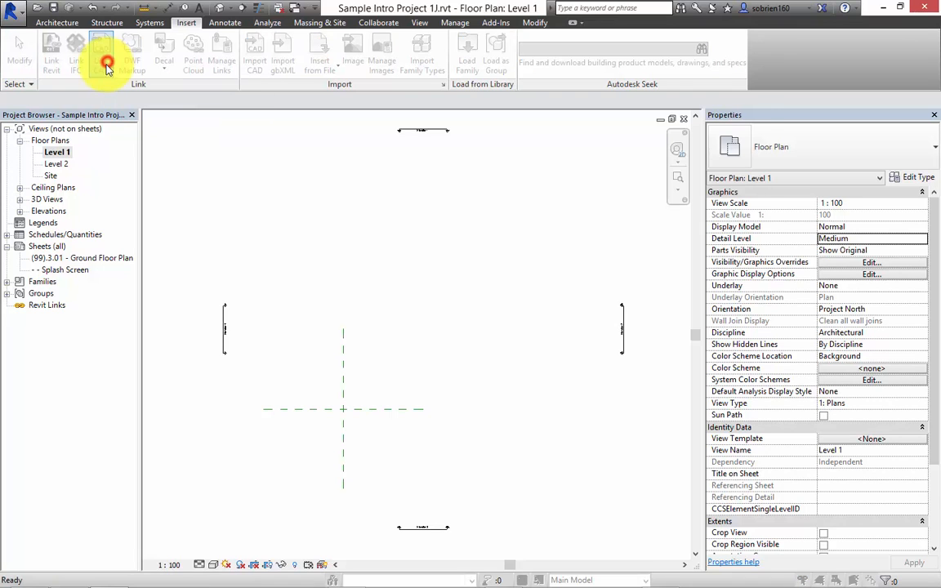
left_click(373, 163)
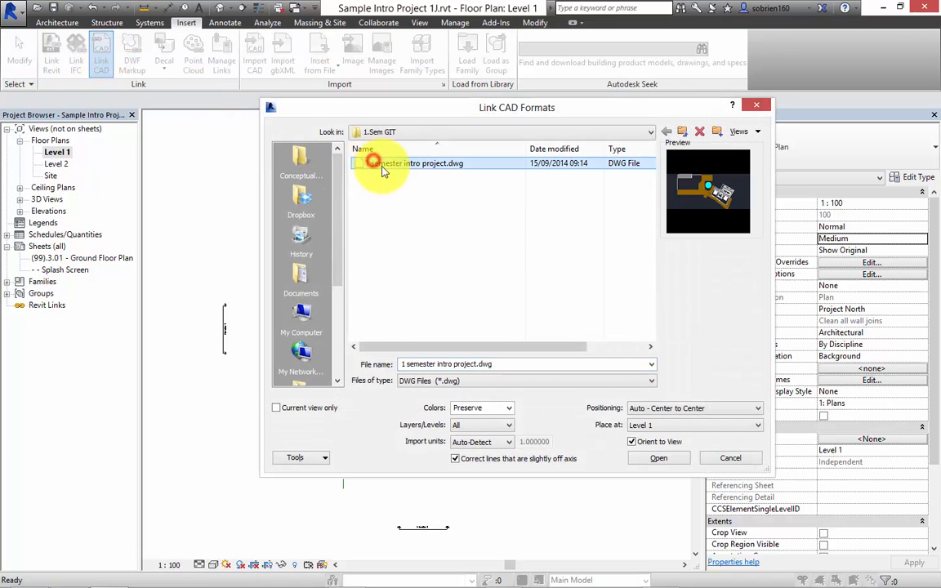
left_click(650, 460)
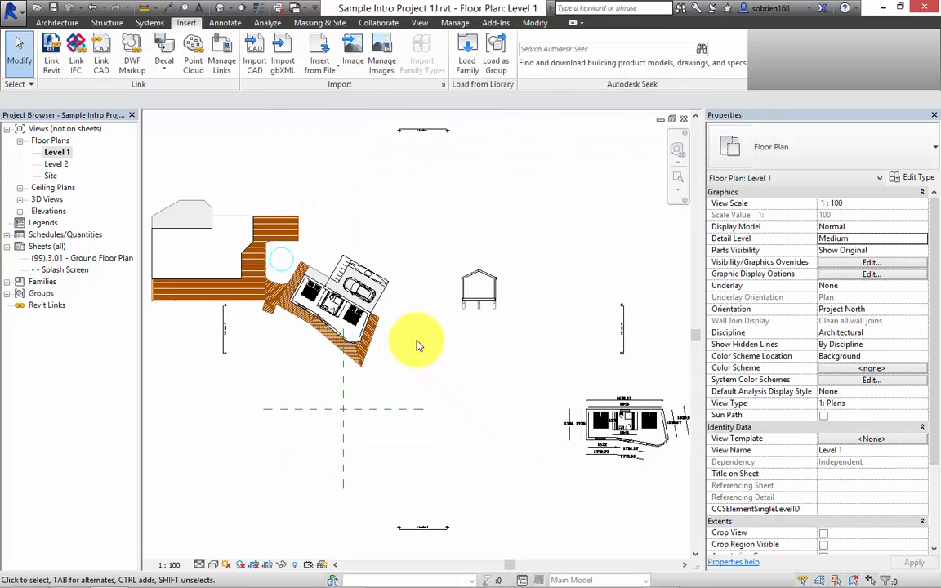
Move the linked CAD drawing so the building plan lies between the four elevation markers.
left_click(380, 311)
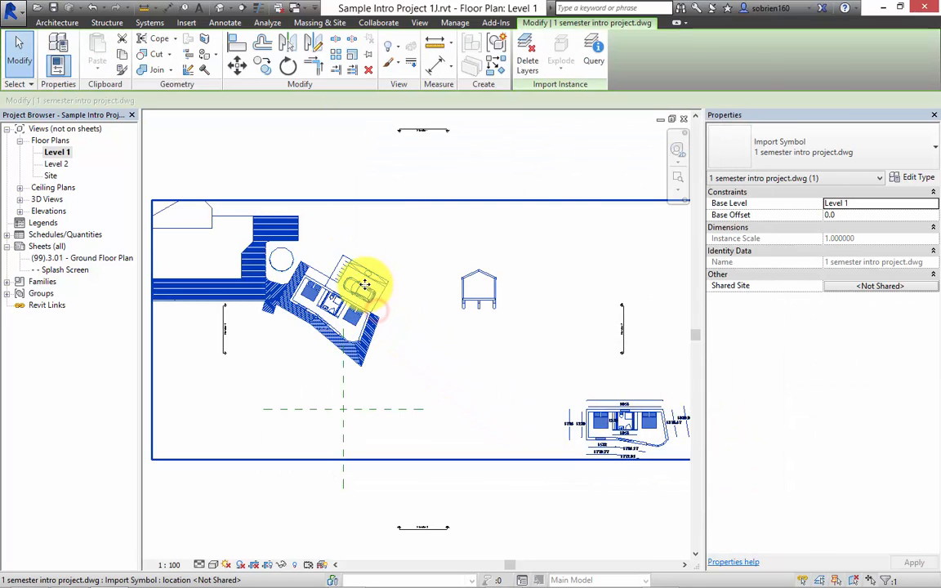
left_click_drag(372, 283, 493, 323)
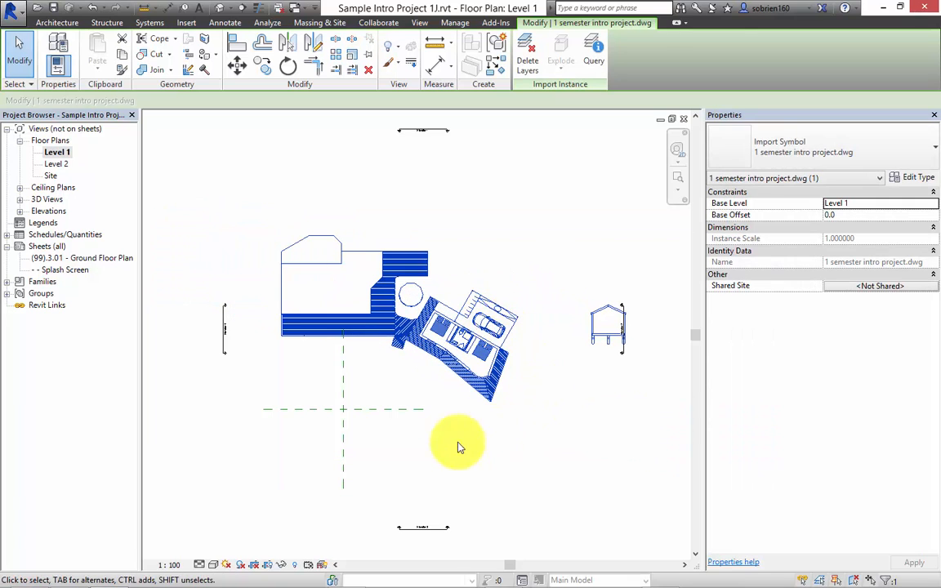
left_click(537, 200)
Examine the linked drawing up close on Level 1, in the 3D view, and again in the Level 1 plan.
scroll(463, 346, "up", 6)
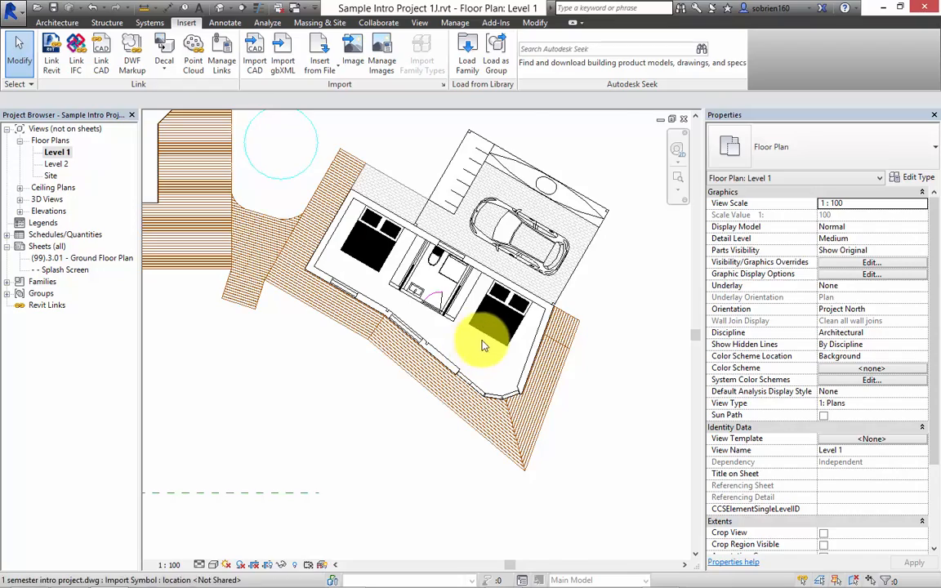
scroll(497, 338, "down", 5)
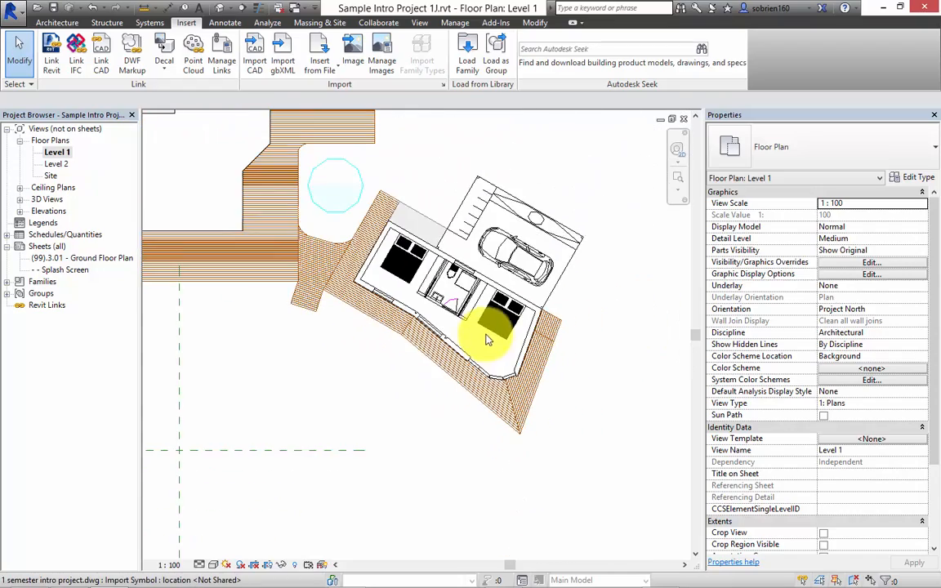
middle_click_drag(498, 336, 504, 373)
scroll(457, 355, "down", 4)
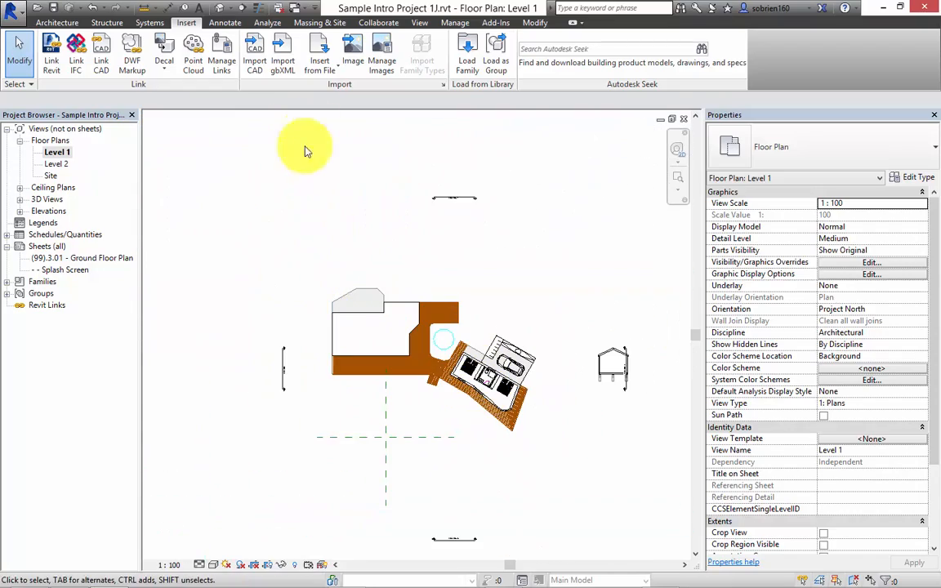
left_click(219, 9)
middle_click_drag(347, 236, 137, 210, "shift")
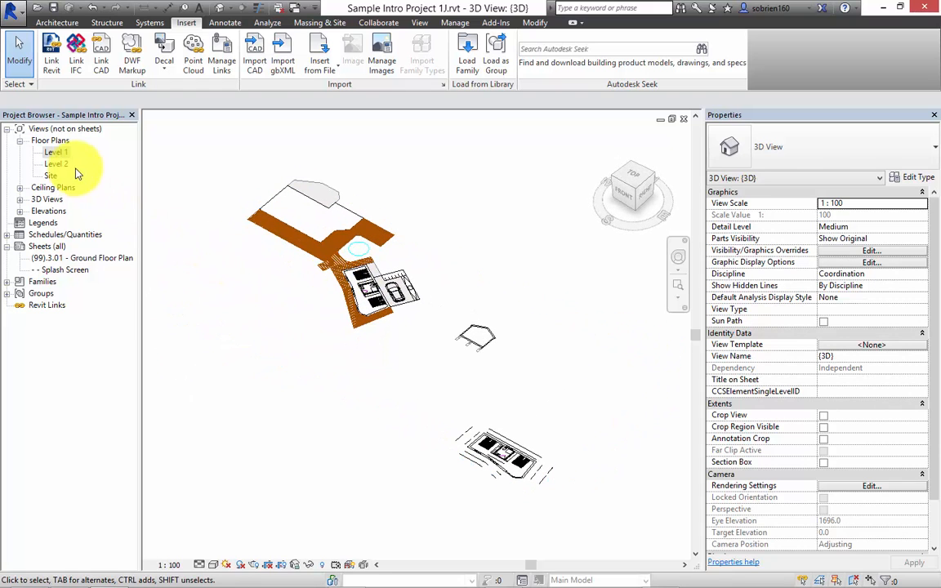
double_click(59, 153)
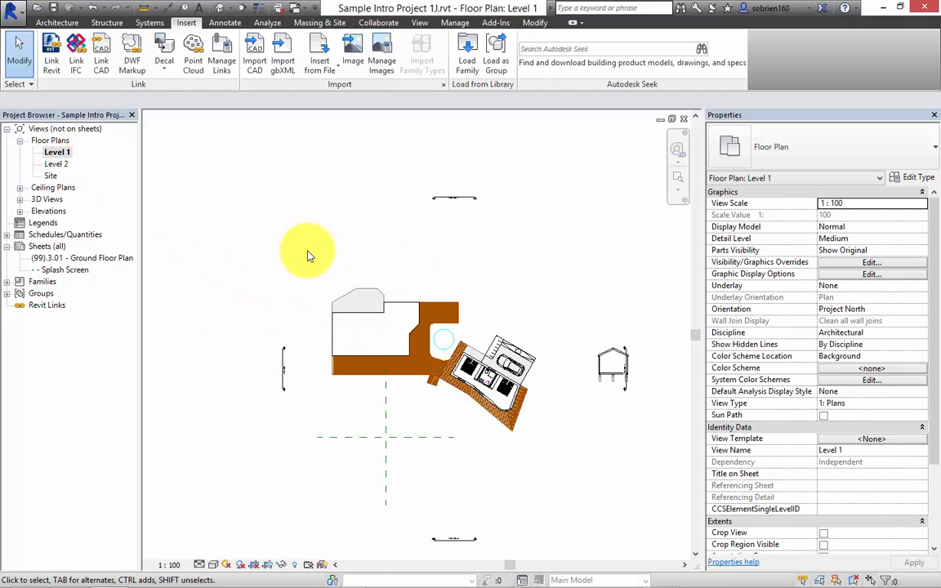
scroll(431, 344, "up", 3)
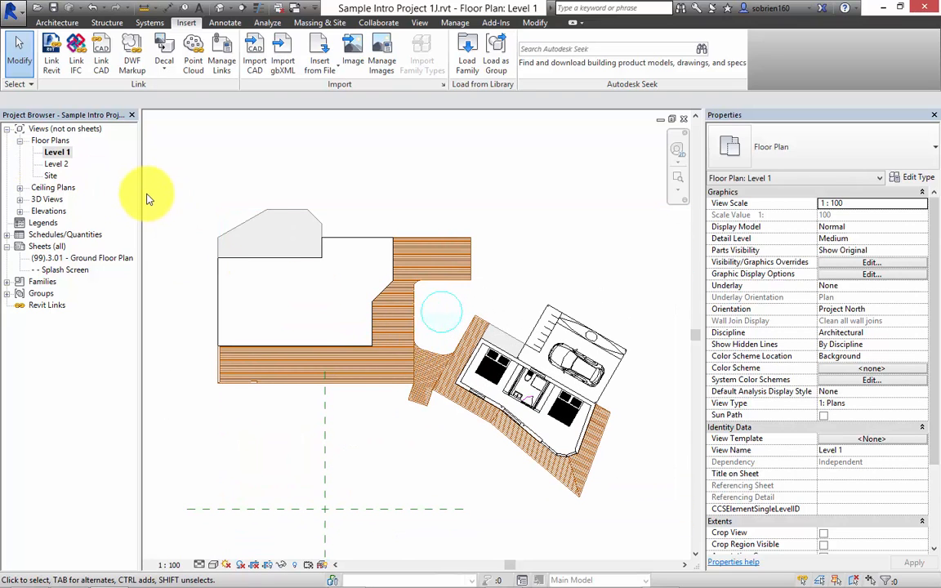
In the Site plan, create a roughly square toposurface of about 2170 m² around the building plan from four corner points at elevation 0.0.
scroll(147, 198, "down", 1)
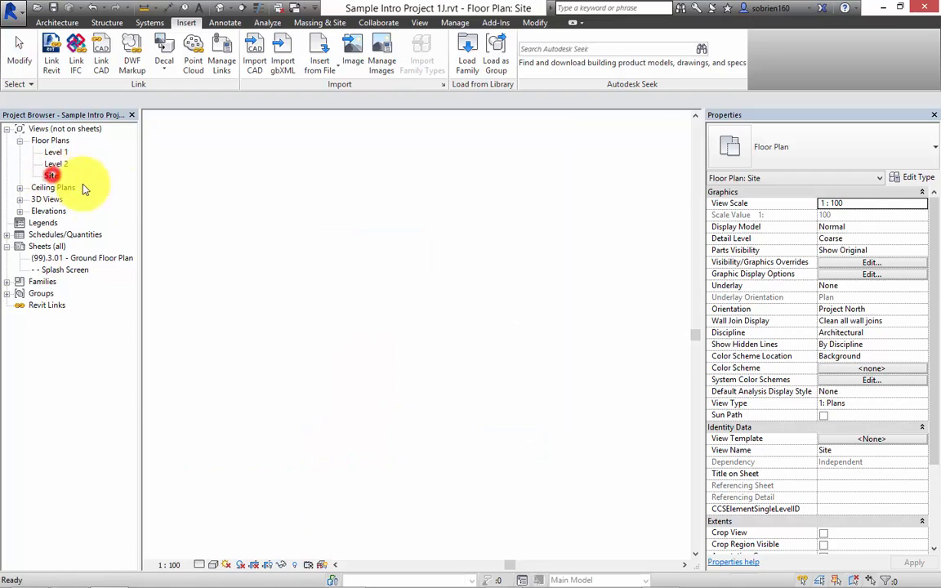
scroll(532, 317, "down", 3)
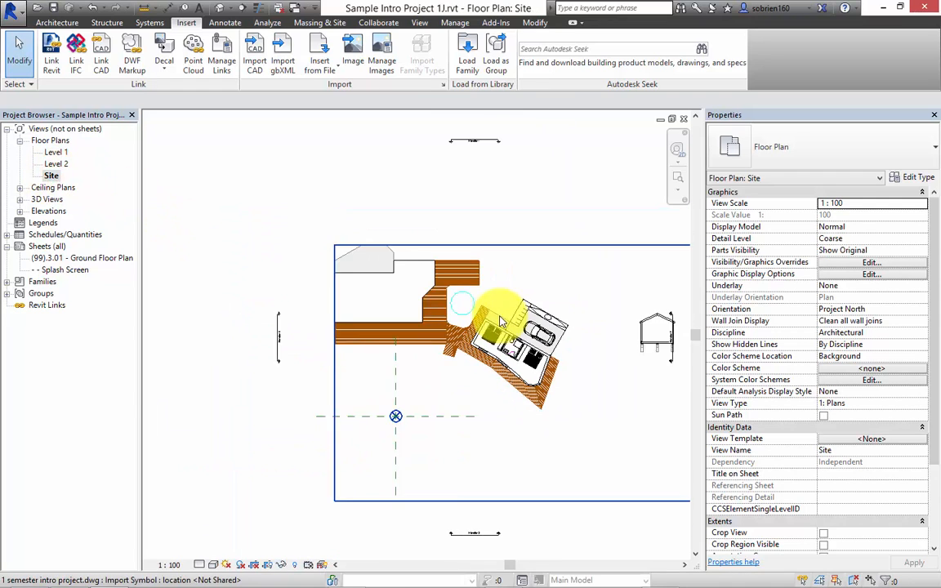
middle_click_drag(429, 311, 362, 286)
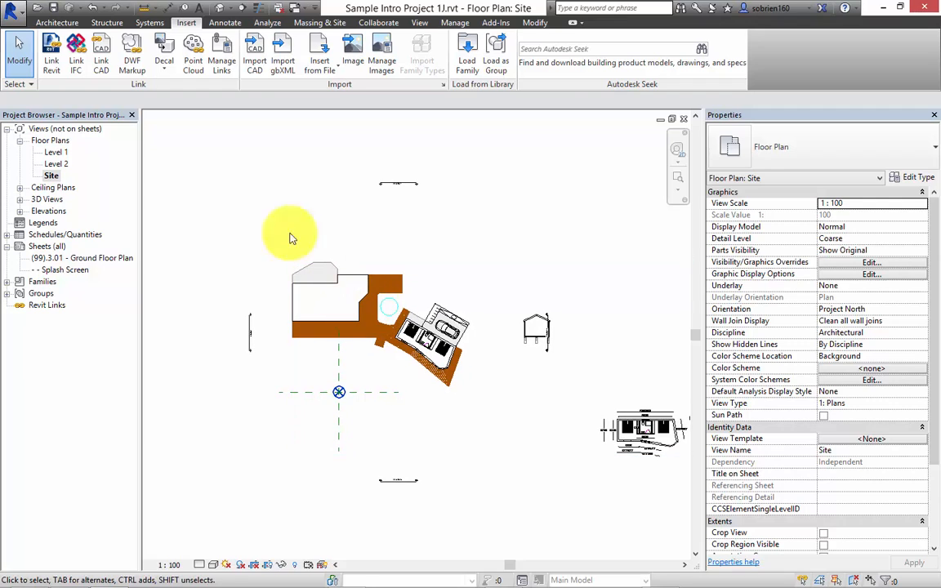
left_click(319, 22)
left_click(306, 51)
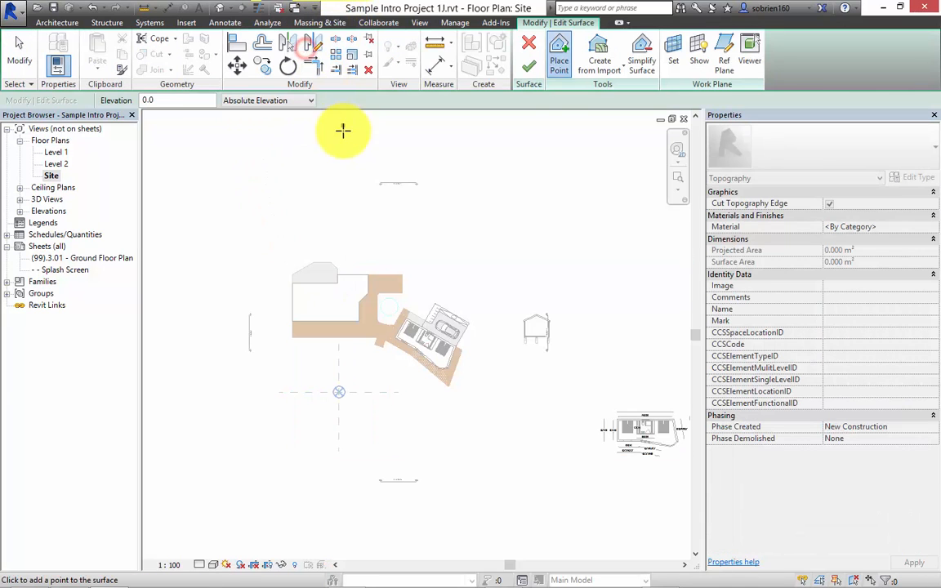
left_click(263, 195)
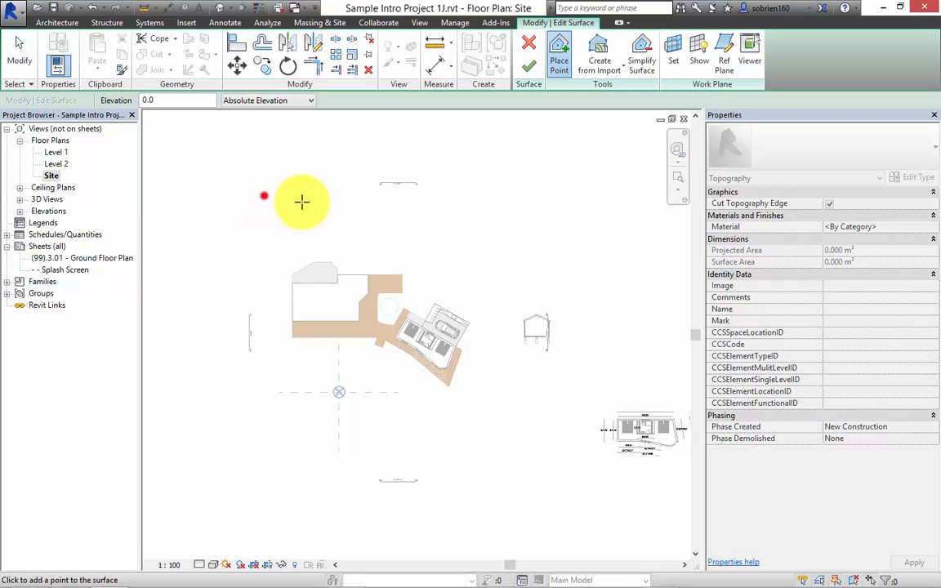
left_click(548, 193)
left_click(544, 471)
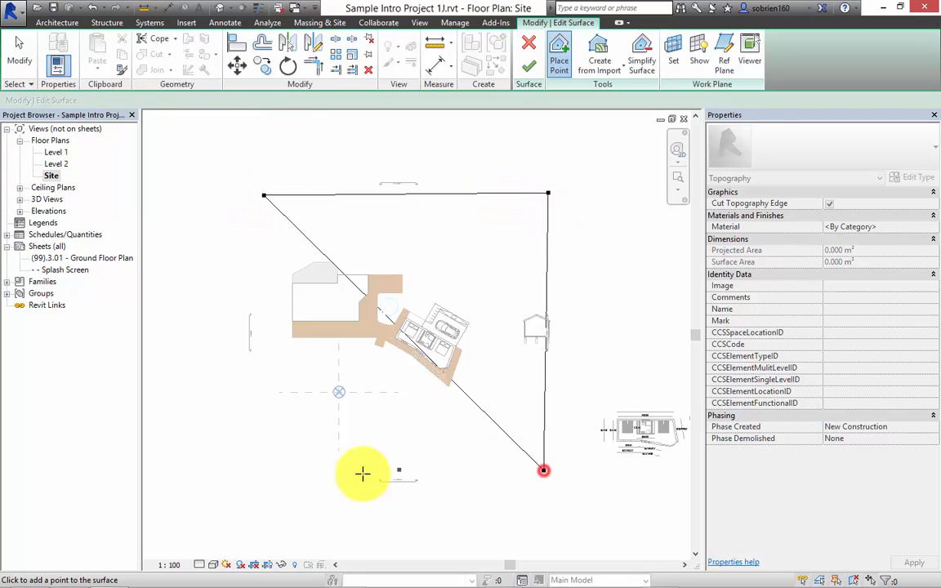
left_click(265, 470)
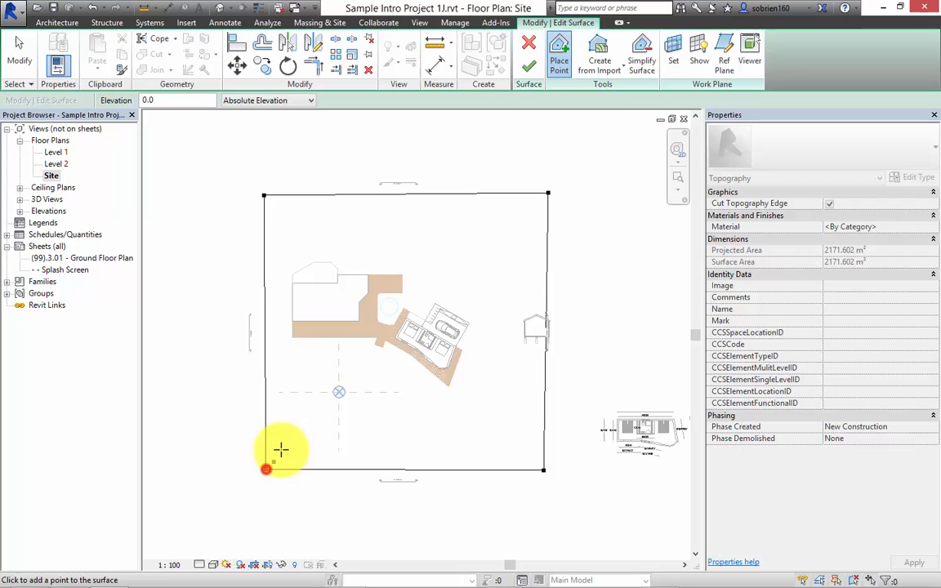
left_click(530, 71)
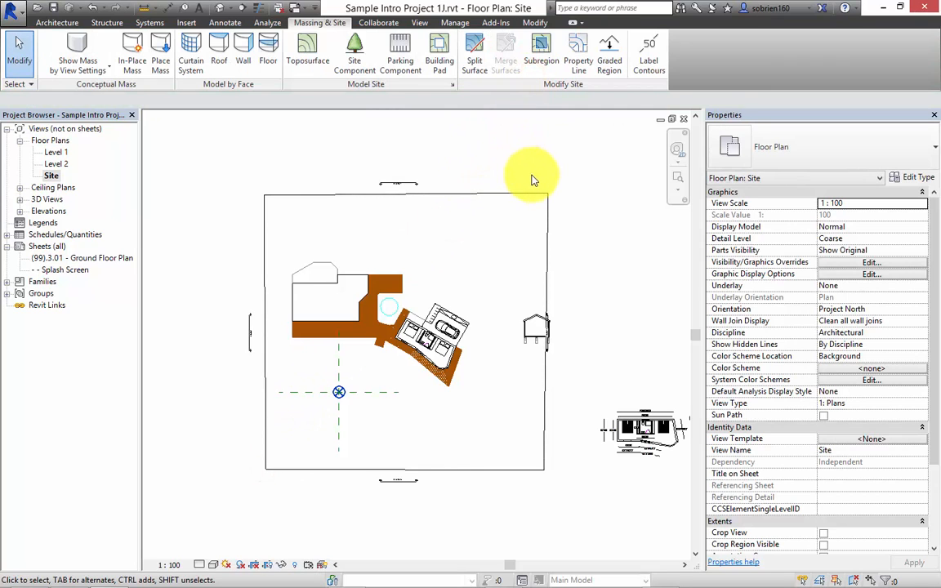
scroll(506, 245, "up", 4)
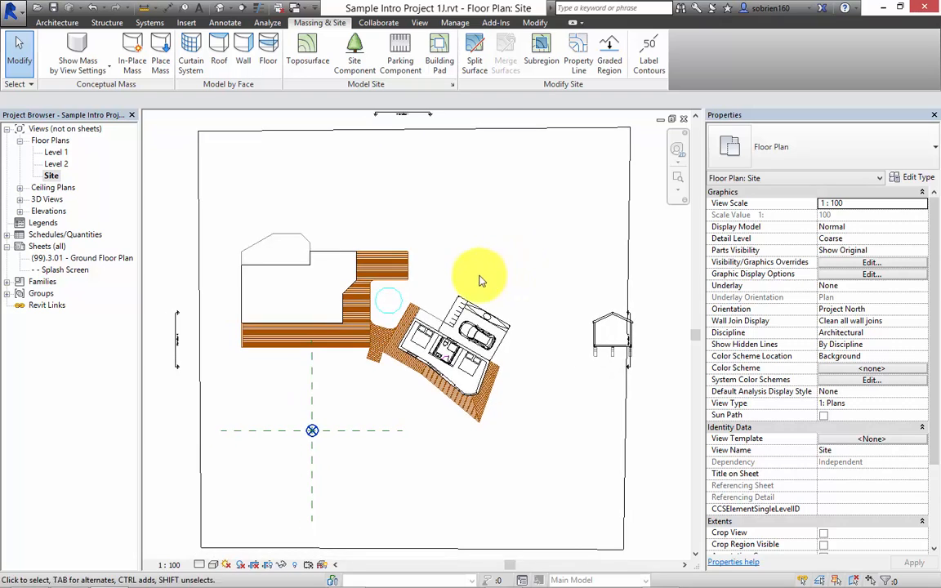
middle_click_drag(517, 257, 483, 297)
middle_click_drag(381, 318, 388, 335)
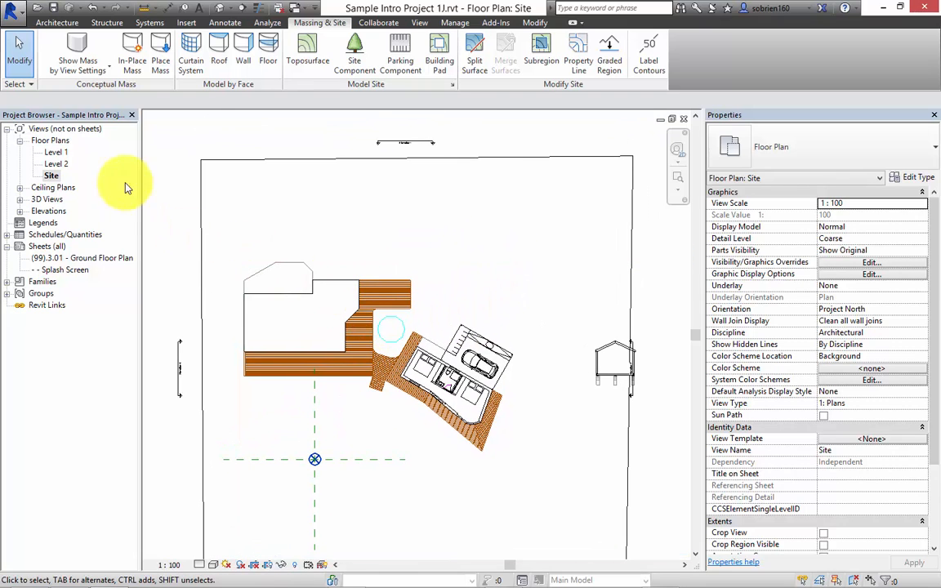
Start the Wall tool in the Level 1 floor plan and set the location line for new walls to Finish Face: Exterior.
double_click(64, 155)
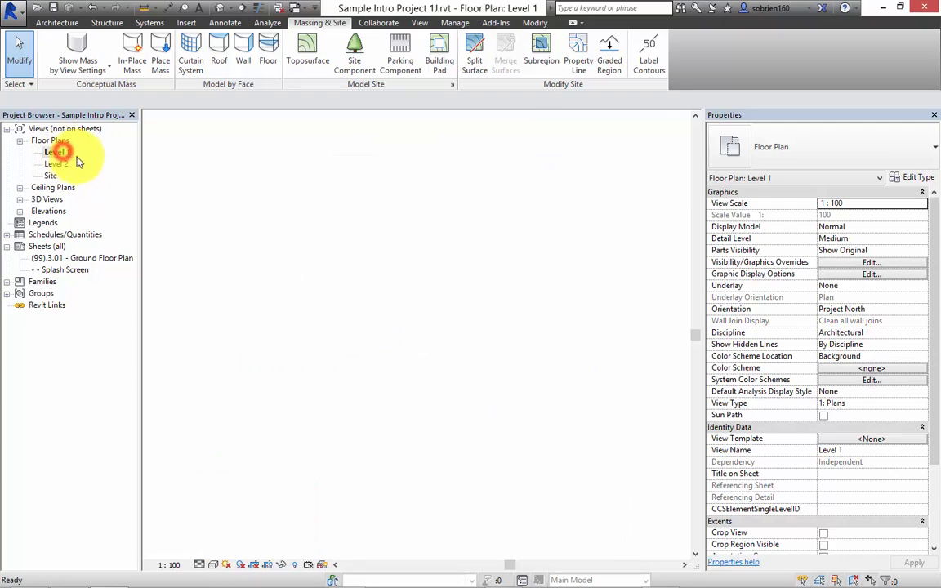
scroll(437, 328, "up", 3)
scroll(491, 370, "up", 3)
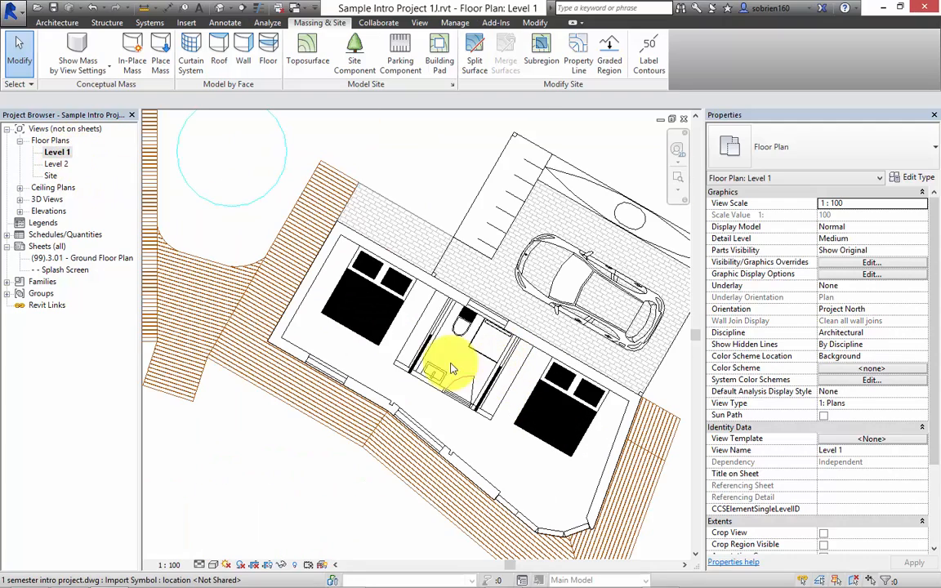
middle_click_drag(414, 391, 438, 369)
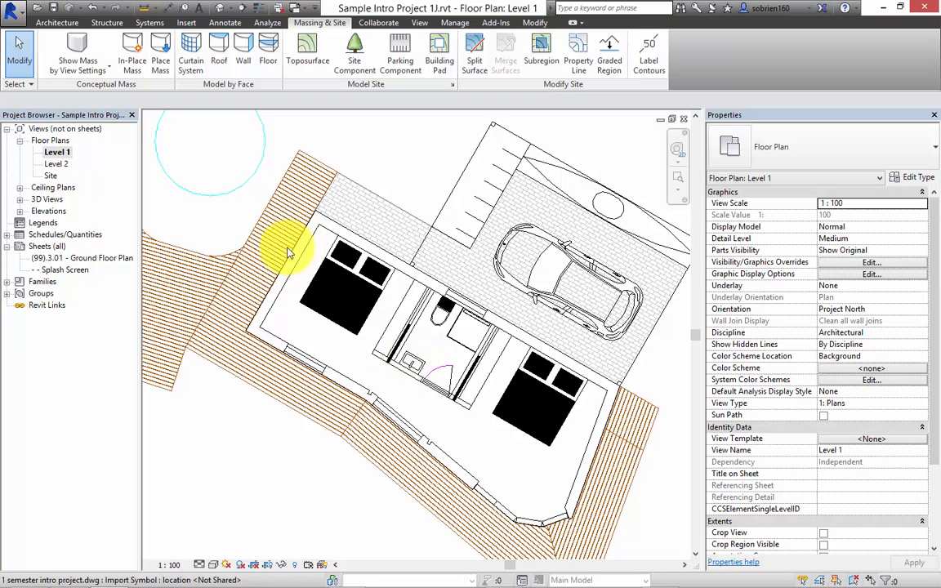
left_click(58, 22)
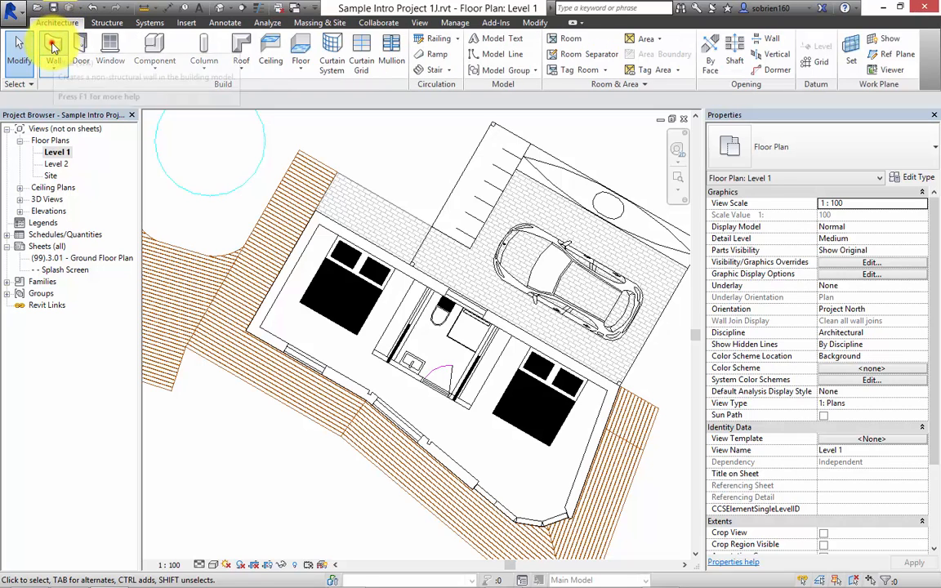
left_click(53, 47)
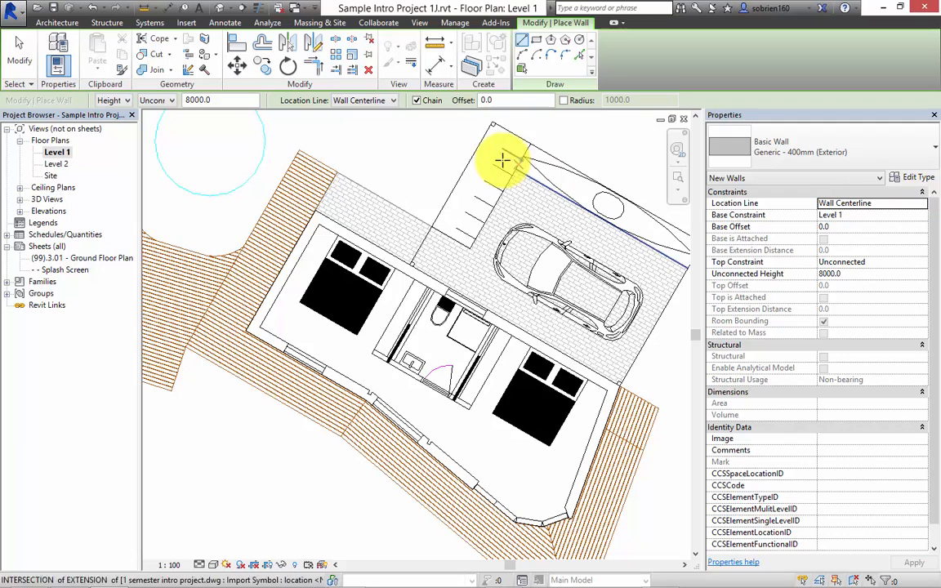
left_click(391, 100)
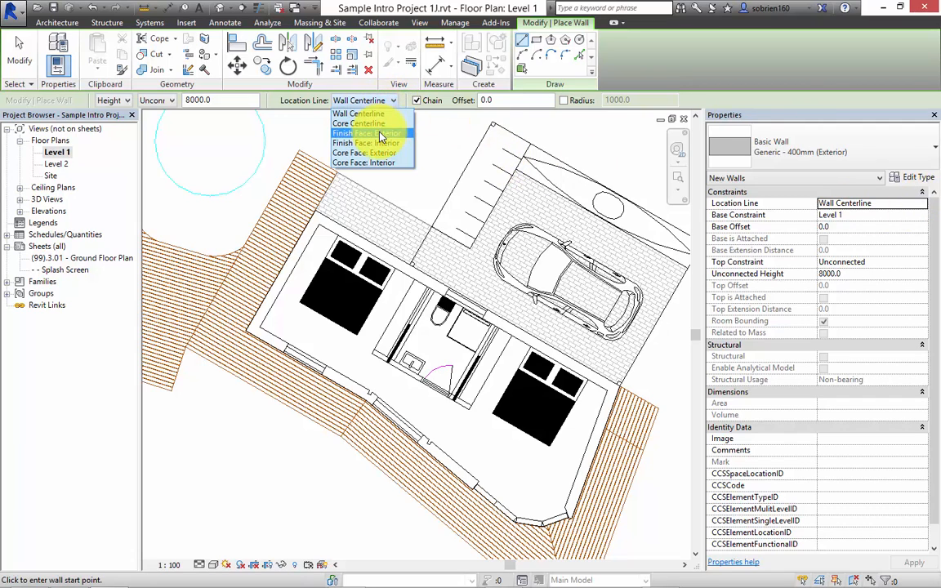
left_click(379, 134)
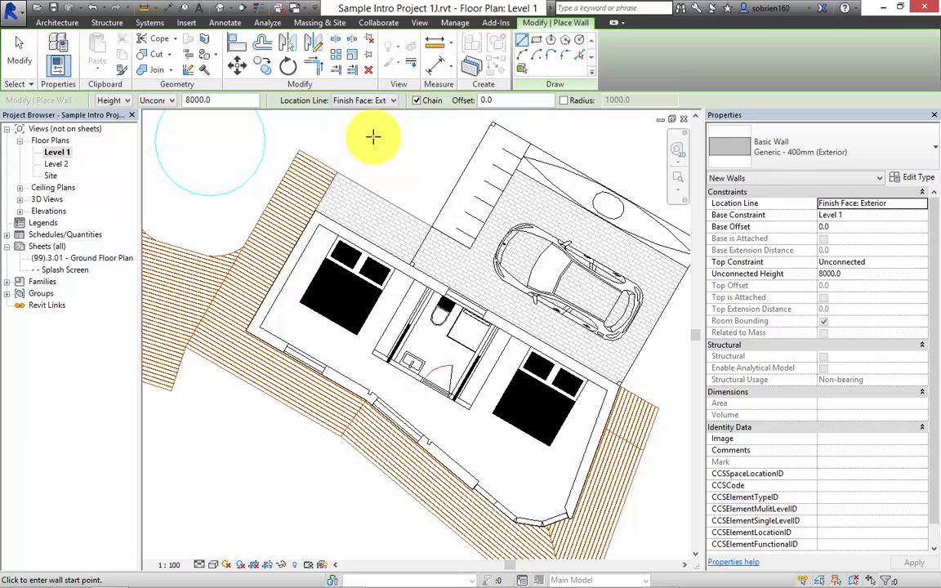
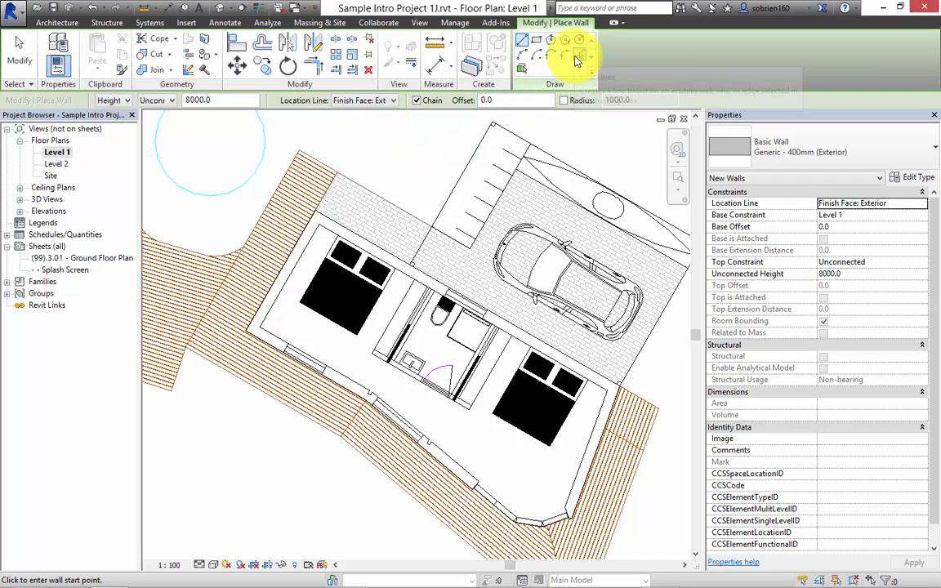
Place a Generic - 400mm wall with Pick Lines along the first bedroom's outer end line and flip it toward the building's interior.
left_click(578, 59)
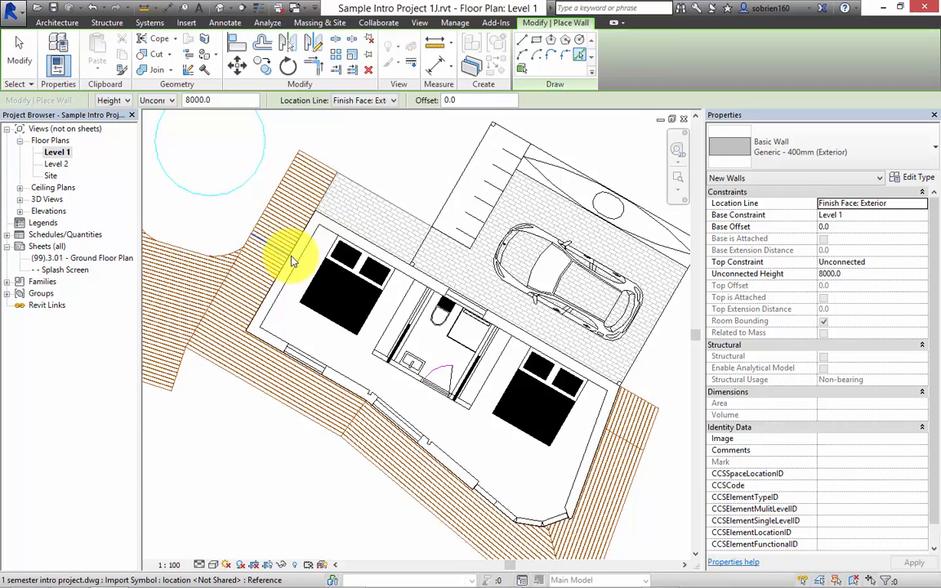
scroll(292, 261, "up", 5)
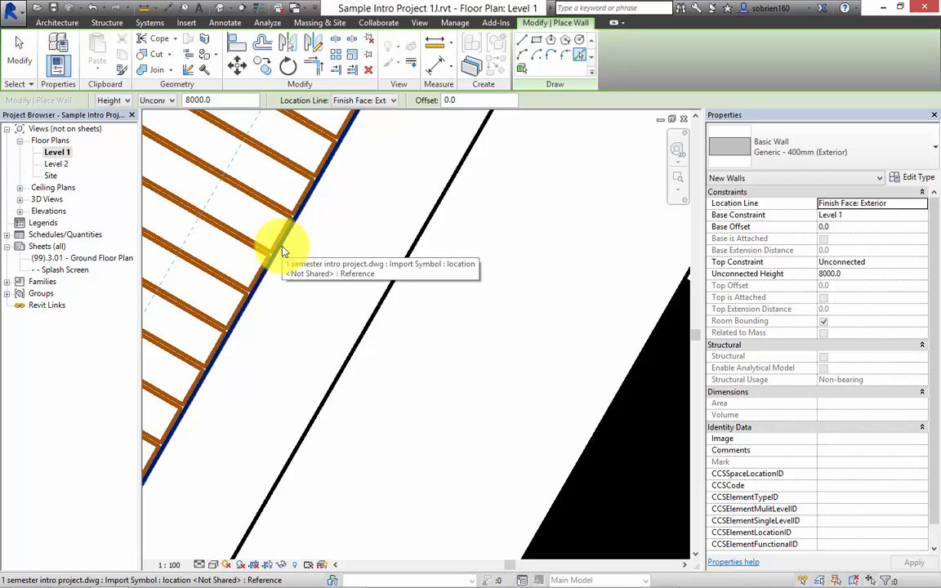
scroll(281, 252, "down", 3)
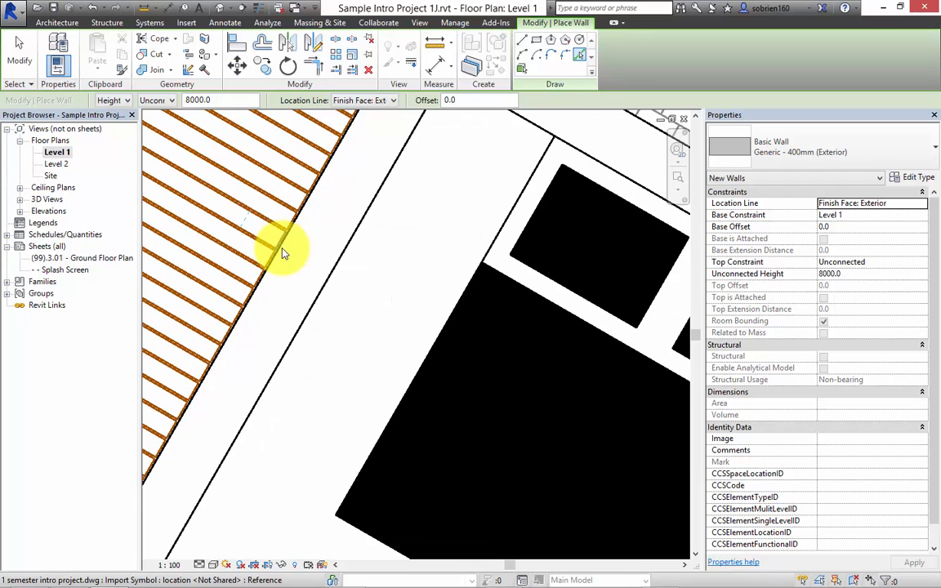
scroll(278, 260, "up", 2)
left_click(274, 275)
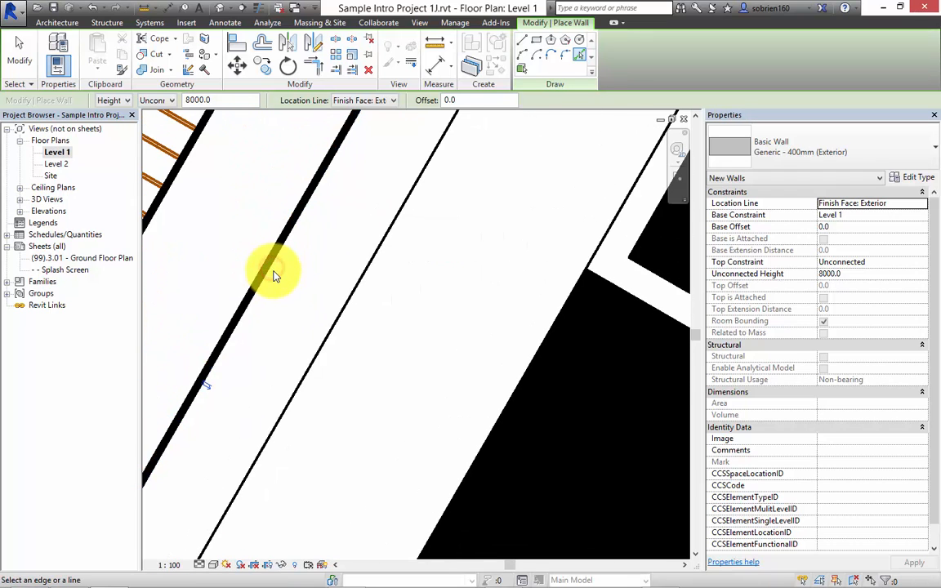
scroll(274, 274, "down", 3)
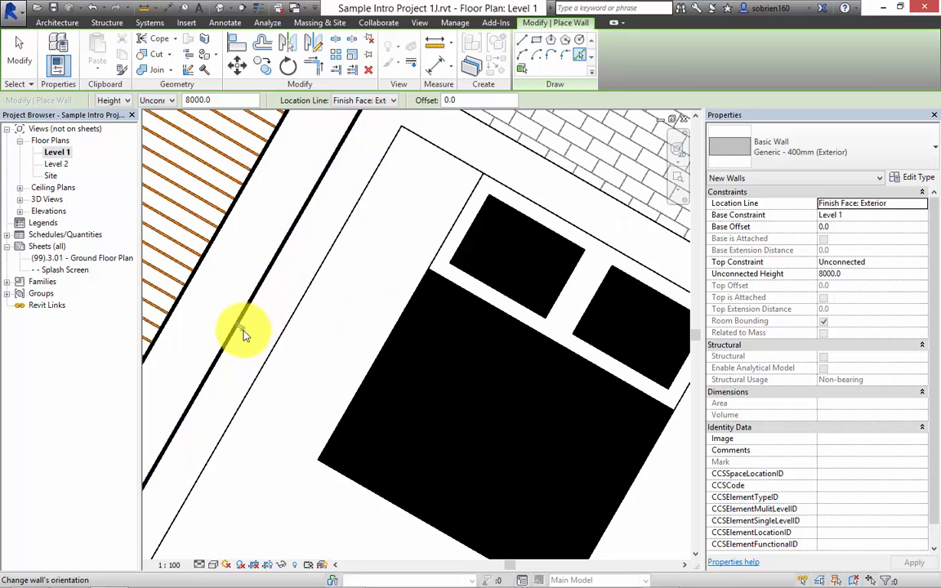
left_click(243, 328)
Place walls along the first bedroom's paving-side and deck-side exterior lines, flipping the deck-side wall toward the interior.
scroll(287, 289, "down", 2)
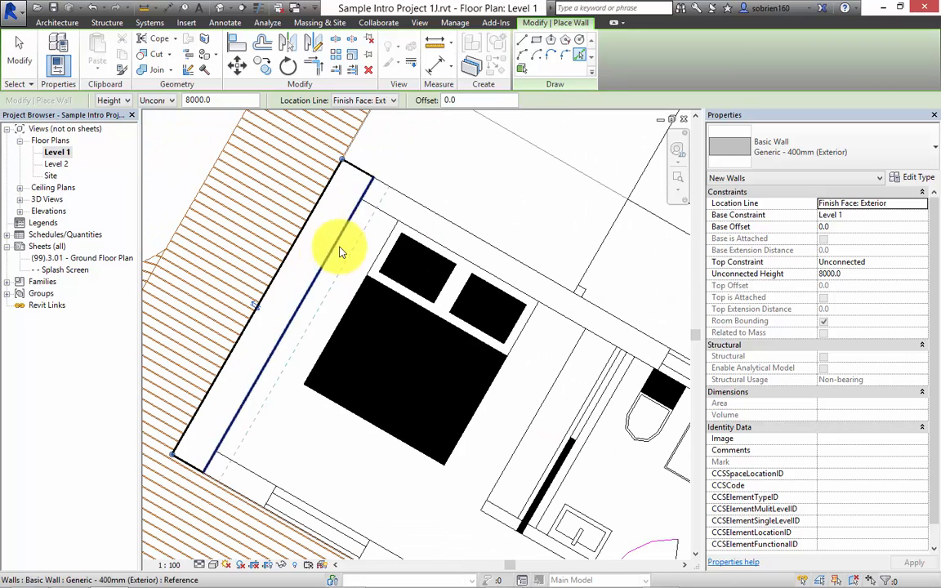
left_click(417, 211)
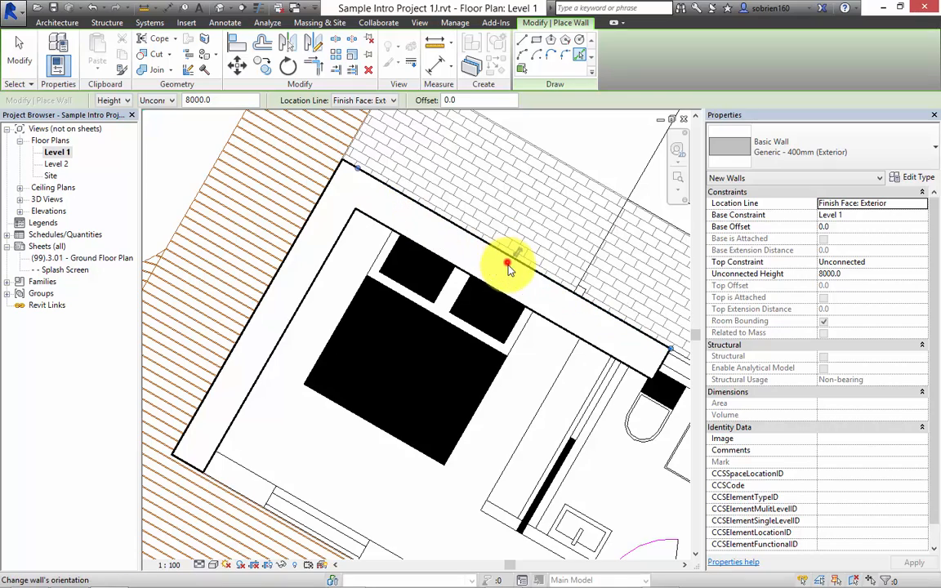
middle_click_drag(508, 262, 339, 225)
scroll(394, 267, "down", 3)
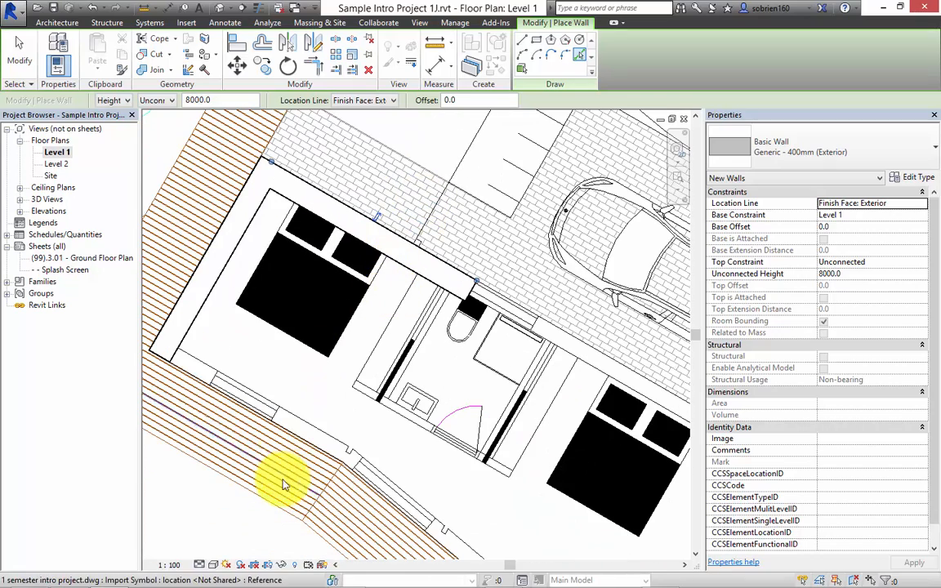
left_click(299, 438)
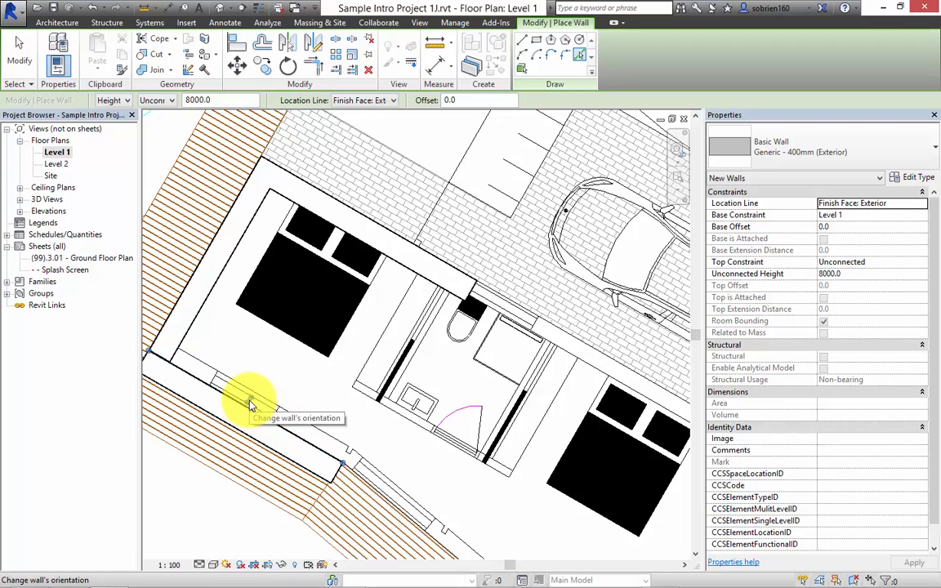
scroll(250, 406, "up", 4)
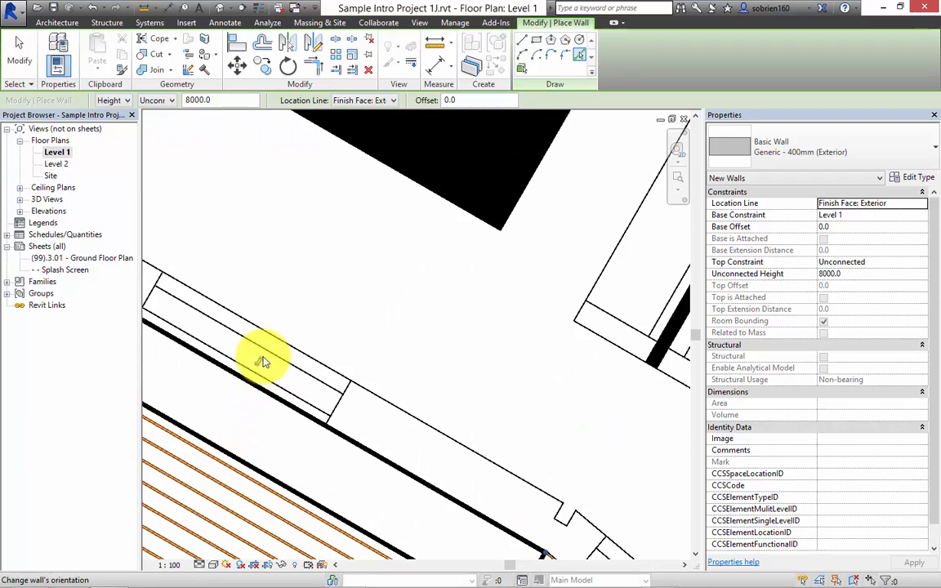
mouse_move(247, 369)
middle_mouse_down()
mouse_move(347, 357)
mouse_move(410, 400)
mouse_move(414, 392)
middle_mouse_up()
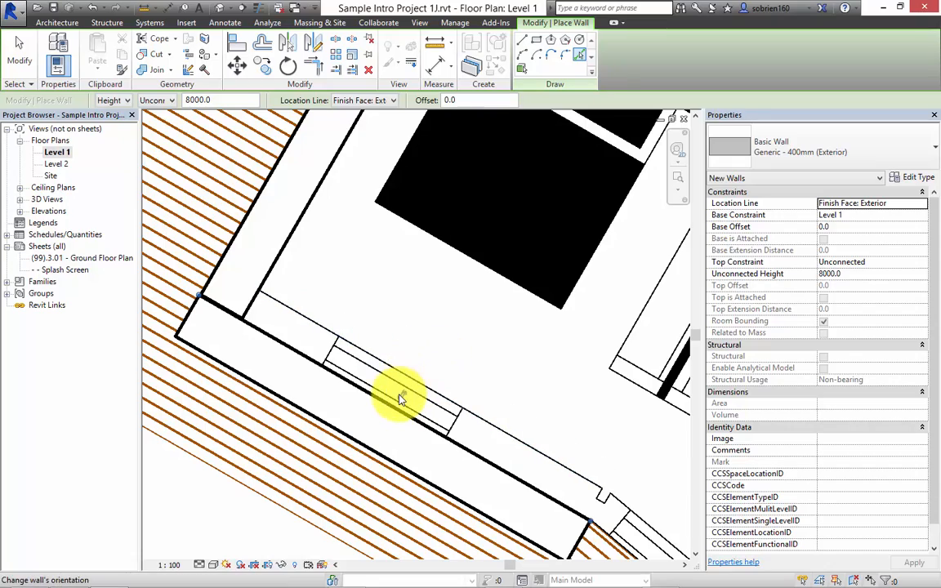
left_click(399, 394)
Place a wall along the slanted exterior line beside the second bedroom at the opposite end and flip it toward the interior.
scroll(410, 406, "down", 5)
middle_click_drag(423, 432, 266, 396)
scroll(467, 450, "up", 5)
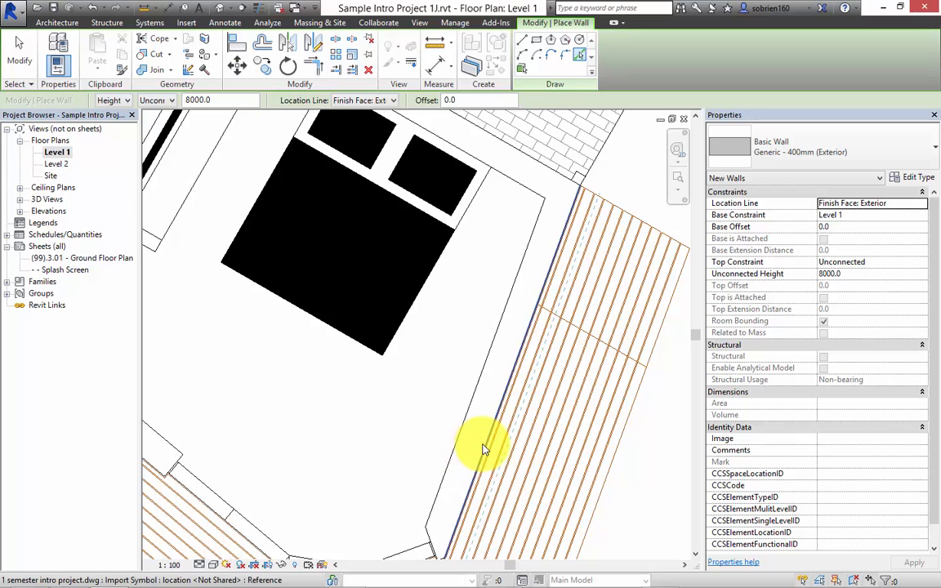
scroll(485, 449, "up", 4)
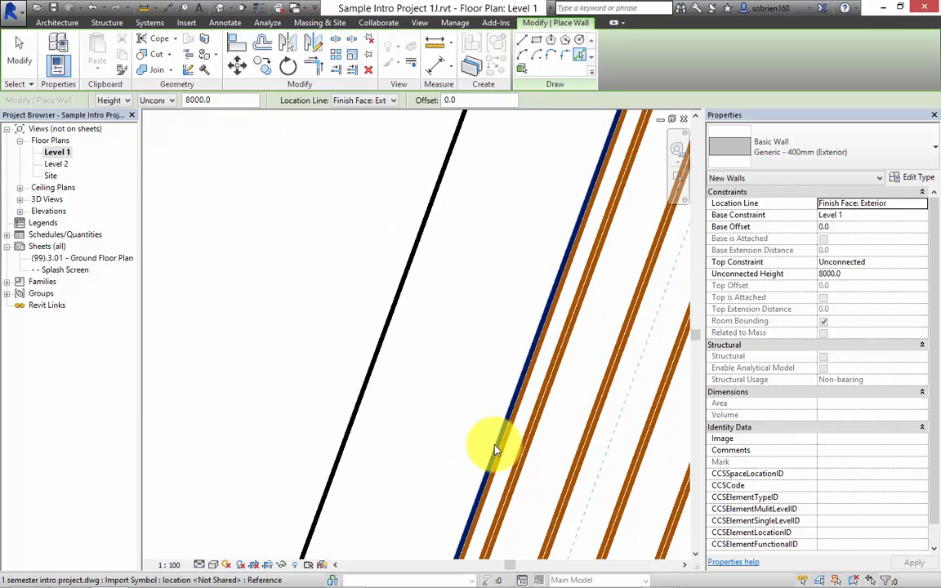
left_click(494, 448)
scroll(494, 448, "down", 5)
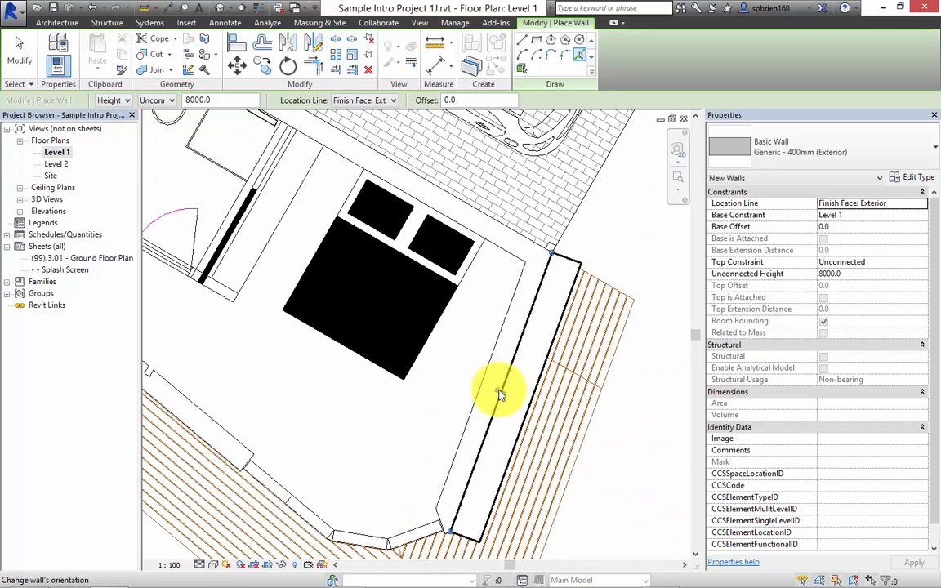
left_click(499, 391)
Place a wall along the long diagonal deck-side exterior line and flip it toward the interior.
scroll(425, 412, "down", 5)
scroll(413, 415, "up", 4)
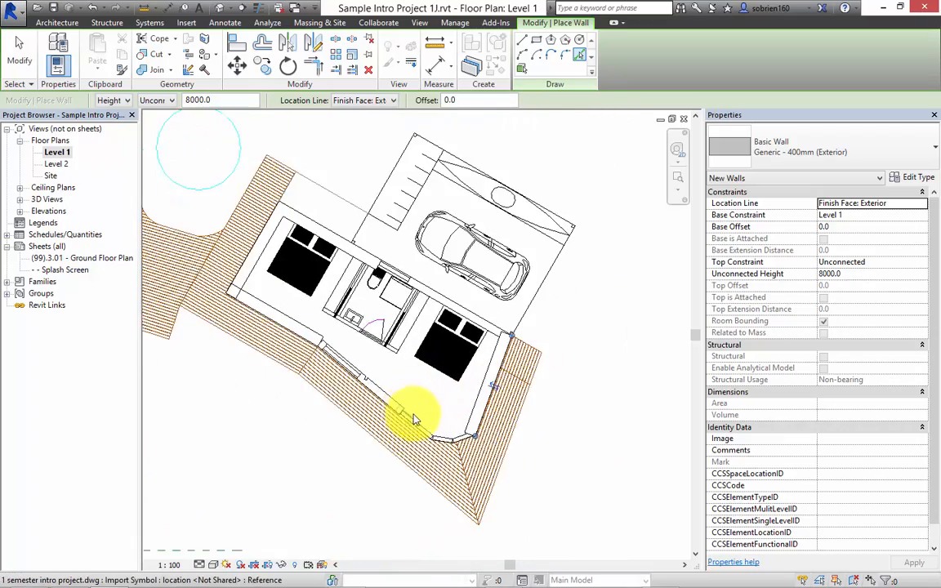
scroll(456, 446, "up", 4)
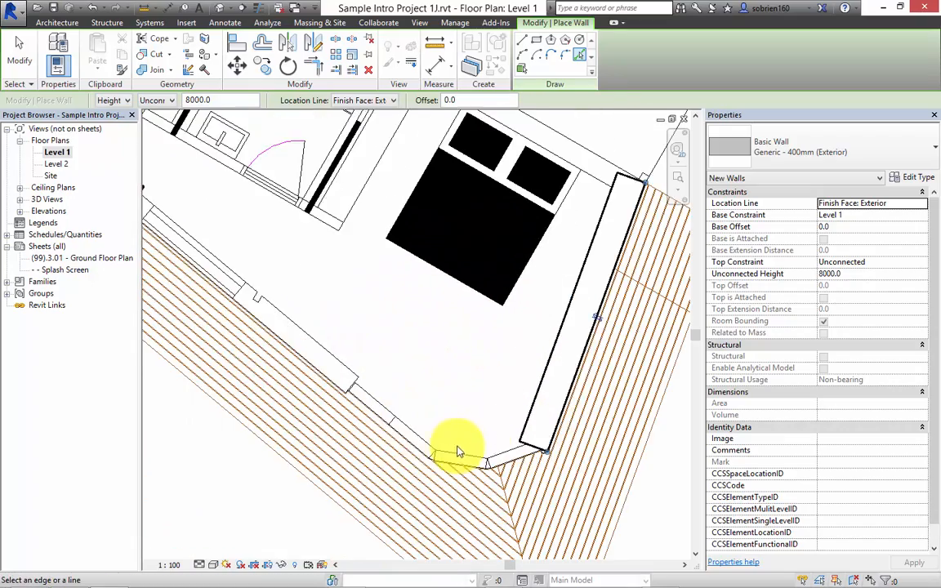
middle_click_drag(375, 451, 607, 502)
scroll(492, 459, "down", 2)
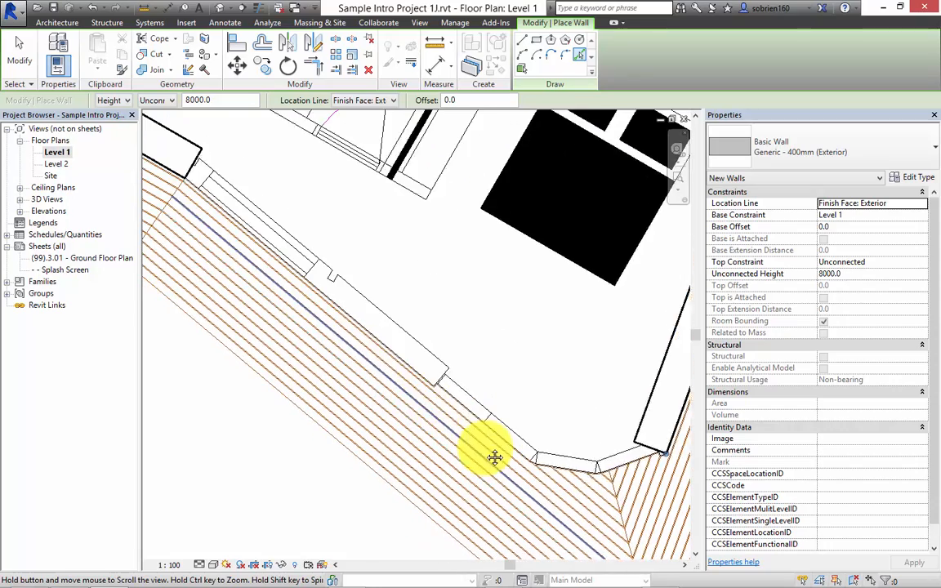
scroll(389, 342, "up", 4)
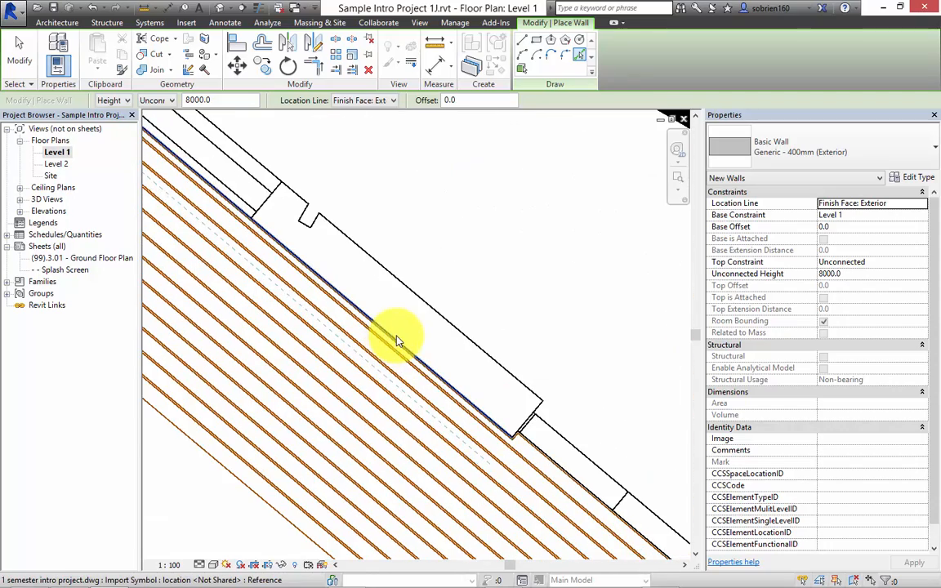
scroll(397, 342, "up", 2)
left_click(400, 351)
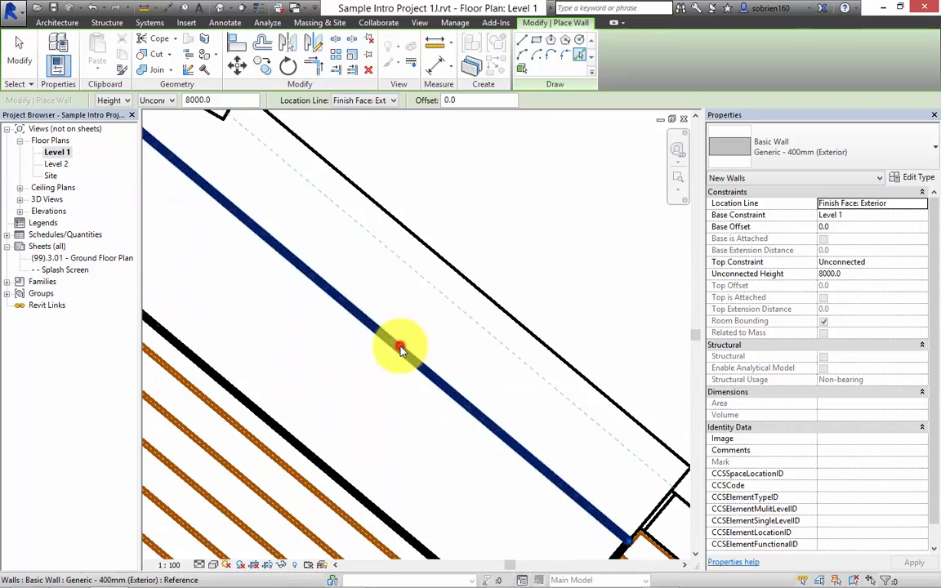
scroll(316, 407, "down", 5)
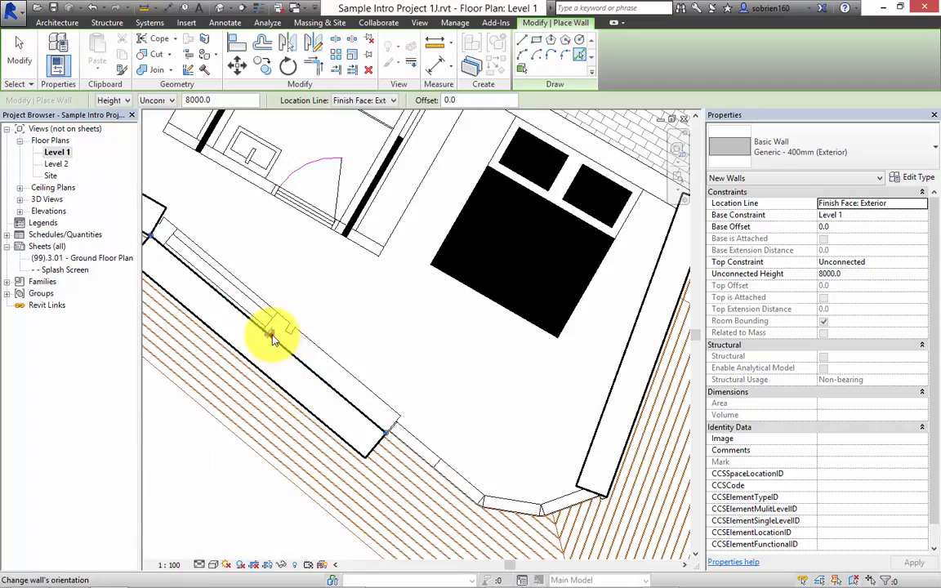
left_click(272, 338)
Place a wall along the slightly recessed line continuing the diagonal facade and flip it toward the interior.
scroll(273, 336, "down", 3)
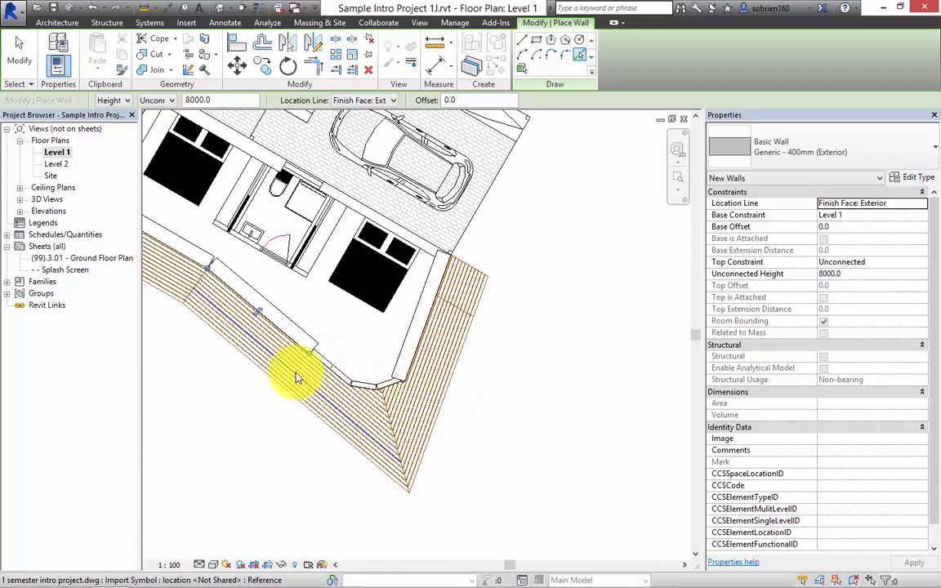
scroll(296, 378, "up", 4)
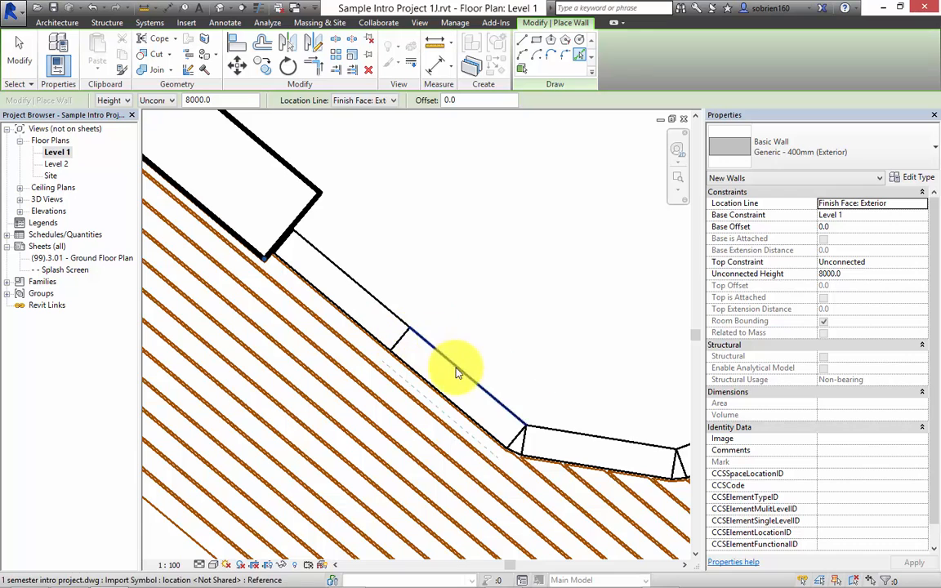
scroll(309, 341, "down", 2)
scroll(450, 372, "up", 2)
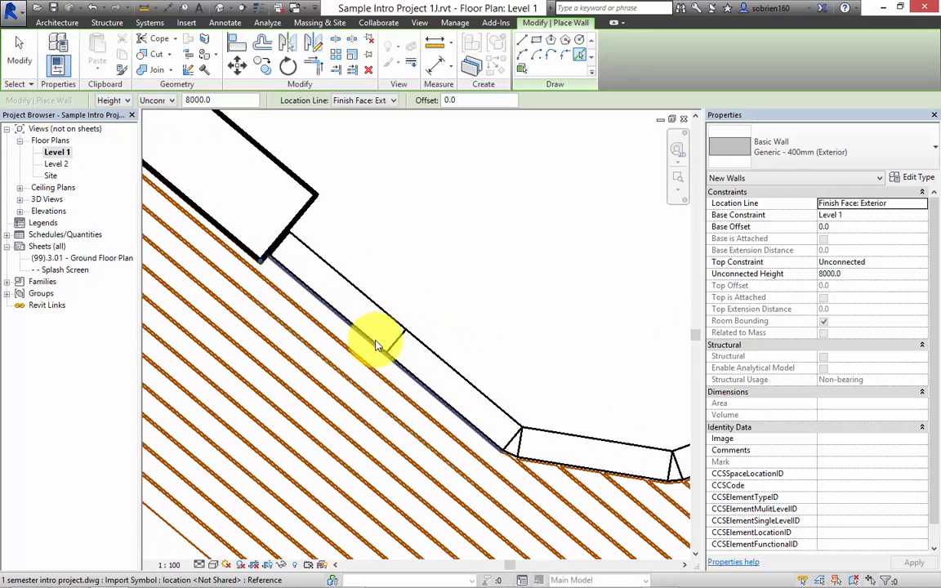
scroll(393, 357, "down", 2)
scroll(403, 370, "down", 2)
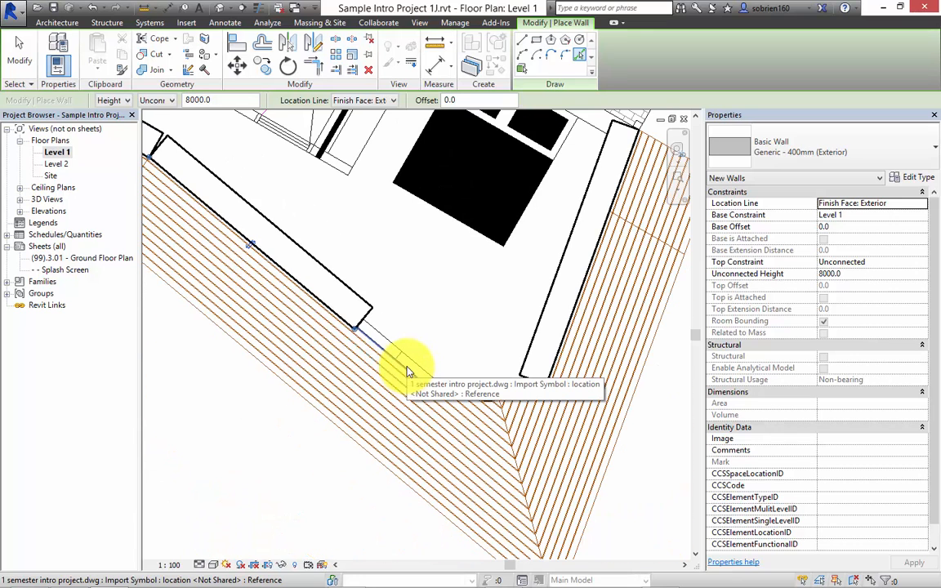
scroll(385, 357, "up", 4)
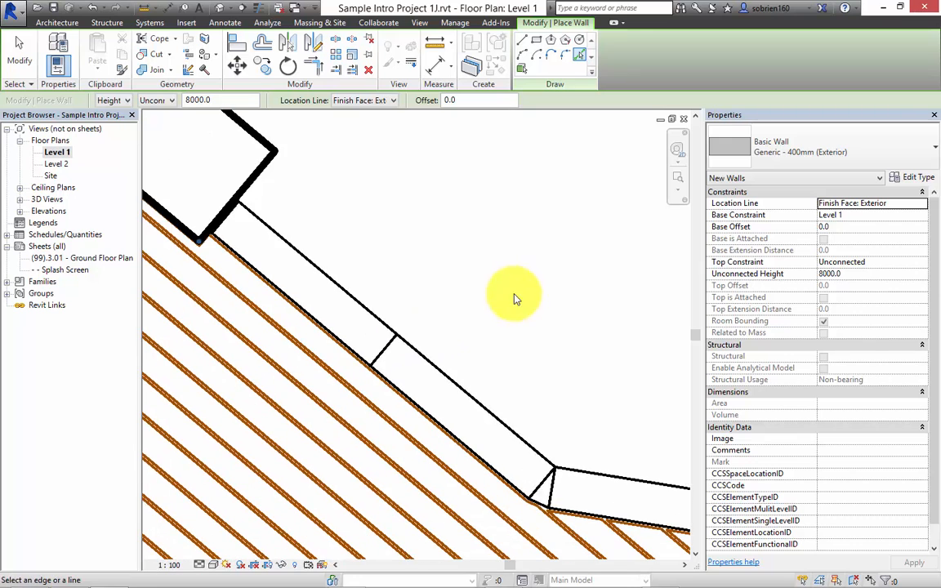
scroll(515, 298, "down", 1)
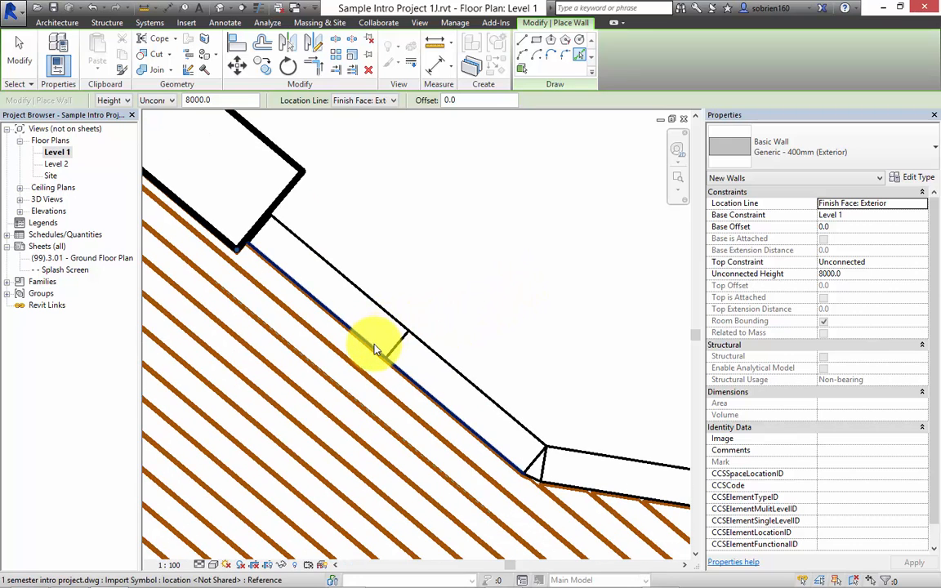
mouse_move(374, 344)
middle_mouse_down()
mouse_move(504, 361)
mouse_move(384, 320)
mouse_move(345, 324)
middle_mouse_up()
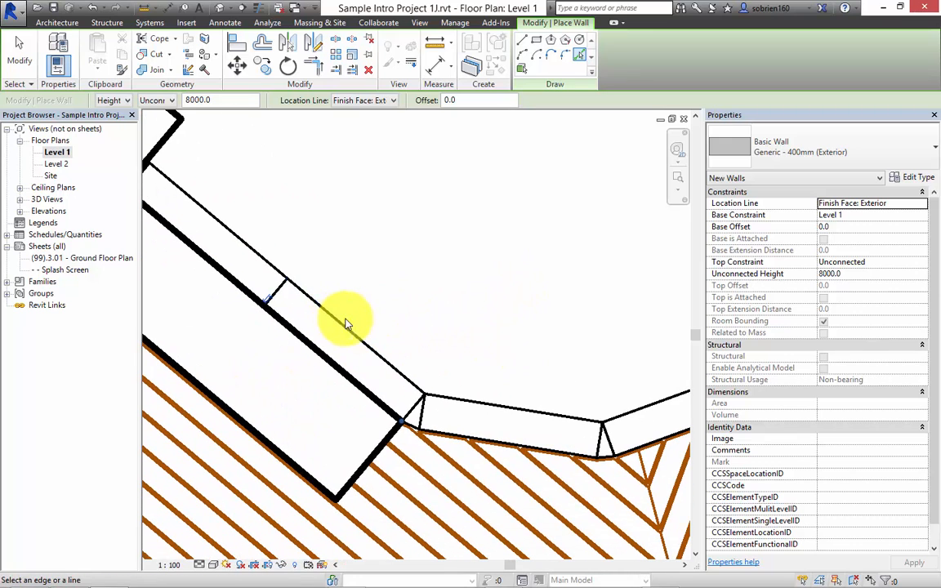
left_click(271, 307)
Place walls along the two short angled lines at the deck corner, flip both toward the interior, and finish placing walls.
scroll(488, 363, "down", 1)
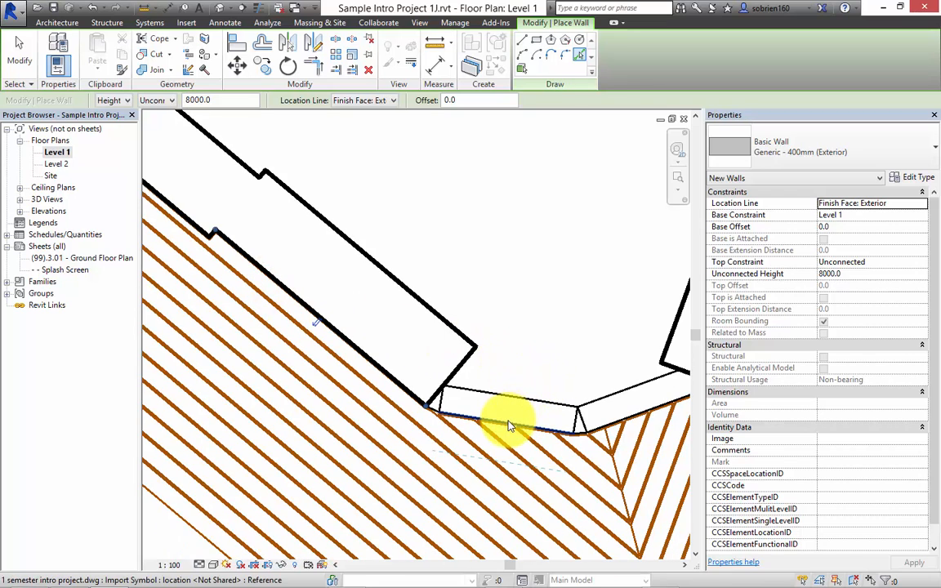
left_click(507, 421)
left_click(508, 420)
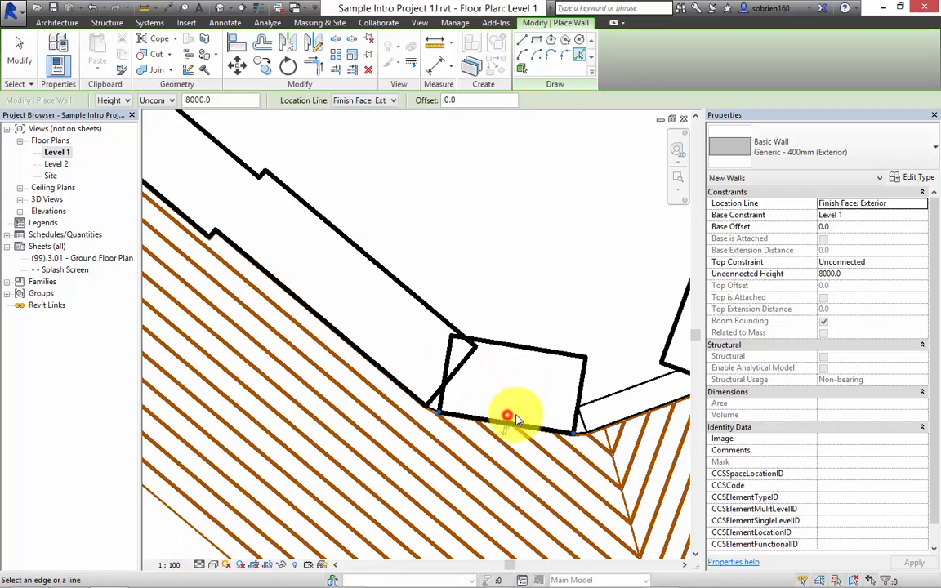
left_click(625, 422)
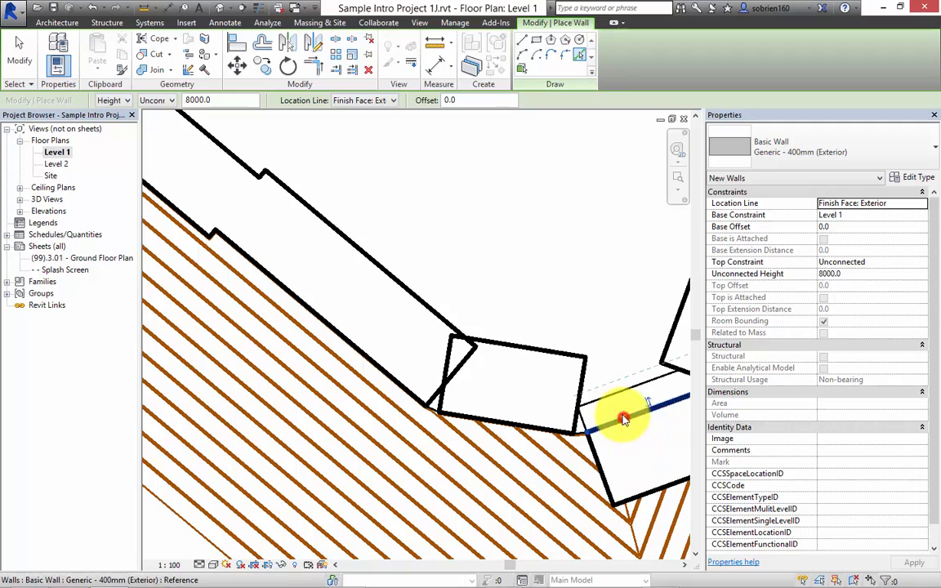
left_click(650, 398)
scroll(544, 372, "down", 4)
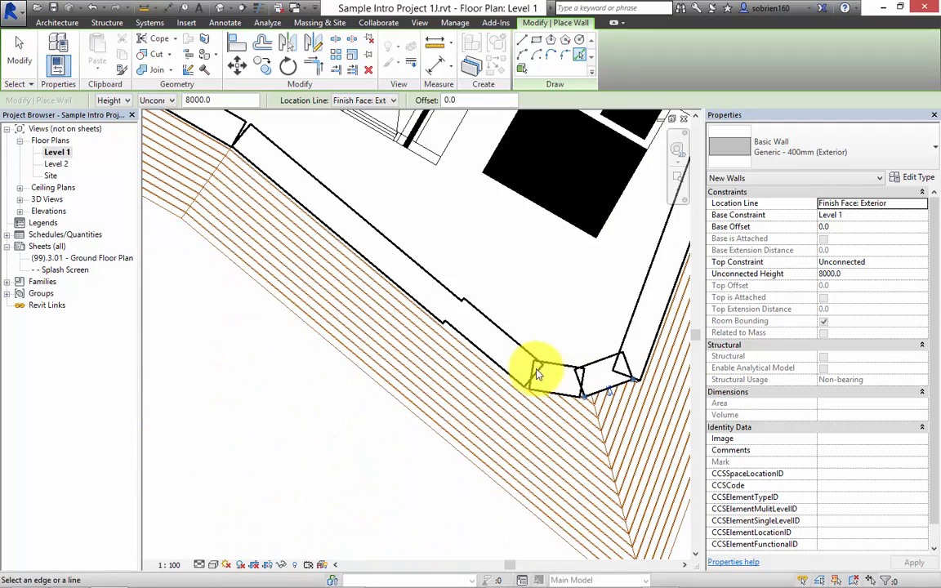
key("Escape")
key("Escape")
Trim the two short angled walls at the deck corner to each other so they form a clean joint.
scroll(564, 363, "up", 4)
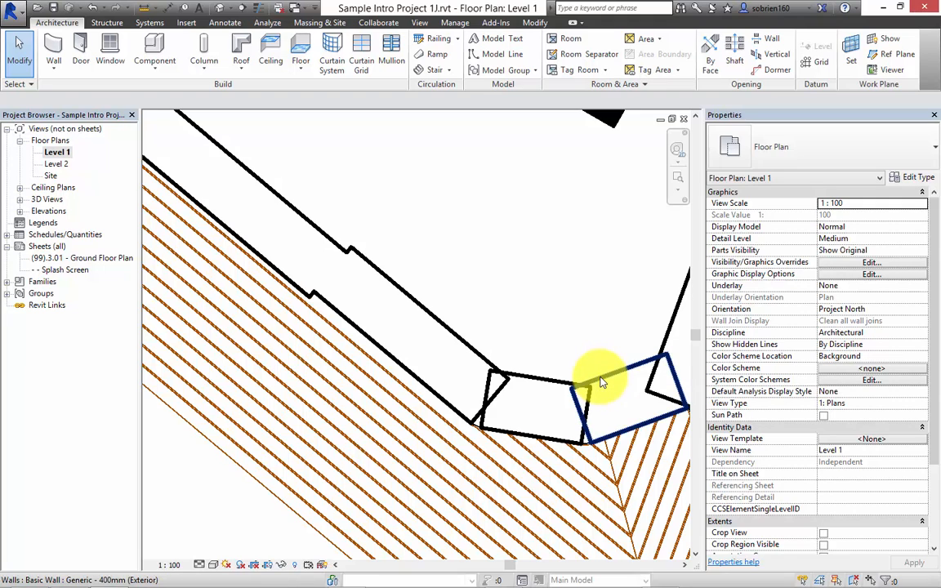
middle_click_drag(563, 374, 440, 342)
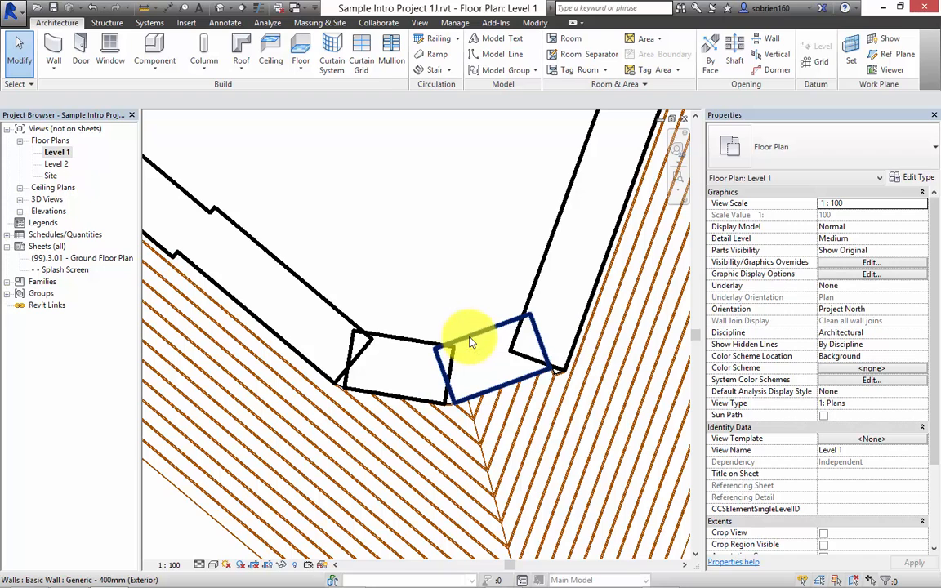
left_click(466, 337)
left_click(314, 66)
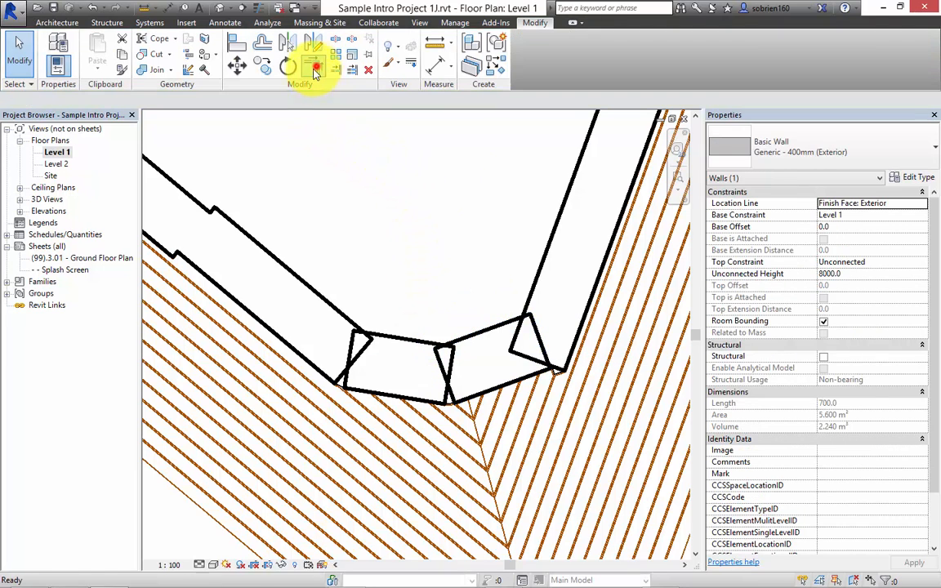
left_click(472, 337)
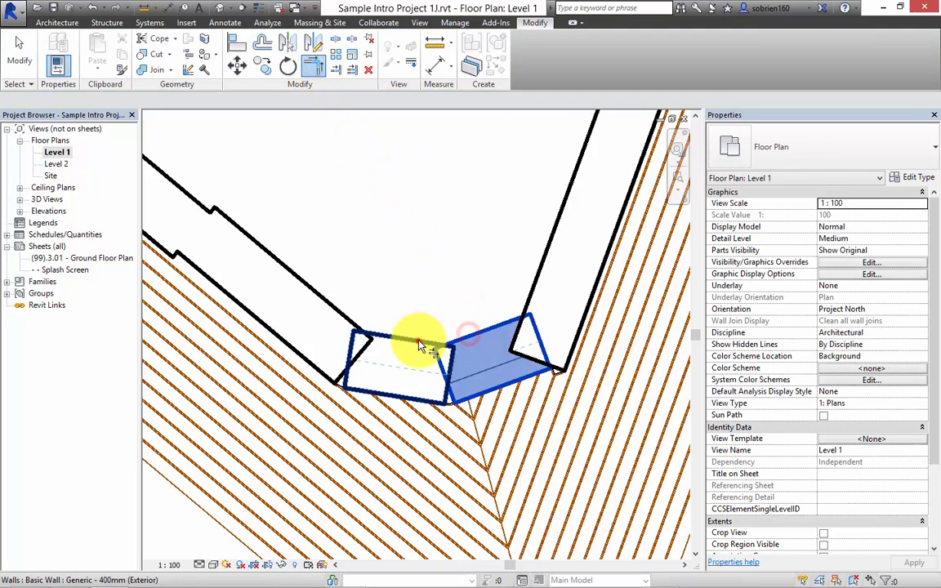
left_click(419, 346)
scroll(367, 311, "down", 1)
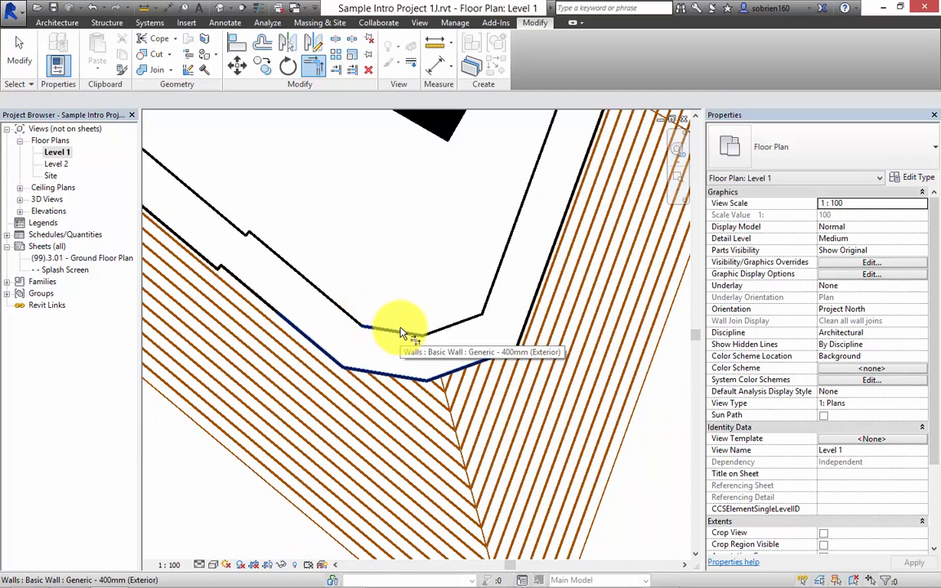
key("Escape")
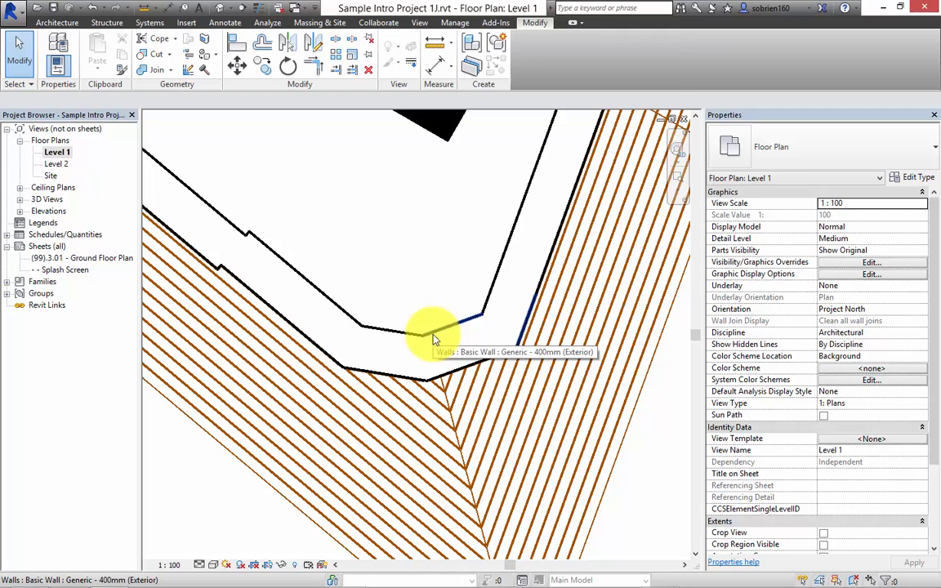
Change the two short angled corner walls and the adjoining recessed wall to the Exterior - Storefront curtain wall type, unjoining the conflicting elements.
left_click(435, 339)
left_click(485, 291)
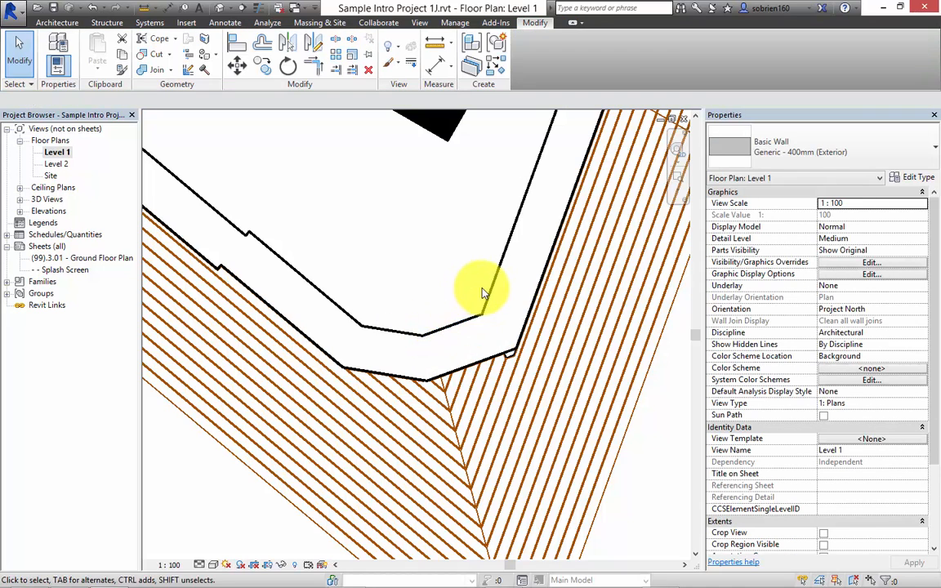
left_click(444, 329)
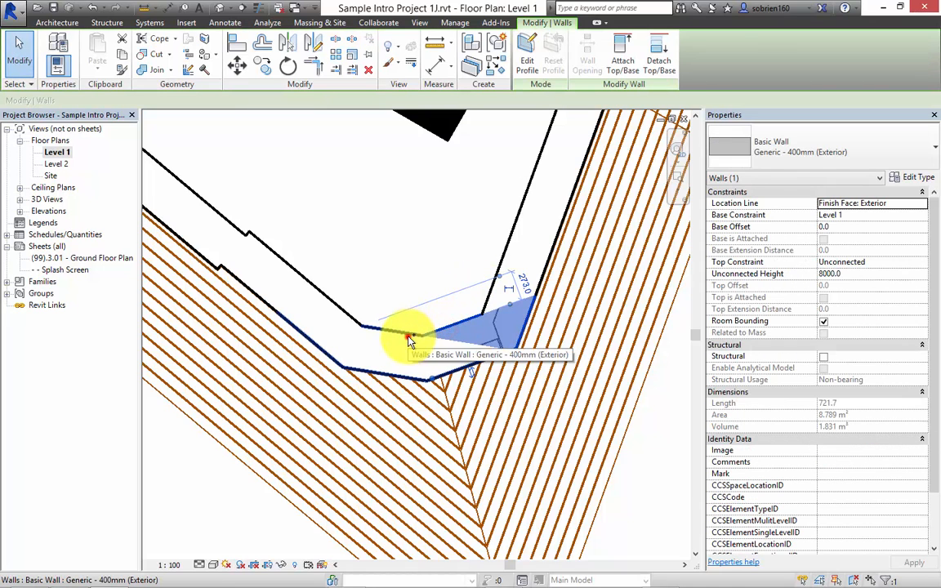
left_click(409, 339, "ctrl")
left_click(330, 303, "ctrl")
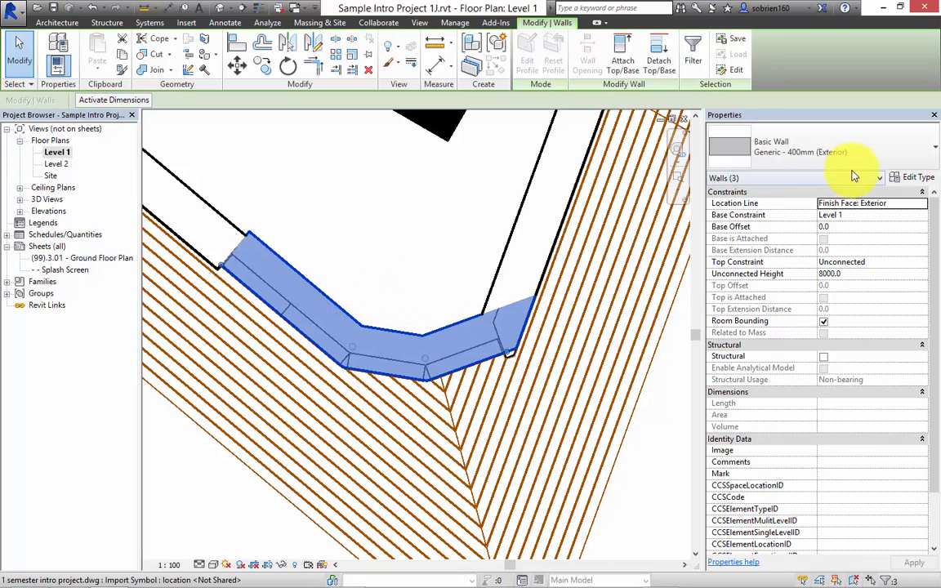
left_click(934, 158)
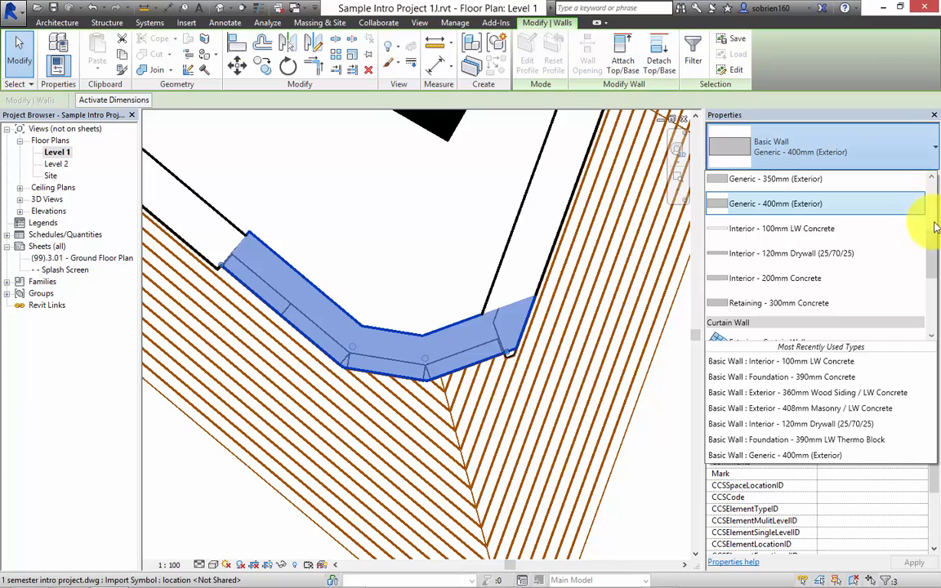
left_click_drag(934, 222, 931, 282)
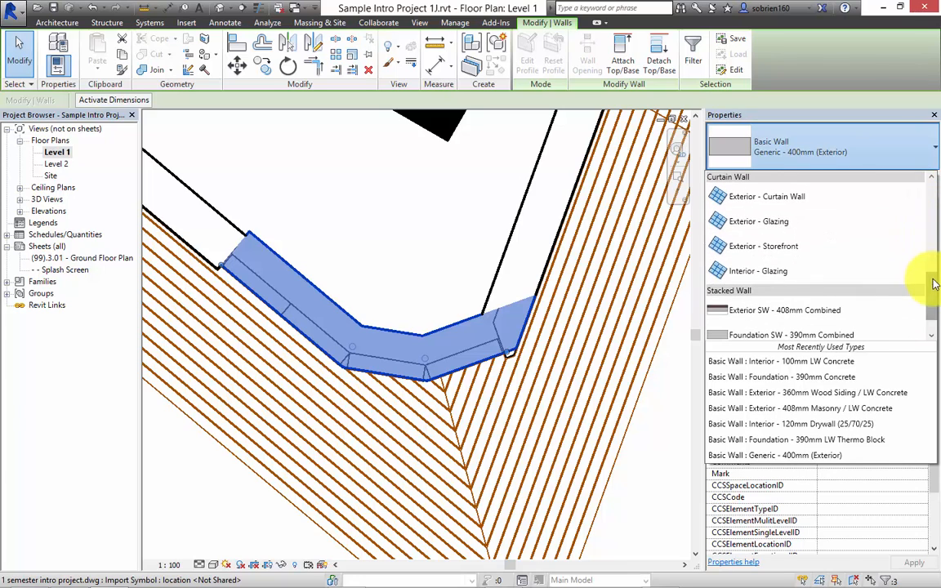
left_click(792, 246)
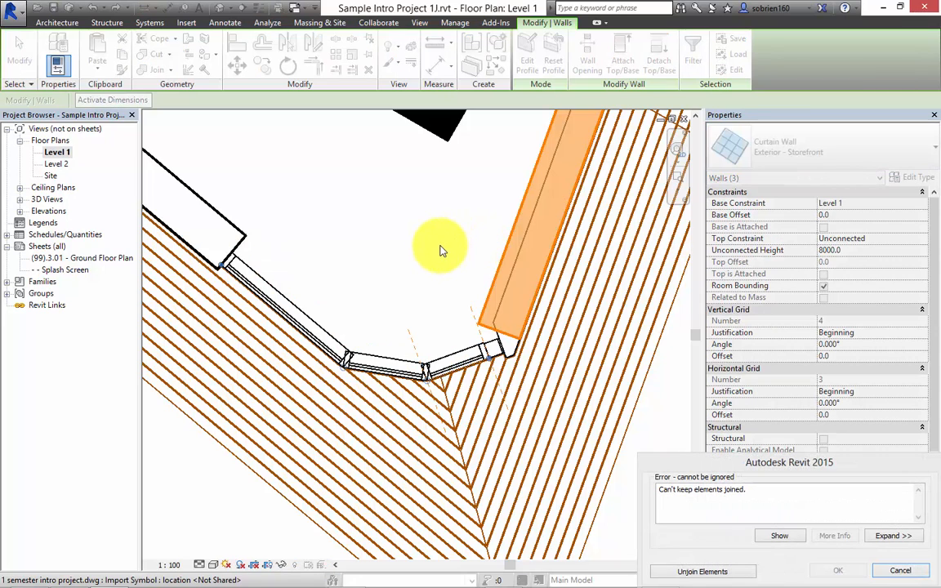
left_click(708, 572)
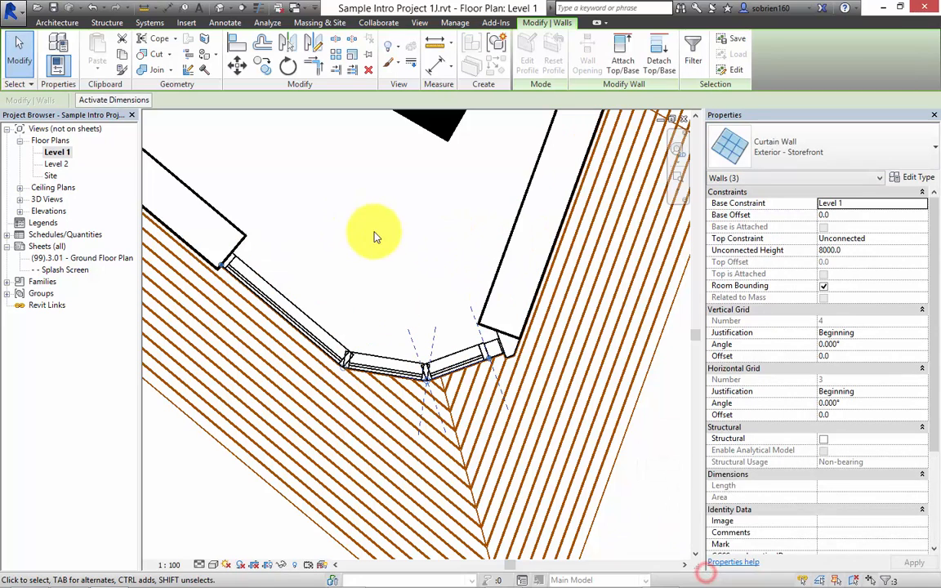
left_click(384, 229)
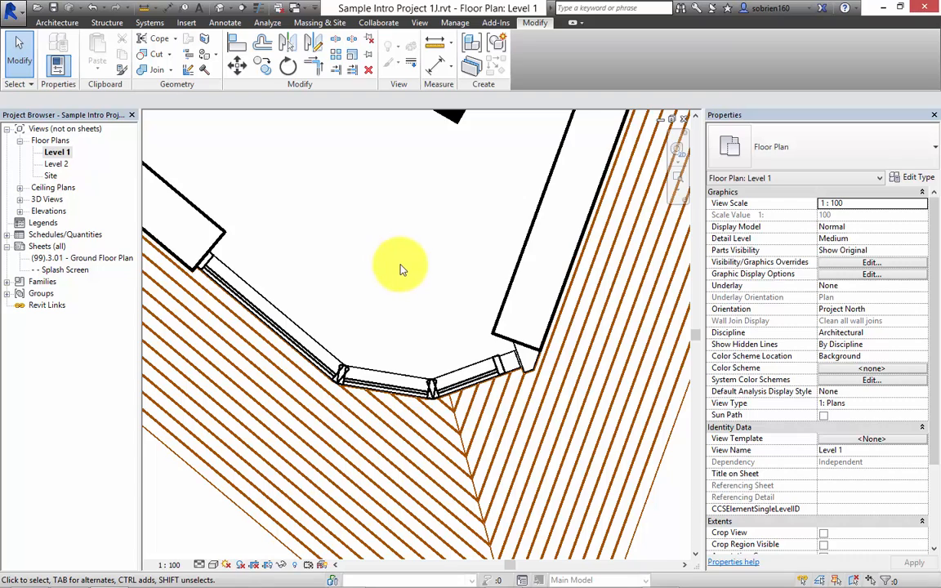
Tile the open views and close the Splash Screen, A3 title block, ground floor sheet and Site views, discarding the title block family's changes.
scroll(400, 269, "up", 1)
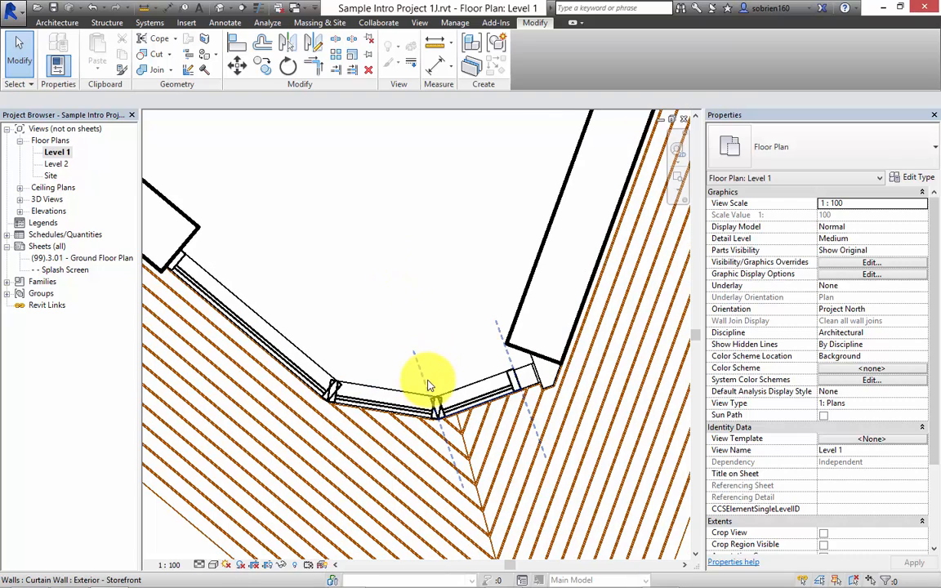
scroll(409, 397, "down", 3)
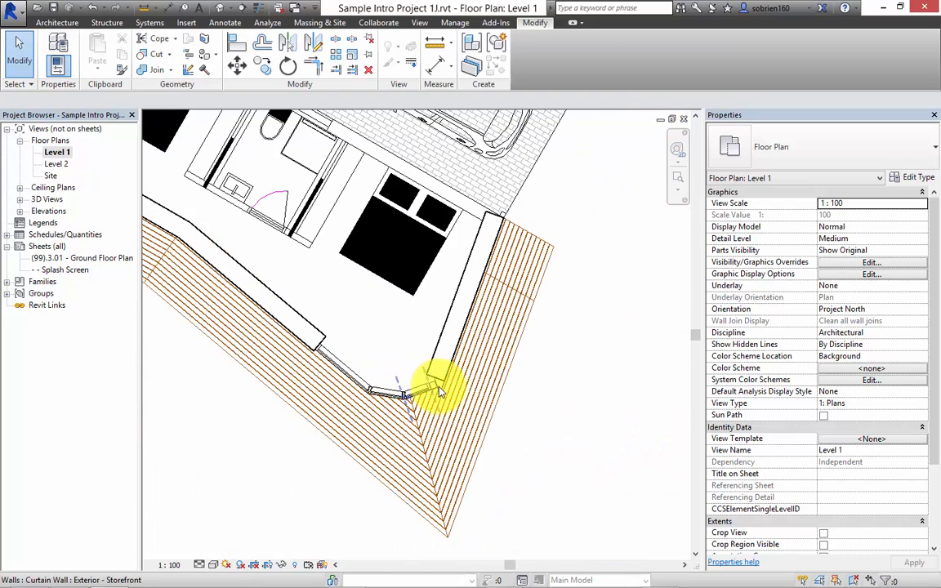
middle_click_drag(415, 392, 473, 415)
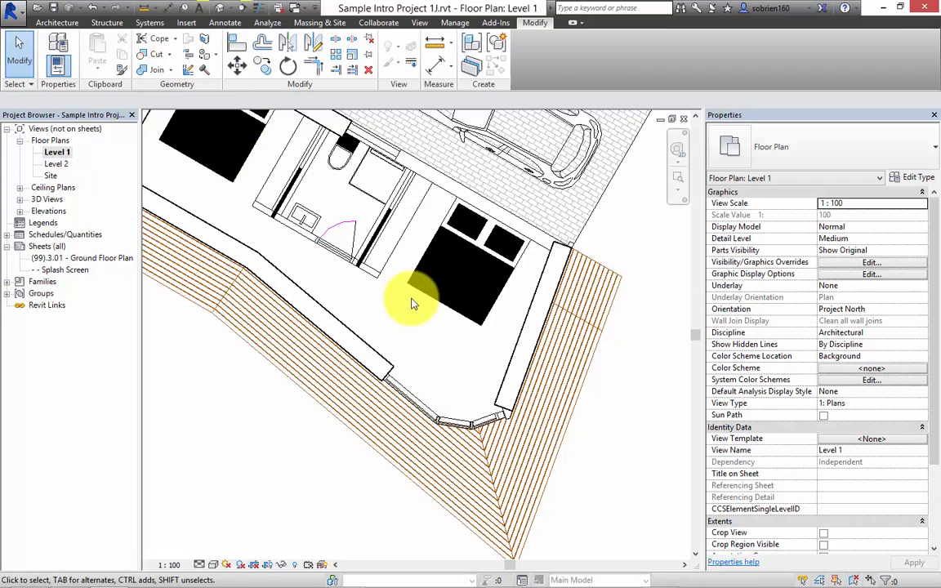
key("t")
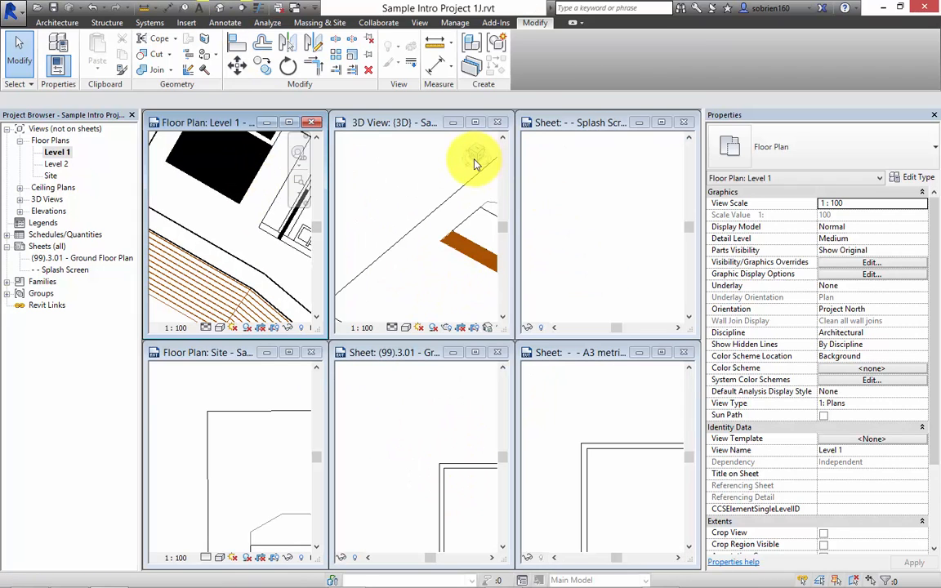
left_click(433, 122)
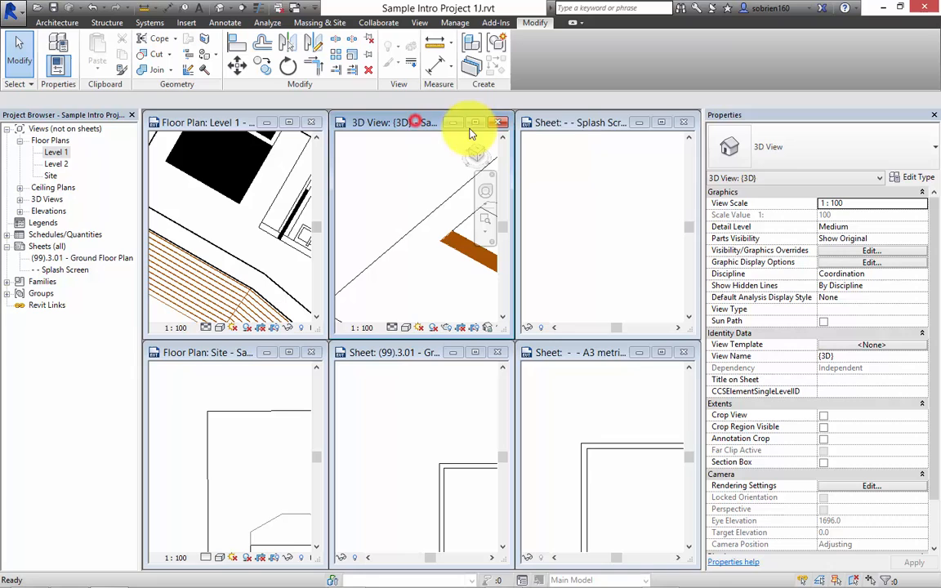
left_click(683, 122)
left_click(687, 355)
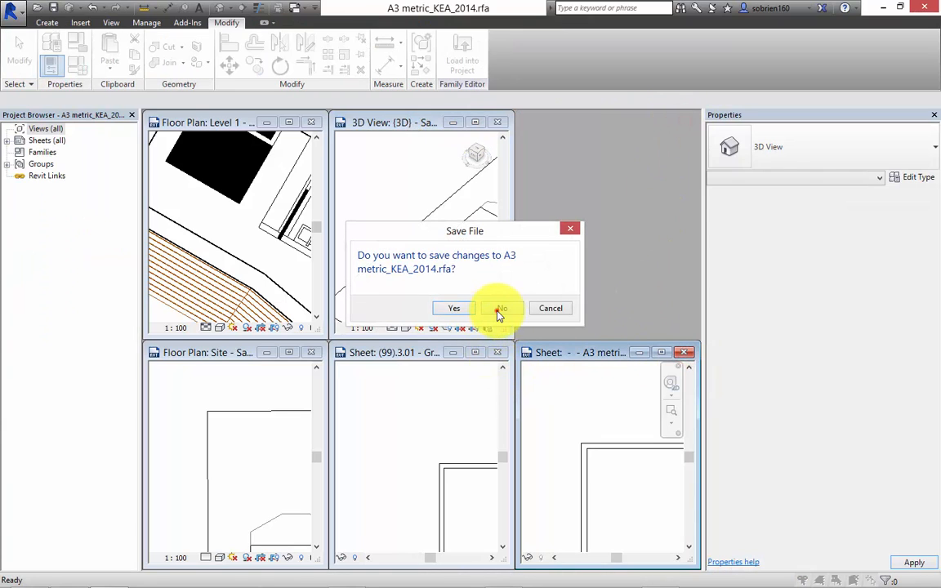
left_click(500, 312)
left_click(497, 352)
left_click(308, 358)
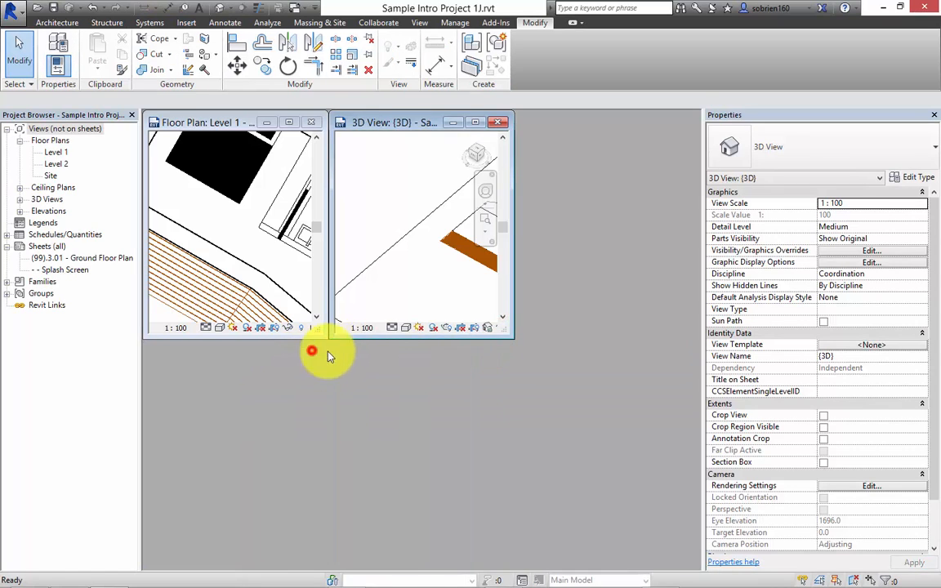
Tile the 3D view and Level 1 plan side by side and orbit the 3D view to show the storefront corner.
key("w")
key("t")
middle_click_drag(311, 406, 364, 388)
scroll(334, 366, "up", 5)
middle_click_drag(280, 391, 361, 384, "shift")
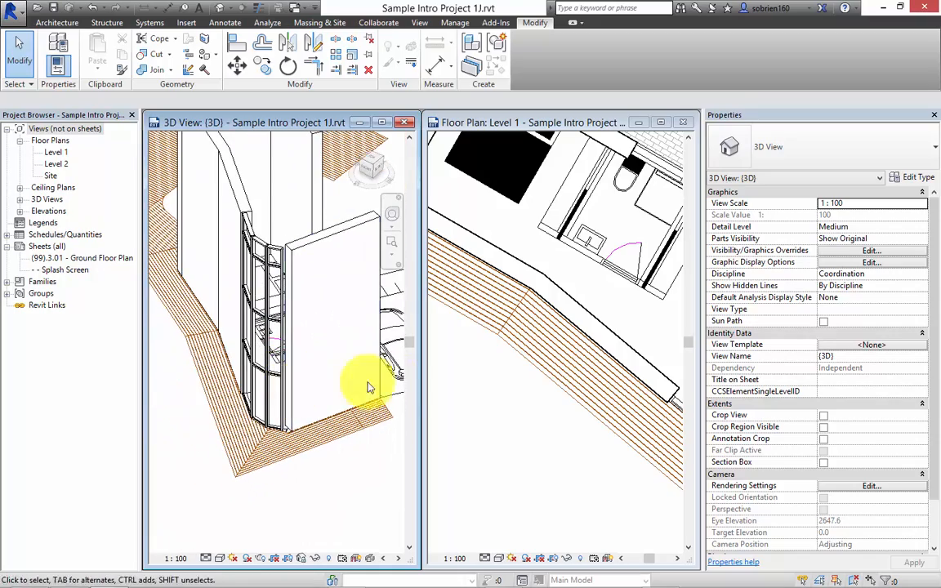
Extend the wall along the paved parking side in the Level 1 plan to meet the slanted bedroom end wall in a trimmed corner.
left_click(500, 409)
scroll(457, 411, "down", 5)
scroll(523, 384, "up", 2)
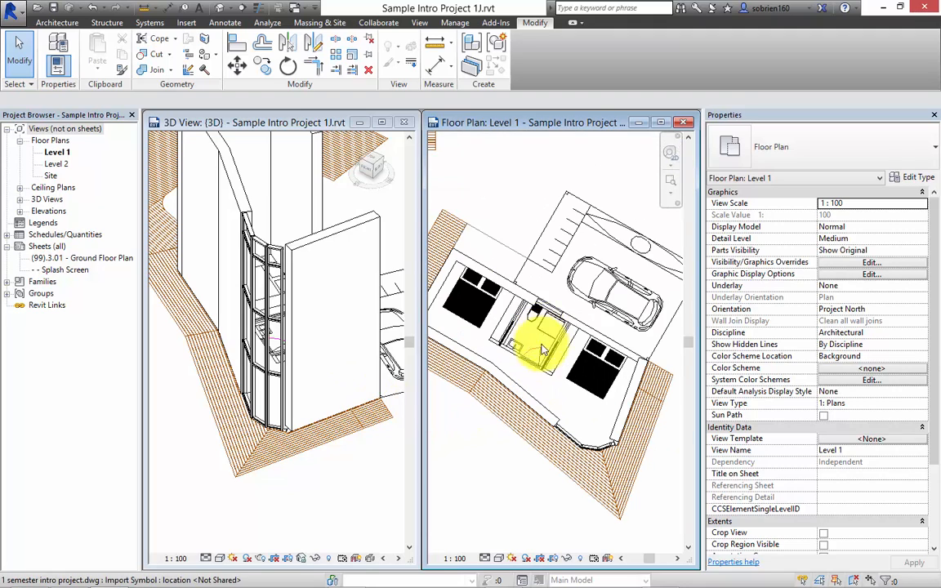
scroll(524, 300, "up", 1)
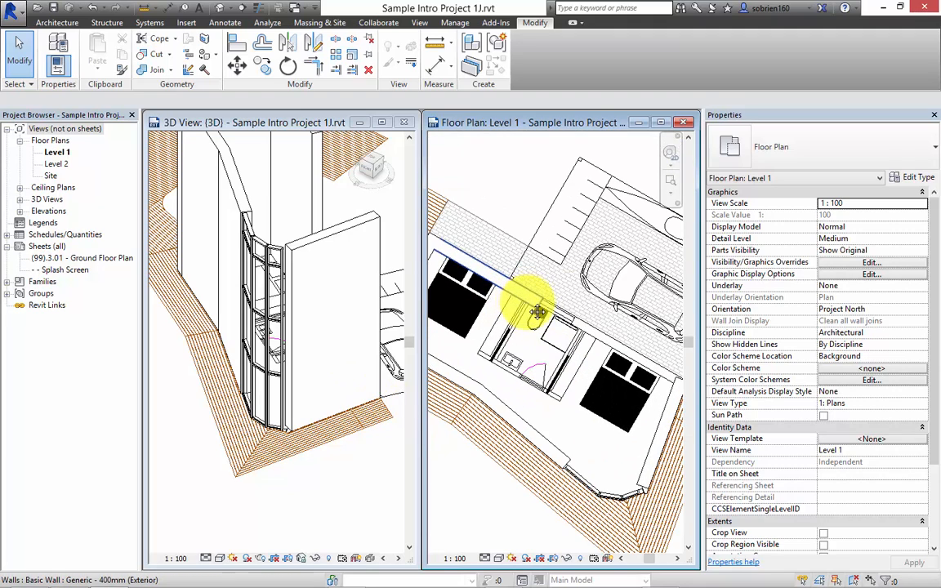
middle_click_drag(532, 303, 483, 306)
left_click(486, 308)
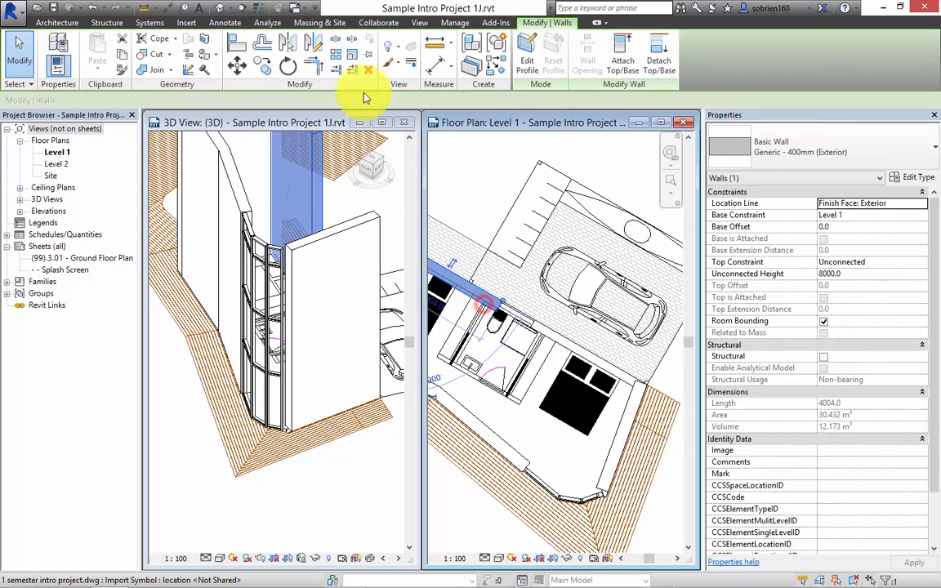
left_click(316, 69)
left_click(498, 315)
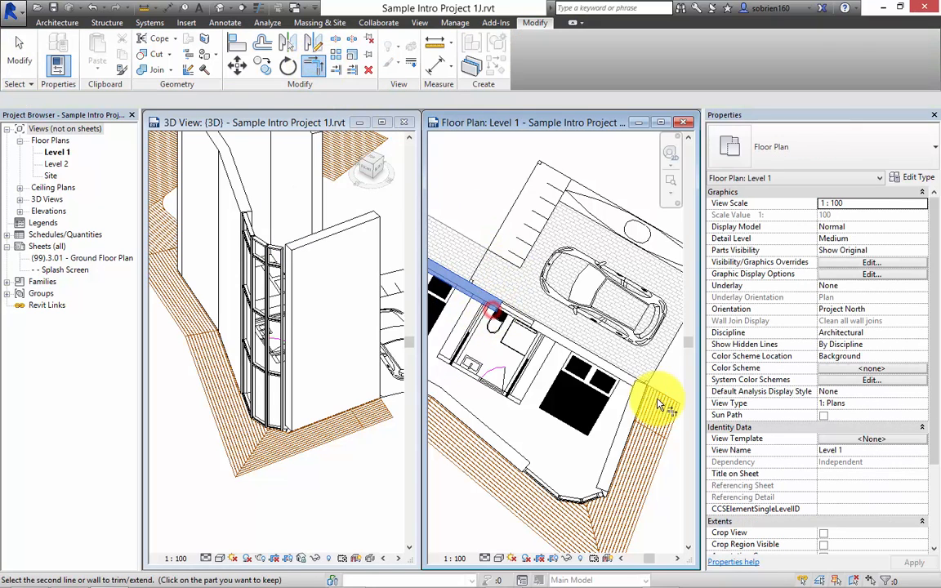
left_click(633, 406)
Trim the far bedroom's end wall and the deck-side wall into a corner, and finish trimming.
middle_click_drag(523, 400, 637, 394)
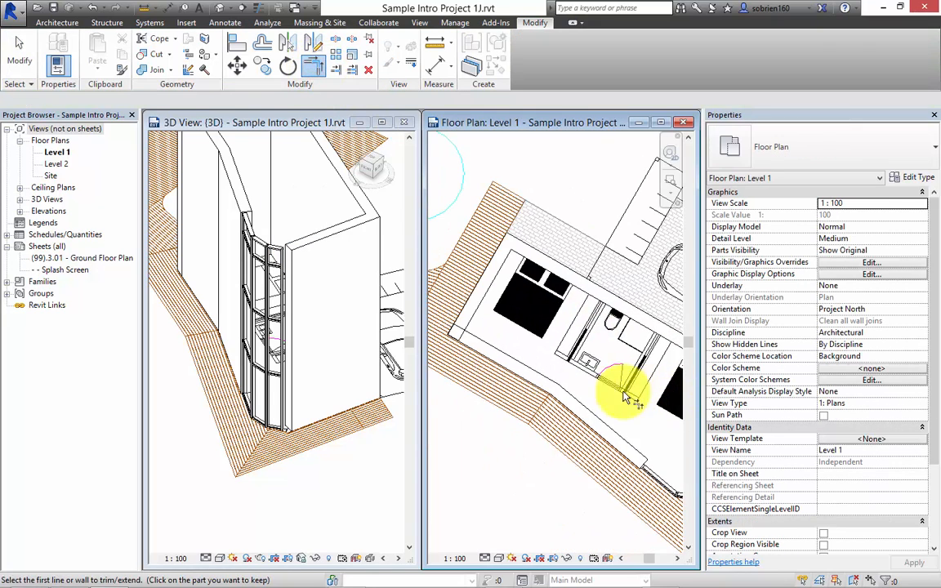
scroll(481, 341, "up", 1)
left_click(485, 346)
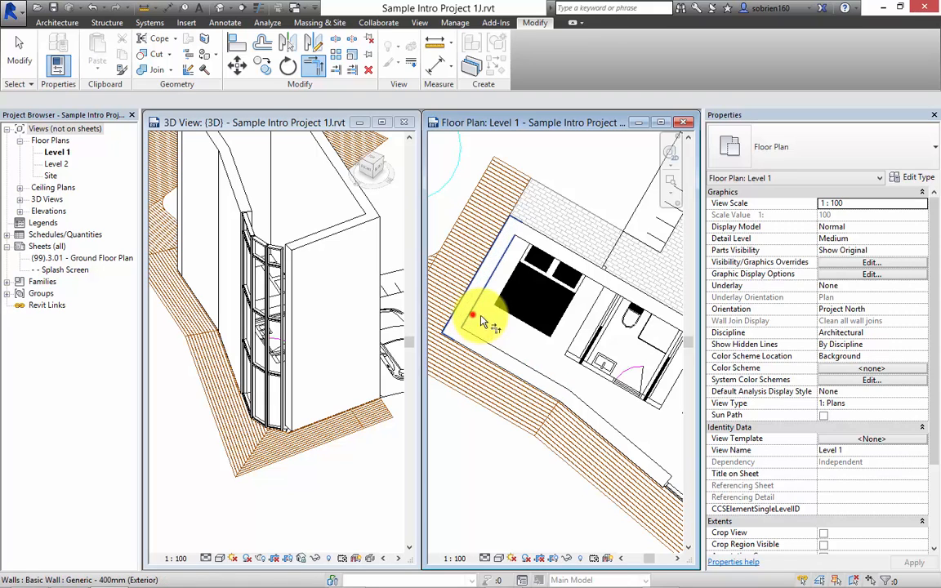
left_click(472, 314)
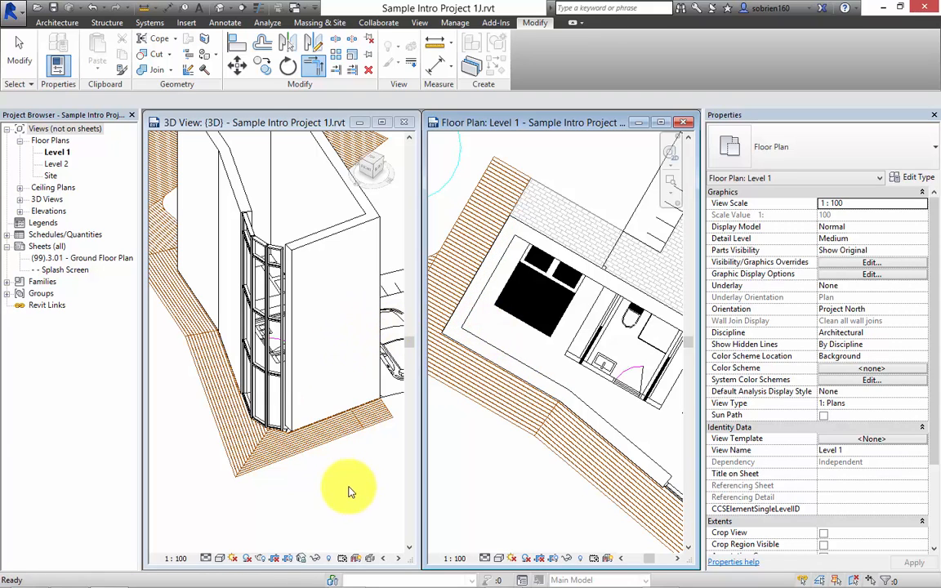
key("Escape")
Examine the trimmed wall corners and storefront segments of the building in the 3D view.
middle_click_drag(349, 491, 319, 477, "shift")
mouse_move(243, 409)
middle_mouse_down("shift")
mouse_move(289, 400)
mouse_move(280, 386)
mouse_move(310, 384)
mouse_move(247, 390)
mouse_move(315, 413)
mouse_move(237, 406)
mouse_move(254, 413)
middle_mouse_up("shift")
scroll(278, 354, "up", 5)
scroll(290, 370, "down", 3)
left_click(524, 502)
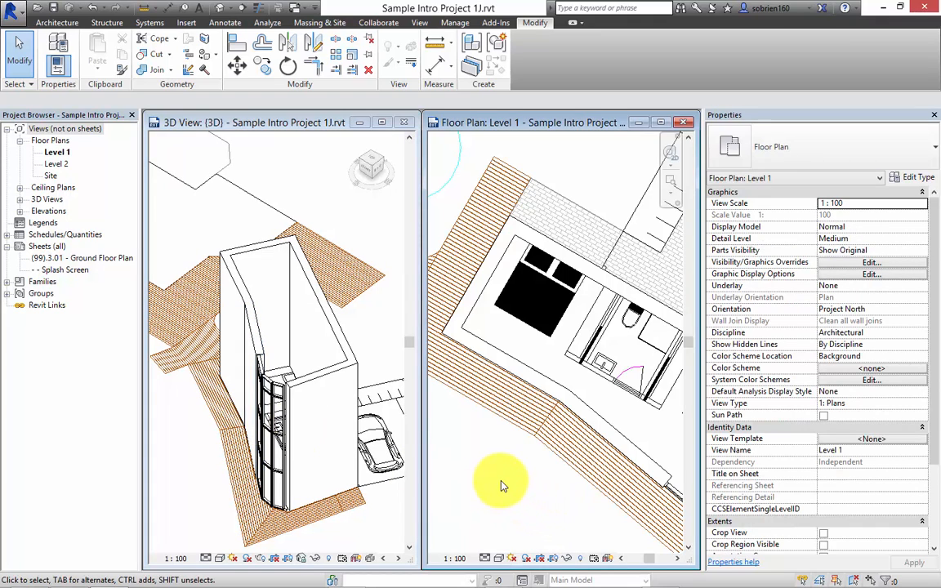
left_click(393, 513)
Add an aligned dimension for the inner wall height, floor to roof underside, in the CAD cross-section beside the Level 1 plan.
left_click(501, 489)
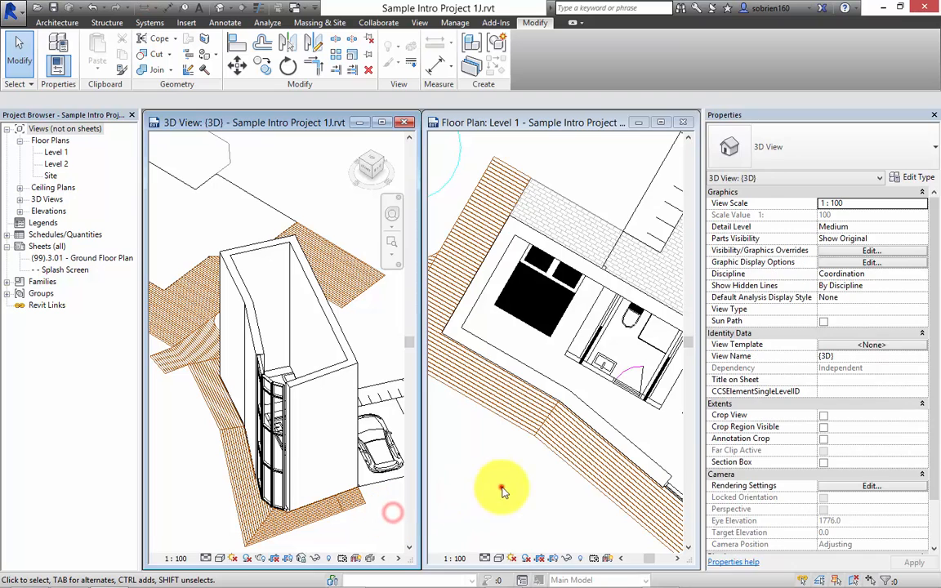
scroll(523, 482, "down", 6)
scroll(621, 474, "up", 8)
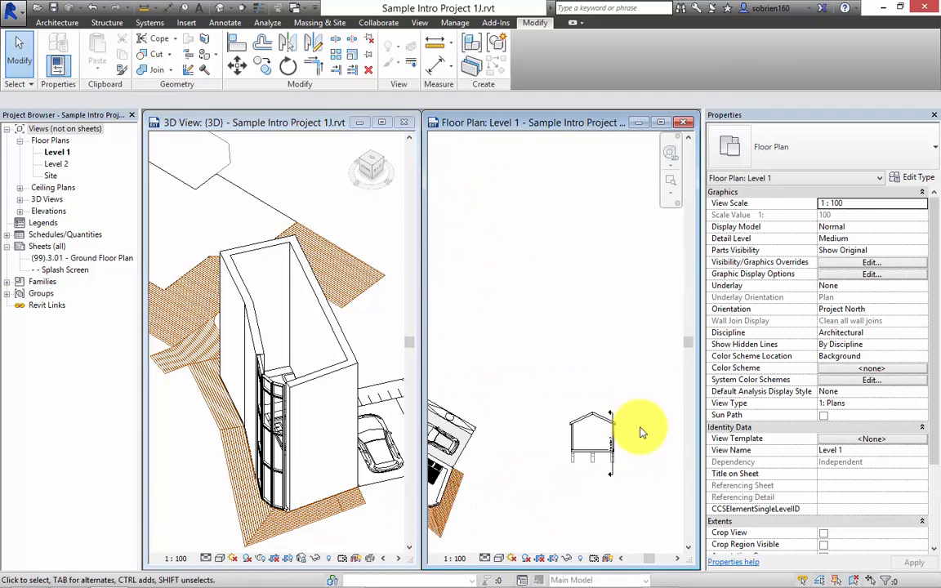
middle_click_drag(598, 428, 520, 327)
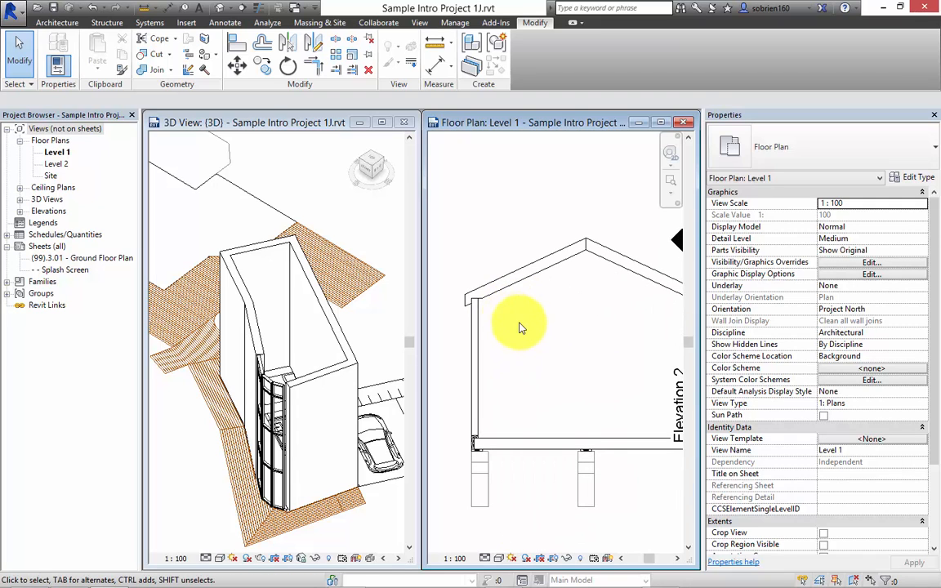
left_click(226, 23)
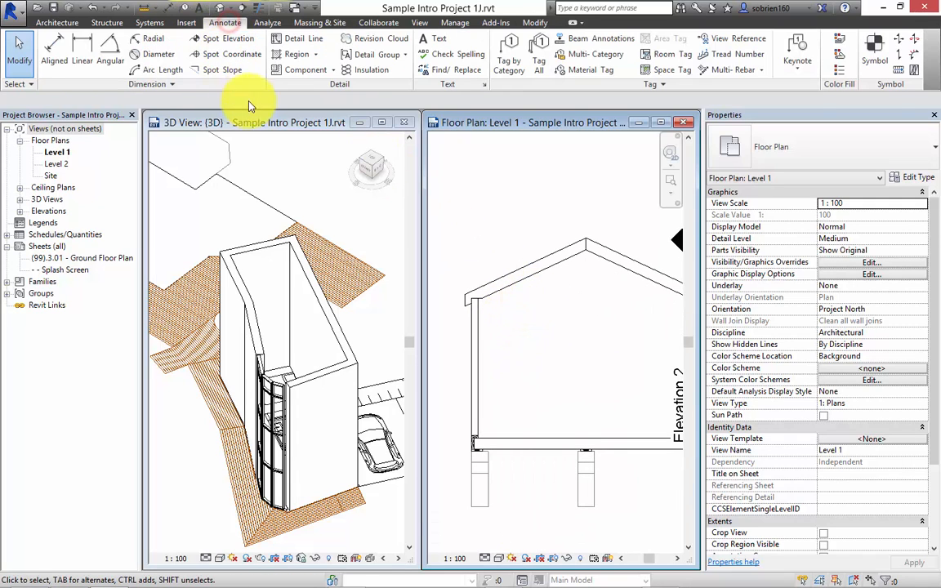
left_click(54, 48)
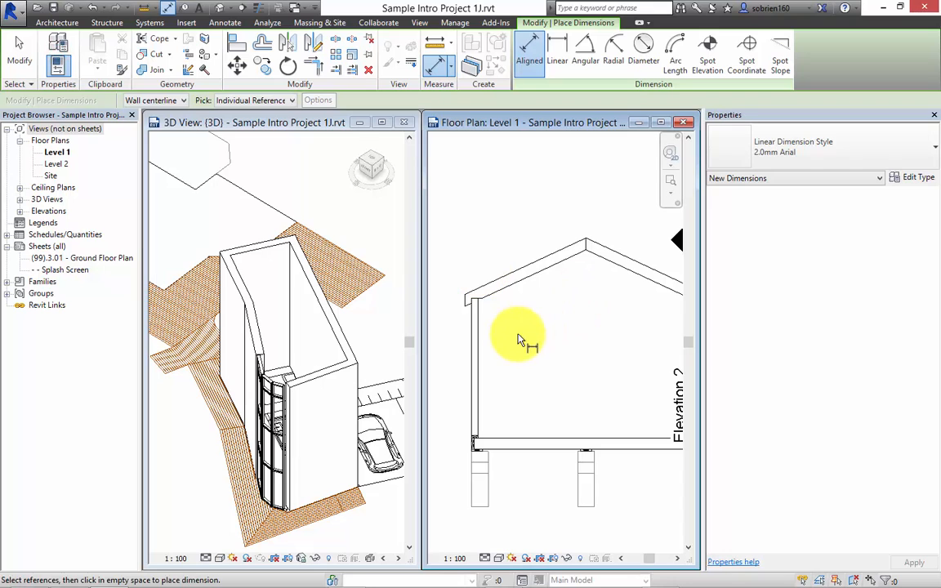
left_click(481, 304)
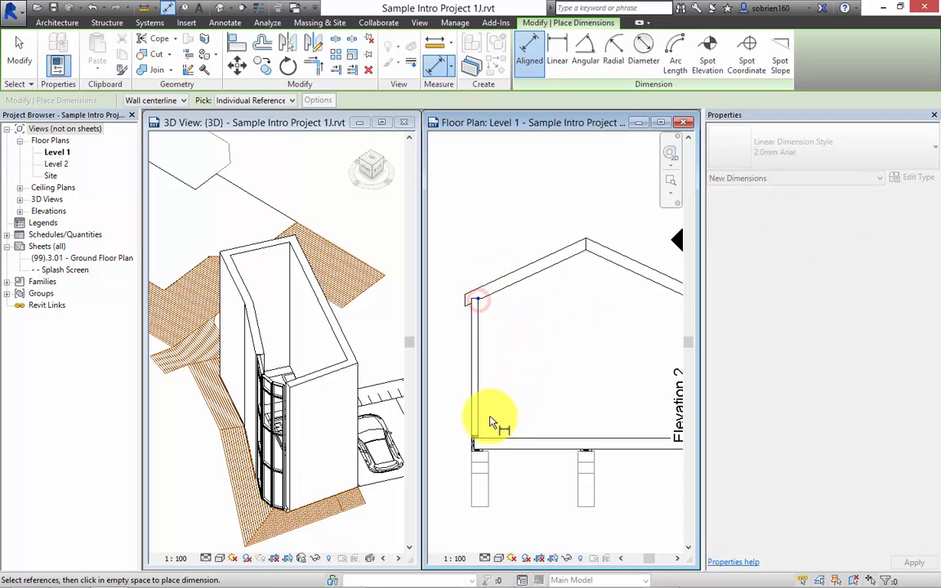
left_click(482, 441)
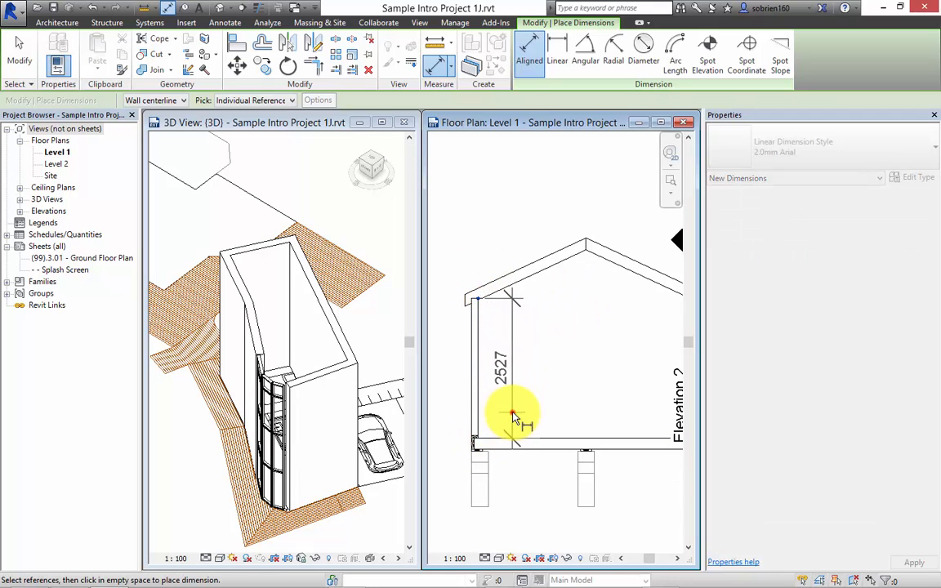
left_click(513, 416)
scroll(482, 343, "up", 3)
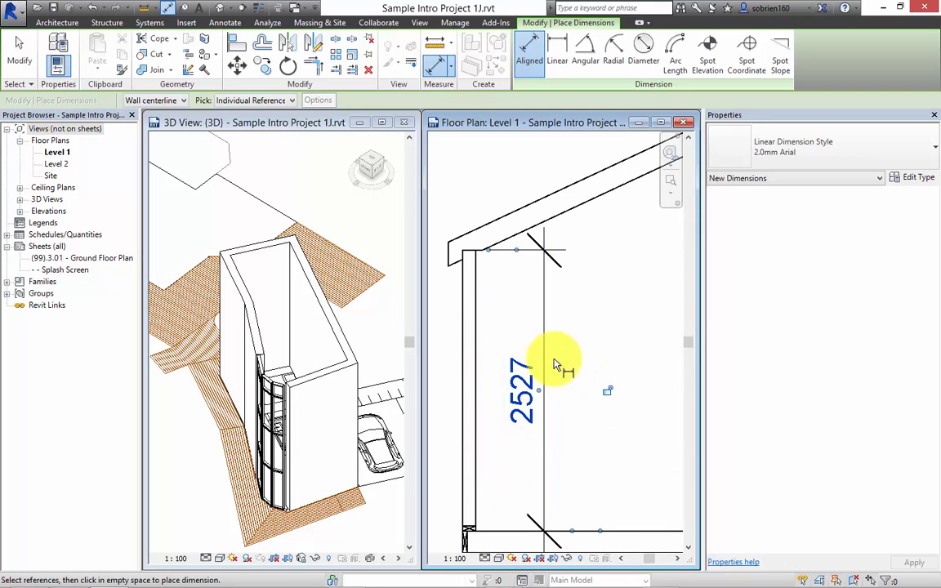
scroll(560, 372, "down", 3)
middle_click_drag(604, 387, 587, 372)
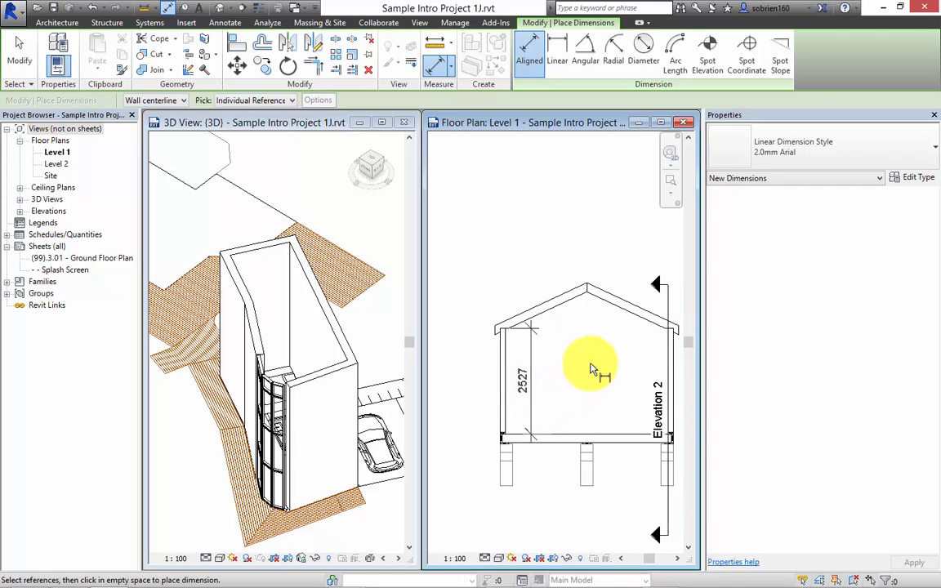
key("Escape")
key("Escape")
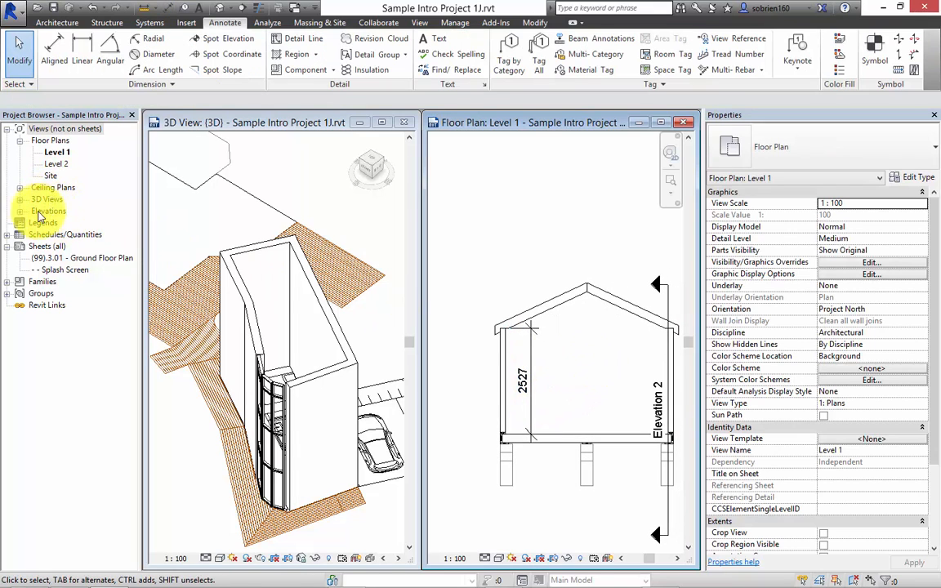
Open the Elevation 1 view and set the Level 2 elevation to 2500.
left_click(19, 210)
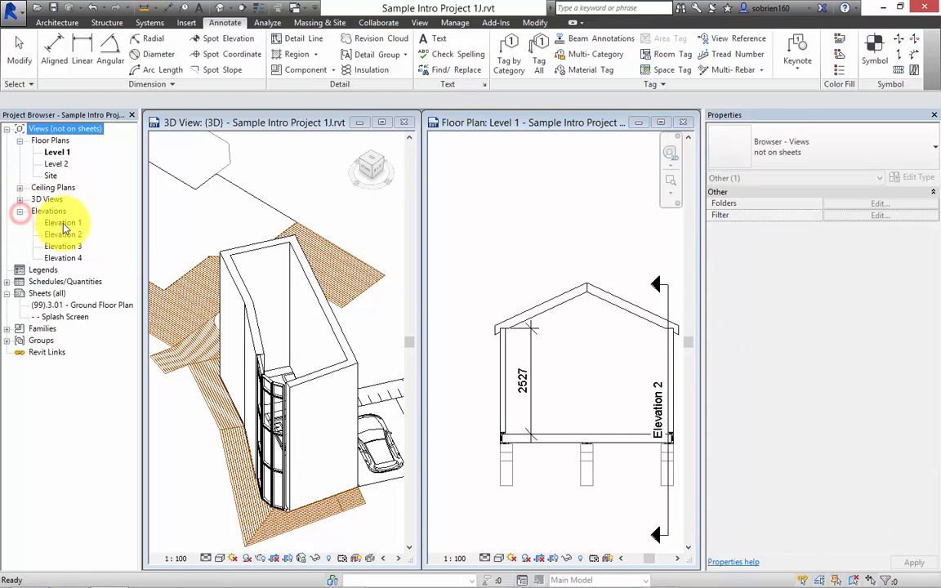
double_click(63, 223)
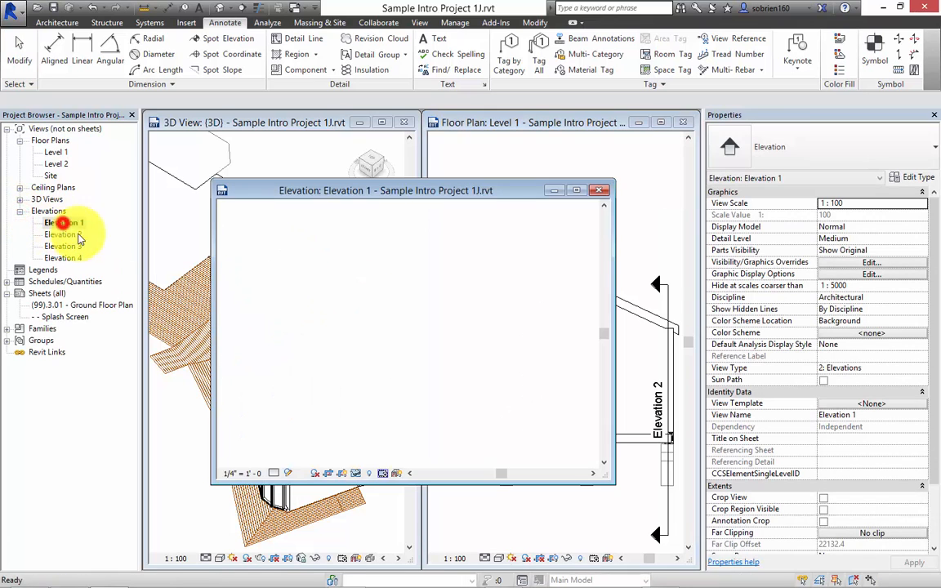
left_click(576, 191)
scroll(490, 262, "up", 10)
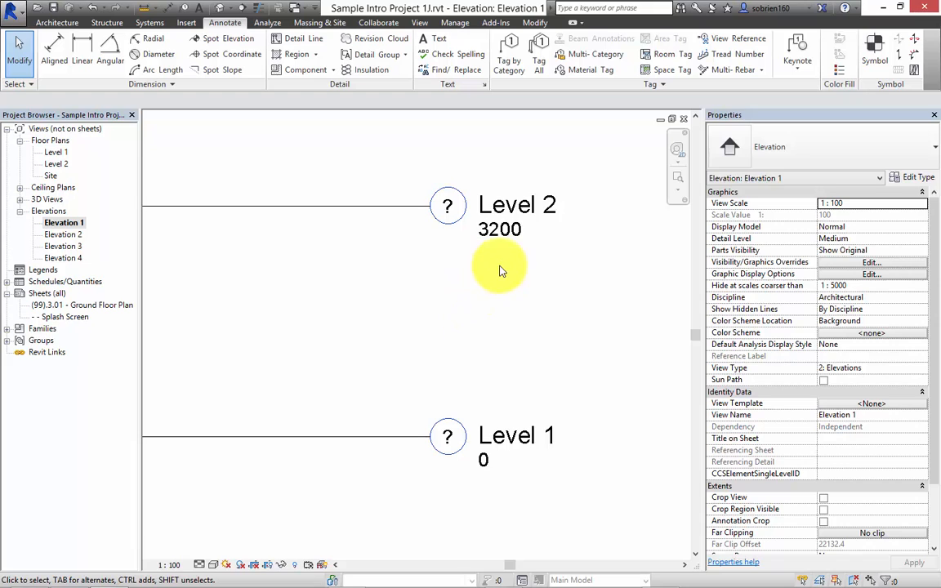
left_click(494, 237)
left_click(496, 231)
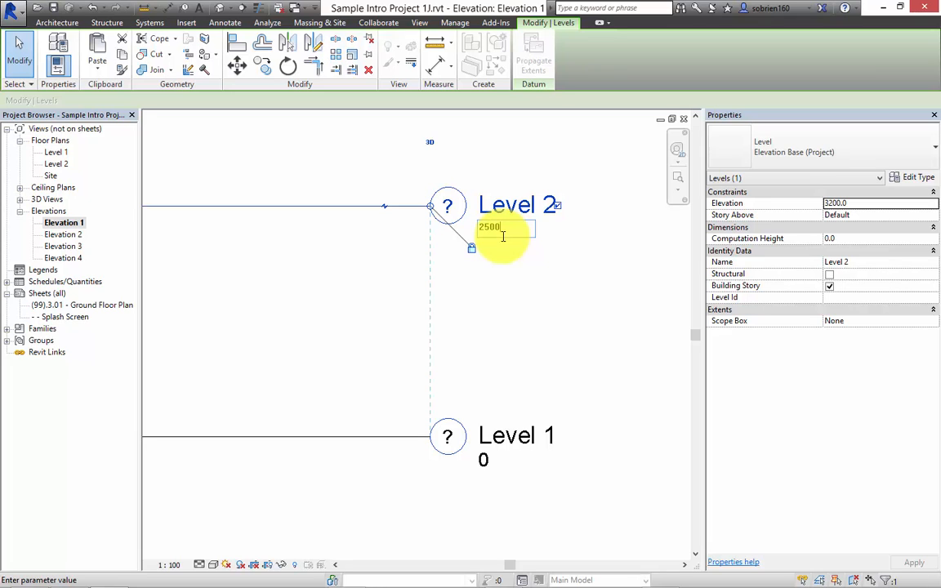
key("Return")
scroll(400, 346, "down", 5)
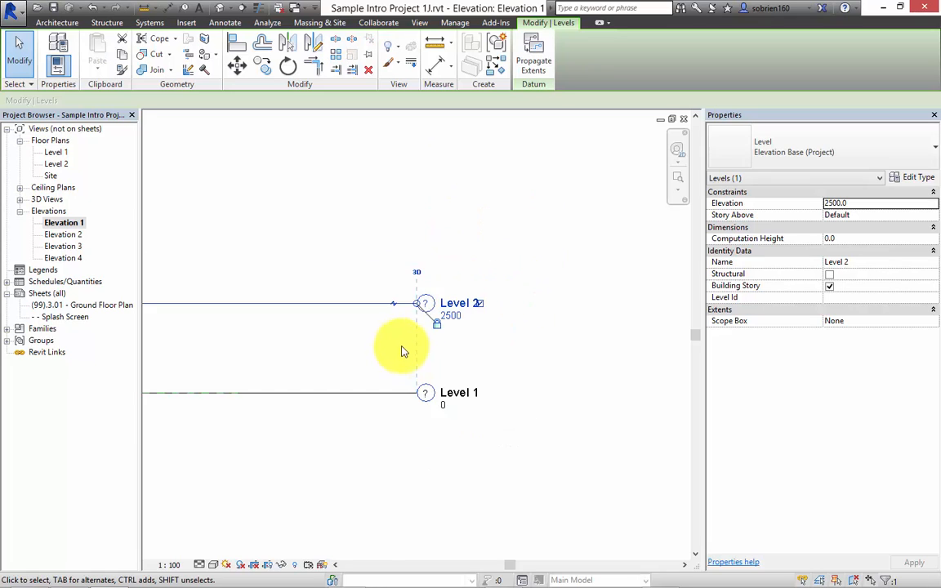
middle_click_drag(305, 347, 467, 357)
scroll(511, 336, "down", 2)
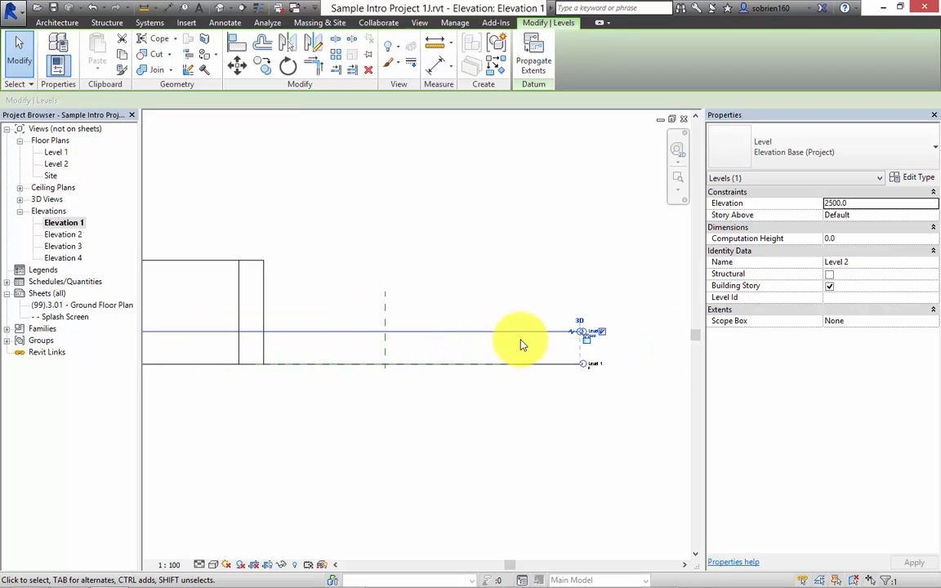
left_click(628, 346)
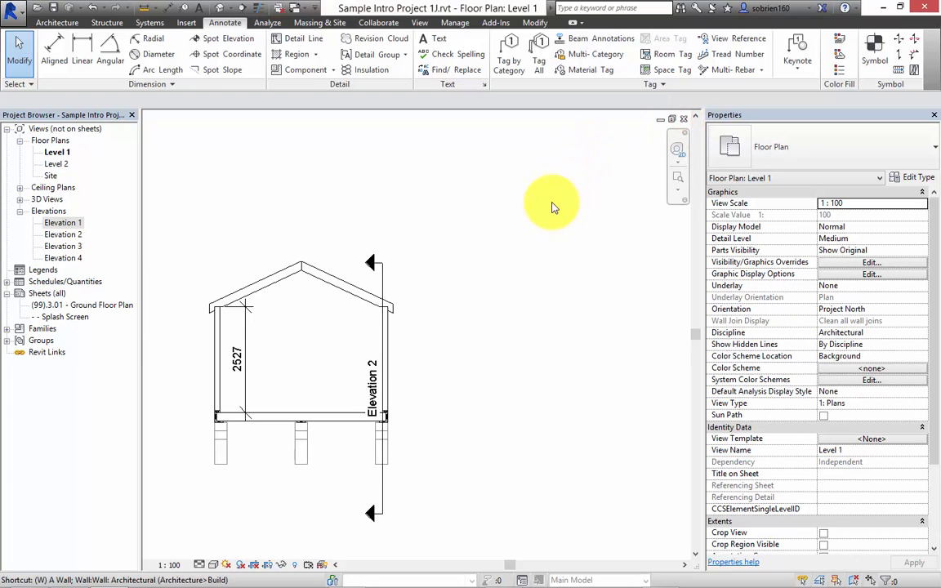
Tile the Level 1 floor plan and the 3D view side by side.
key("w")
key("t")
middle_click_drag(312, 347, 351, 340)
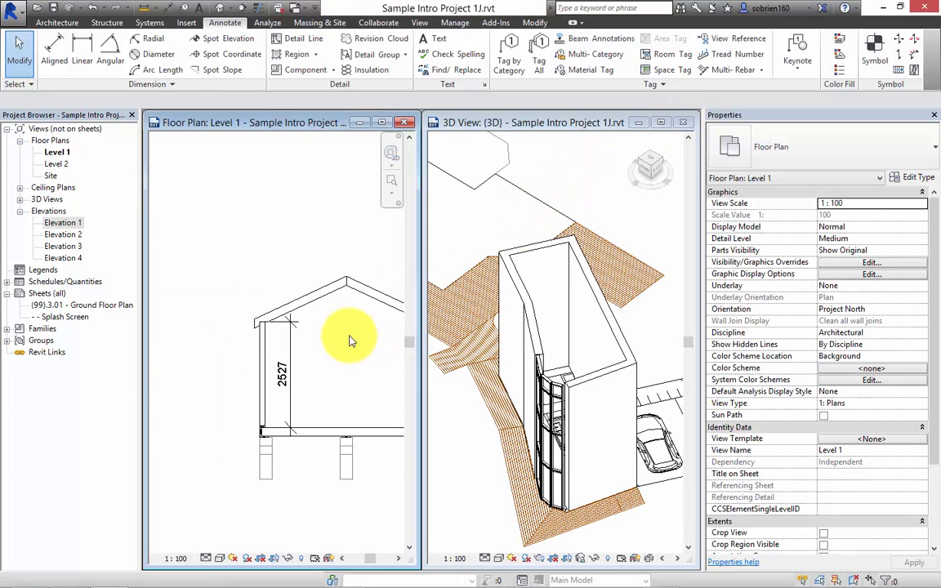
Select the building's whole chain of connected walls and set its top constraint to Up to level: Level 2.
scroll(295, 349, "down", 5)
middle_click_drag(168, 362, 226, 251)
scroll(223, 287, "up", 4)
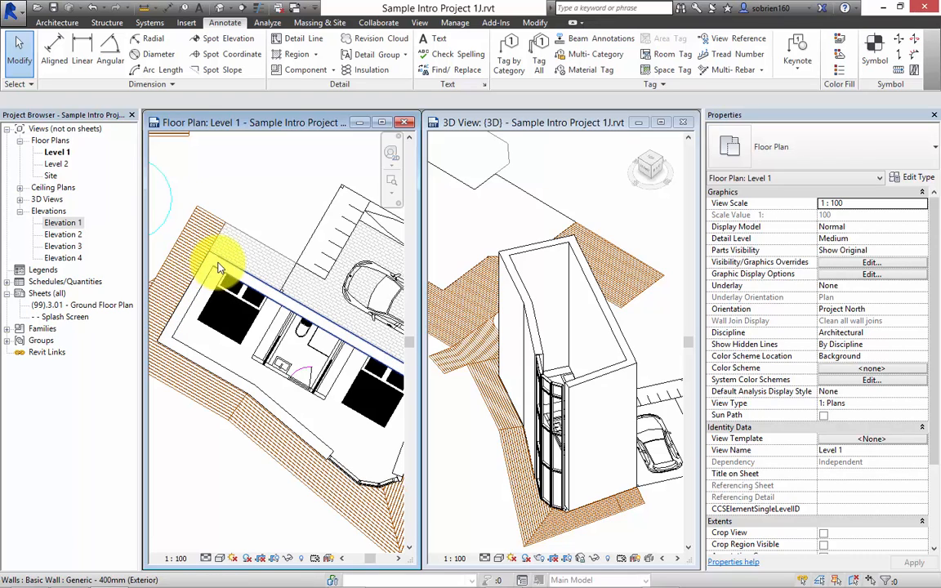
key("Tab")
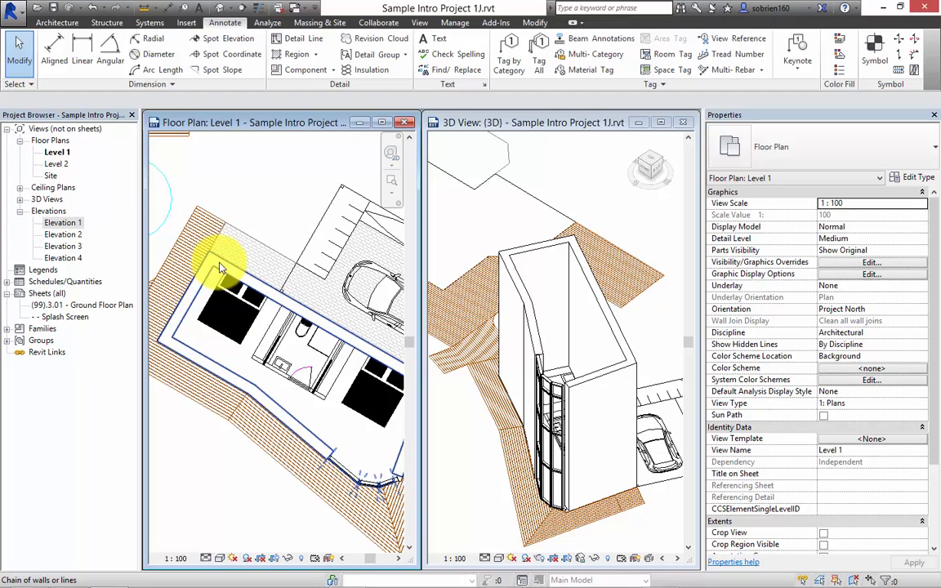
left_click(219, 269)
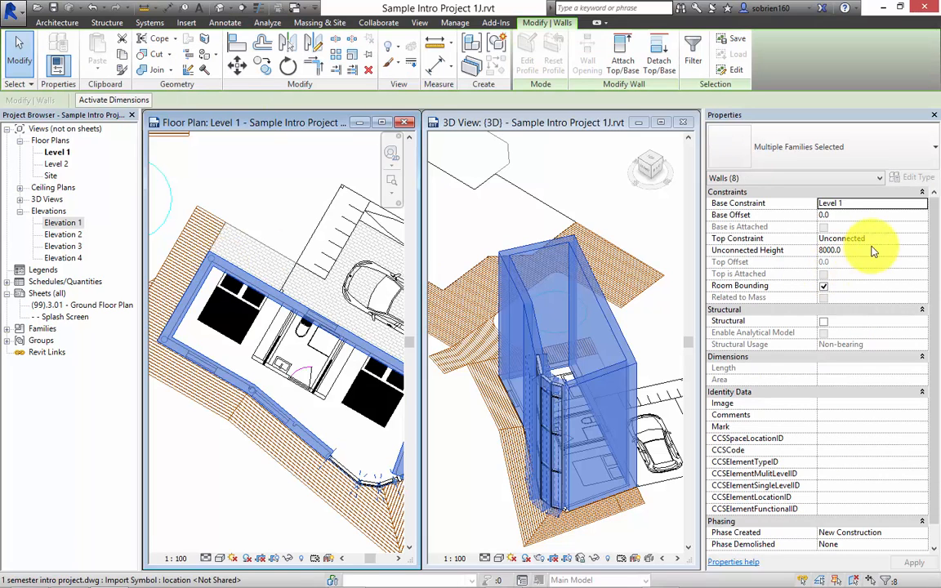
left_click(922, 239)
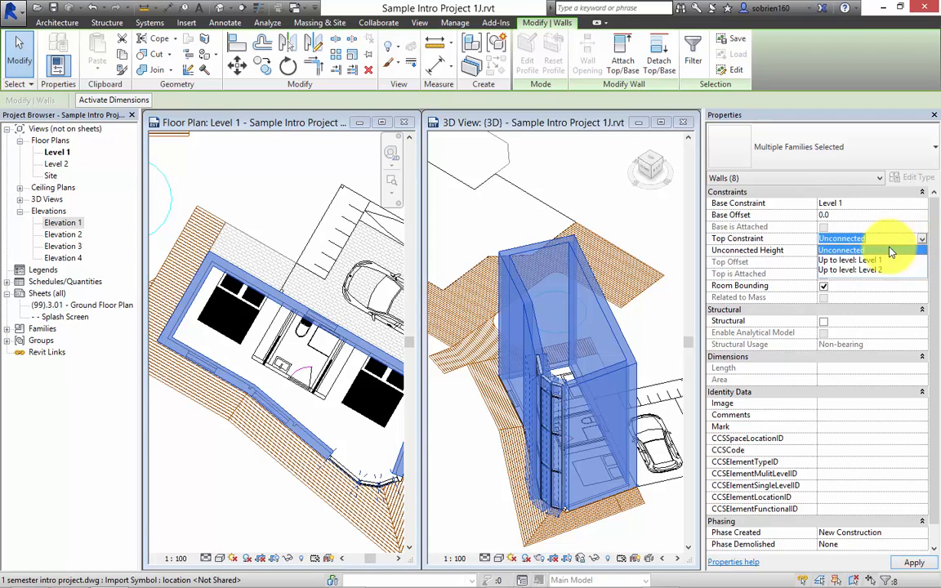
left_click(871, 270)
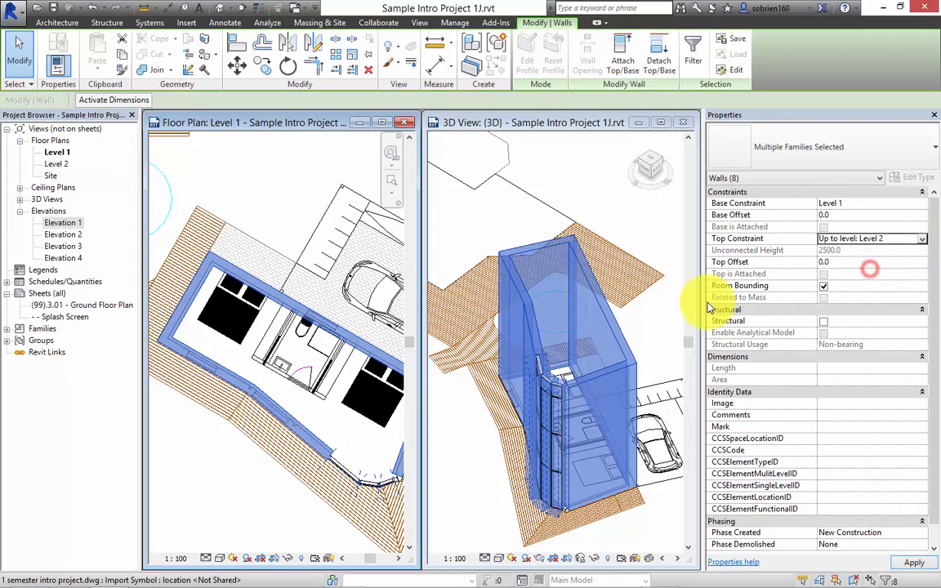
left_click(654, 324)
left_click(663, 334)
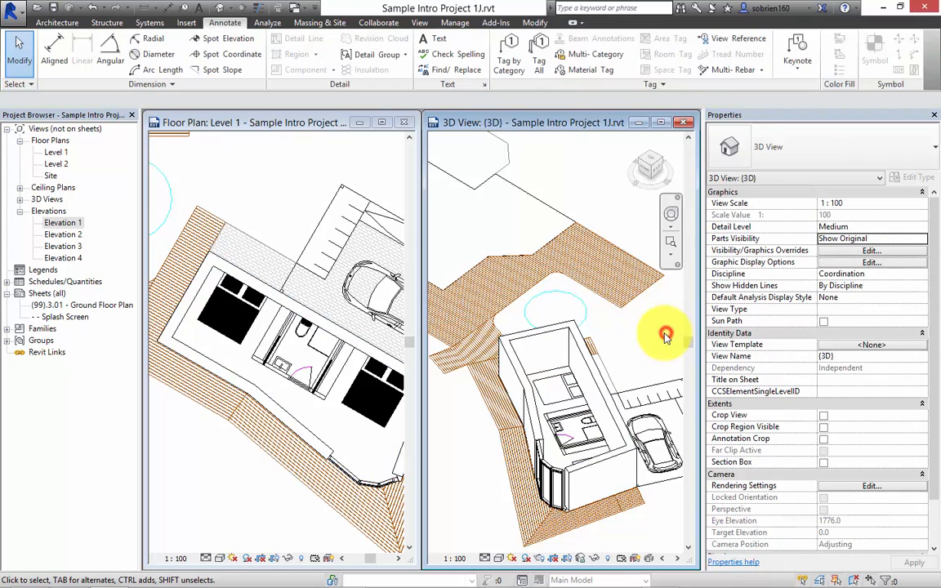
Examine the walls in the 3D view and the full extent of the Level 1 plan around the building.
mouse_move(909, 586)
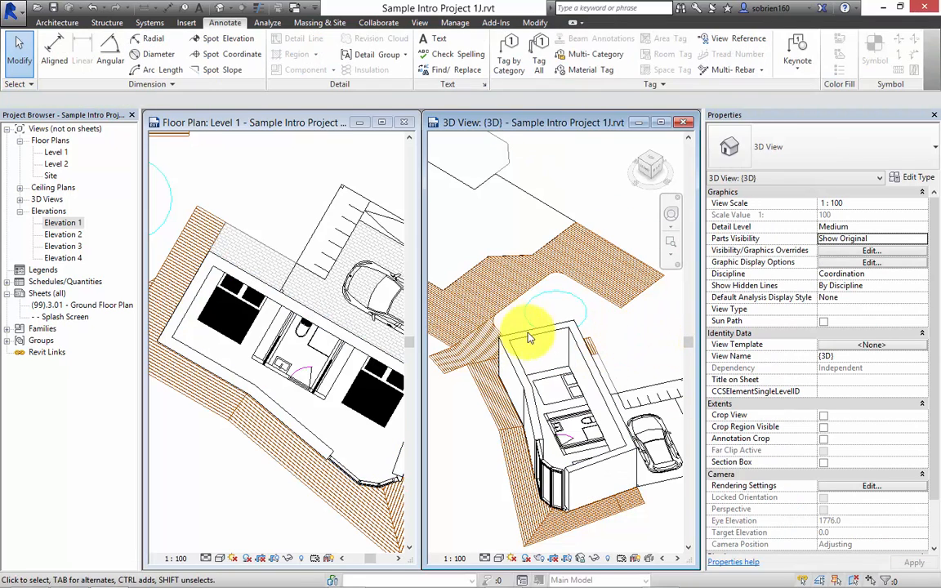
middle_click_drag(539, 380, 572, 374, "shift")
left_click(341, 415)
scroll(342, 411, "down", 4)
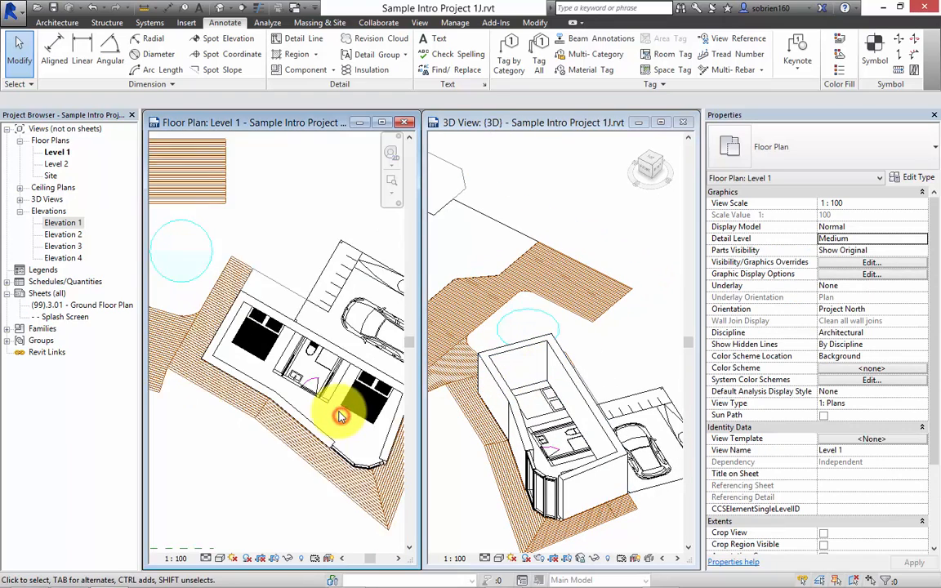
middle_click_drag(322, 403, 330, 345)
mouse_move(938, 585)
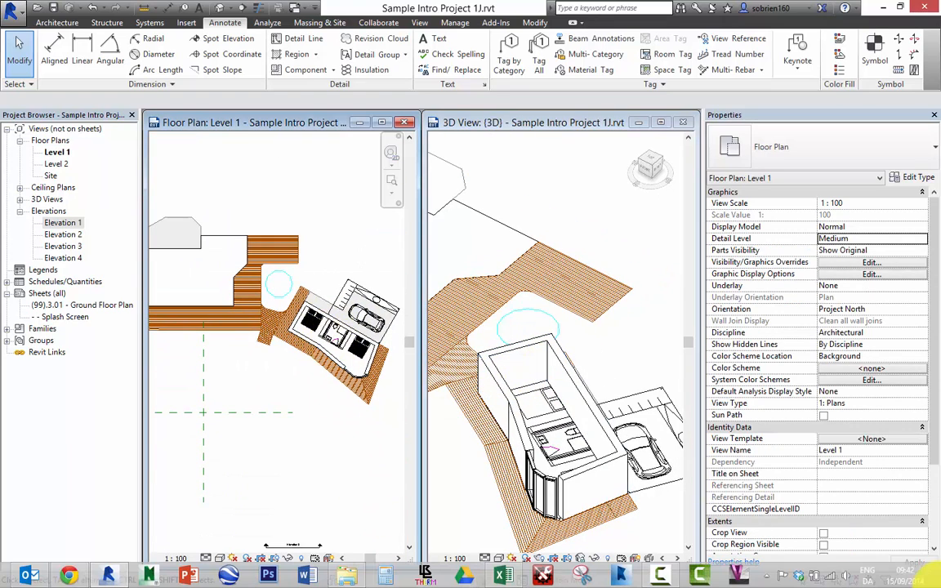
scroll(298, 402, "down", 2)
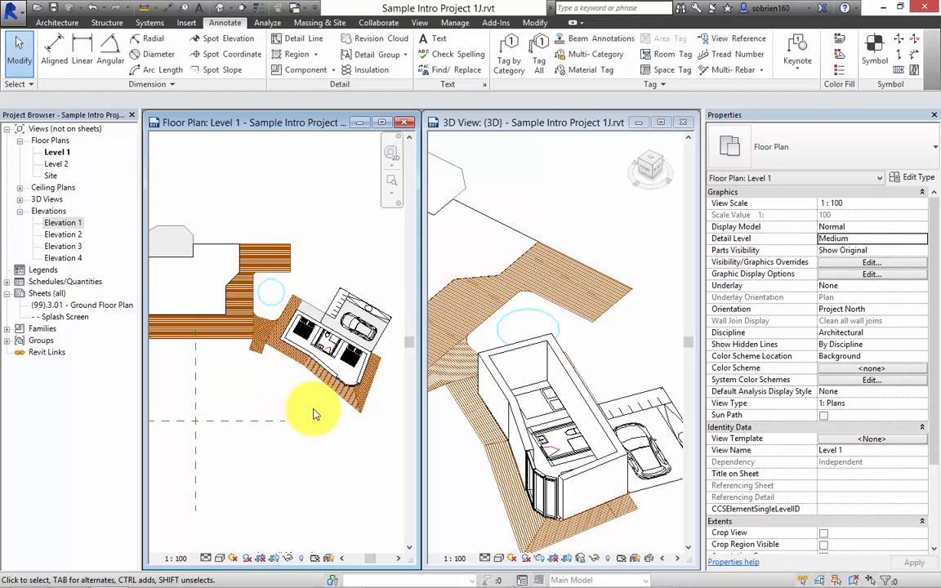
middle_click_drag(310, 411, 295, 402)
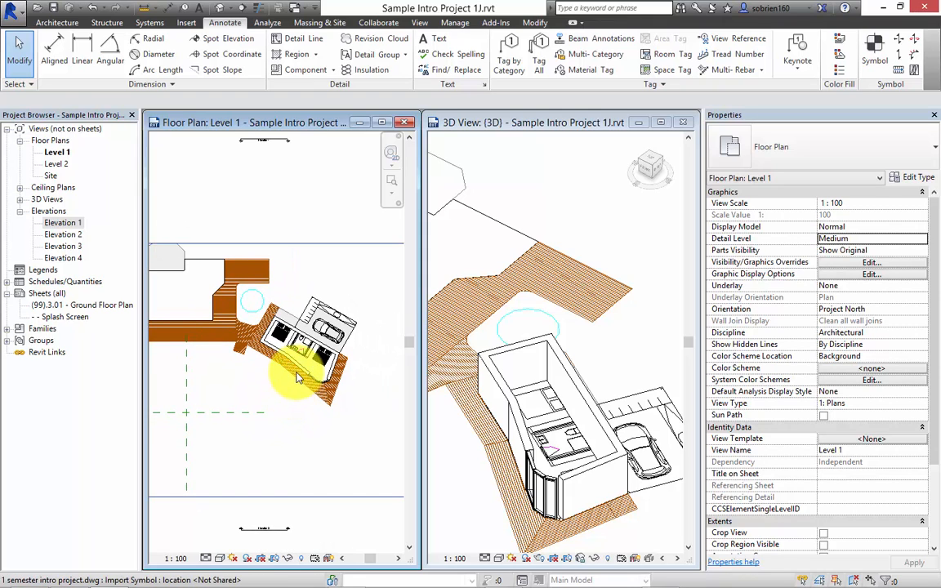
Open the sheet (99).3.01 - Ground Floor Plan and shift its window slightly.
left_click(80, 305)
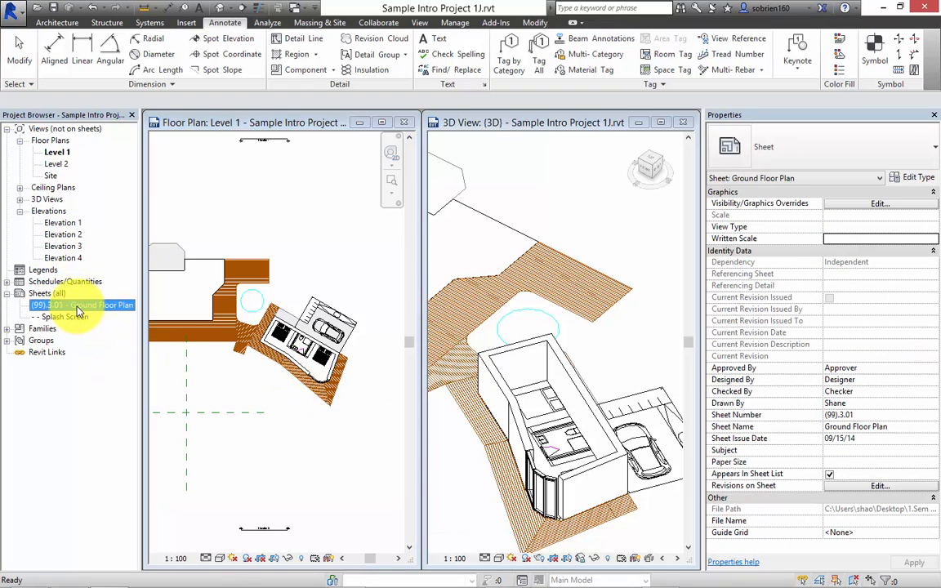
double_click(79, 306)
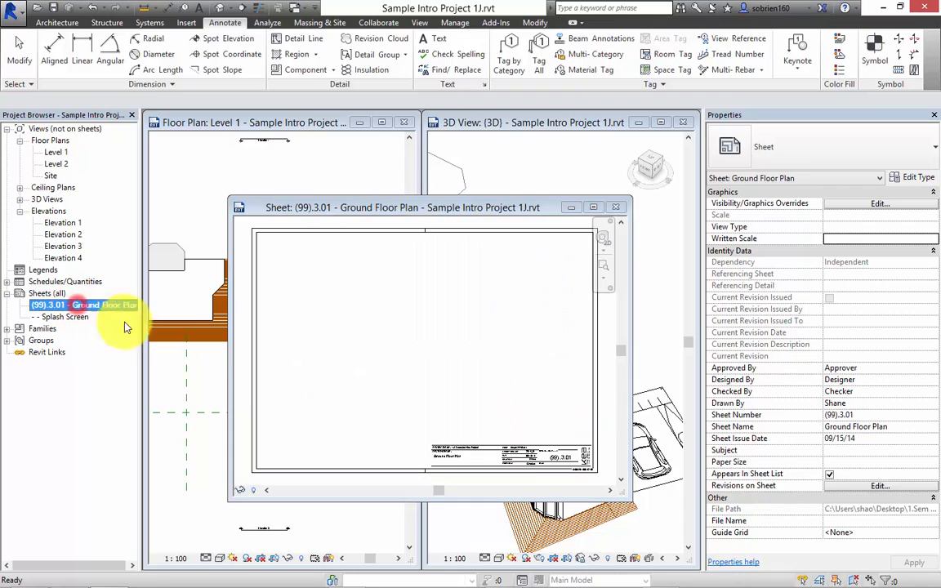
left_click_drag(527, 207, 550, 210)
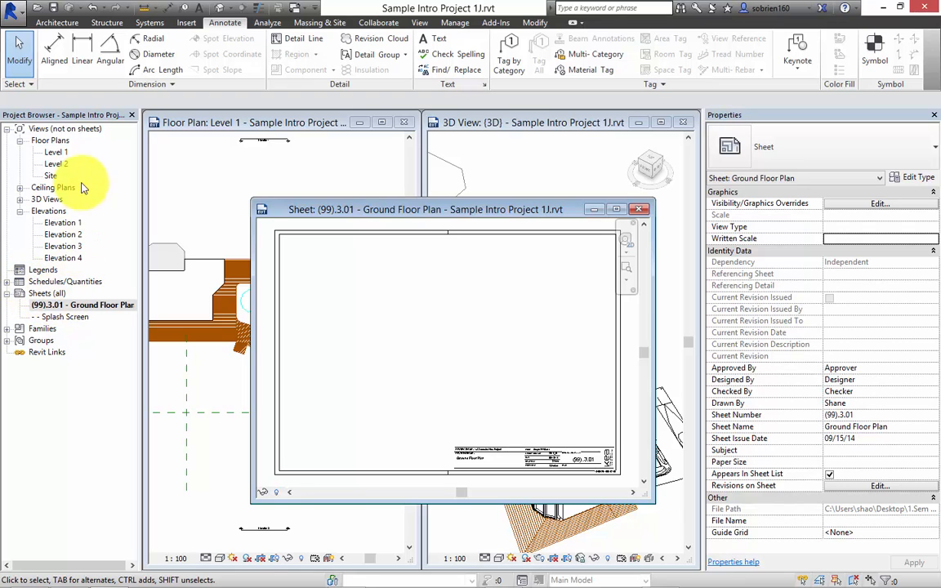
Place the Level 1 floor plan as a viewport on the Ground Floor Plan sheet.
left_click(54, 153)
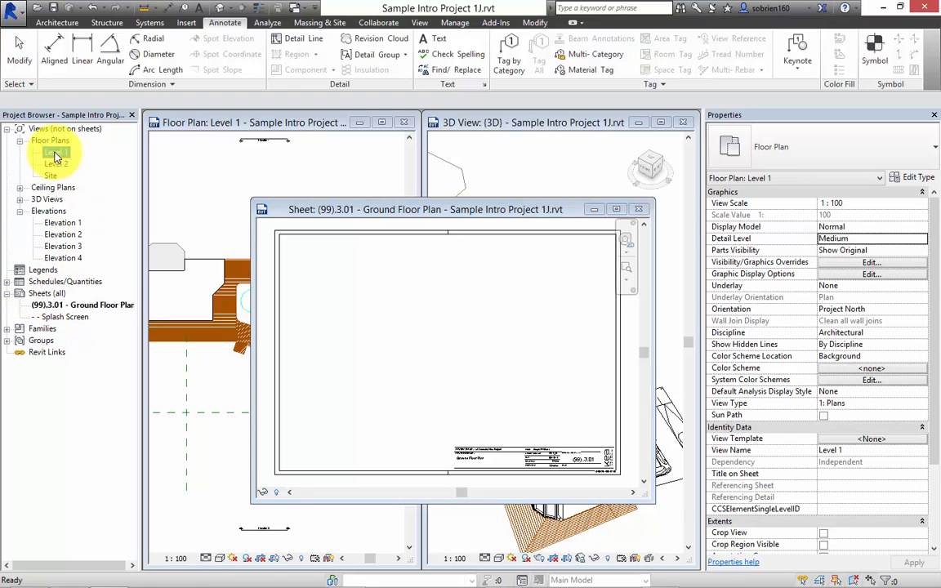
left_click_drag(55, 153, 438, 334)
left_click(440, 346)
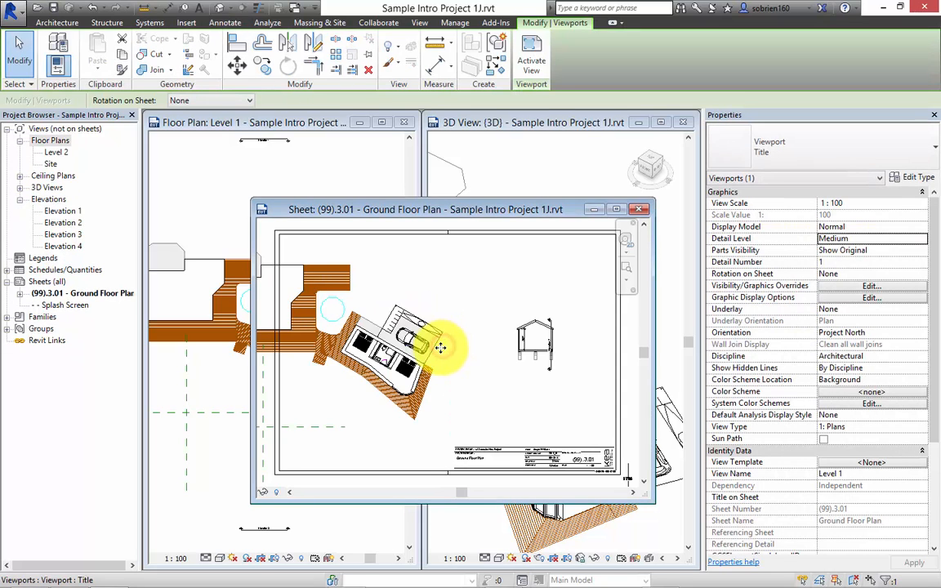
scroll(443, 339, "down", 3)
scroll(424, 375, "up", 3)
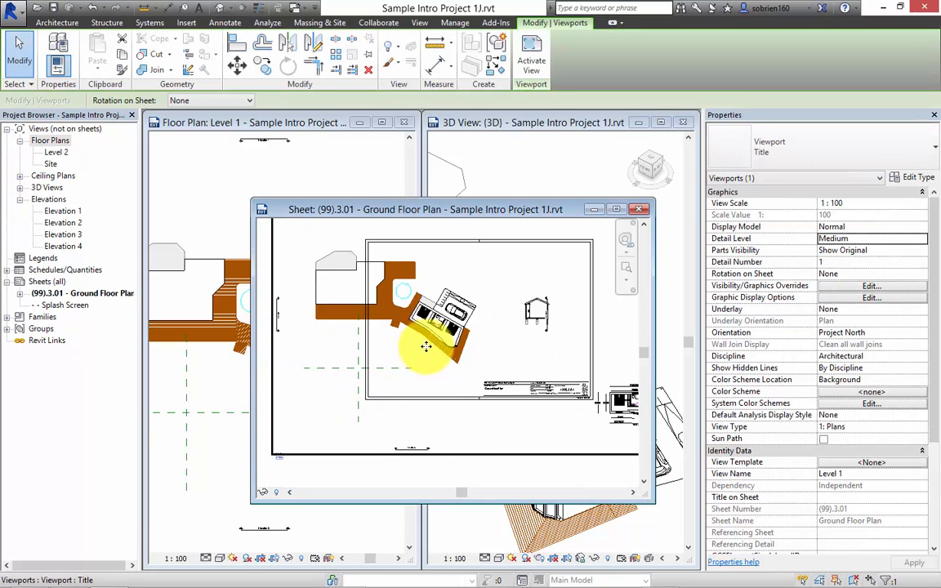
Set the Level 1 viewport's view scale to 1 : 200 and move it inside the sheet border.
left_click_drag(435, 331, 500, 325)
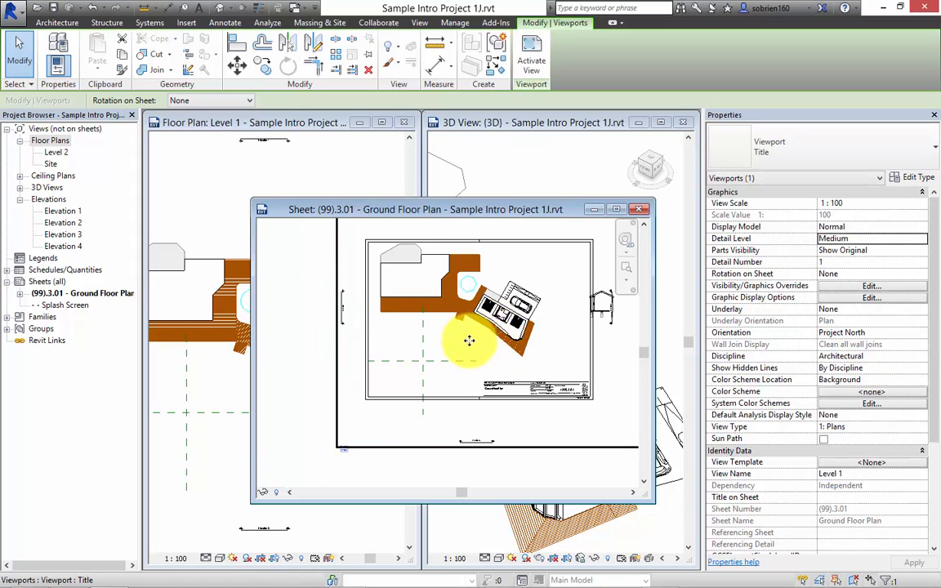
left_click(869, 204)
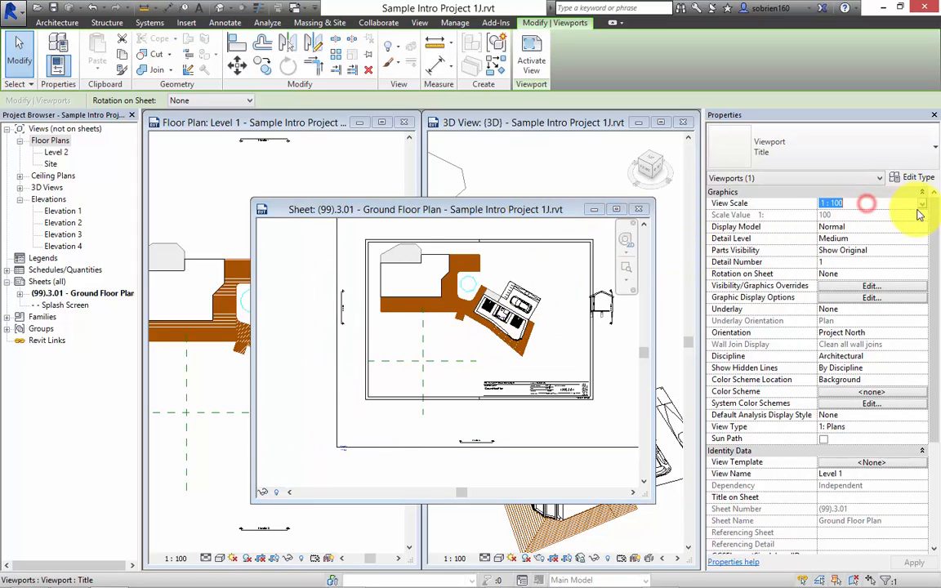
left_click(921, 204)
left_click(825, 247)
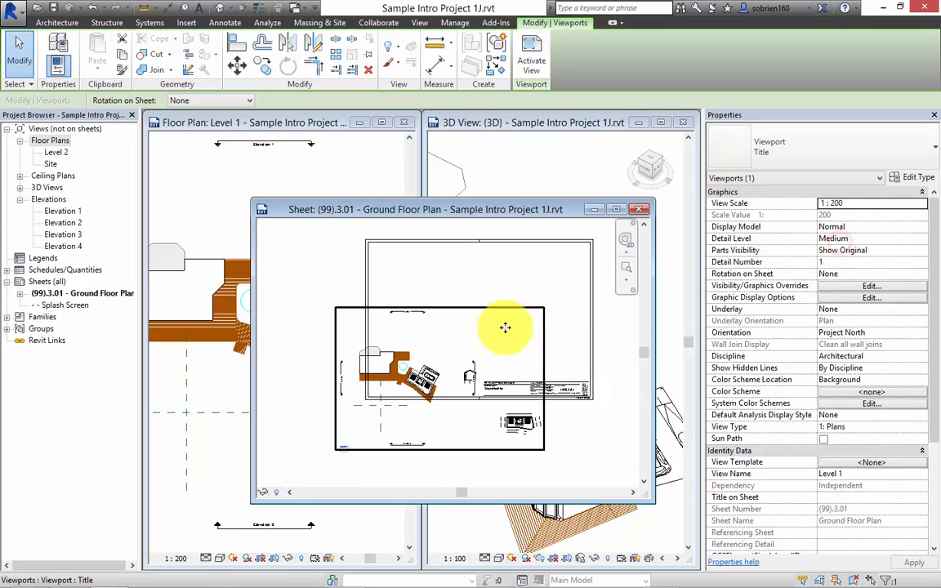
left_click_drag(459, 315, 498, 256)
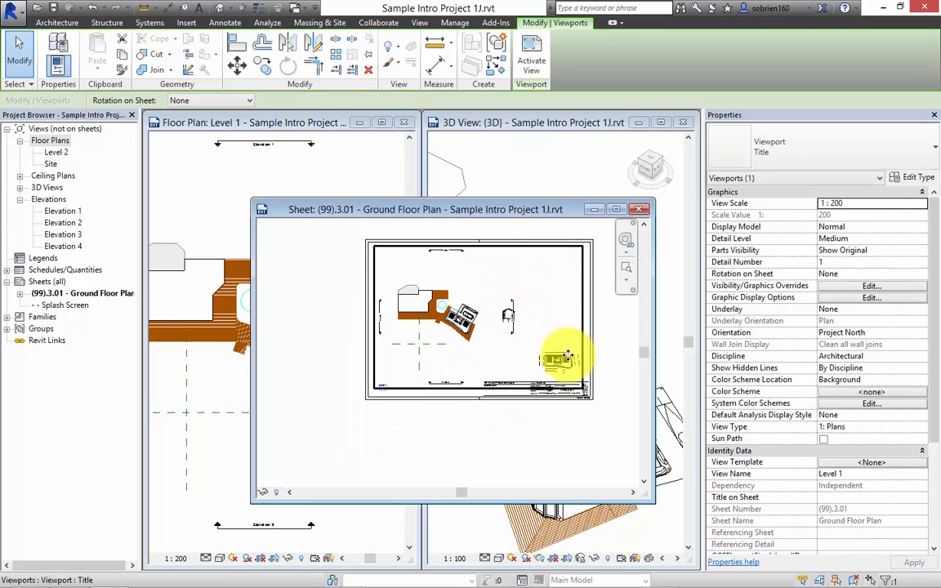
left_click(572, 445)
Activate the Level 1 viewport on the Ground Floor Plan sheet to edit the view in place.
scroll(552, 428, "up", 3)
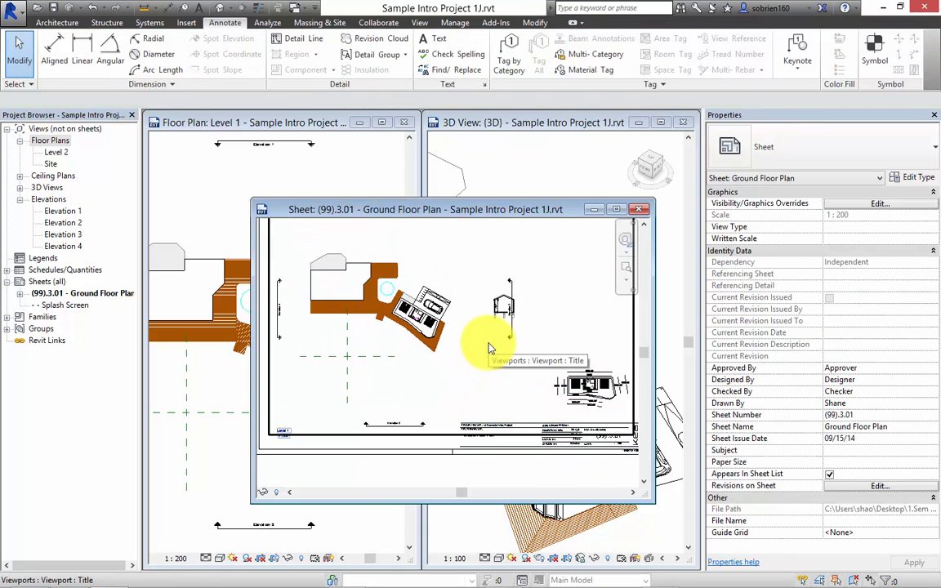
scroll(614, 350, "up", 4)
scroll(542, 353, "down", 1)
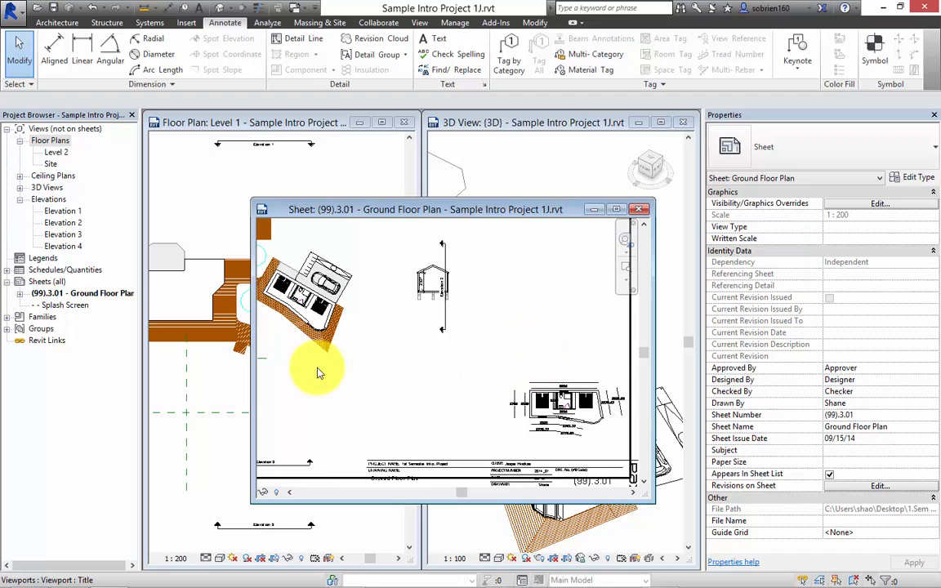
scroll(321, 365, "down", 4)
middle_click_drag(351, 340, 457, 402)
scroll(457, 401, "down", 1)
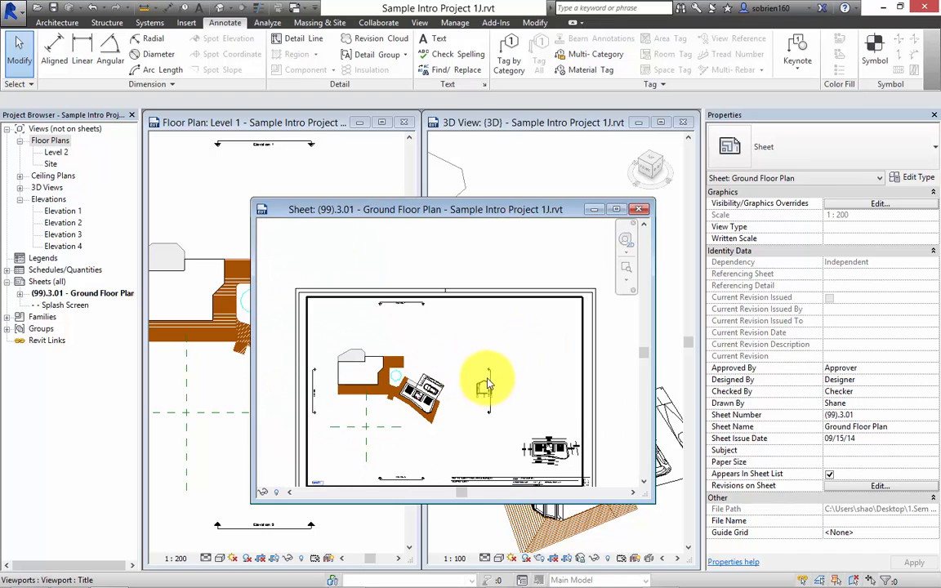
left_click(488, 347)
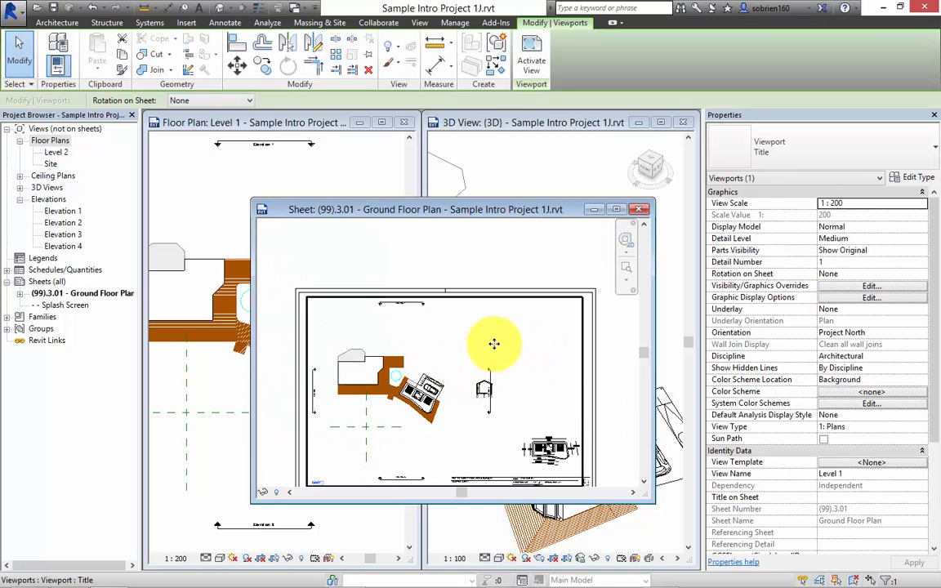
middle_click_drag(492, 340, 501, 300)
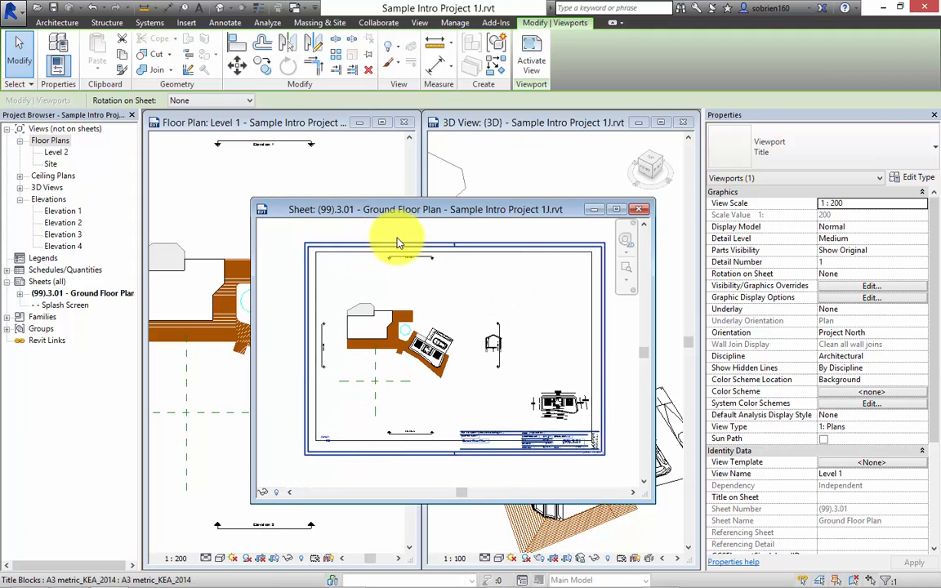
right_click(455, 305)
left_click(463, 320)
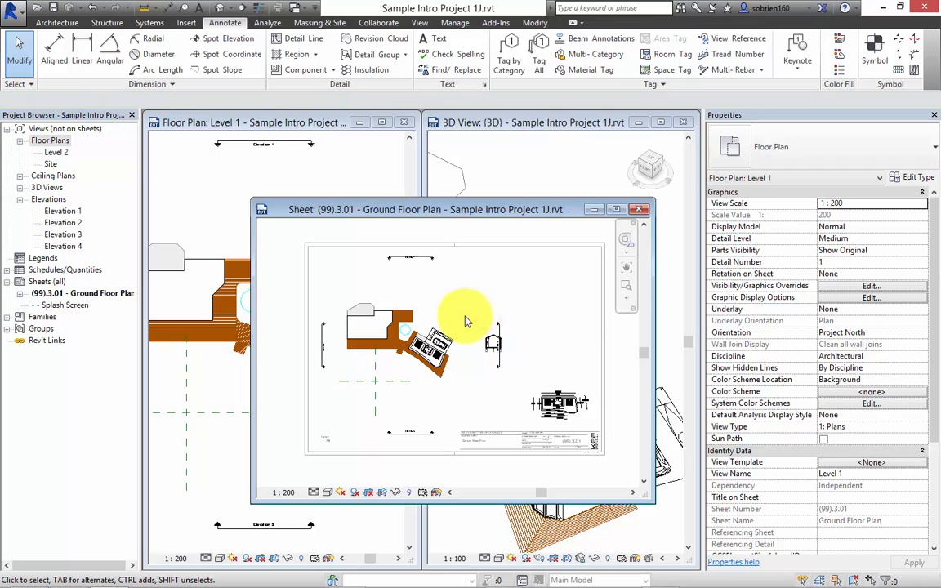
Turn on the visible crop region for Level 1 and pull in its four sides around the site and building.
left_click_drag(935, 413, 933, 529)
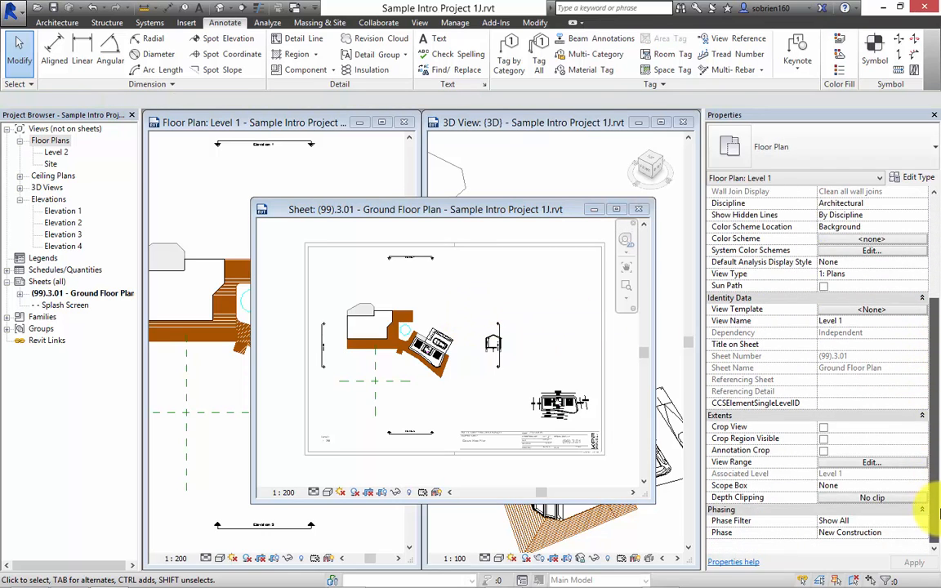
left_click(822, 440)
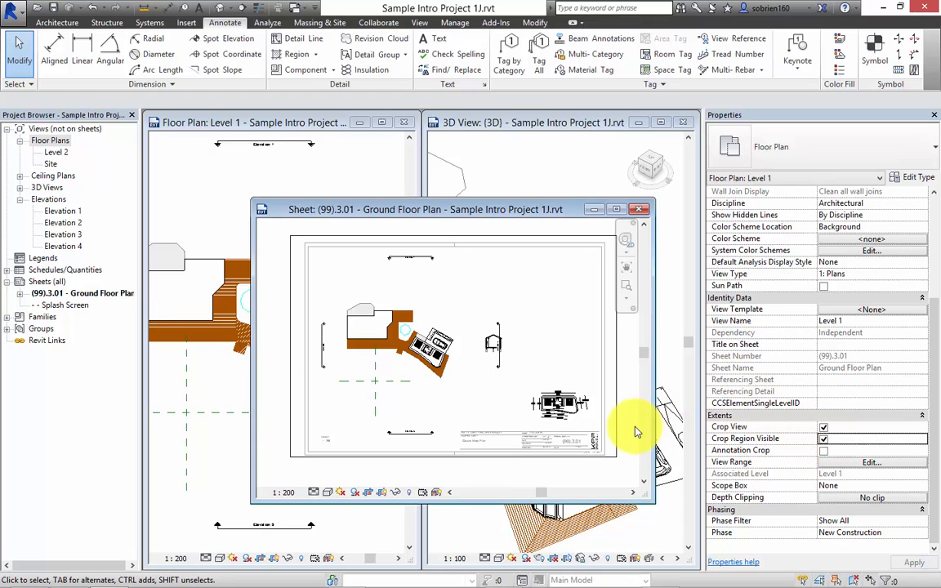
left_click(618, 377)
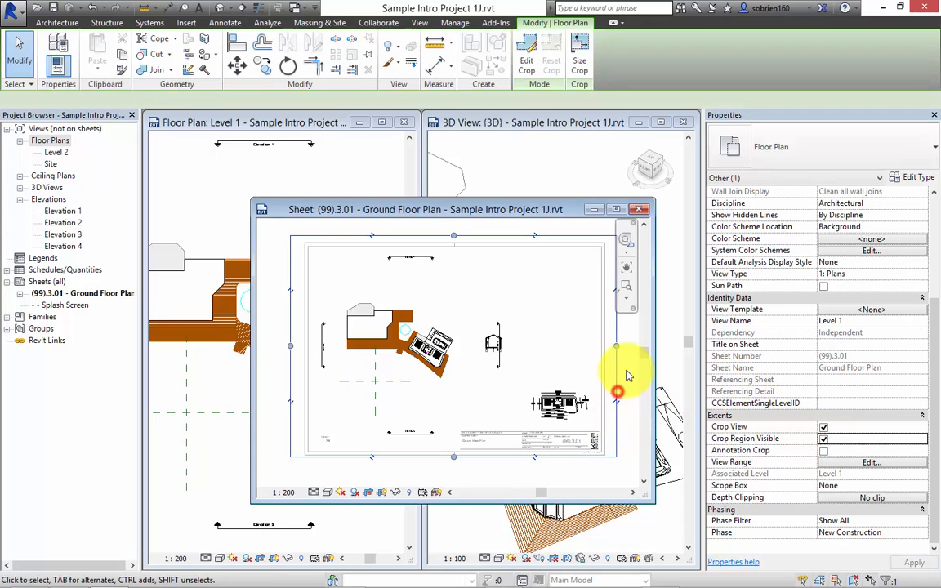
left_click_drag(615, 346, 458, 347)
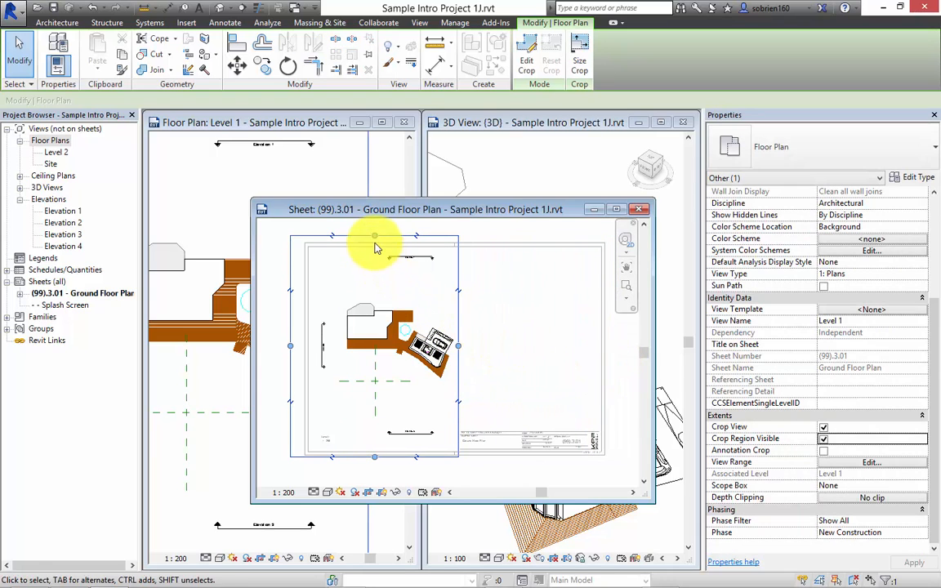
left_click_drag(374, 236, 374, 291)
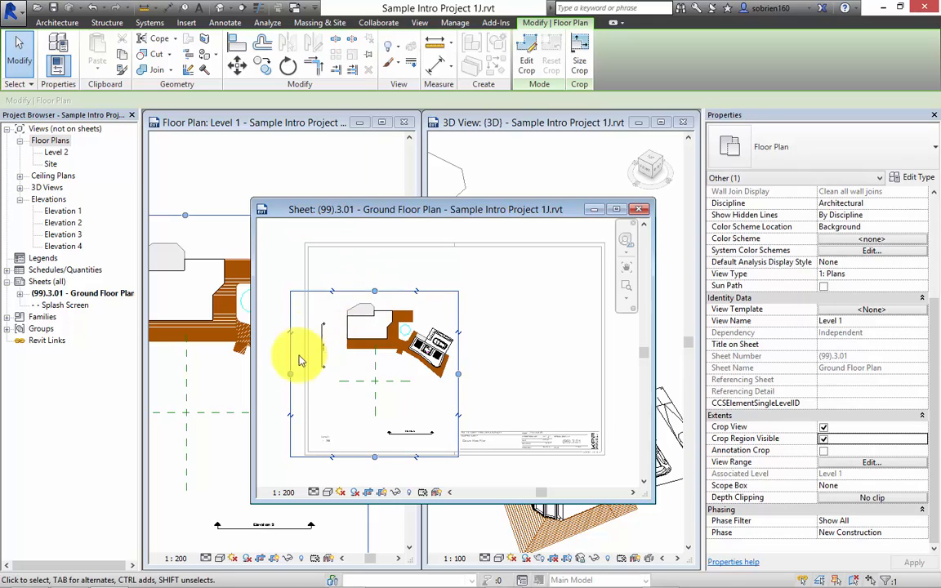
left_click_drag(290, 374, 335, 367)
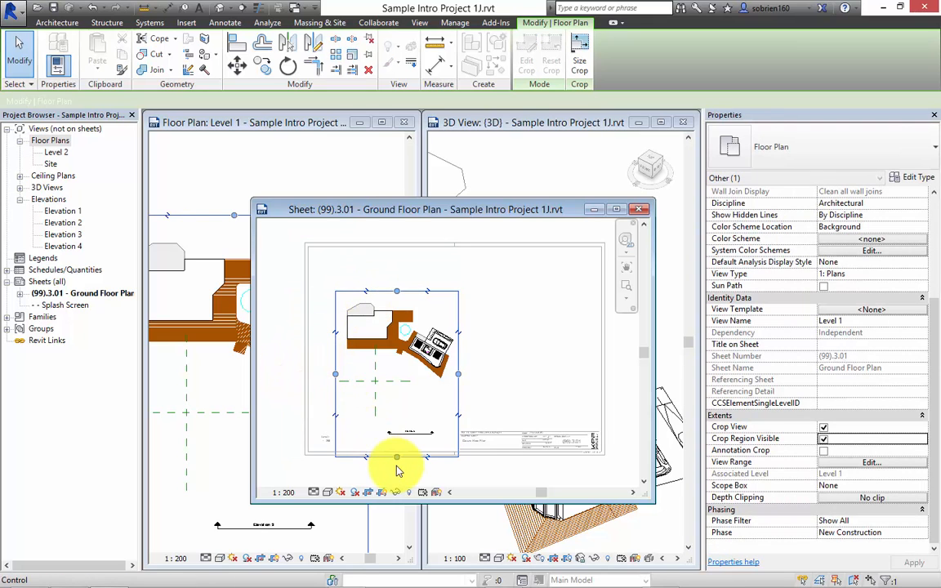
mouse_move(397, 457)
left_mouse_down()
mouse_move(393, 414)
mouse_move(401, 389)
mouse_move(411, 392)
left_mouse_up()
left_click(528, 386)
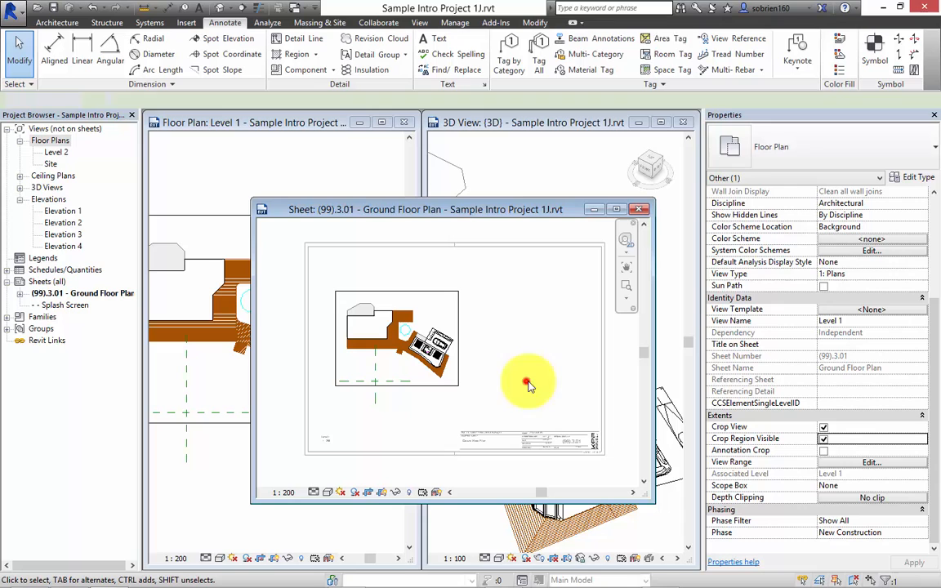
Turn Crop View and Crop Region Visible off and back on to compare the plan with and without cropping.
left_click(824, 439)
left_click(823, 427)
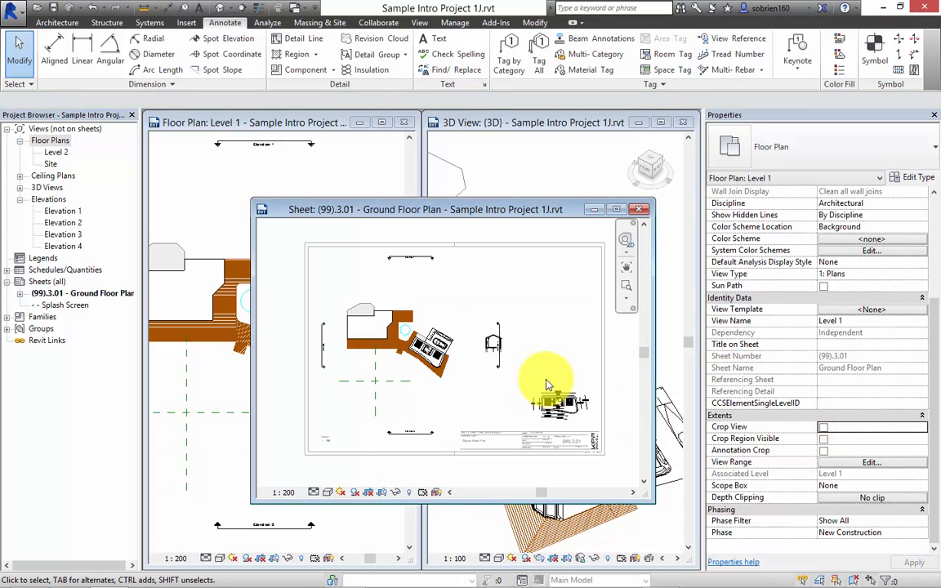
left_click(823, 428)
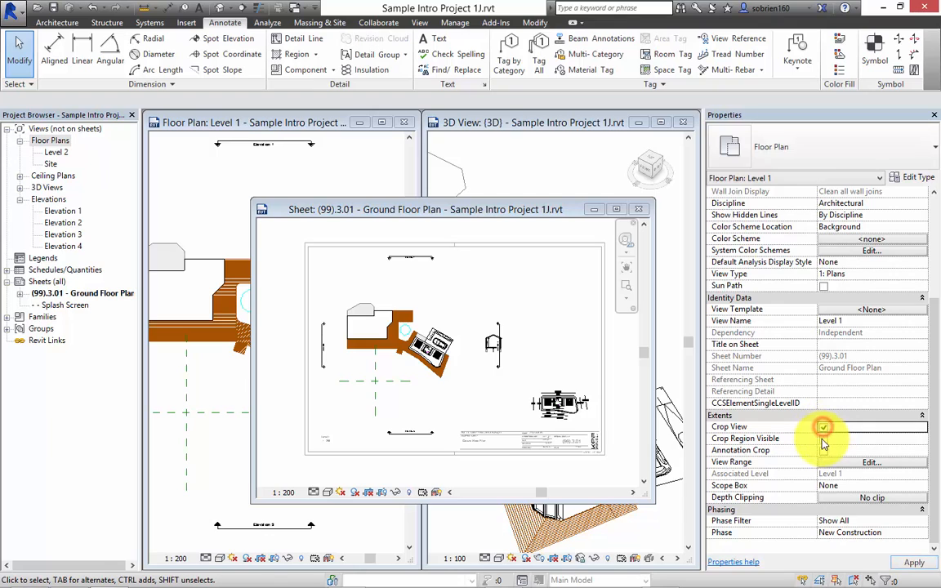
left_click(823, 439)
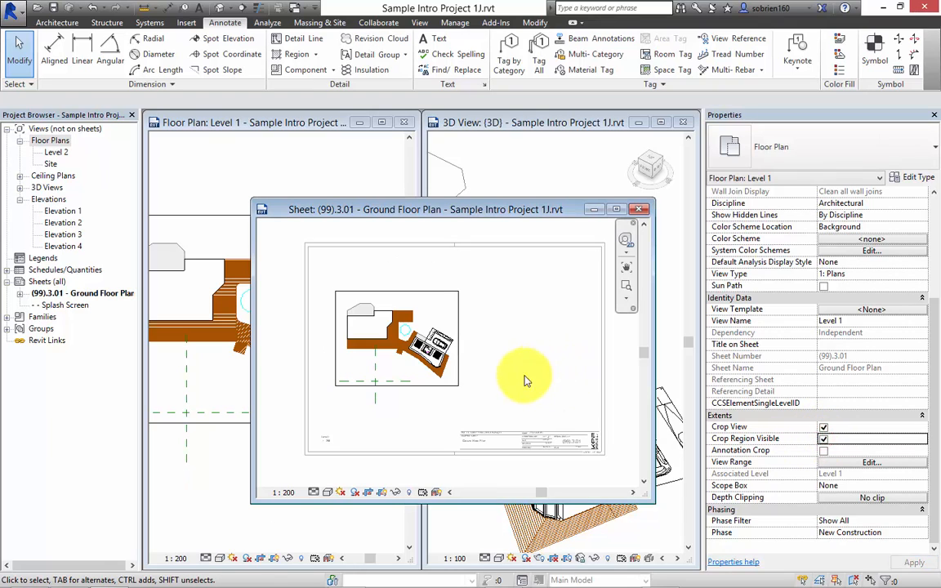
Hide the Level 1 crop region while keeping the view cropped, and deactivate the viewport.
left_click(823, 440)
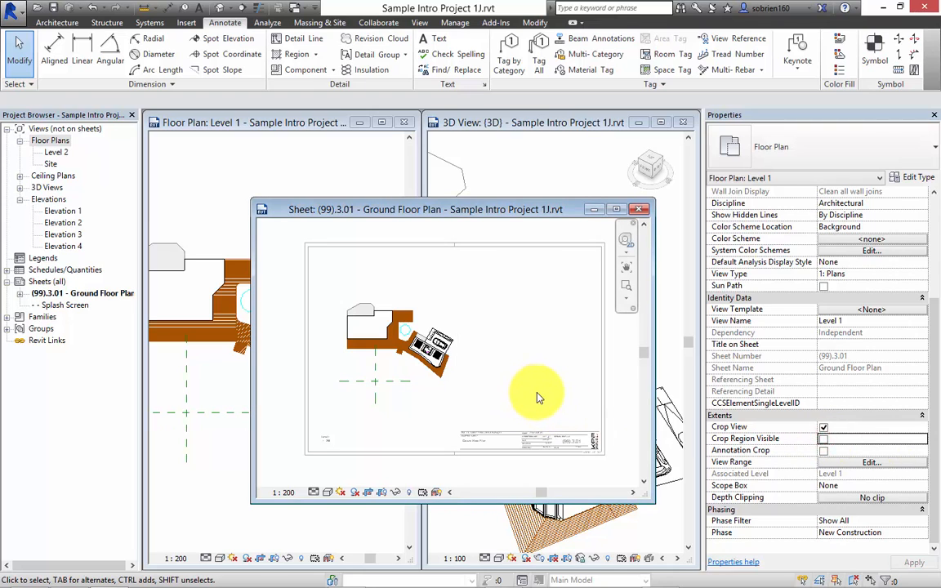
right_click(551, 382)
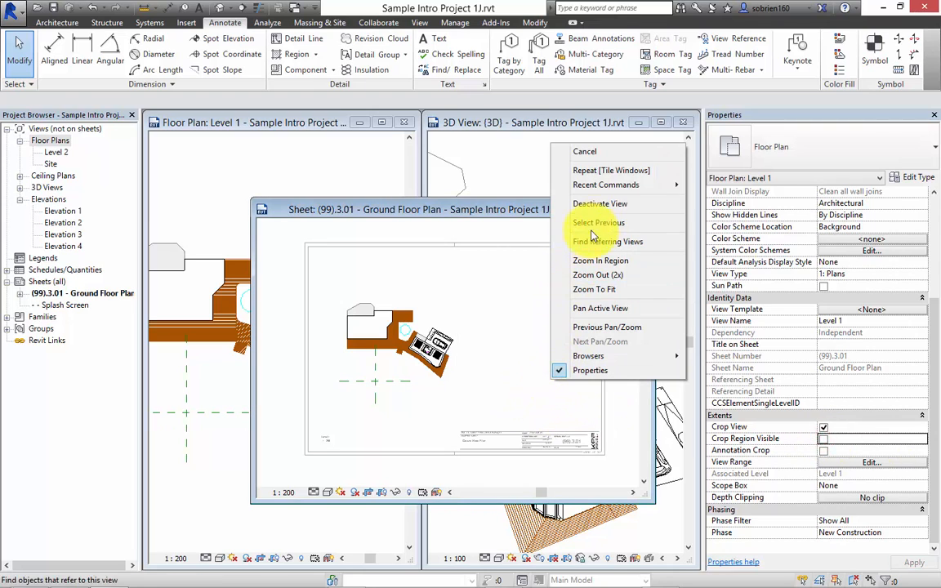
left_click(600, 206)
Move the cropped Level 1 viewport to the right half of the sheet.
left_click(433, 317)
mouse_move(433, 317)
left_mouse_down()
mouse_move(466, 294)
mouse_move(549, 297)
left_mouse_up()
left_click(621, 403)
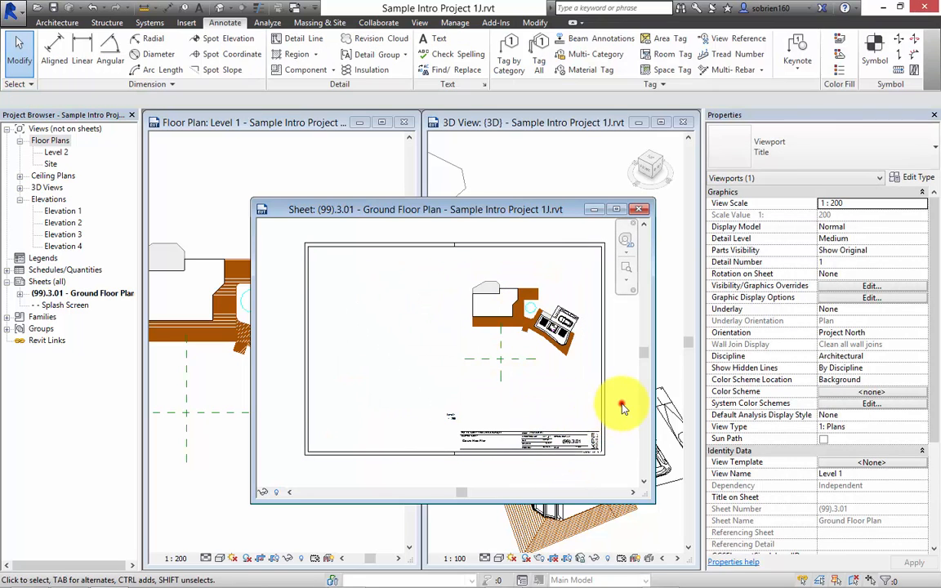
Examine the Level 1 viewport title and the scale text beneath it on the sheet.
scroll(528, 360, "up", 2)
middle_click_drag(550, 368, 512, 366)
scroll(491, 374, "down", 2)
scroll(360, 470, "up", 4)
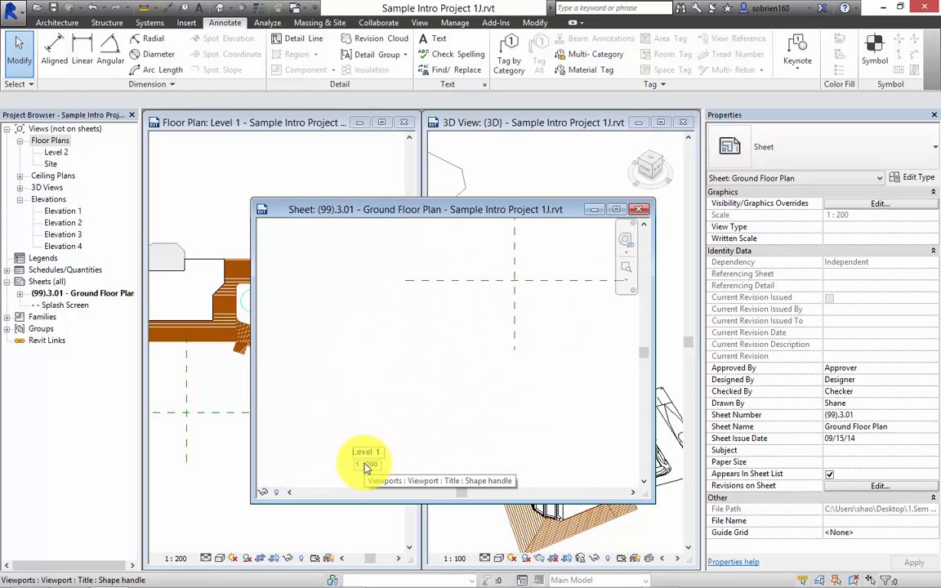
scroll(366, 467, "down", 2)
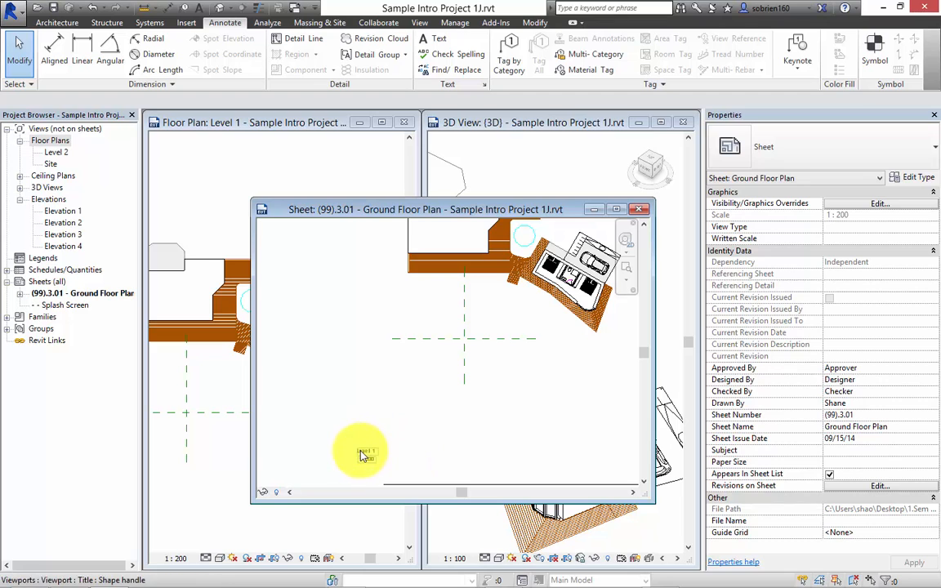
scroll(371, 466, "up", 2)
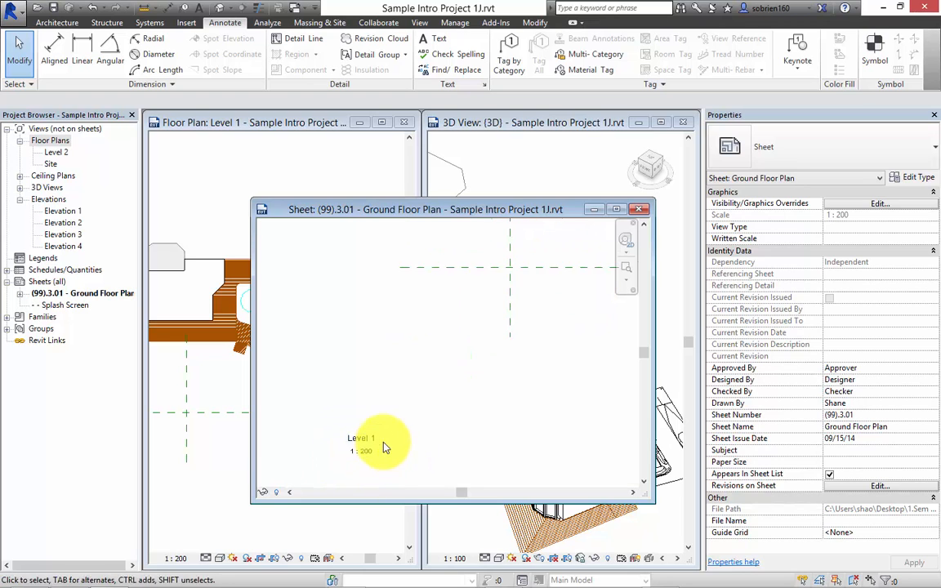
scroll(385, 448, "down", 2)
Set the Level 1 viewport's view scale to 1 : 100 and move the enlarged plan inside the sheet border.
left_click(413, 360)
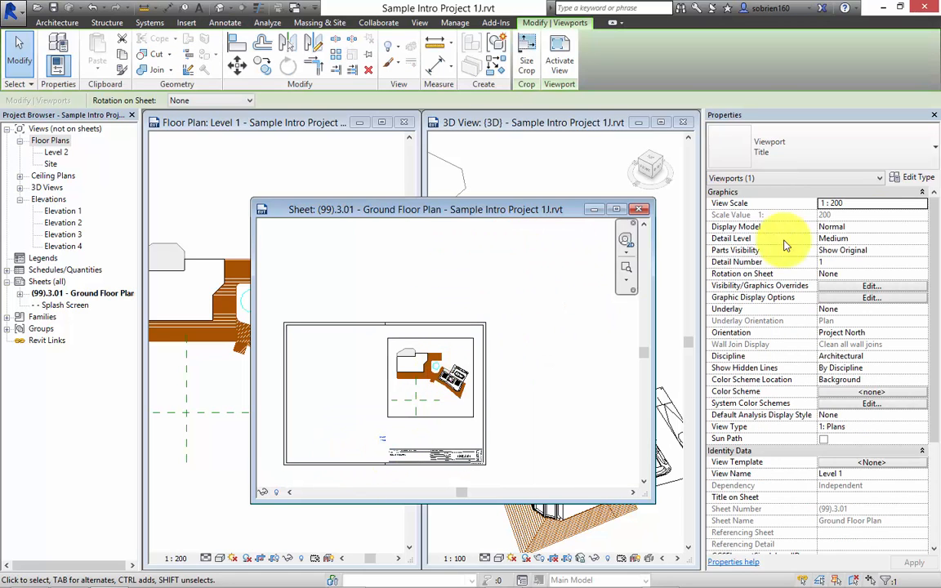
left_click(919, 204)
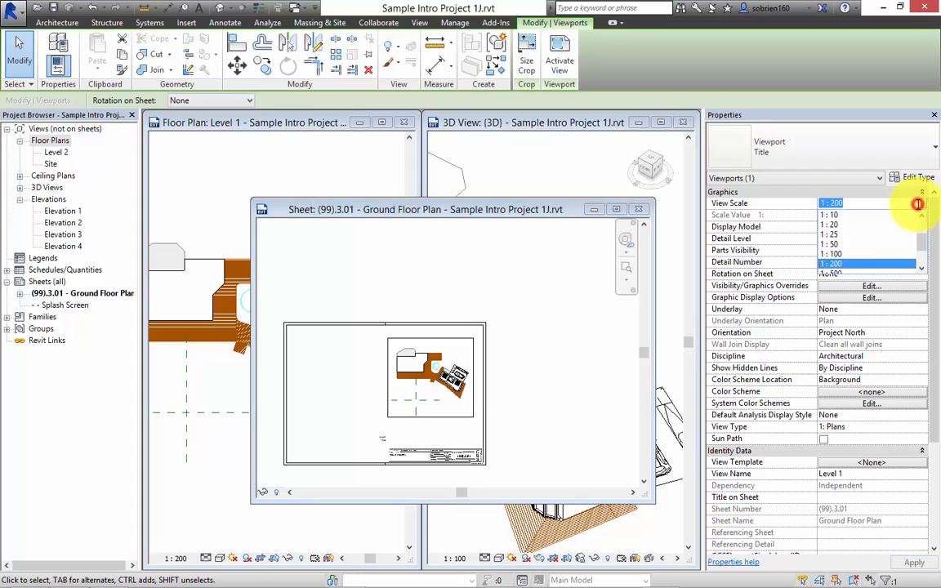
left_click(842, 255)
left_click_drag(563, 346, 486, 425)
left_click_drag(486, 425, 487, 424)
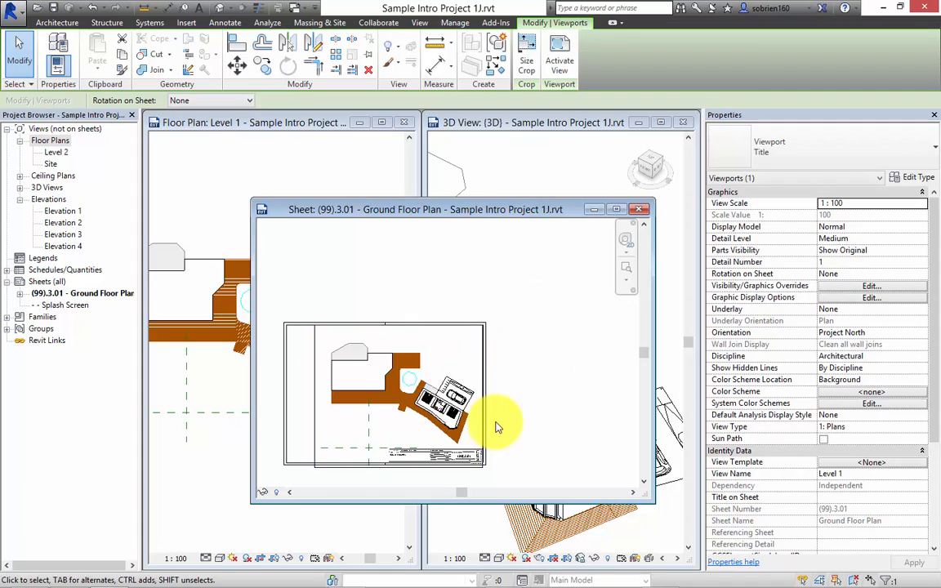
middle_click_drag(534, 403, 600, 320)
left_click(445, 425)
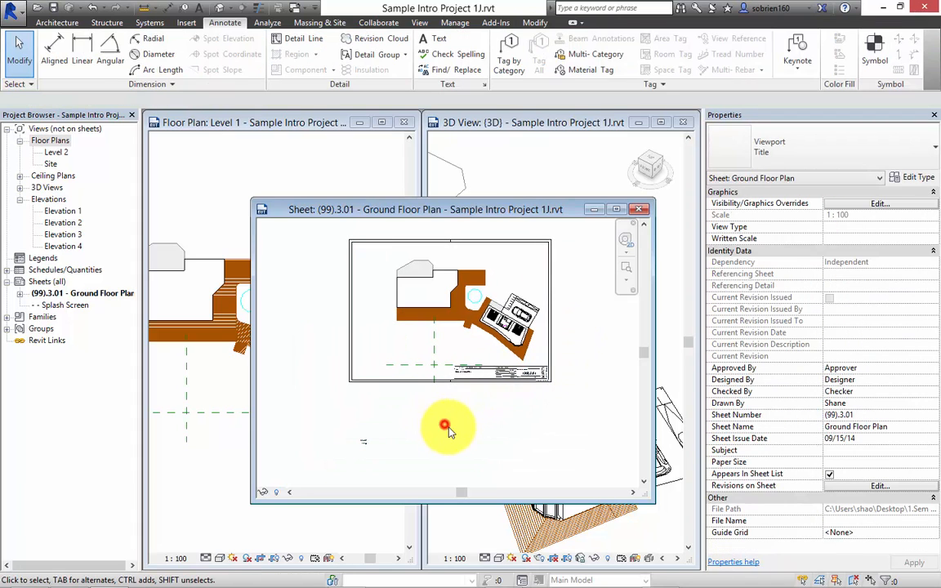
Move the Level 1 viewport title onto the sheet, just above the title block and beneath the building.
left_click(365, 442)
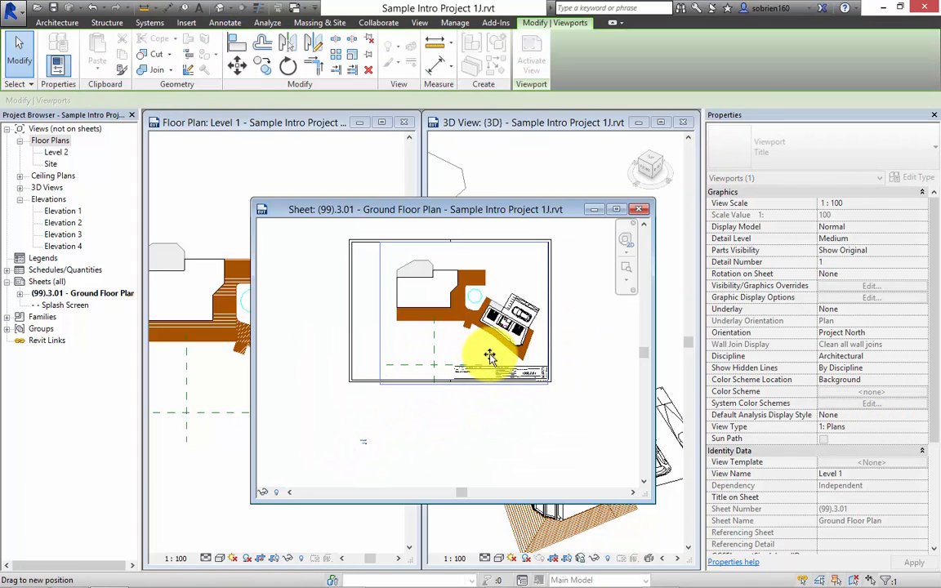
left_click(498, 436)
scroll(497, 352, "up", 3)
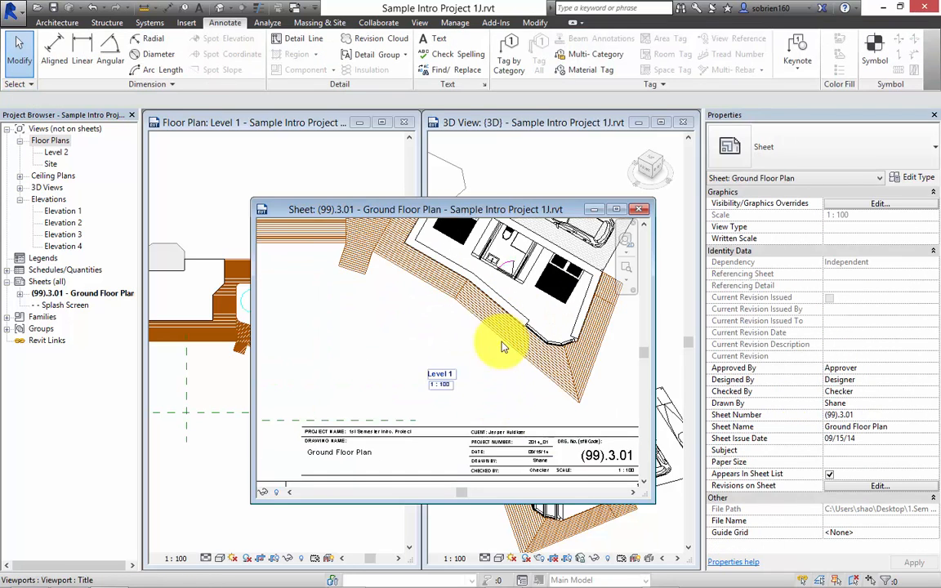
scroll(494, 368, "down", 4)
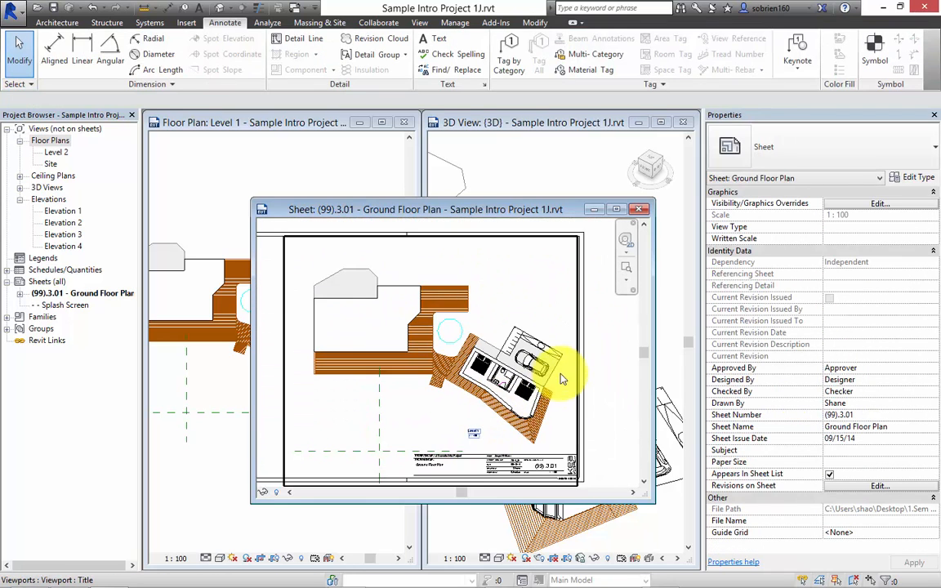
left_click(602, 352)
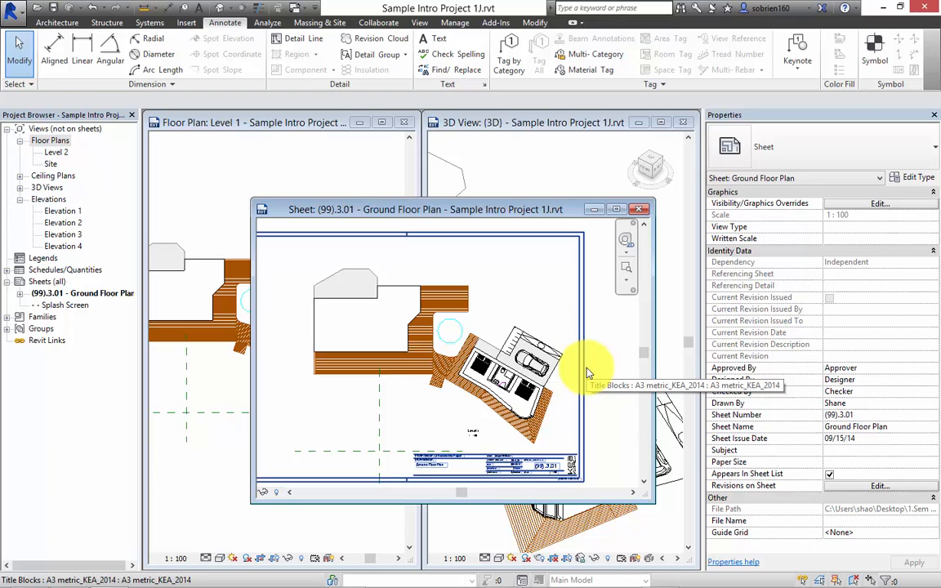
mouse_move(630, 572)
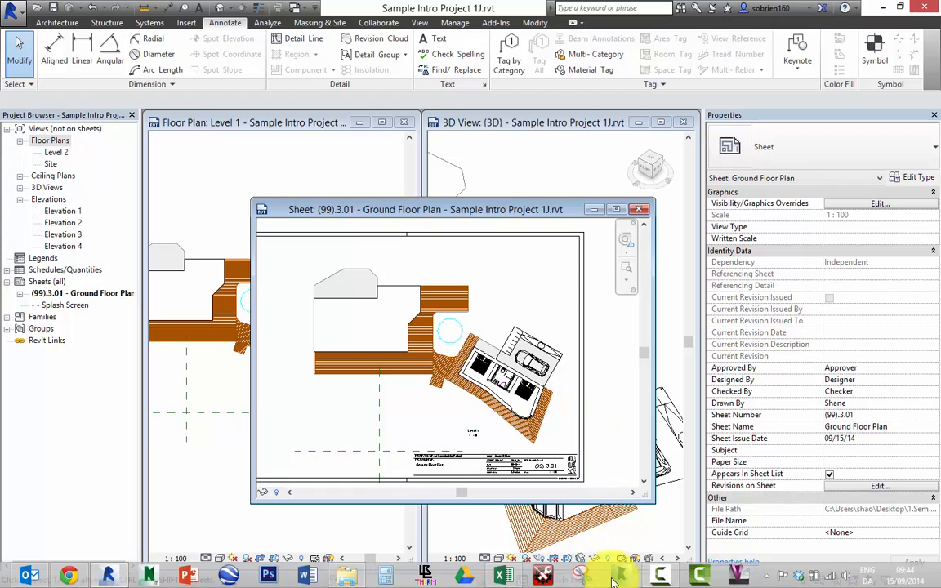